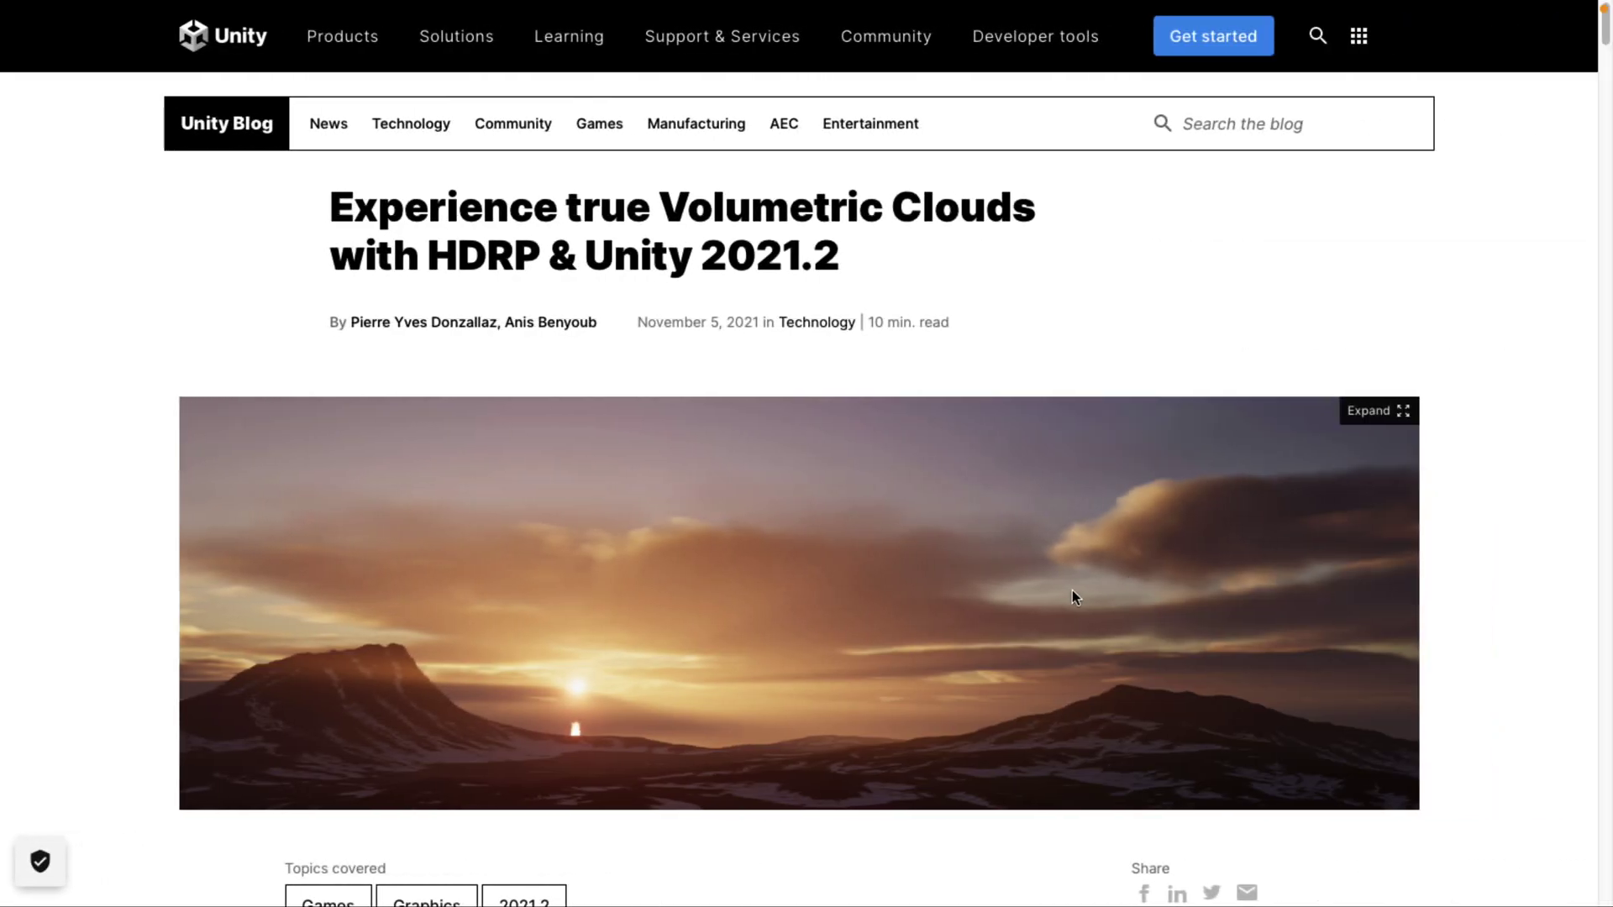
Read through the Unity blog article on HDRP Volumetric Clouds, covering setup, Local mode, wind controls and rendering technology
scroll(1220, 353, "down", 20)
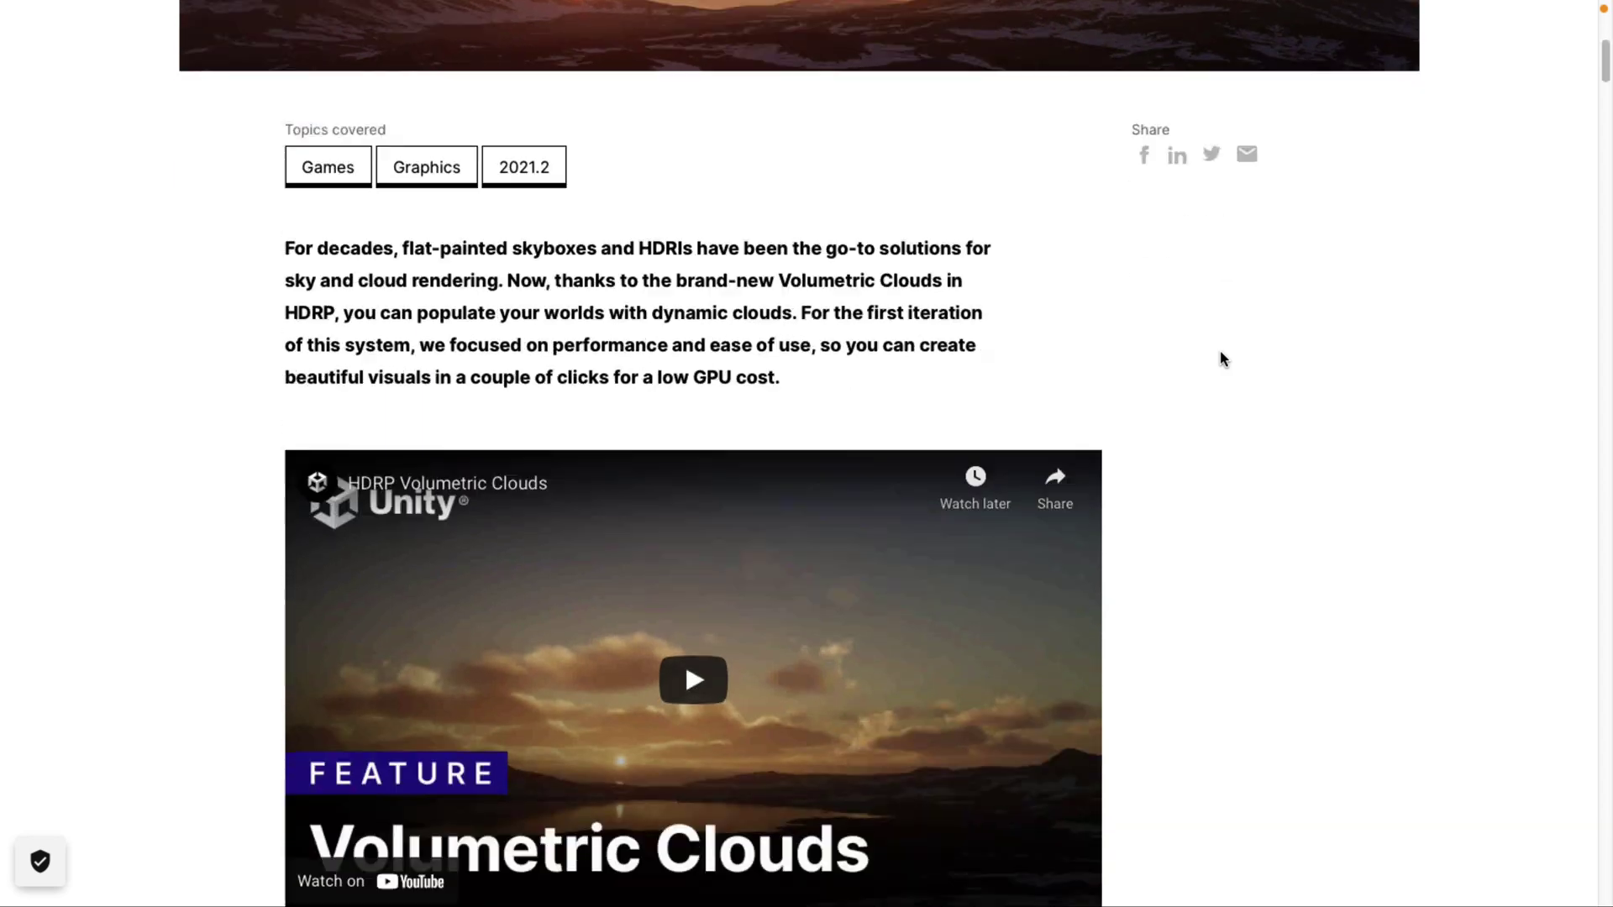
scroll(1220, 355, "down", 6)
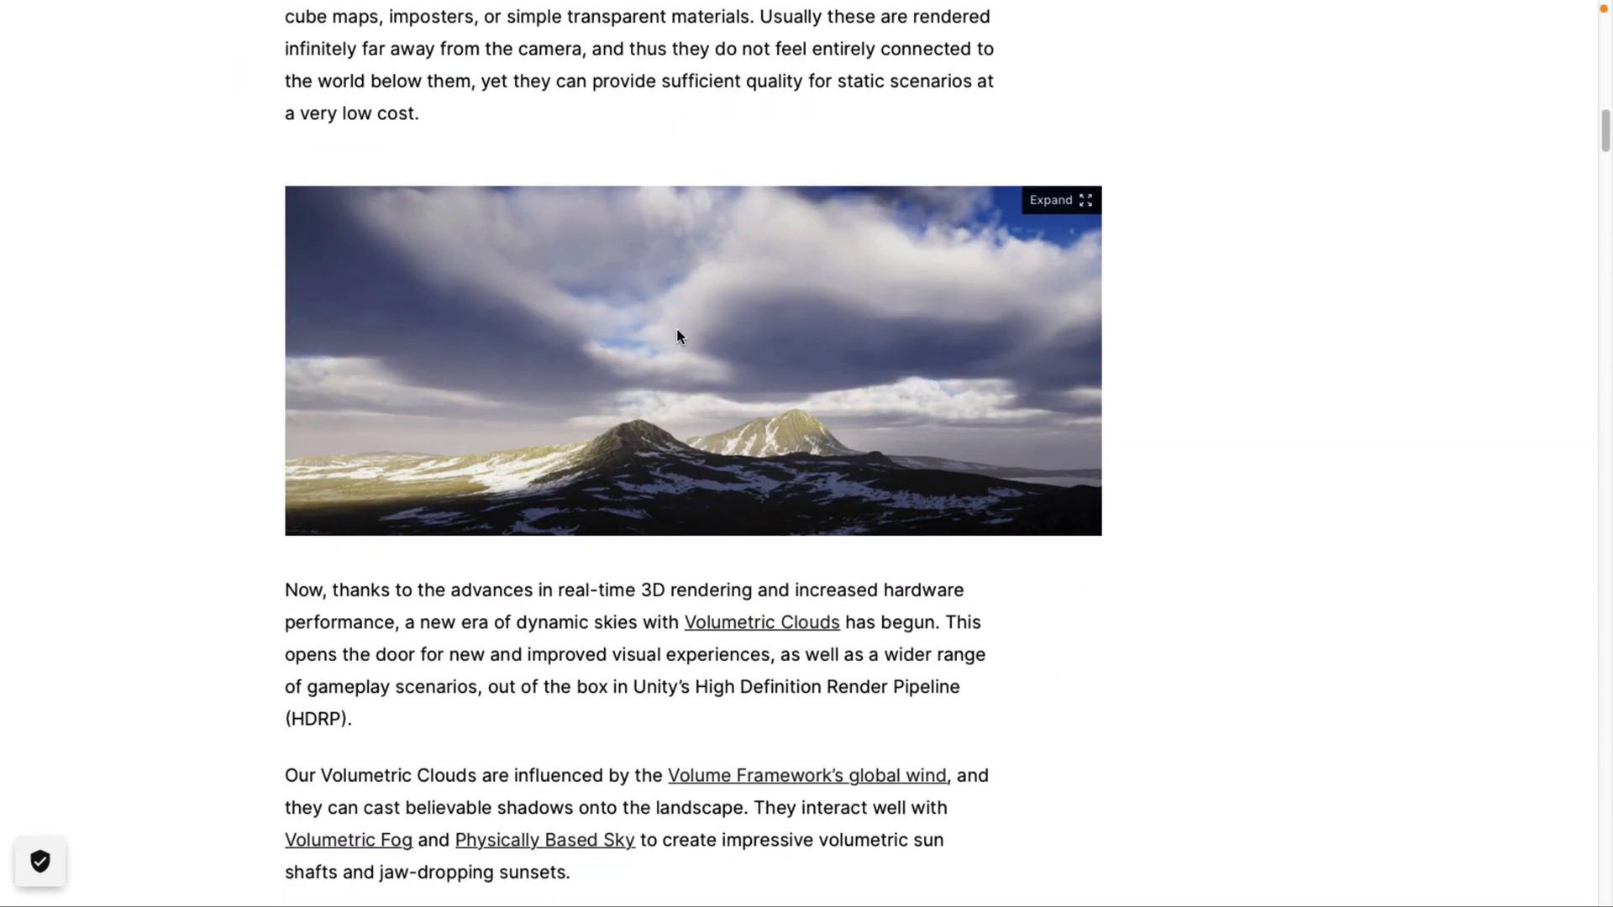
scroll(801, 311, "down", 17)
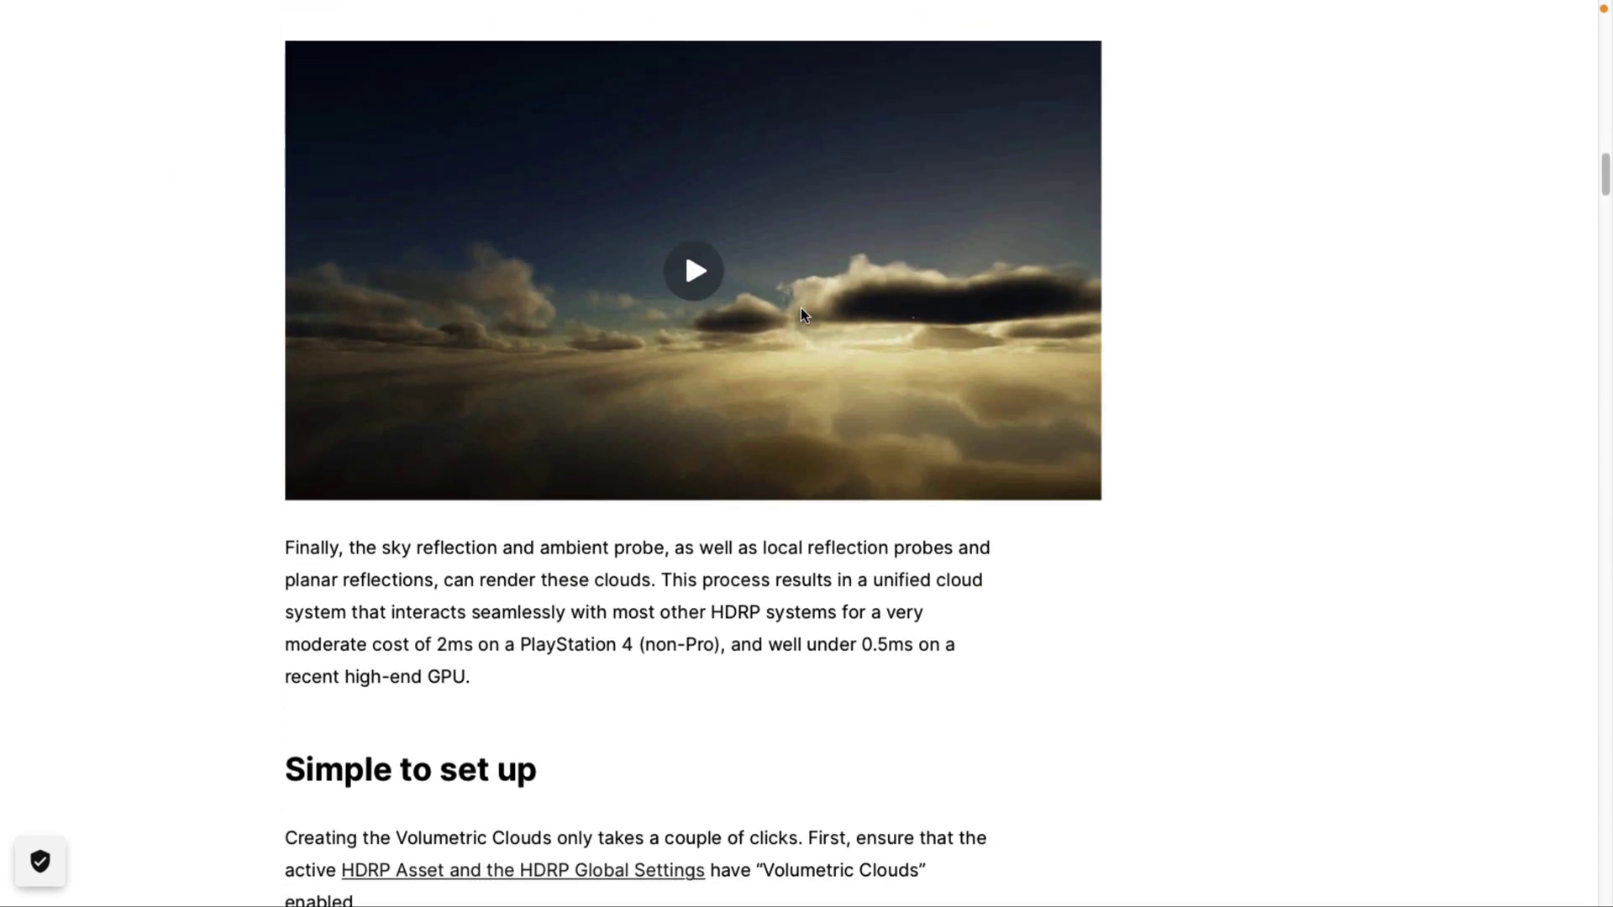
scroll(801, 314, "down", 7)
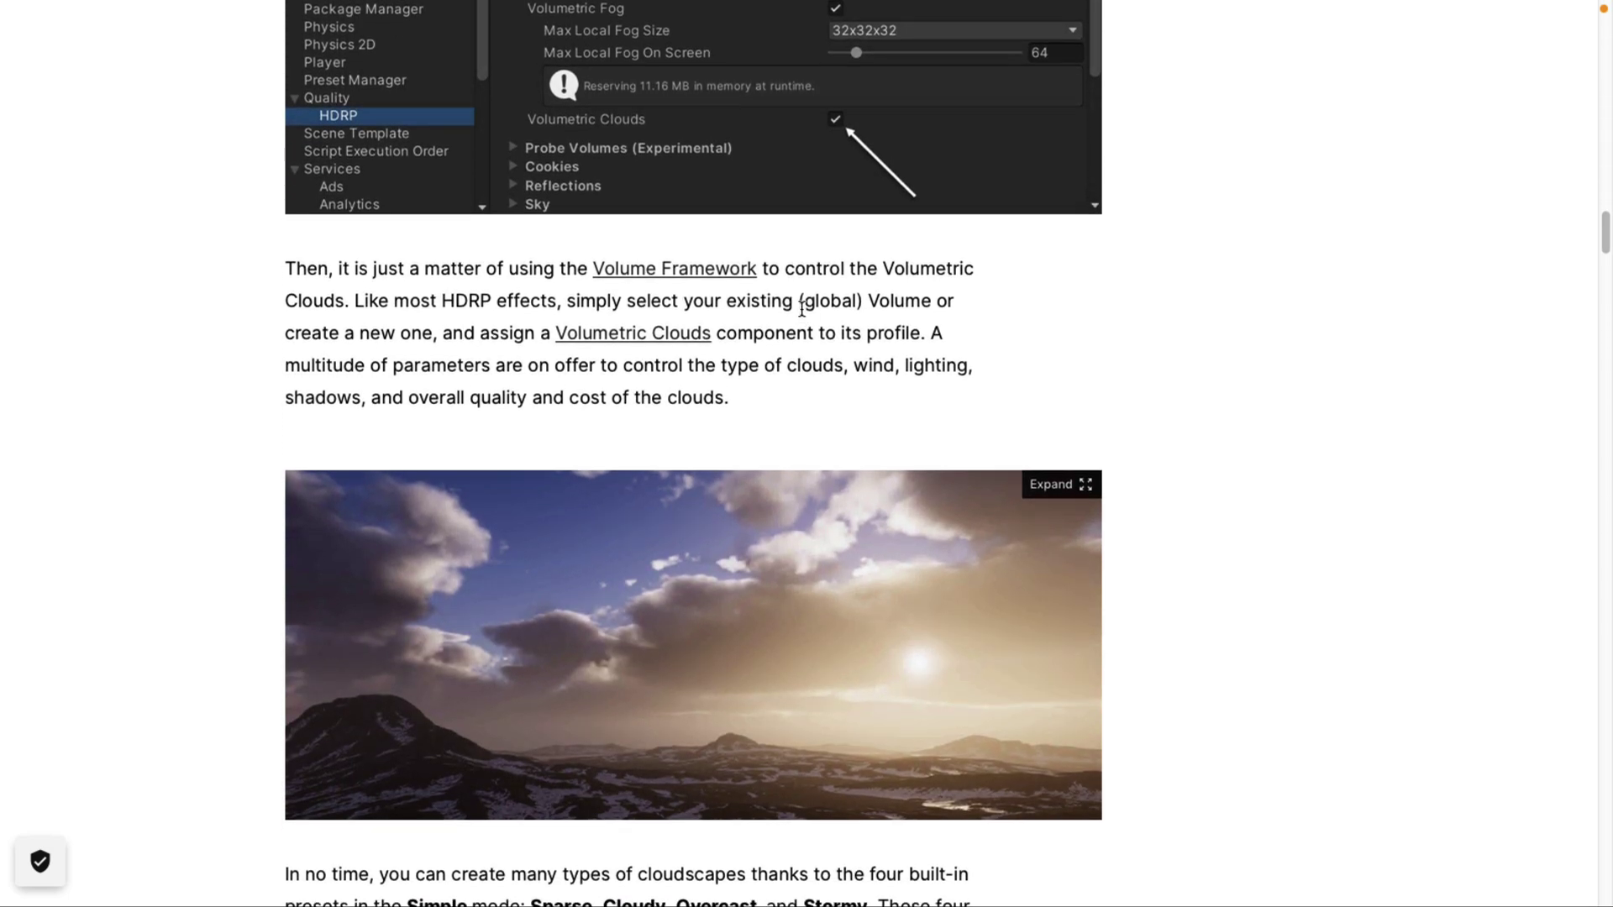
scroll(802, 310, "down", 14)
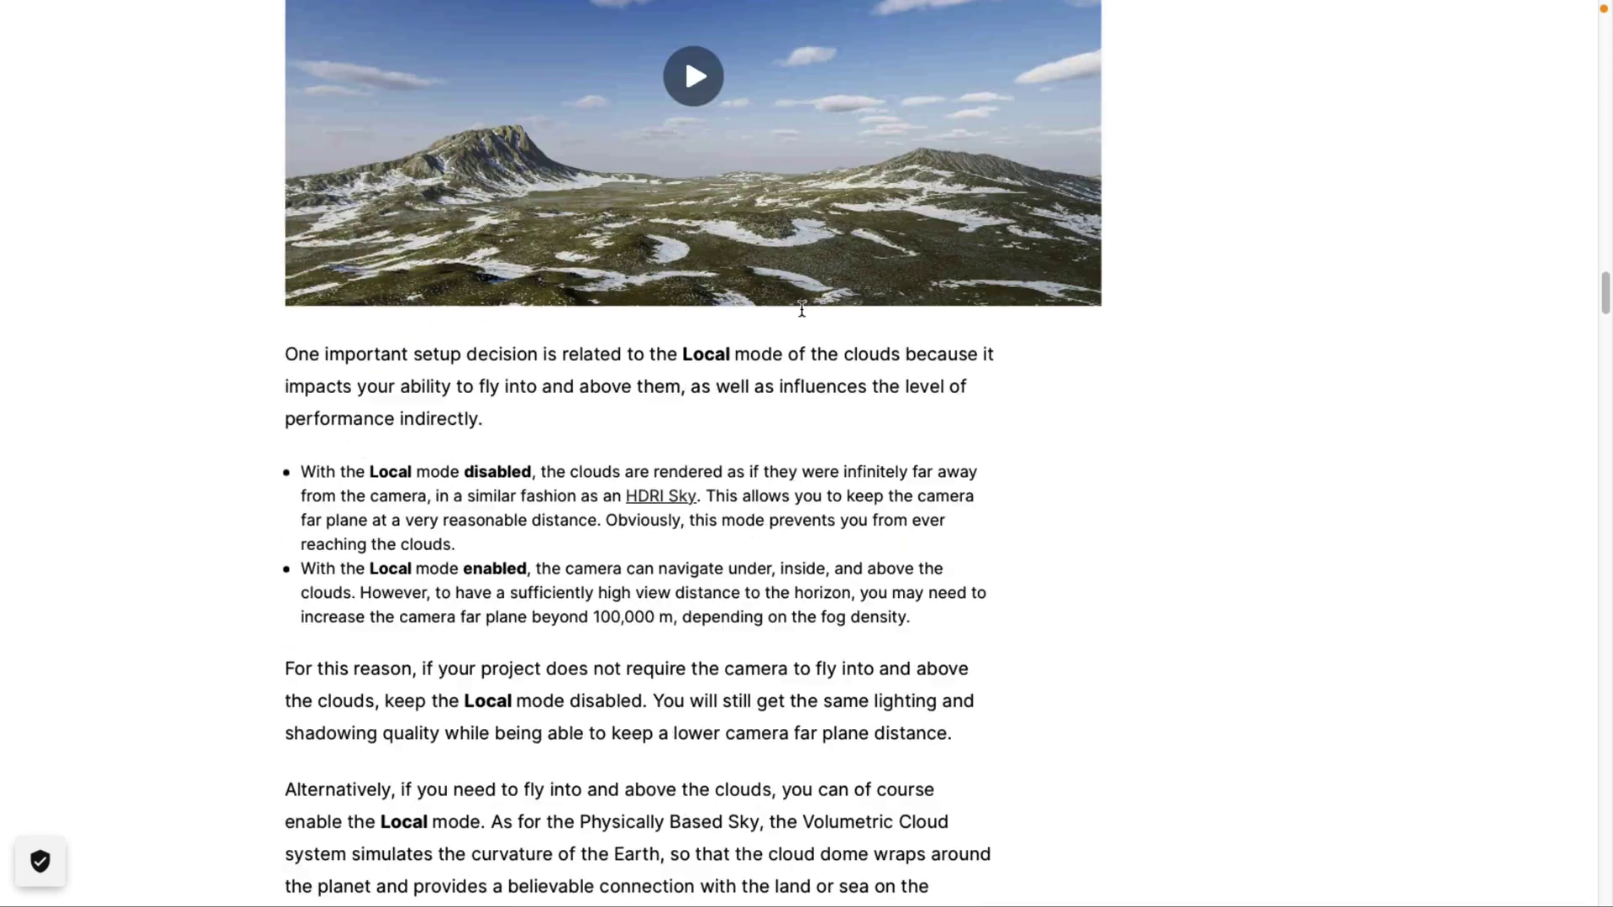
scroll(802, 309, "up", 12)
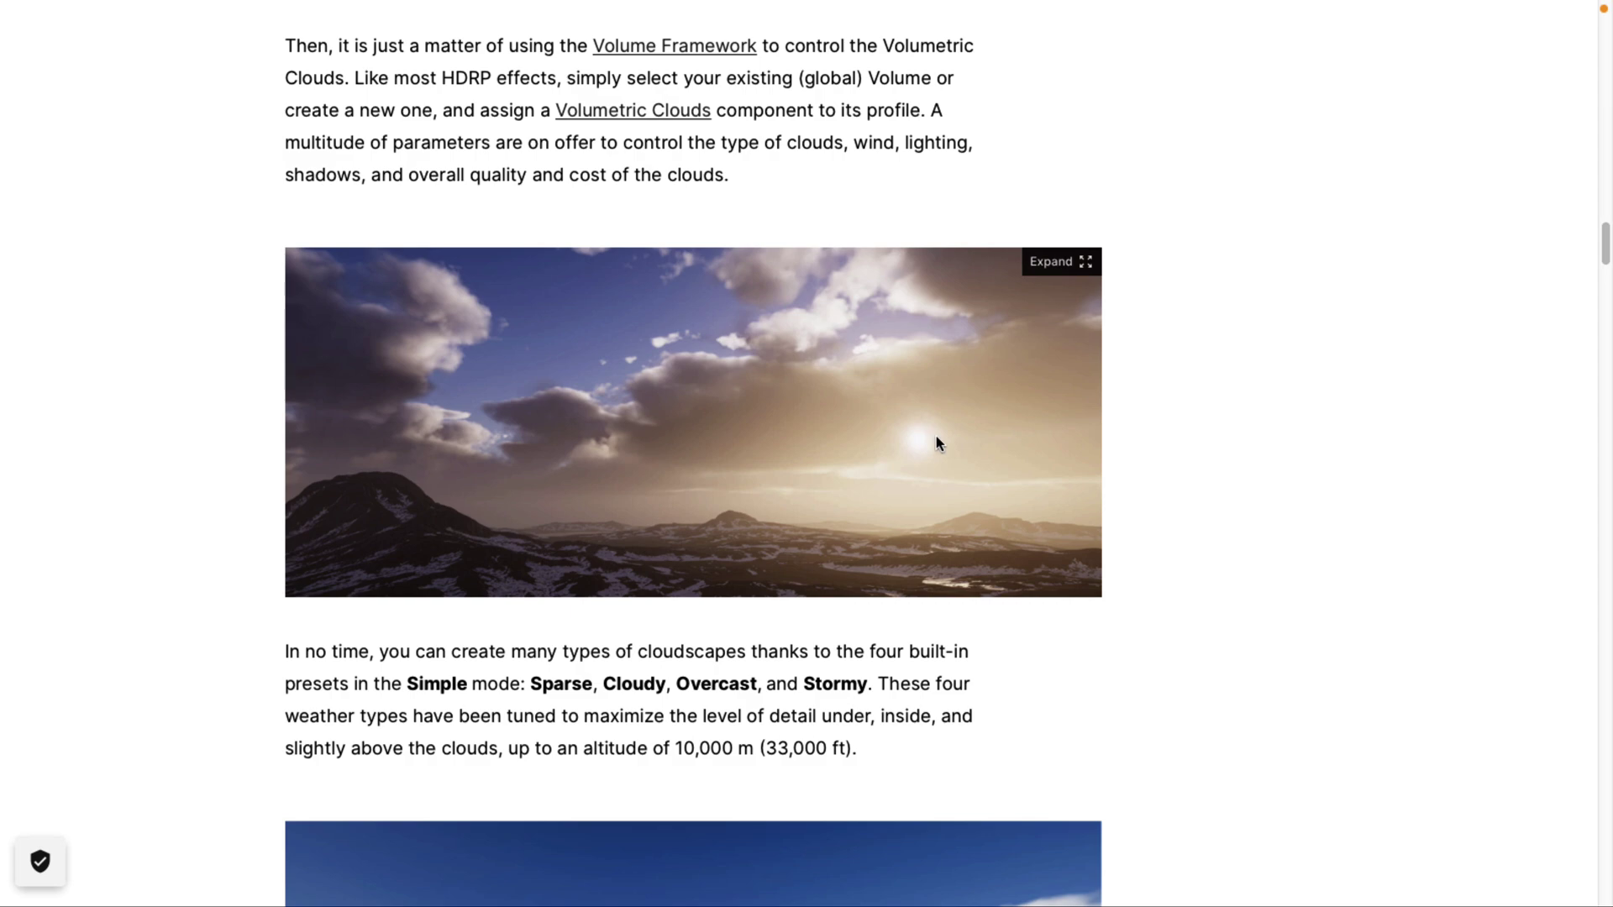
scroll(983, 448, "down", 17)
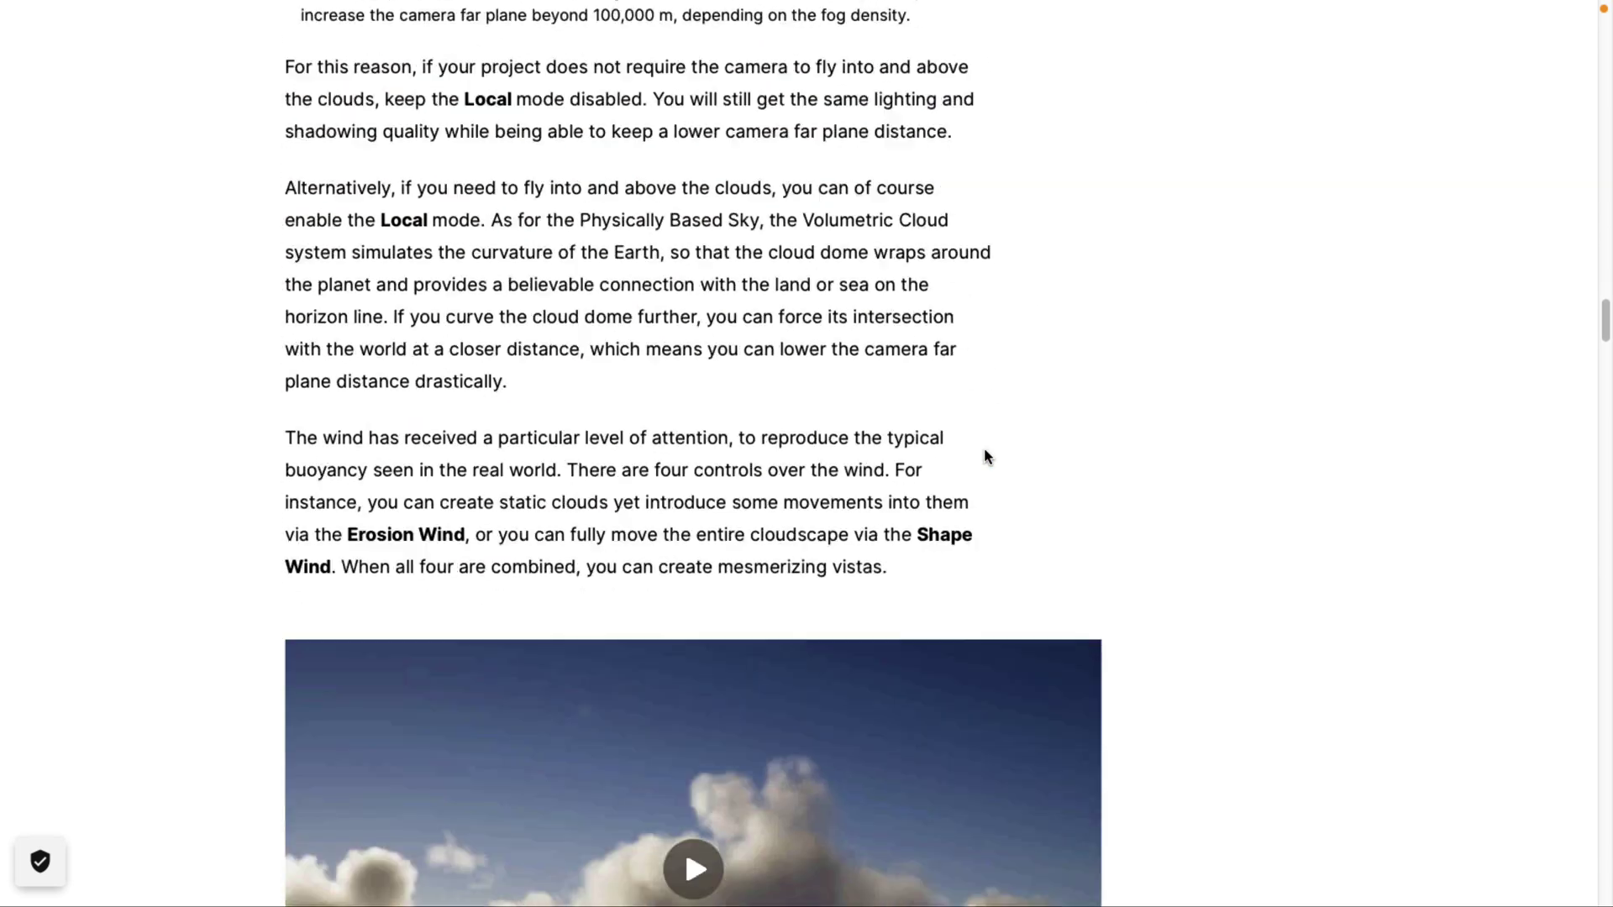
scroll(984, 456, "down", 20)
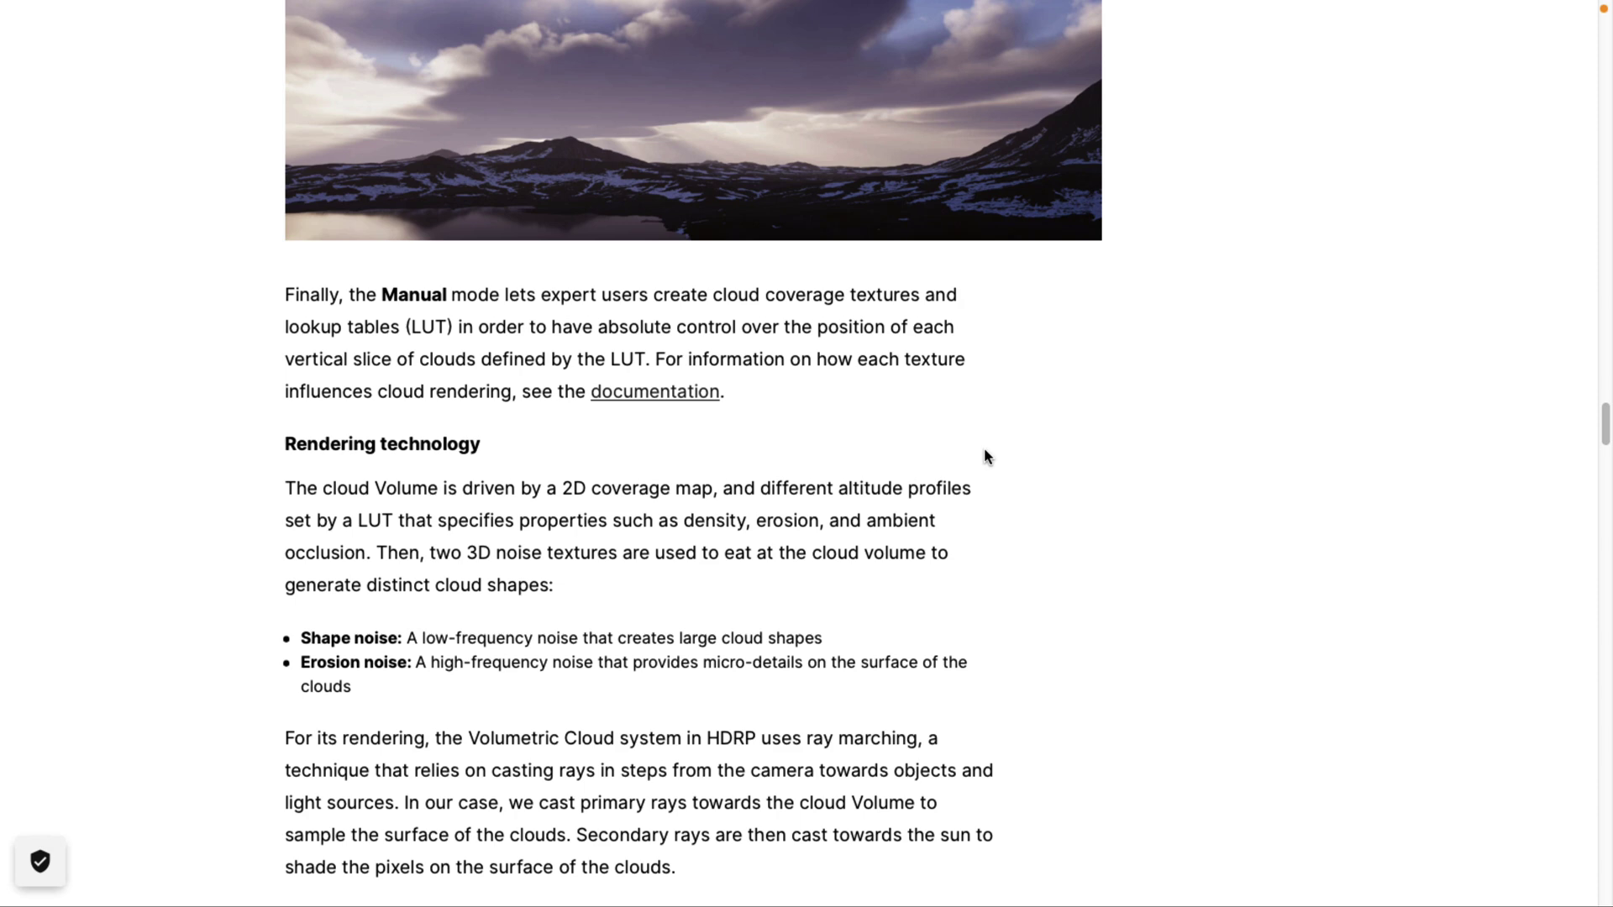
Switch to the Unity editor and check the installed version in the application's About information
key("super+Tab")
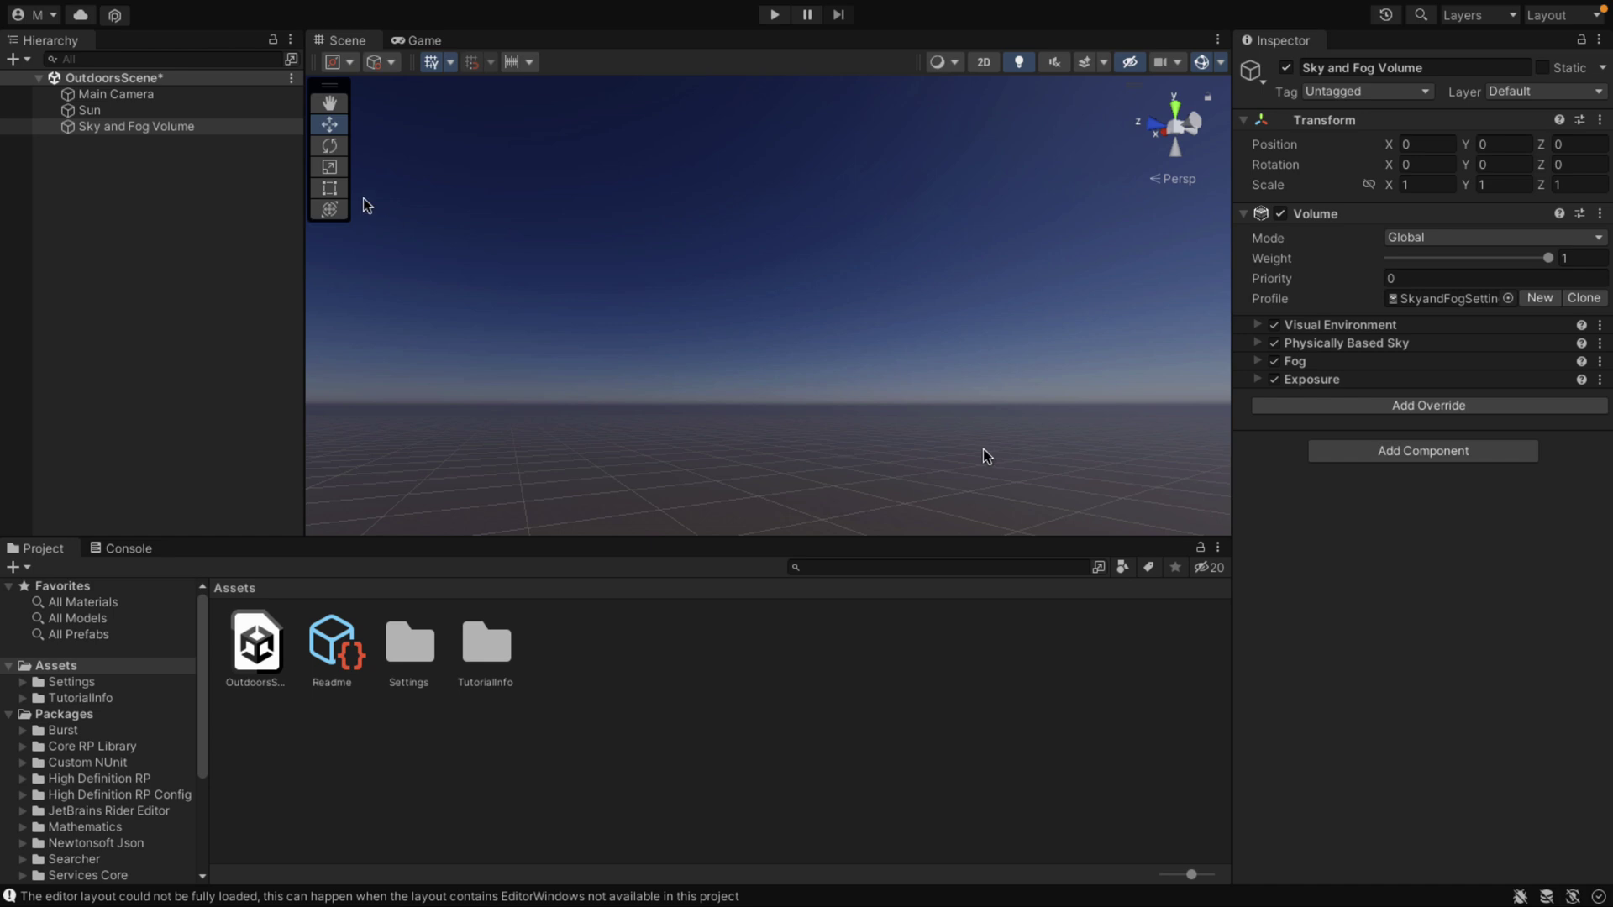
left_click(87, 12)
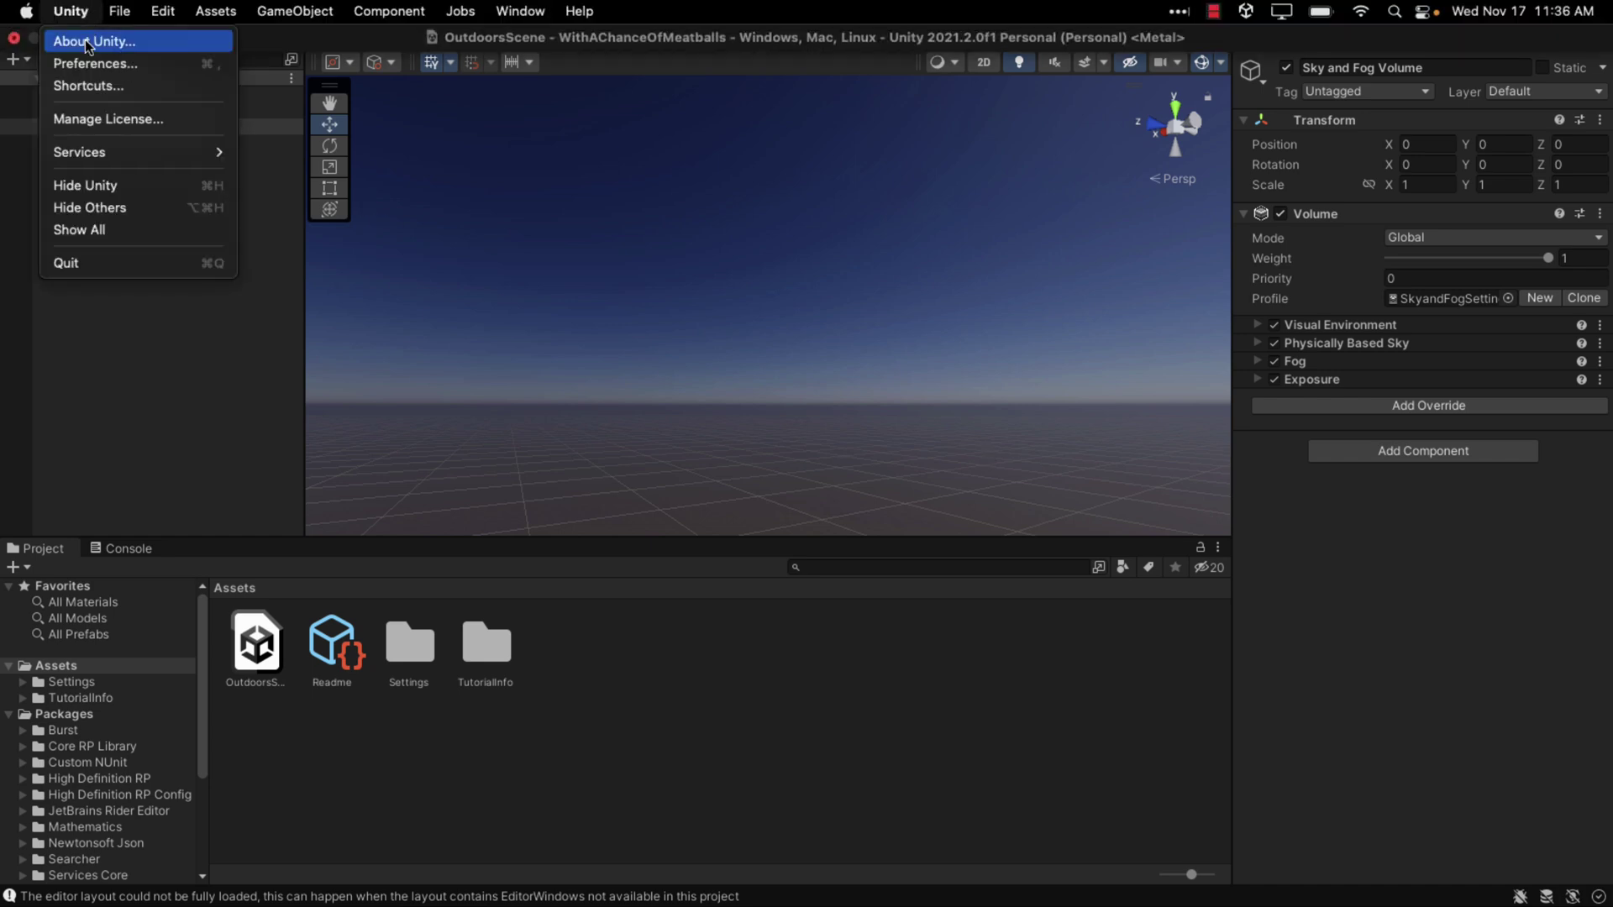
left_click(89, 41)
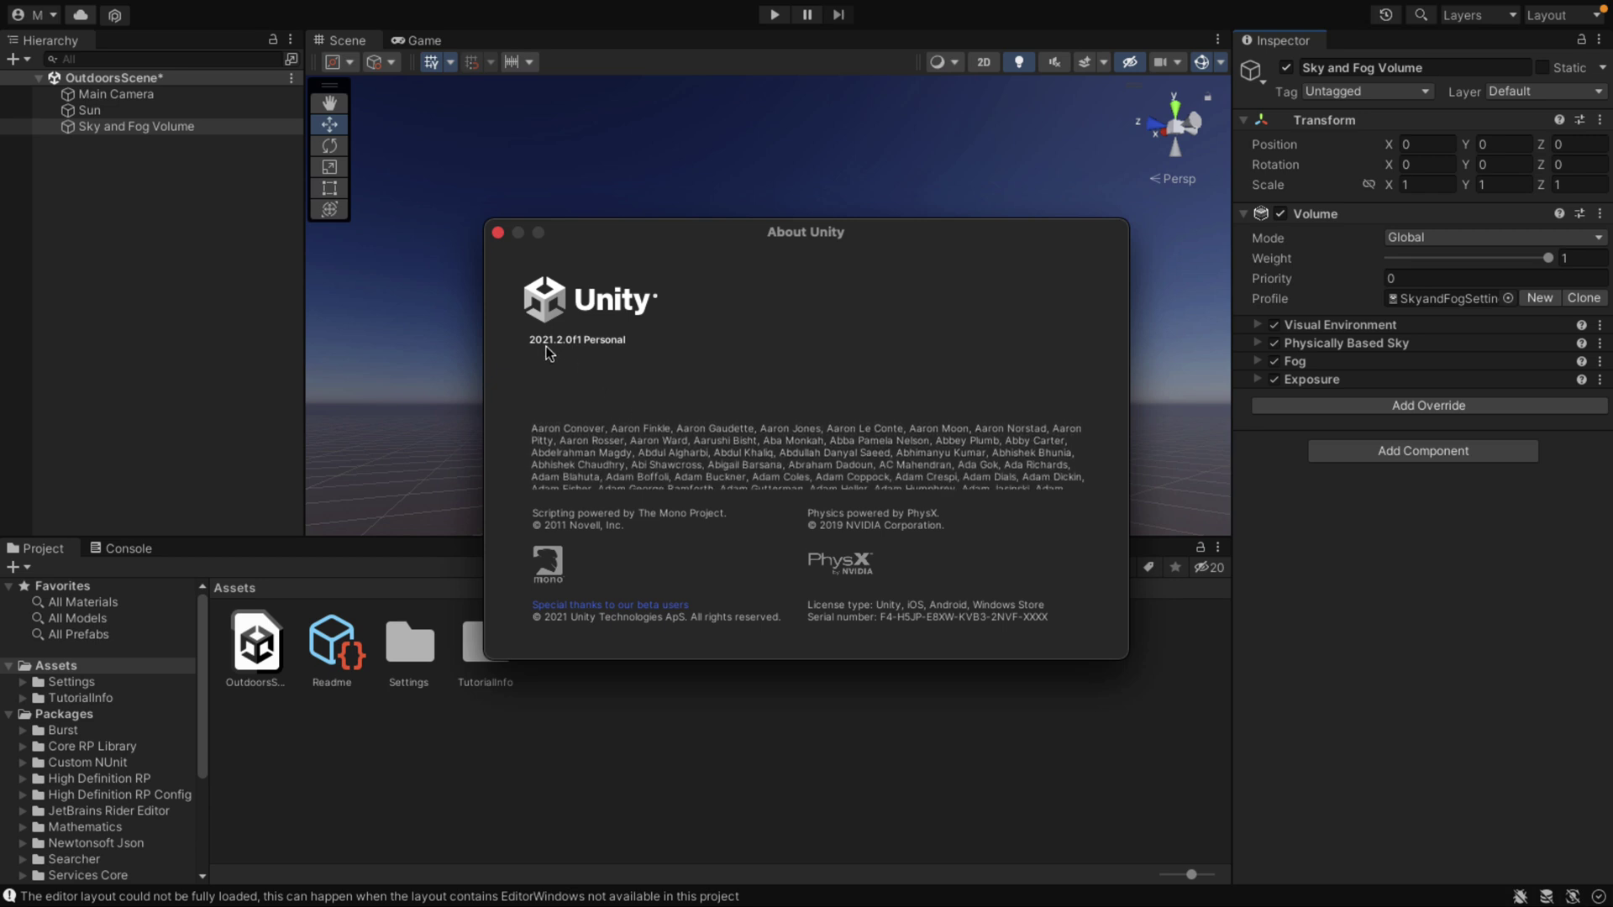
left_click(496, 236)
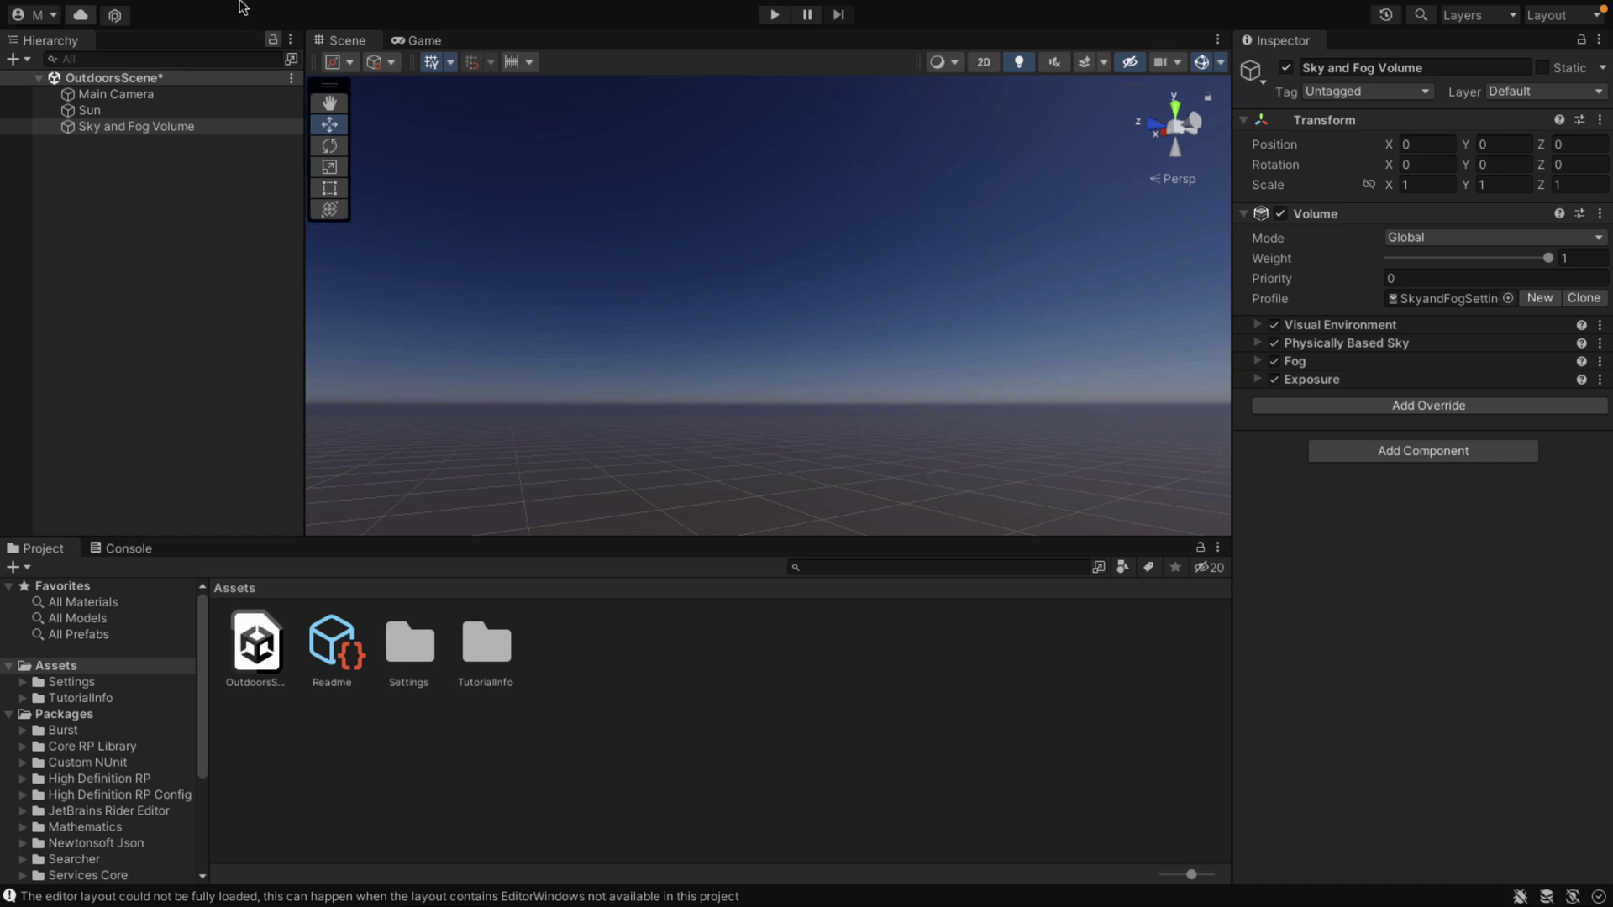
In the project's HDRP Global Settings, check the Volumetric Clouds and Full Resolution Clouds For Sky options in the camera's default lighting frame settings
mouse_move(240, 4)
left_click(120, 12)
mouse_move(163, 11)
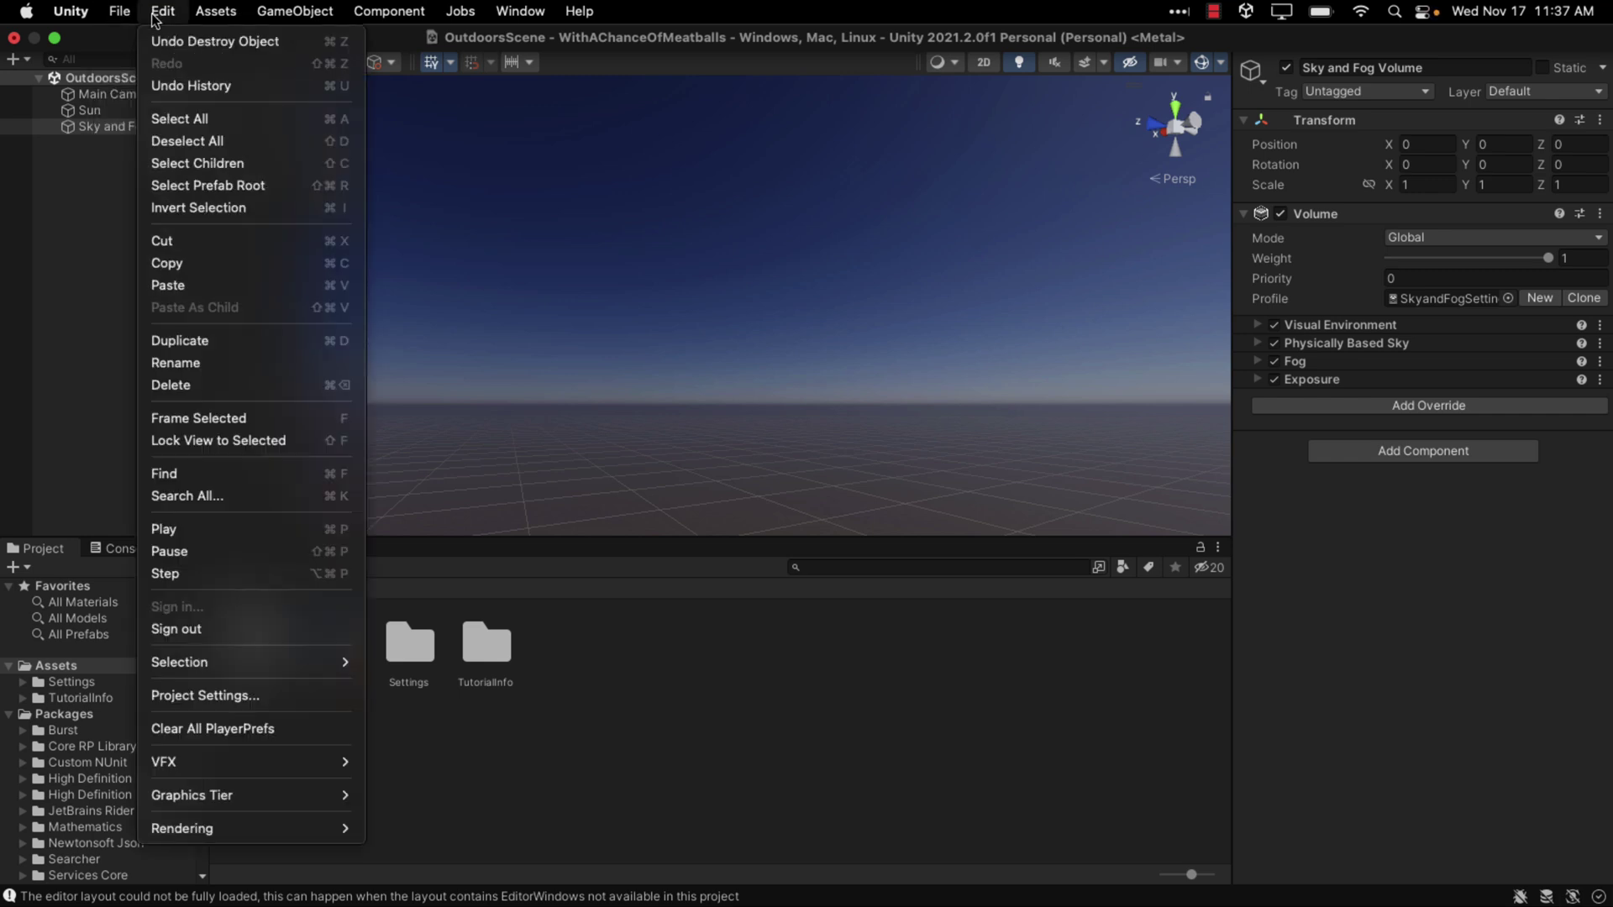
left_click(220, 695)
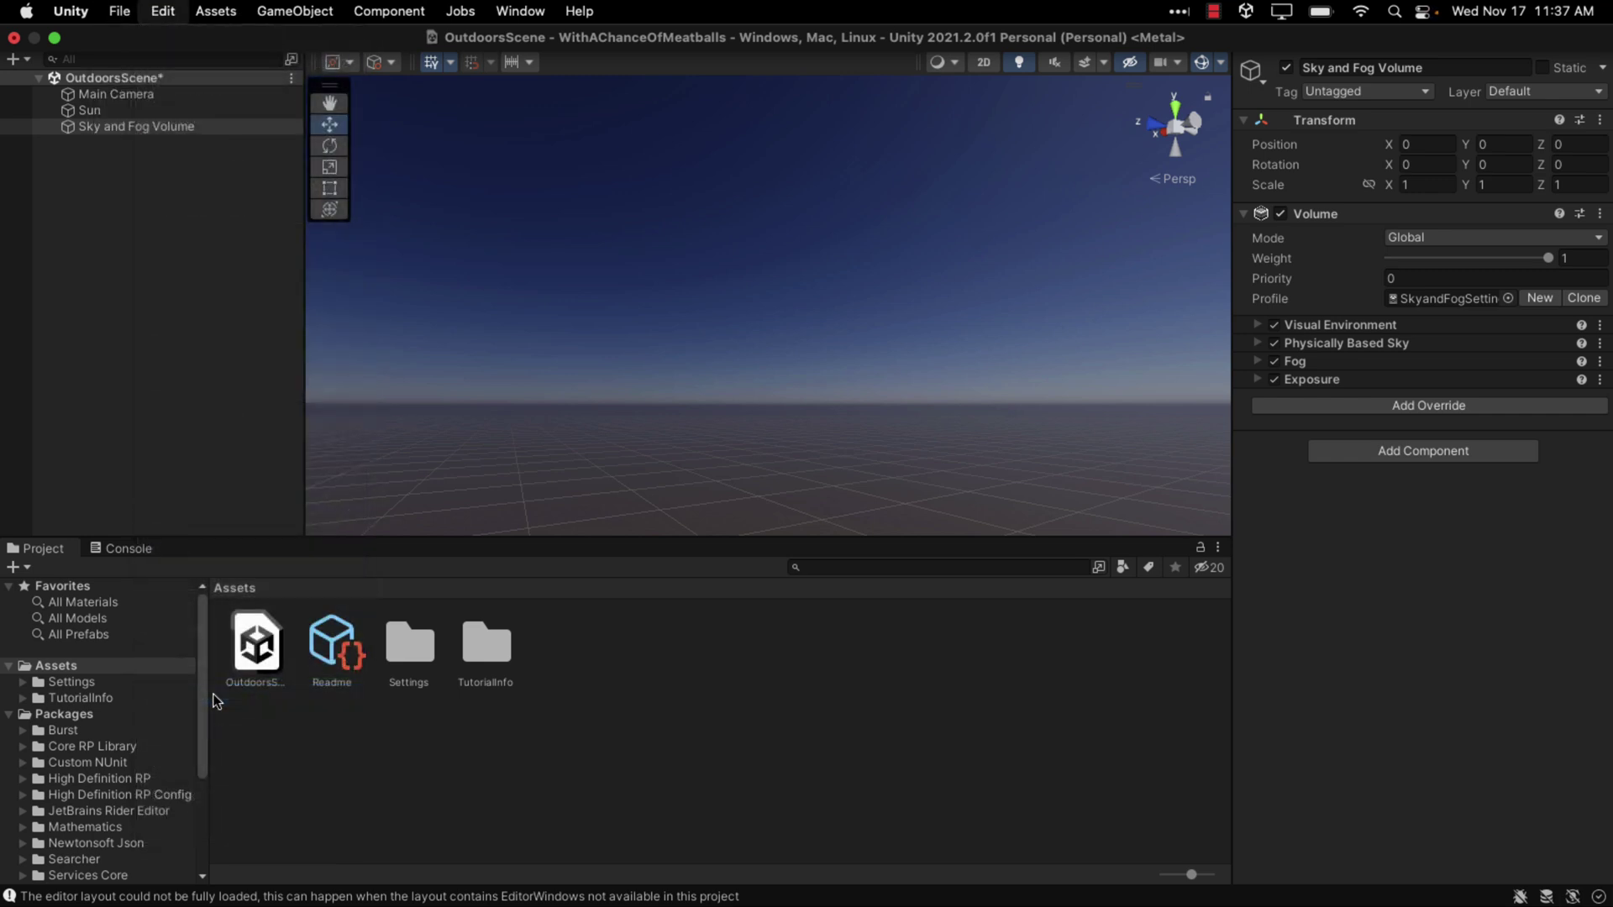
left_click(329, 207)
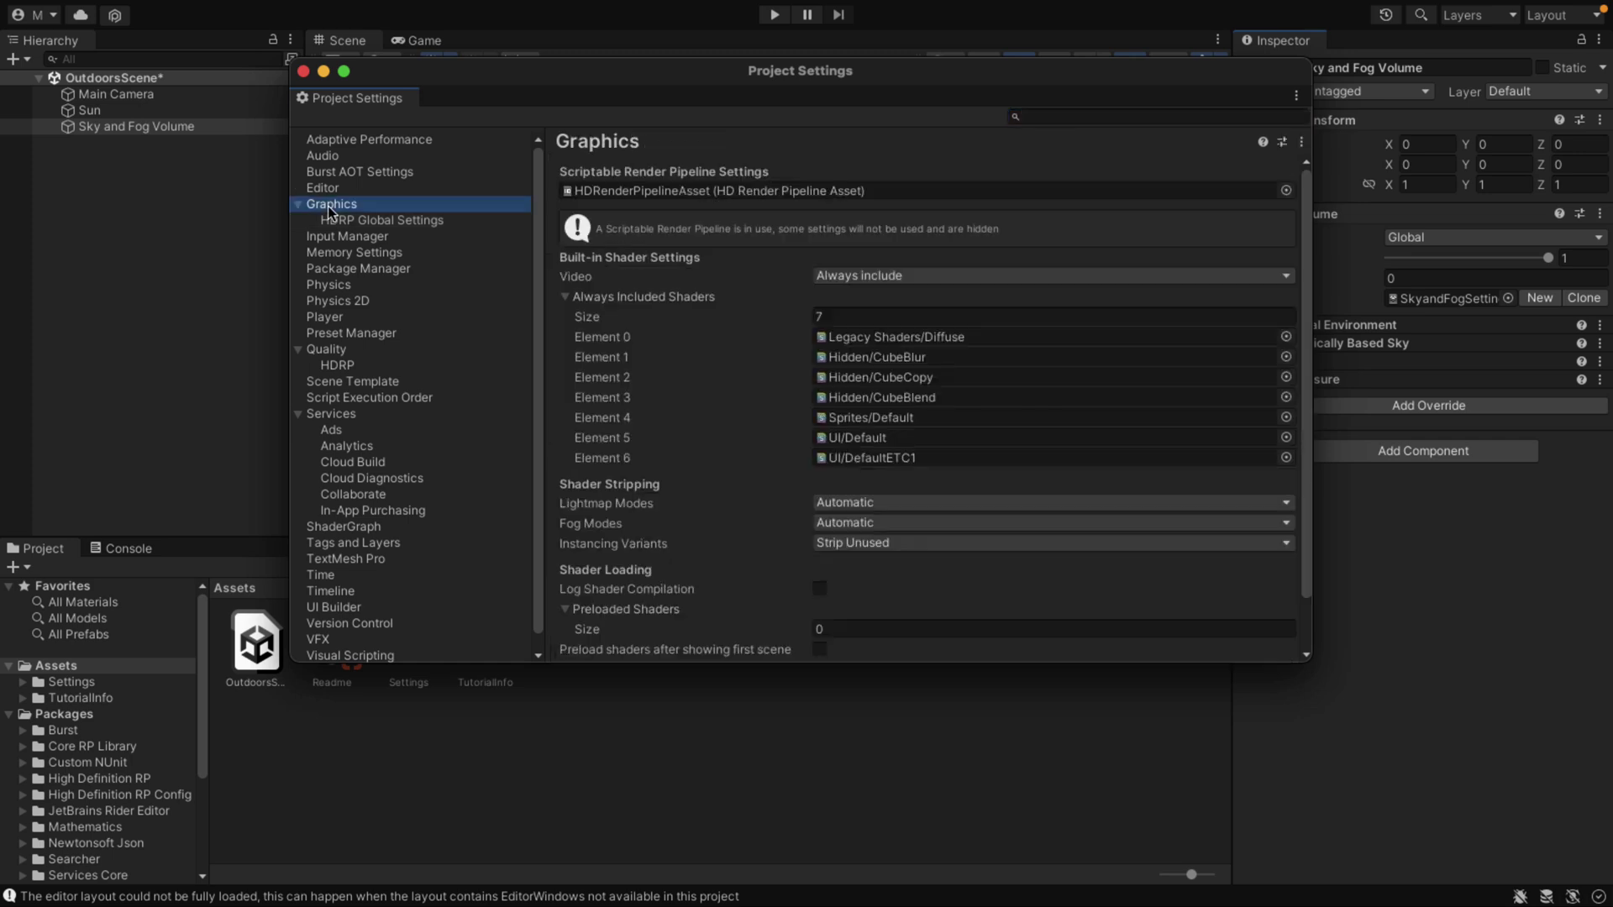
left_click(360, 221)
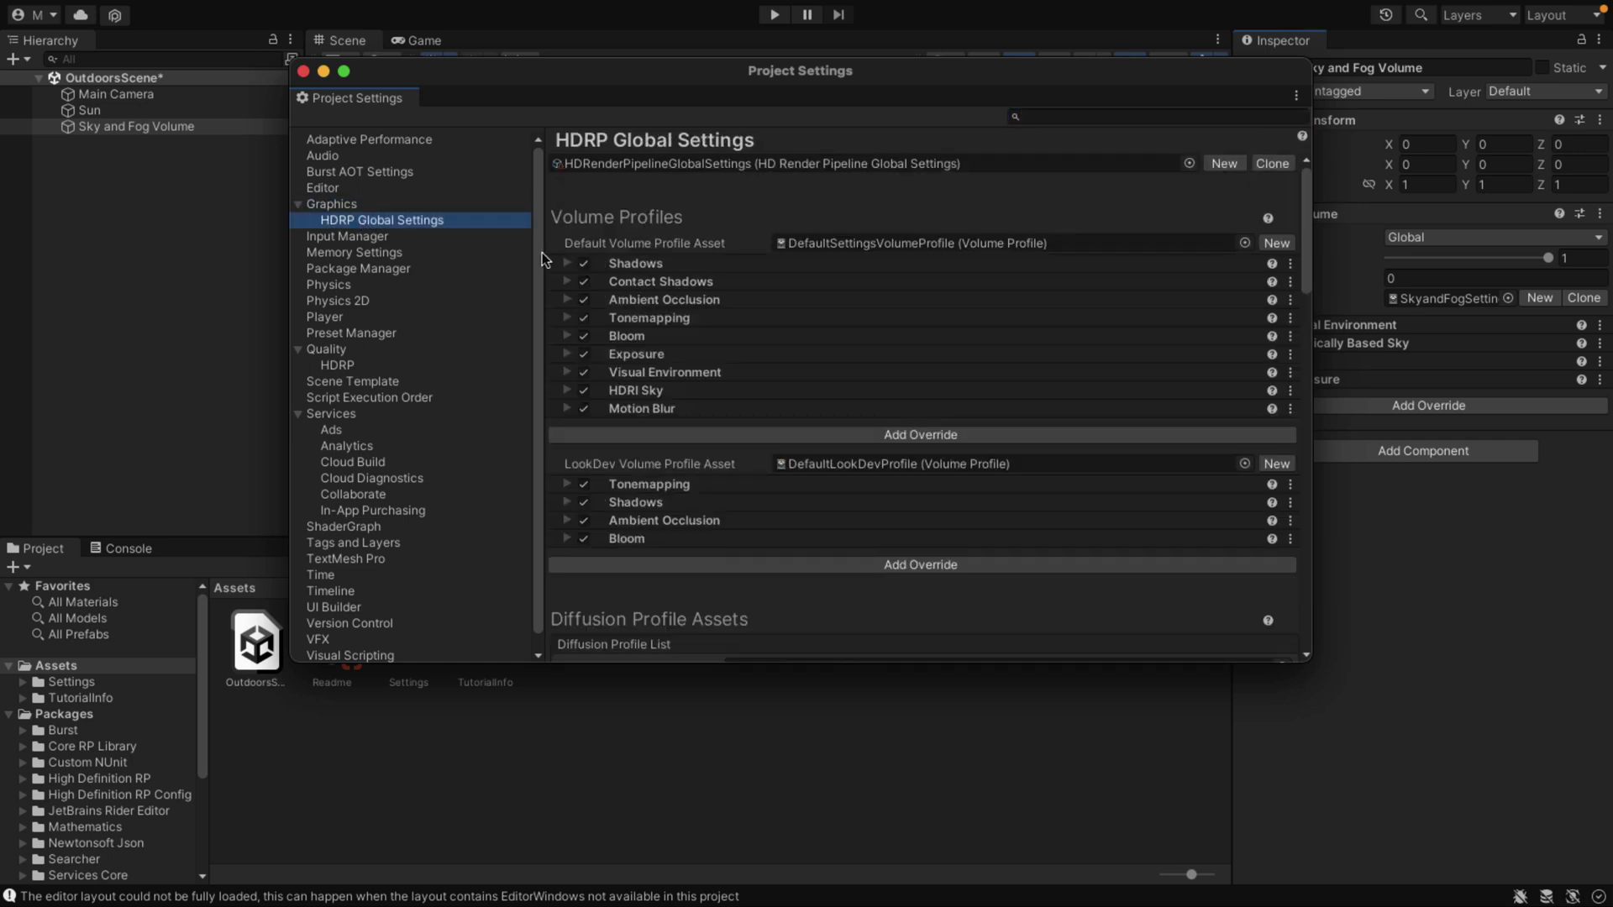
scroll(735, 304, "down", 3)
scroll(734, 304, "down", 5)
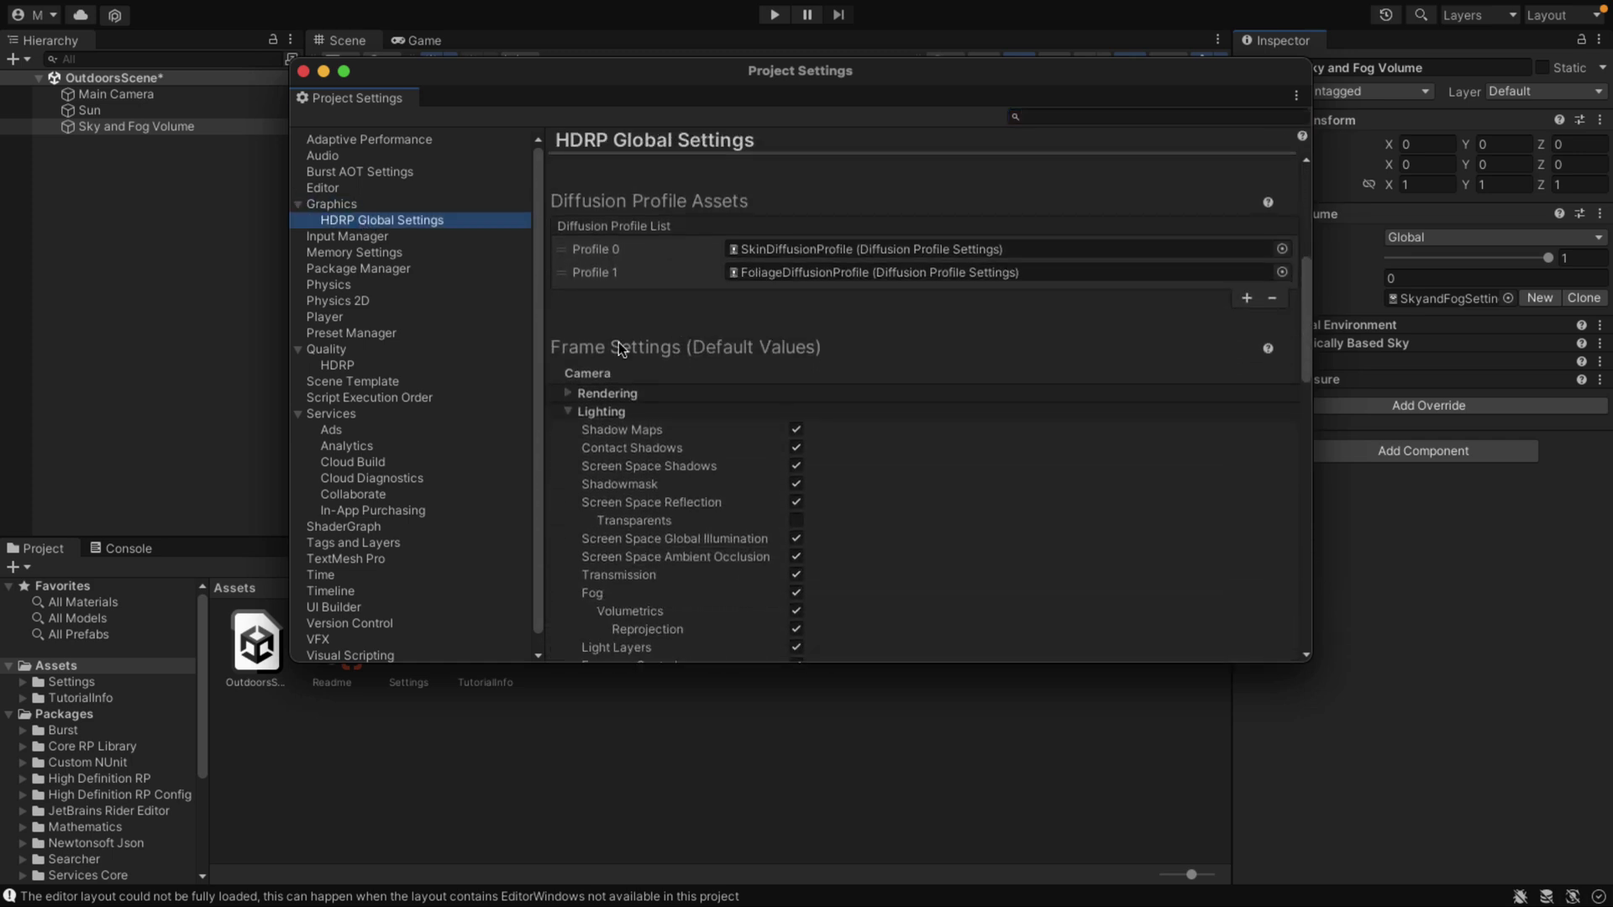
scroll(689, 416, "down", 6)
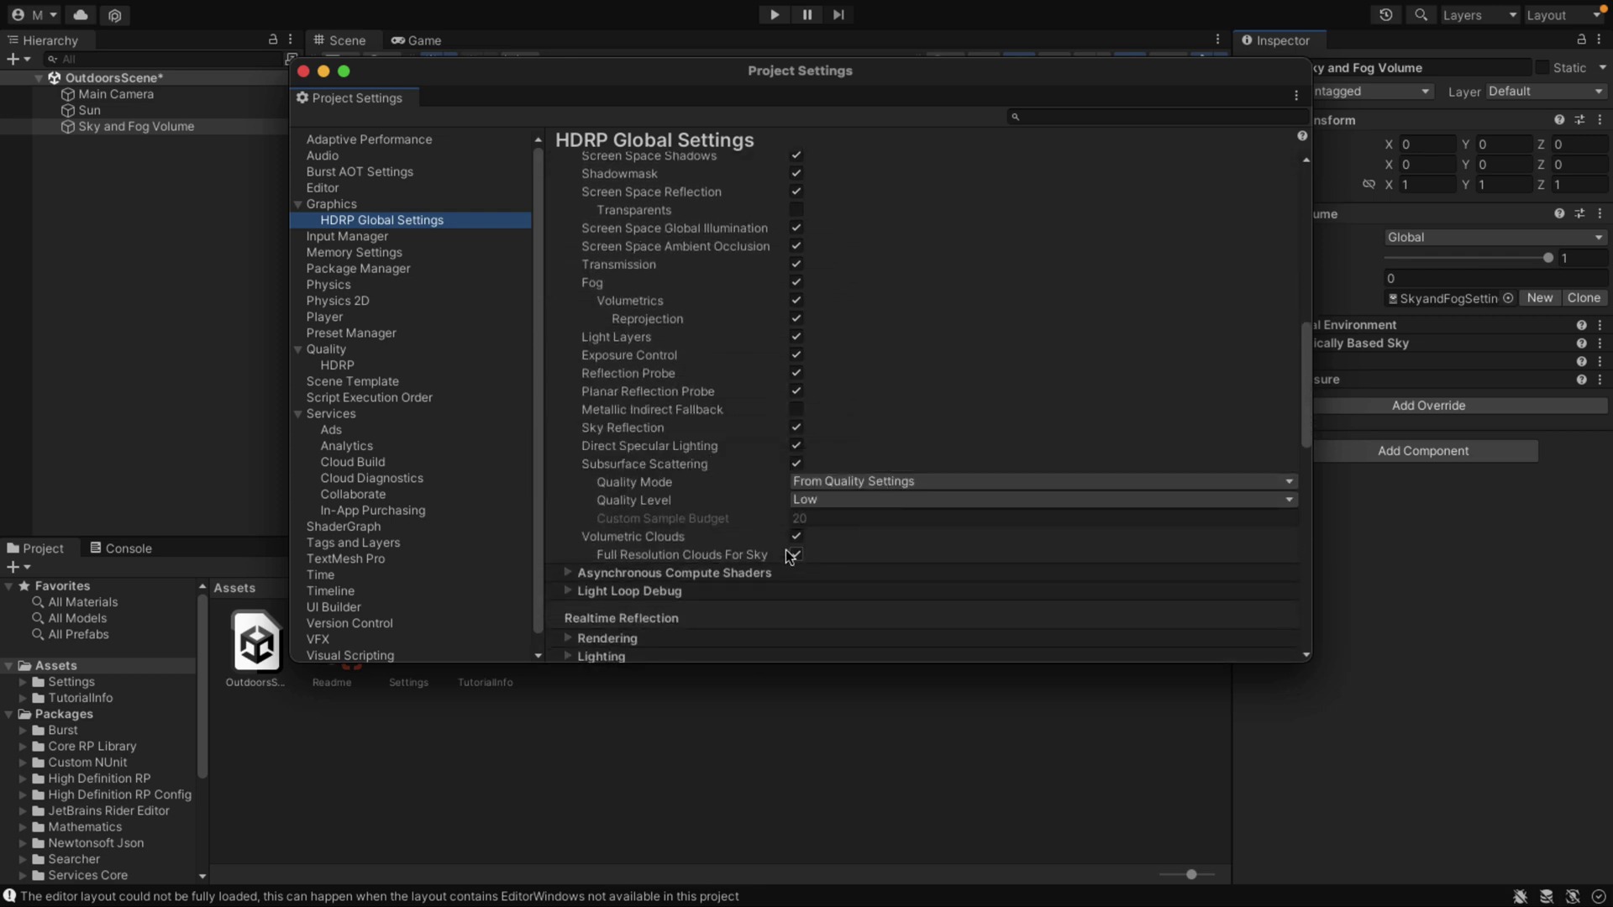
left_click(796, 555)
Check the Volumetric Clouds option in the HDRP High Fidelity quality asset's lighting volumetrics, and close the project settings
left_click(334, 350)
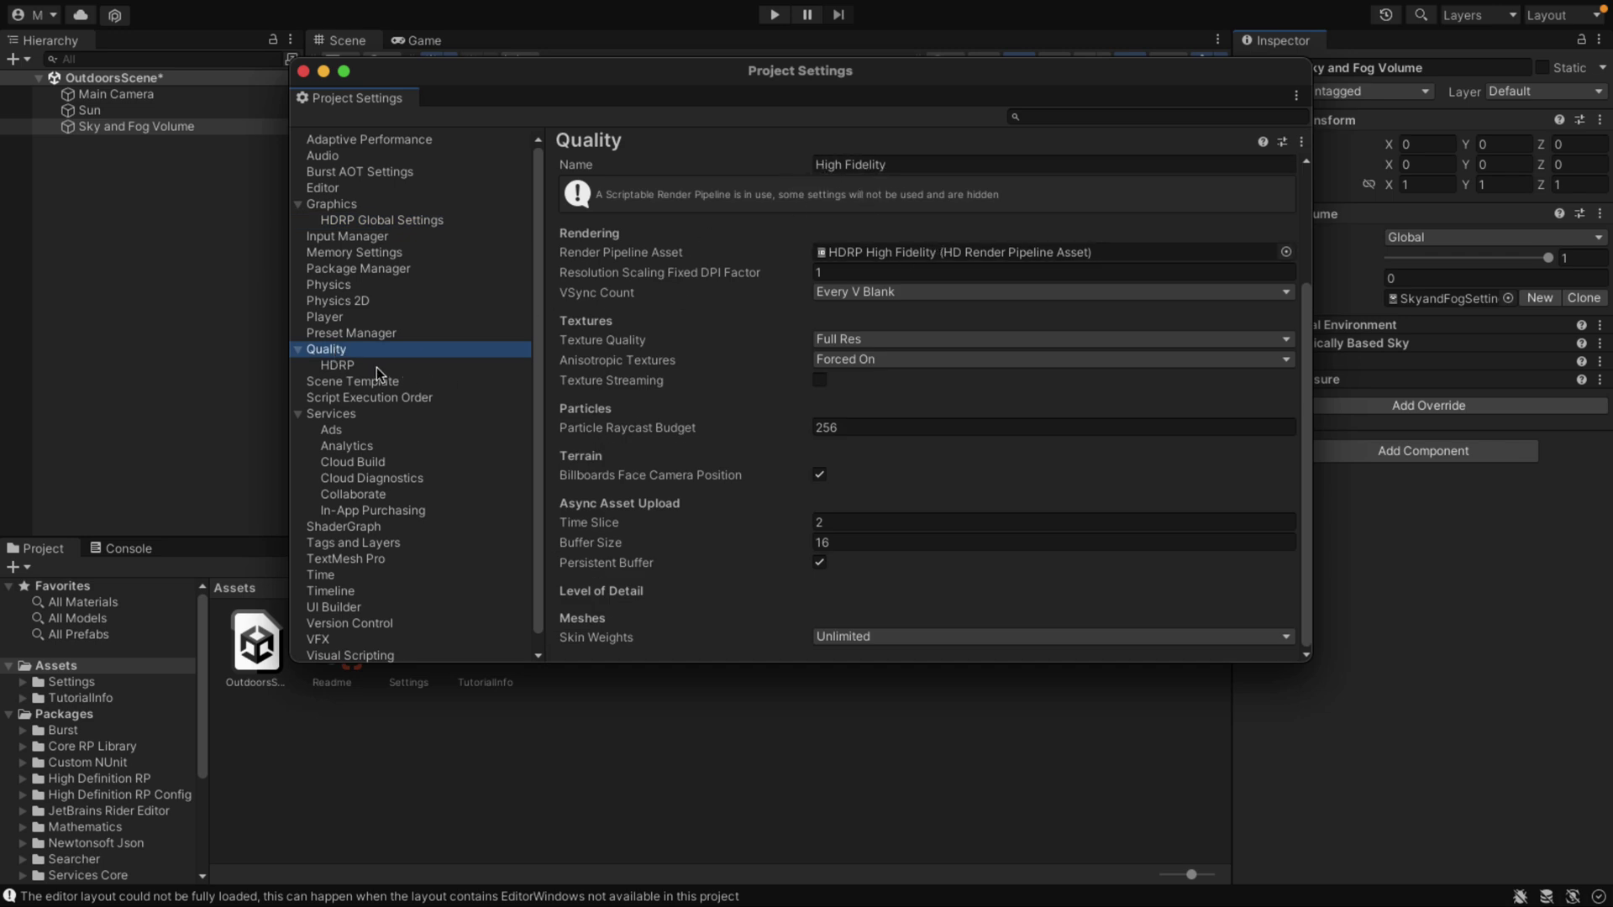
left_click(340, 364)
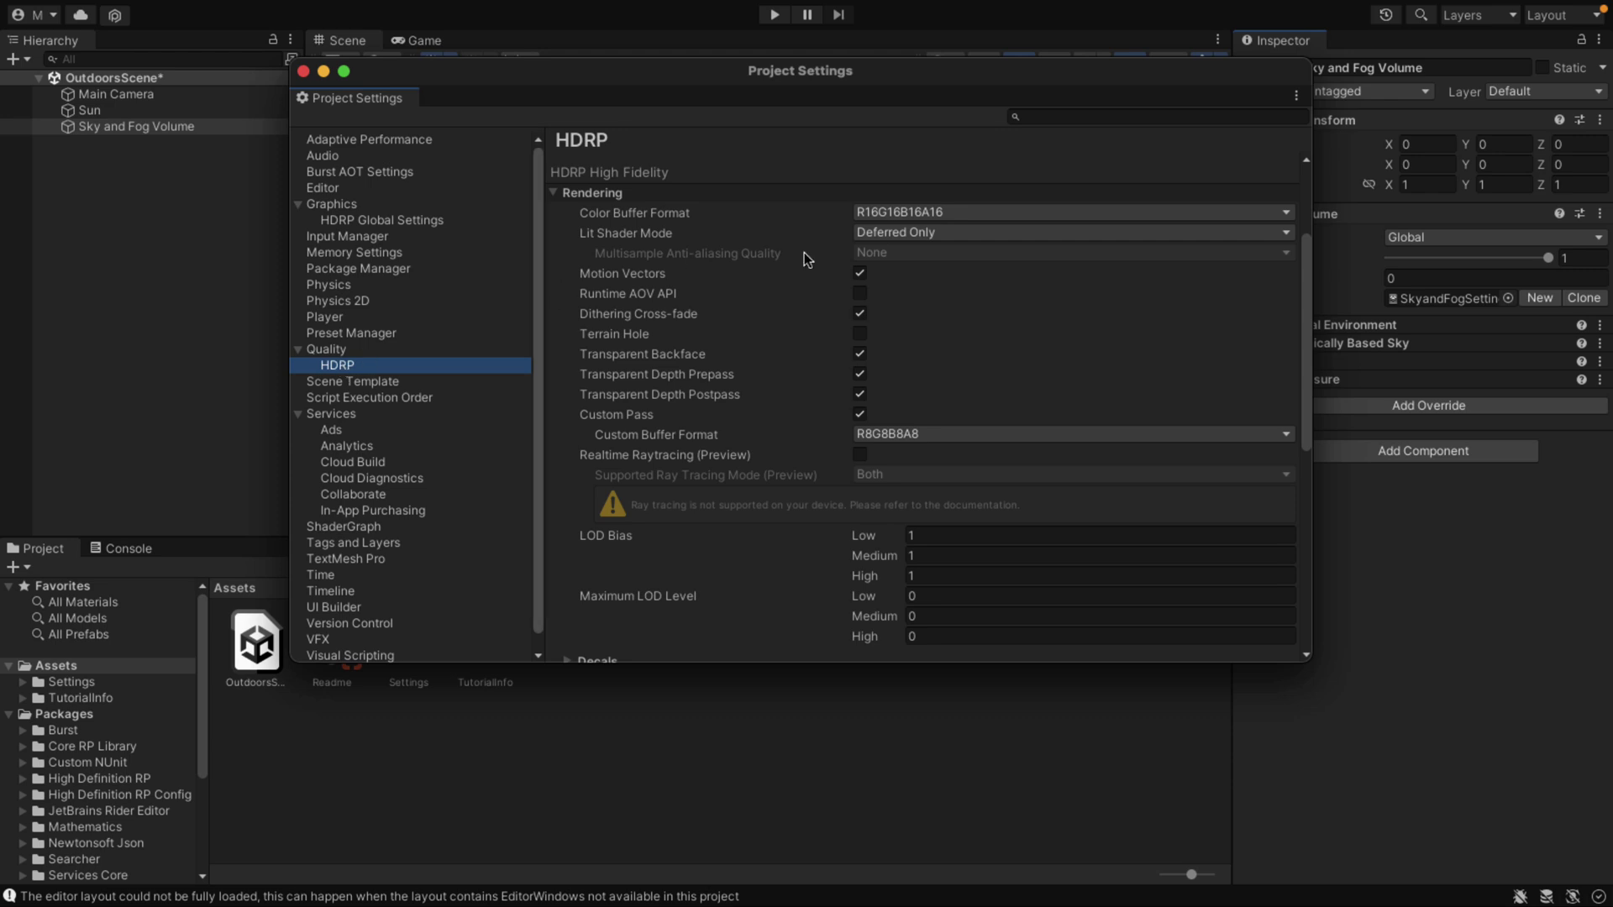
left_click(655, 220)
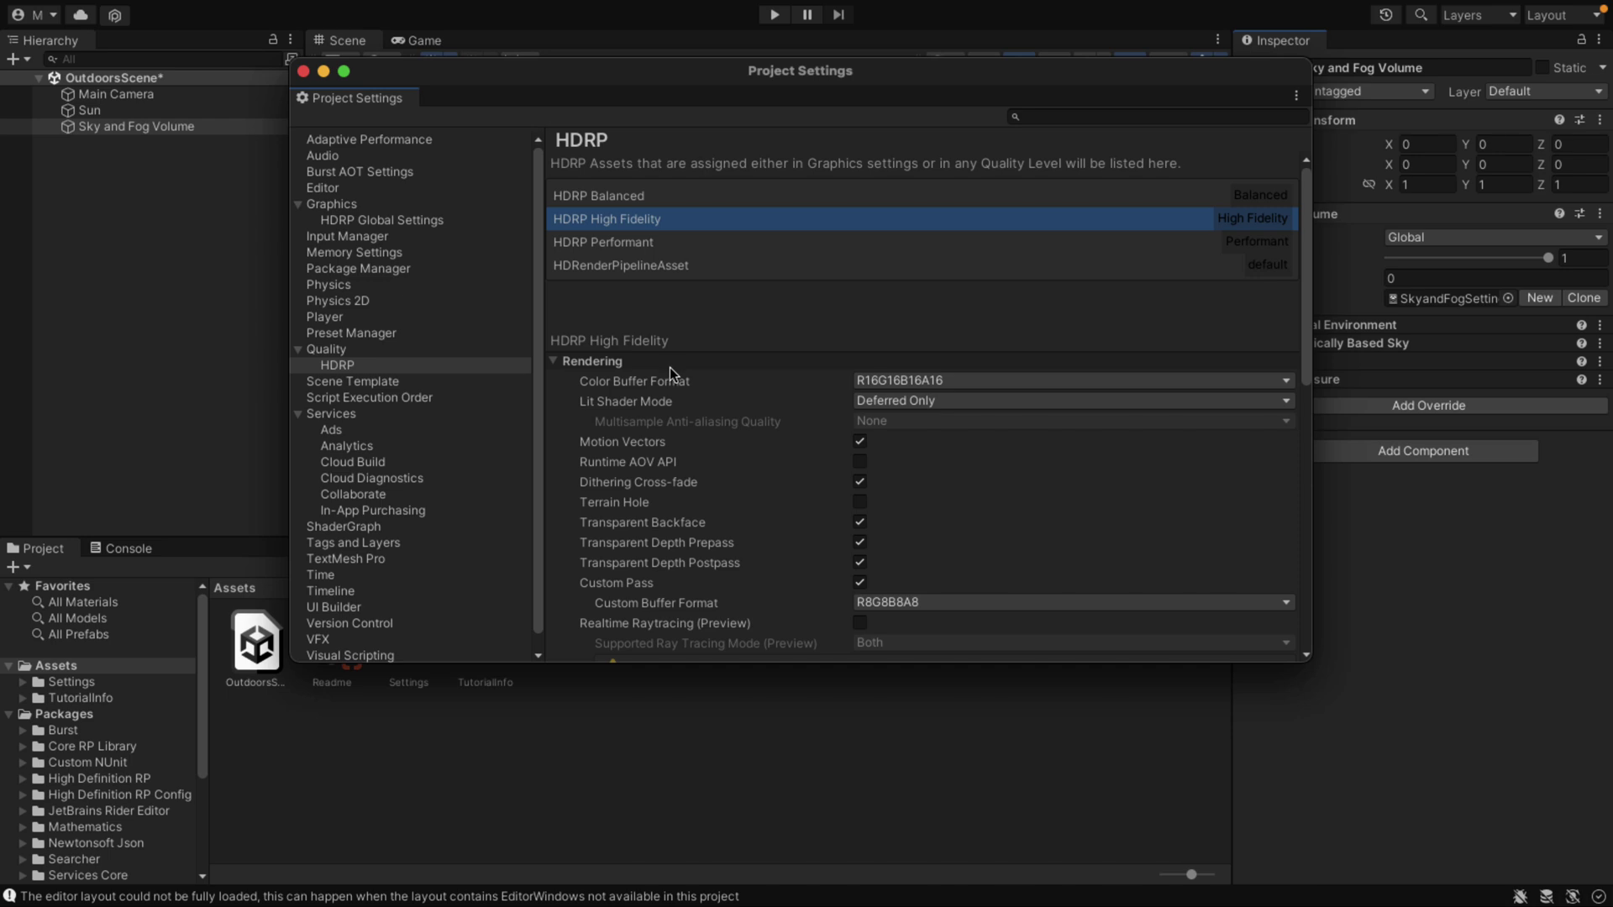
scroll(669, 366, "down", 5)
scroll(668, 367, "down", 7)
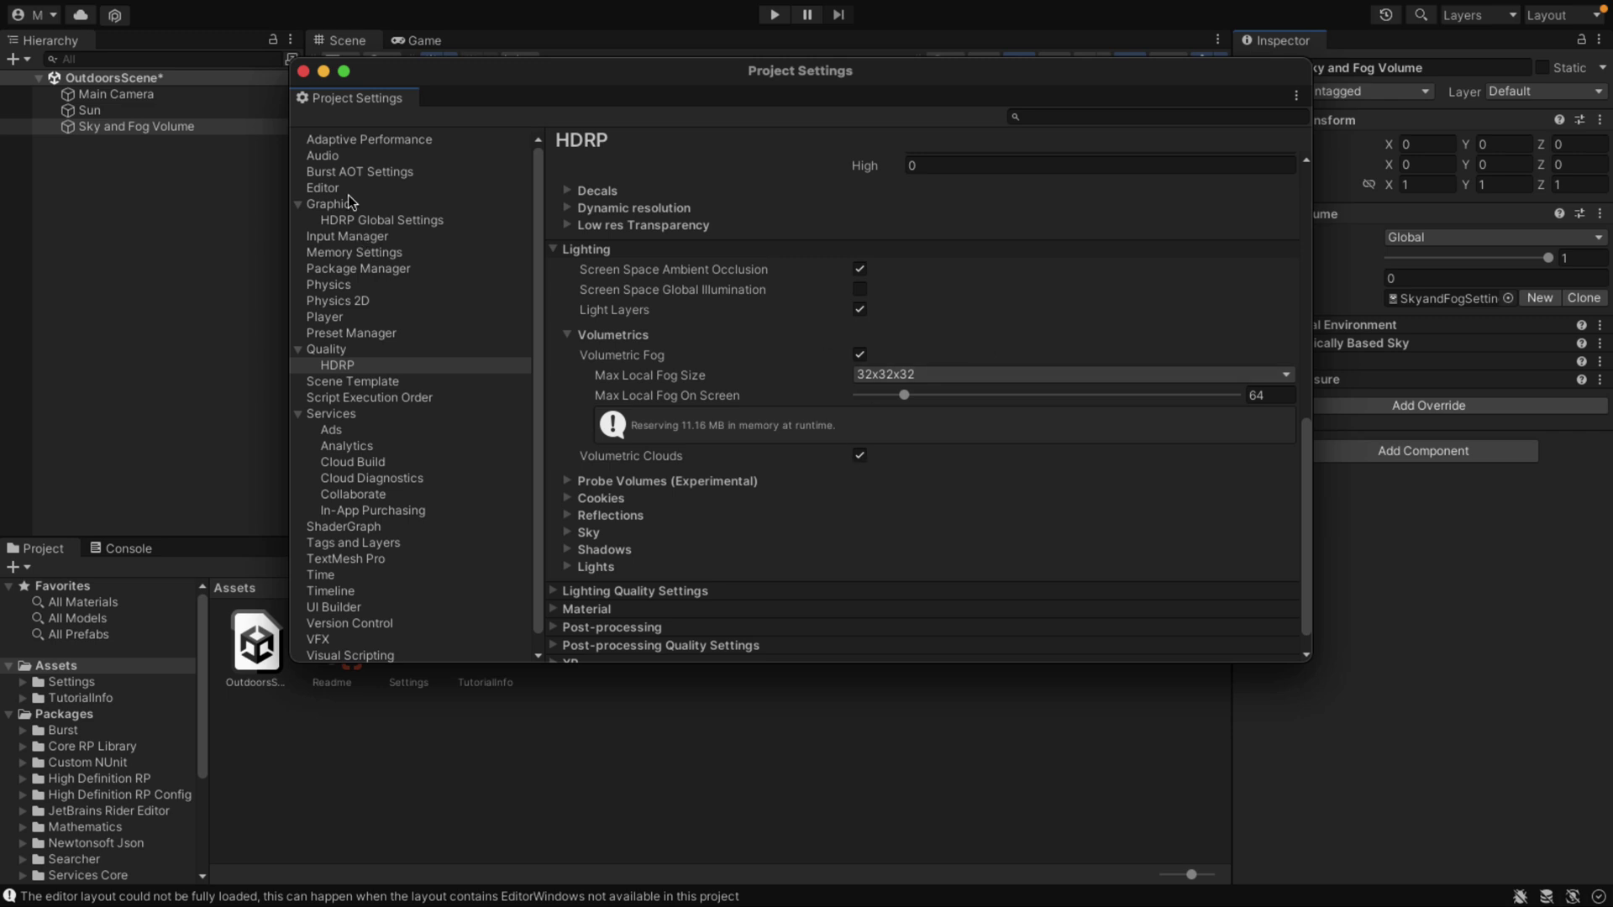
left_click(303, 71)
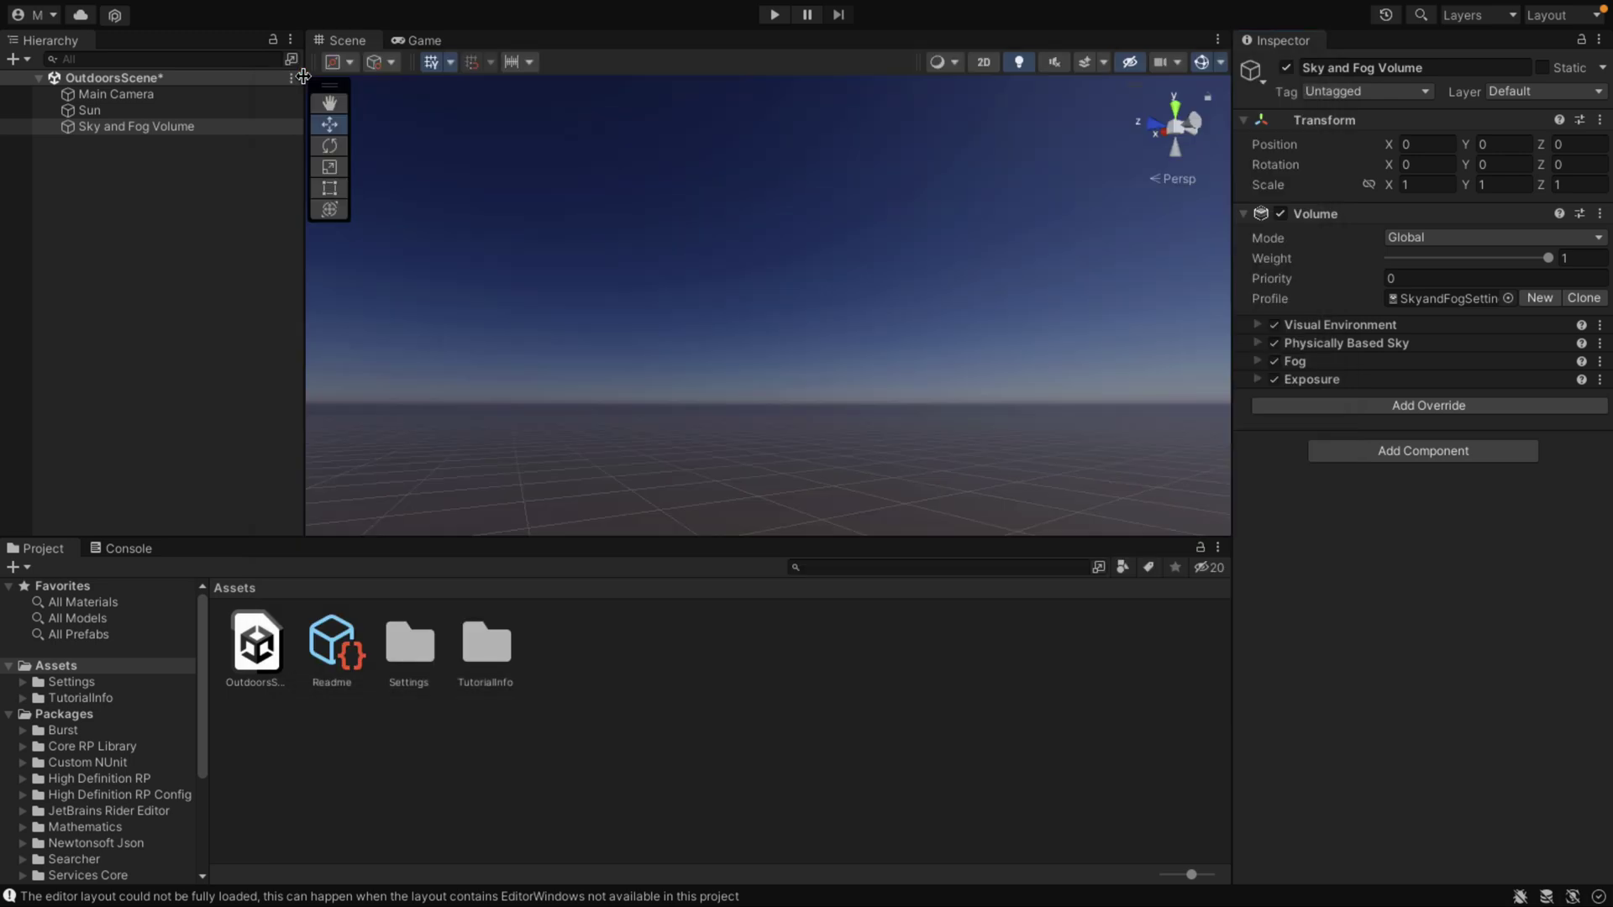
left_click(111, 95)
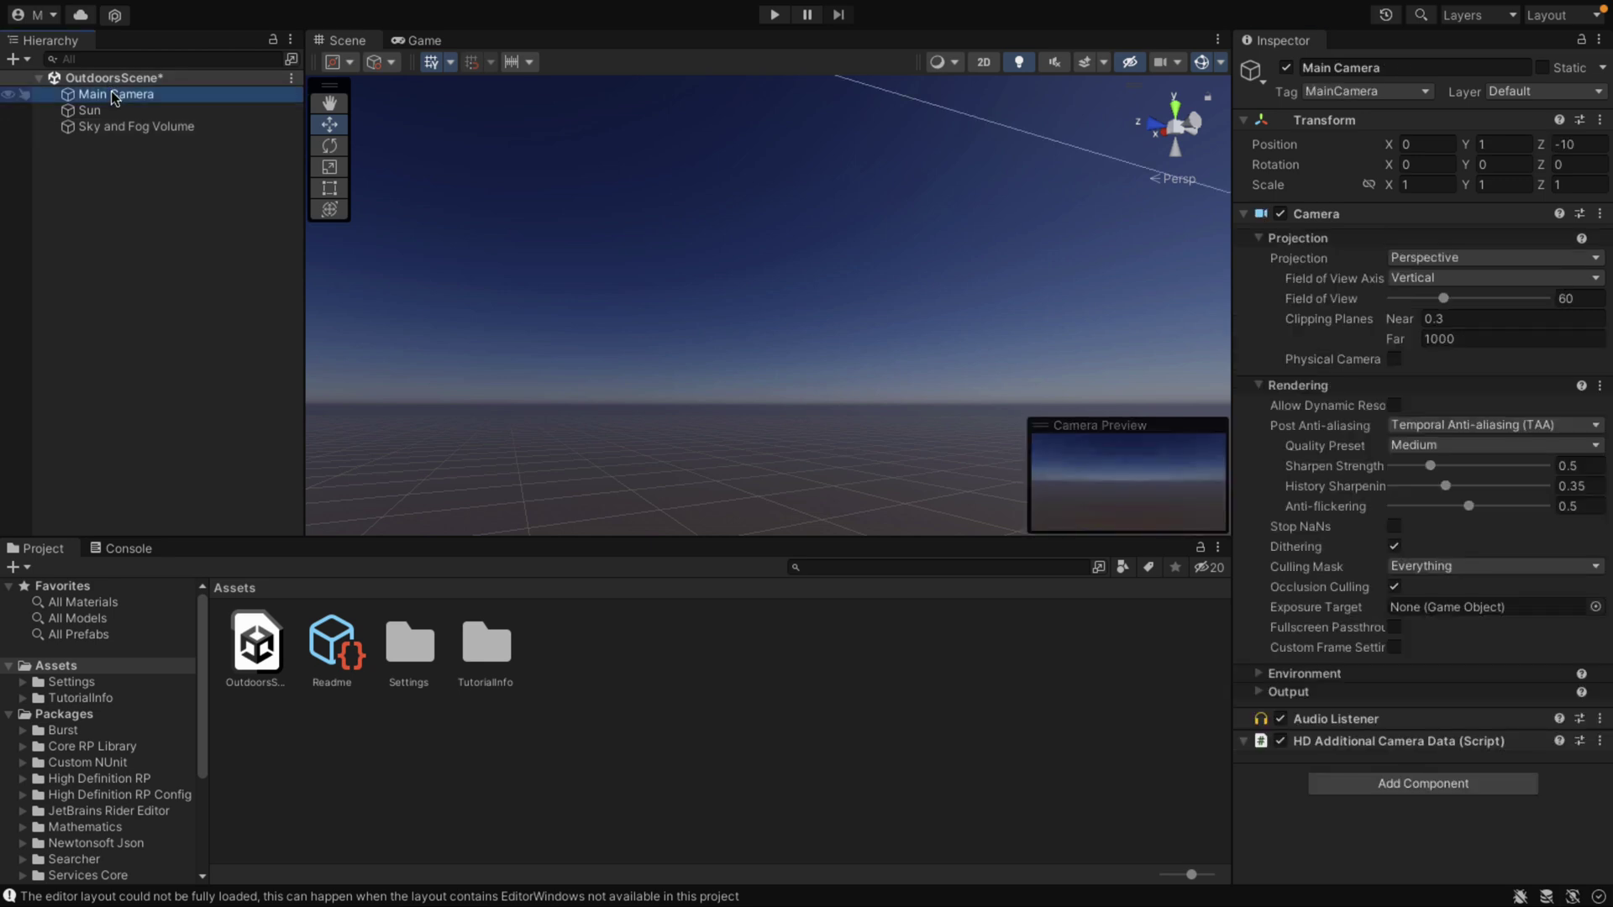
left_click(27, 59)
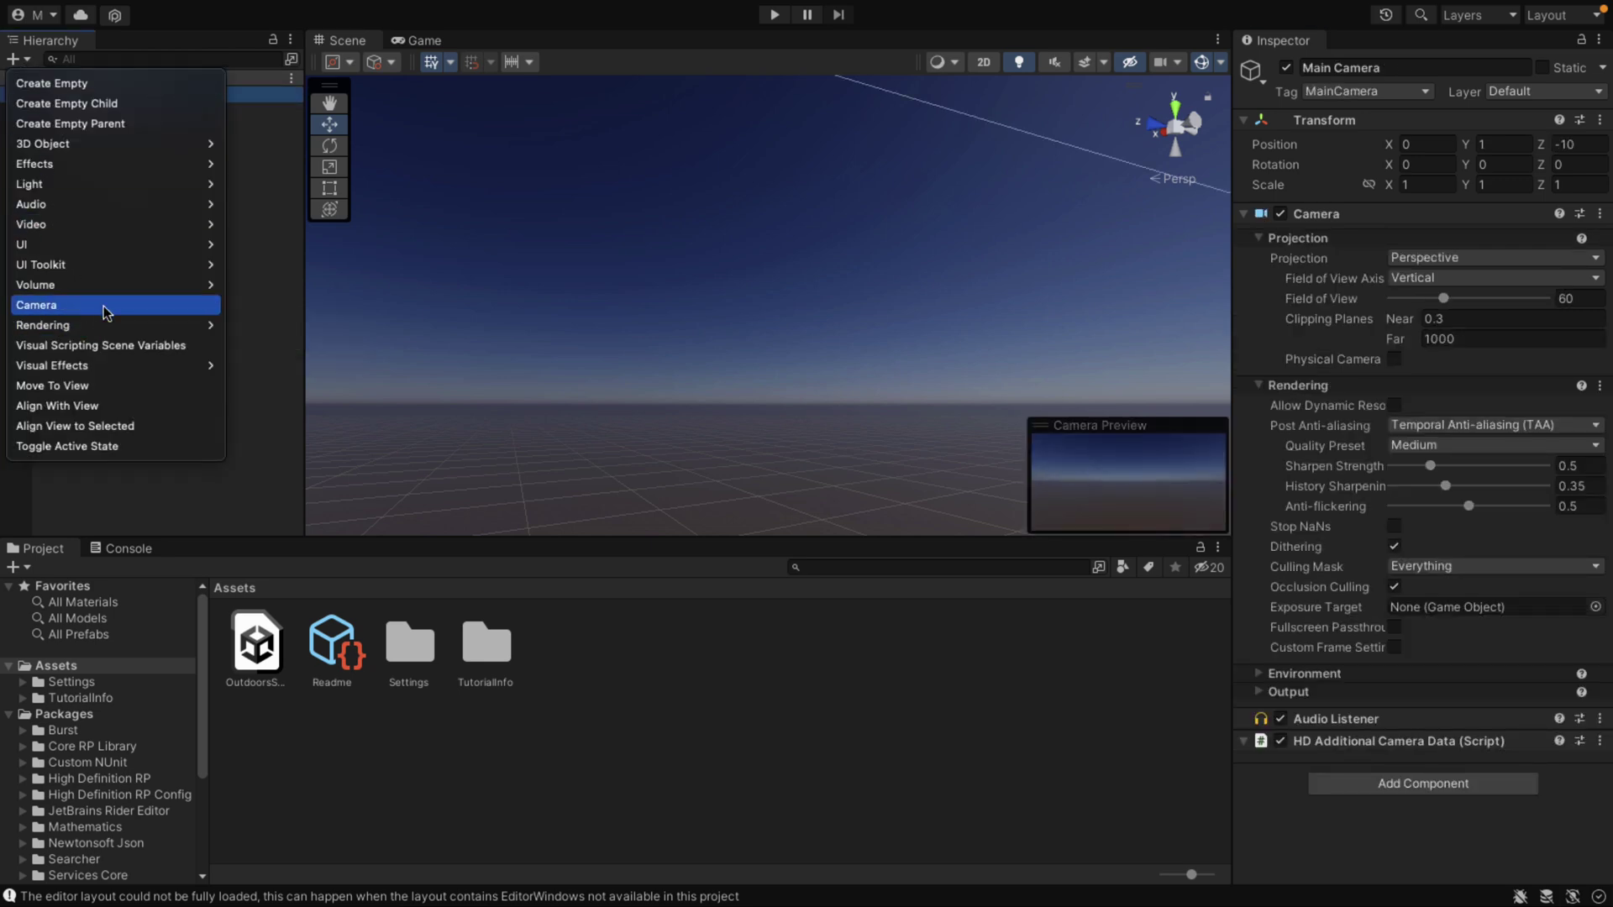
mouse_move(123, 290)
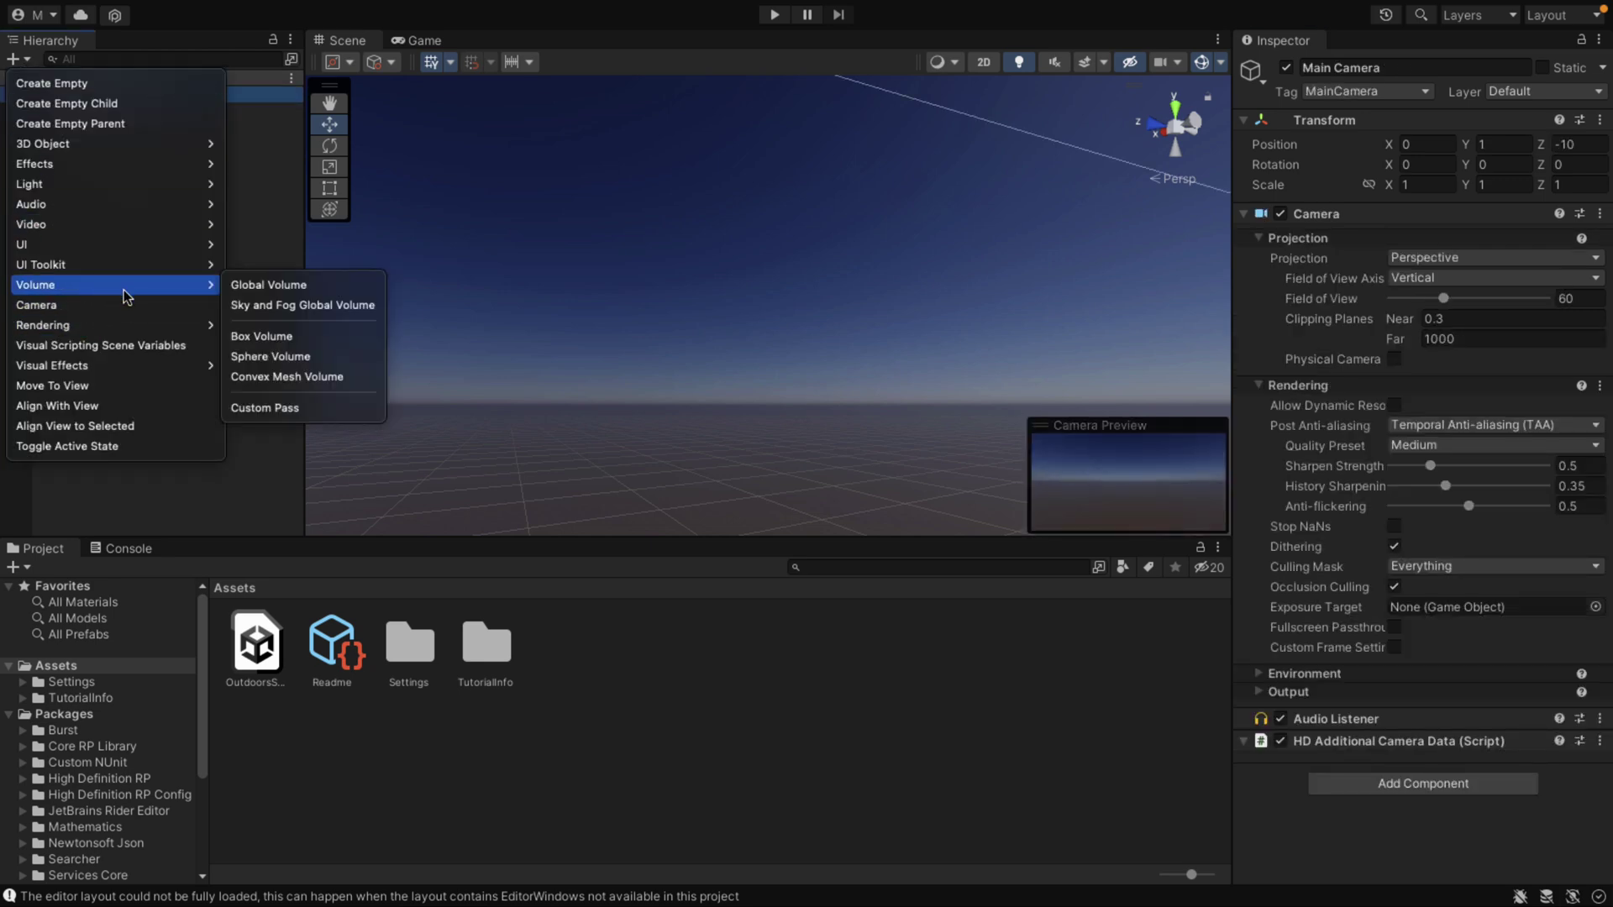
left_click(277, 238)
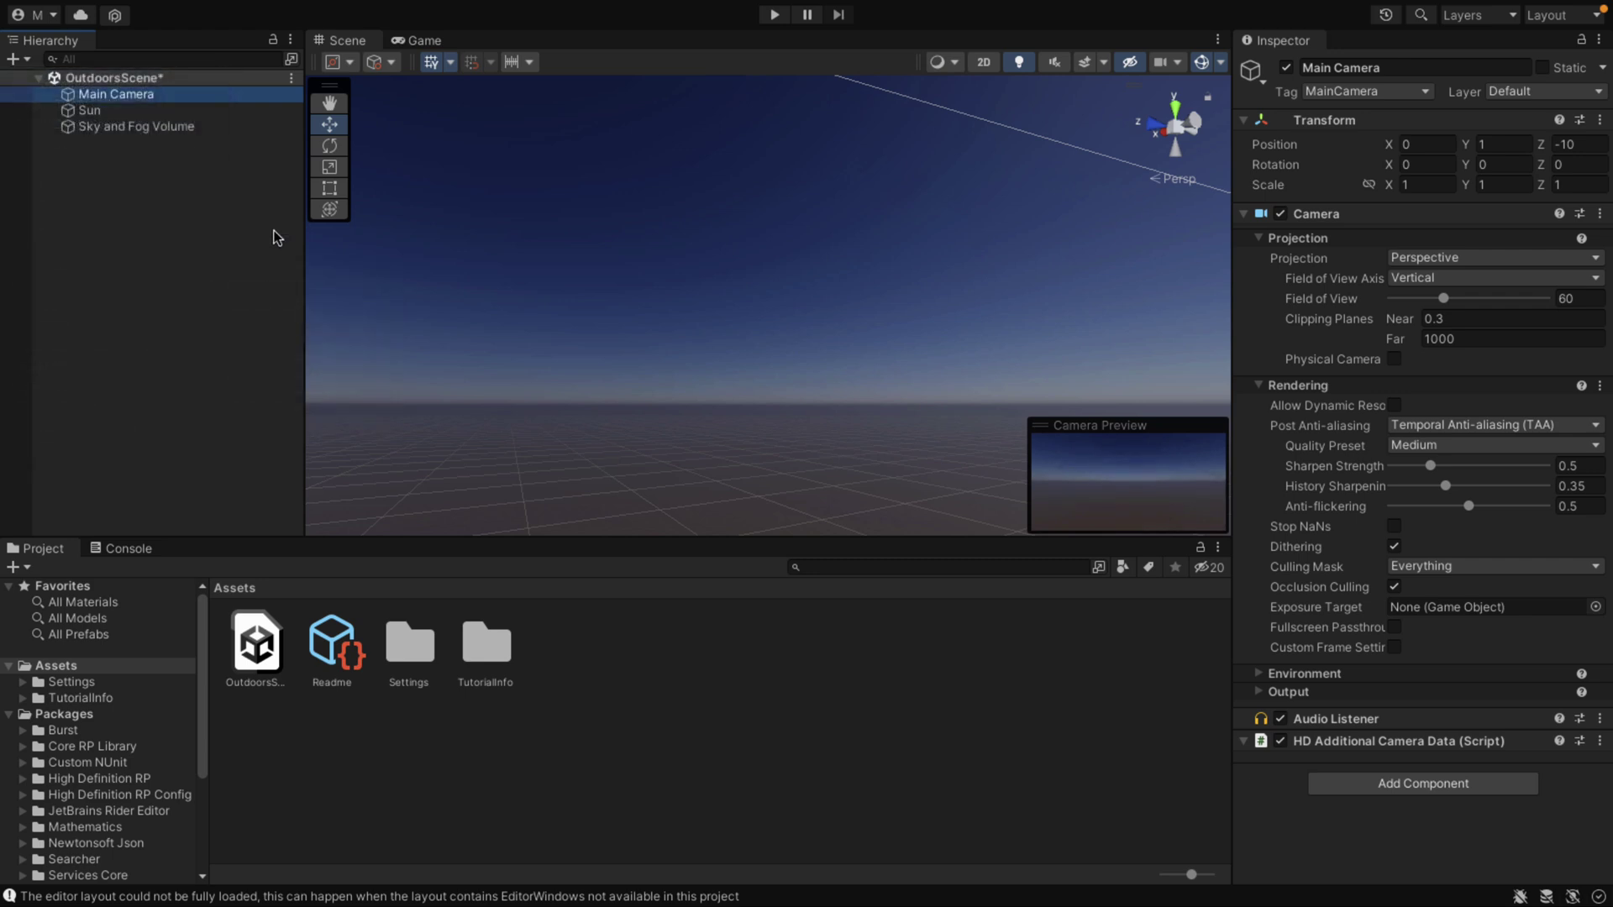
Add a Volumetric Clouds override from the Sky category to the Sky and Fog Volume
left_click(130, 127)
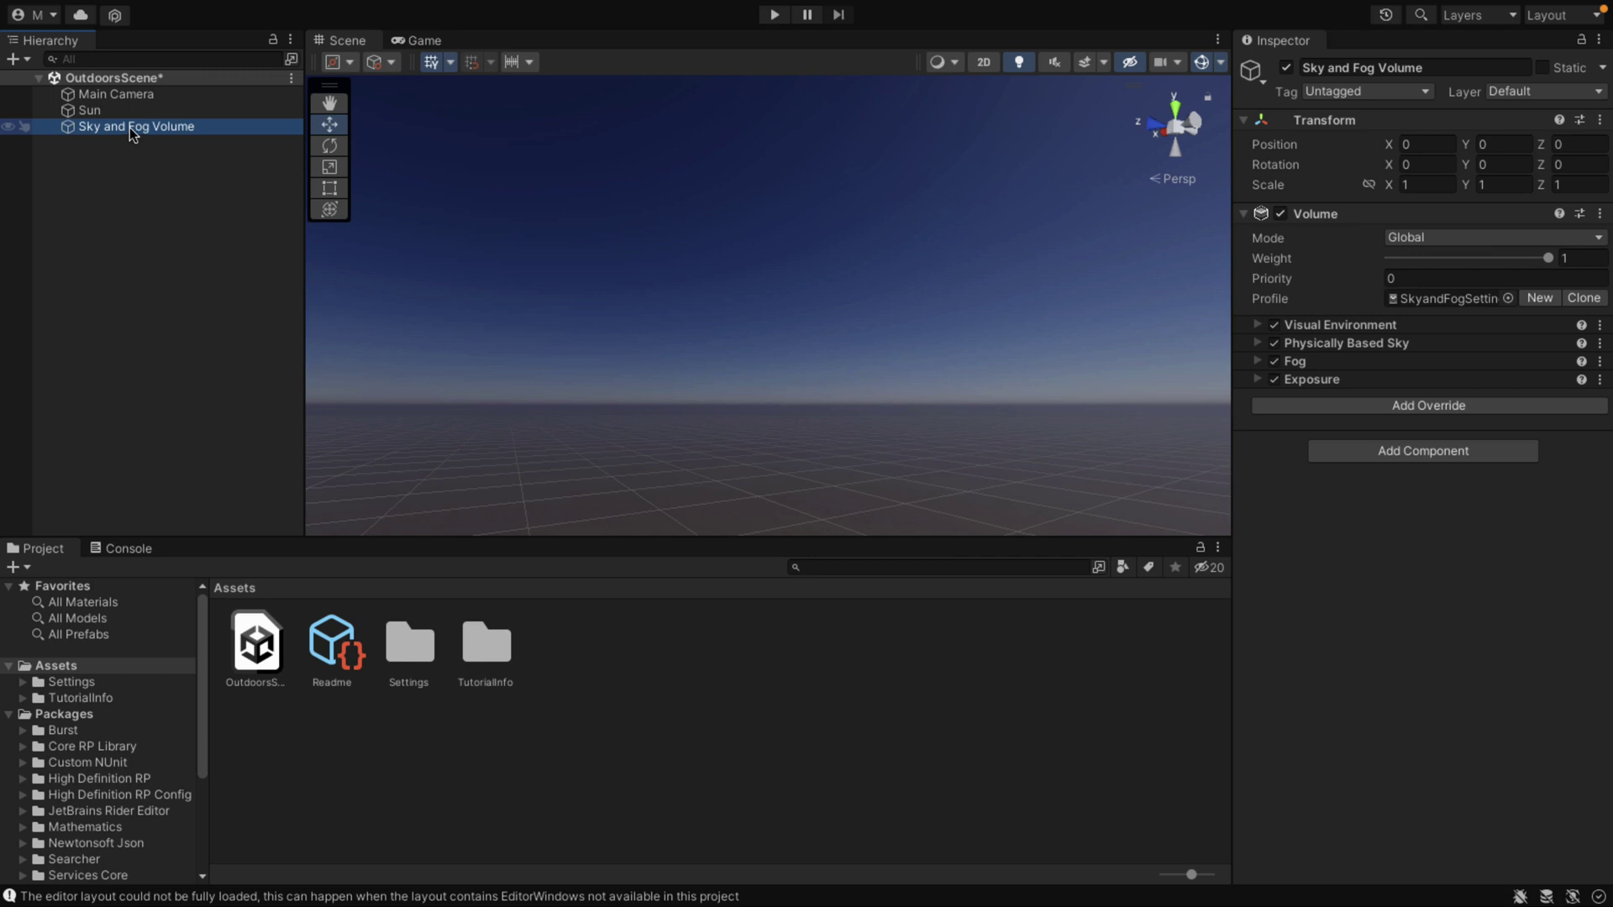
left_click(1464, 409)
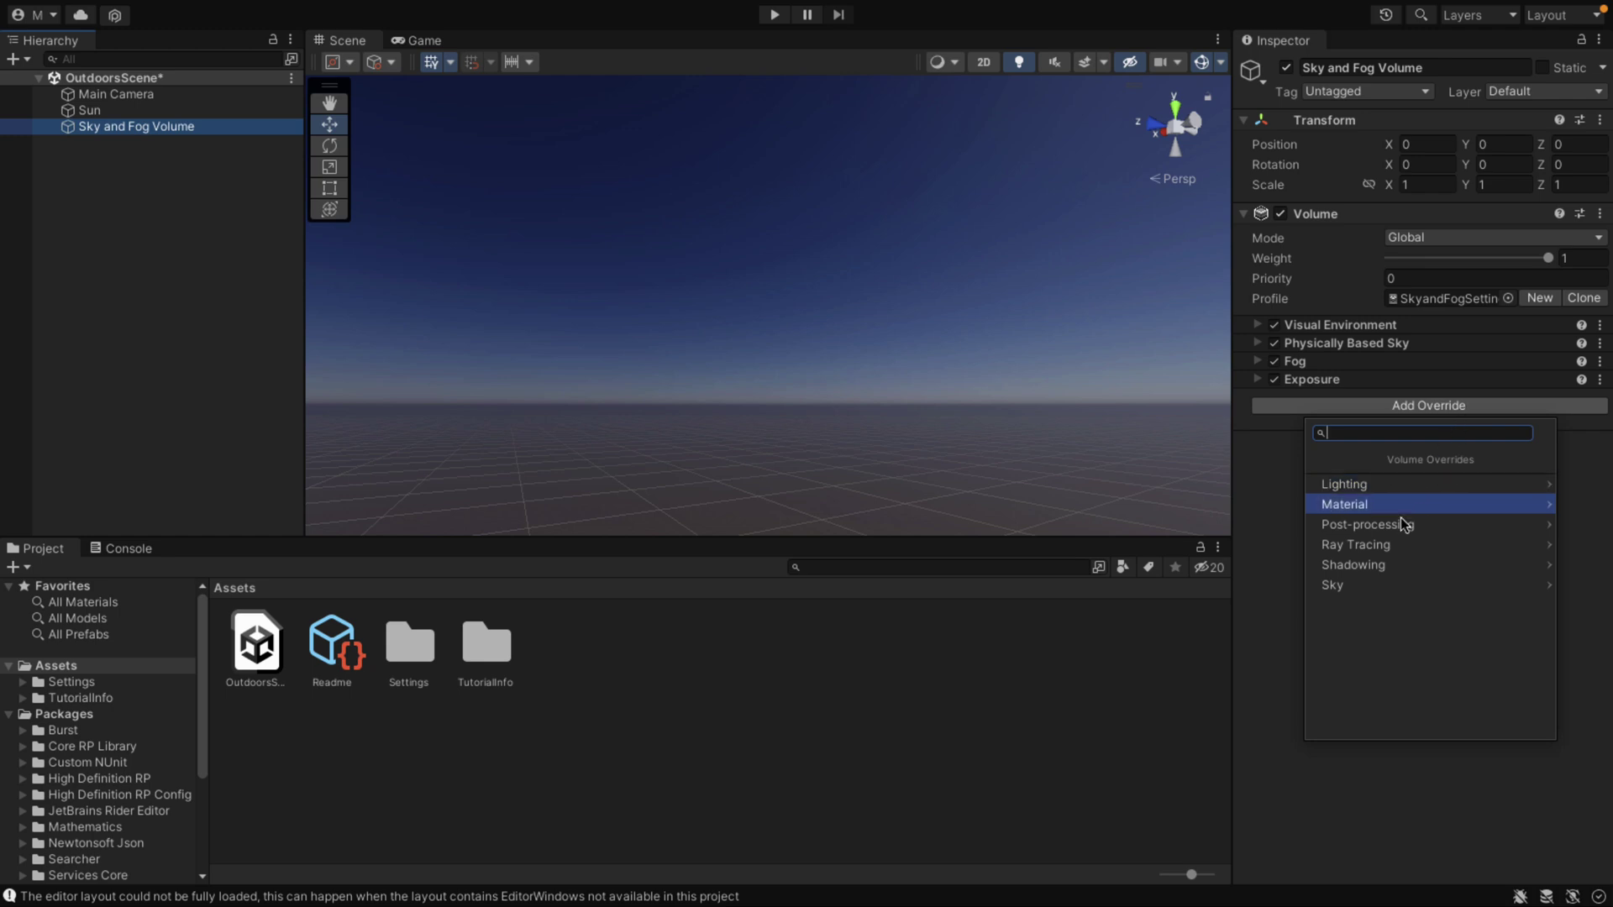
left_click(1343, 587)
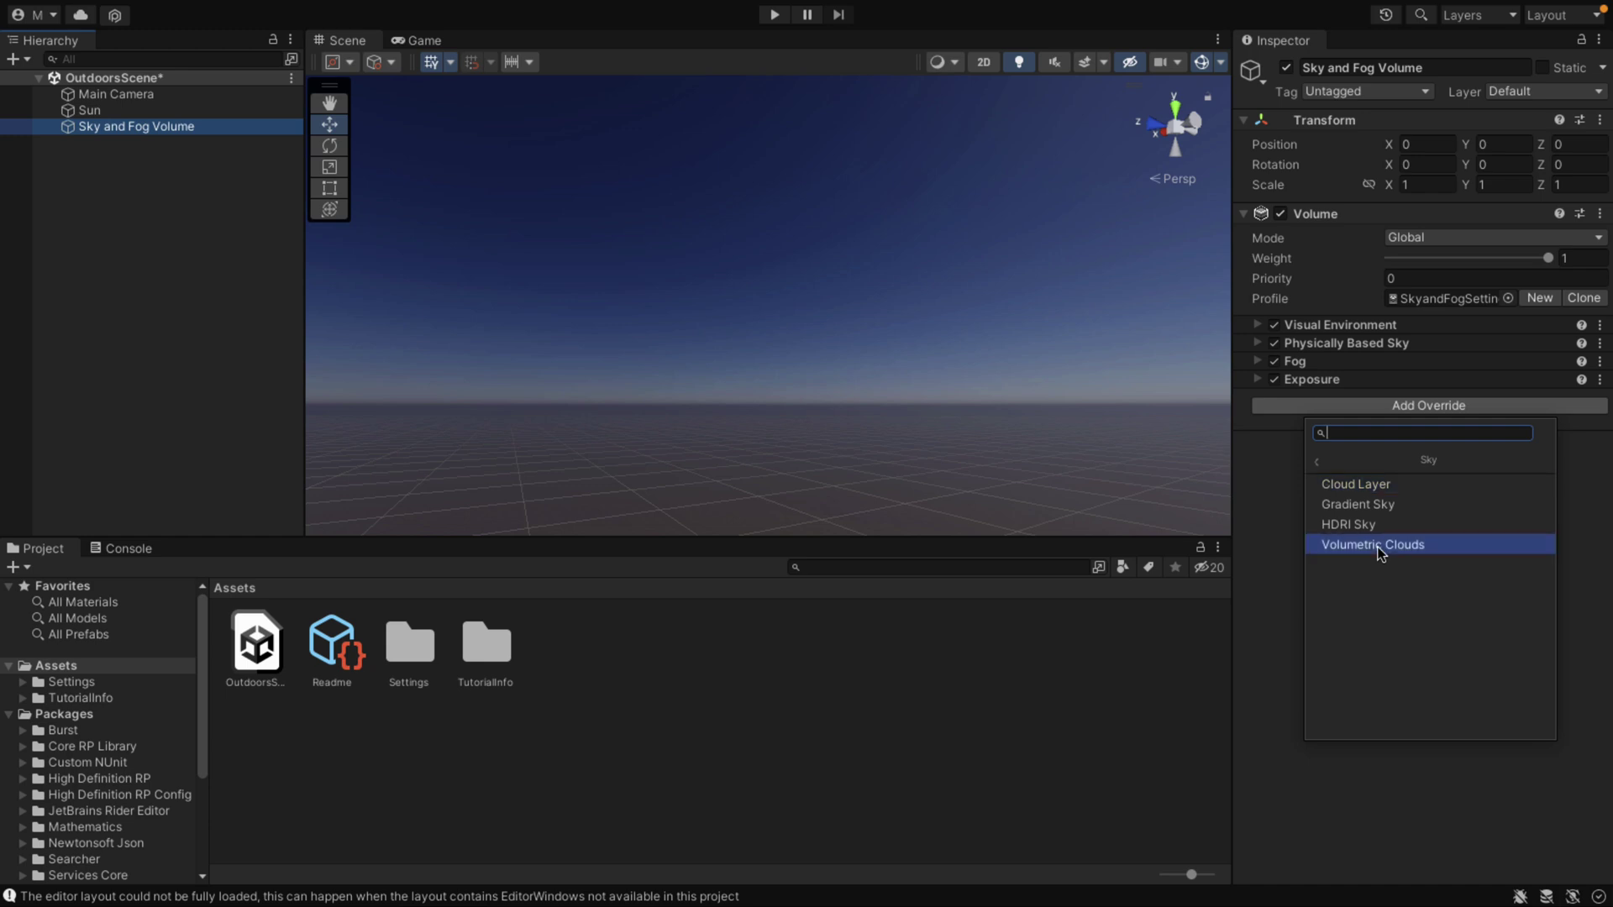
left_click(1378, 546)
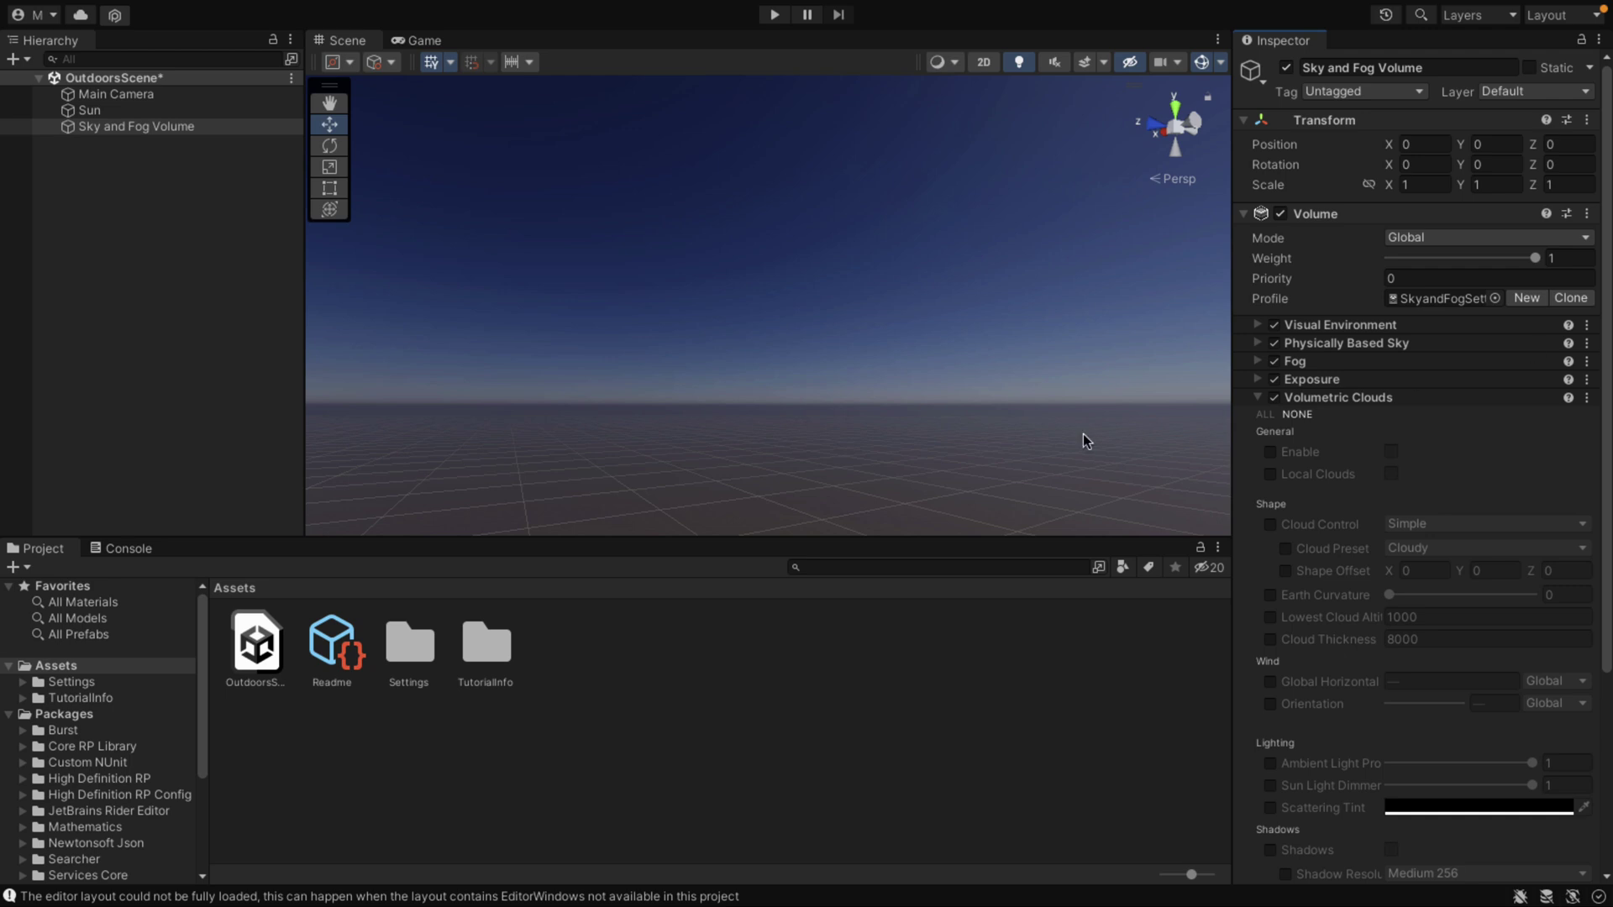
Enable the Volumetric Clouds override and activate its Cloud Control setting with the Simple mode, checking the clouds in the scene
right_click_drag(1080, 440, 961, 317)
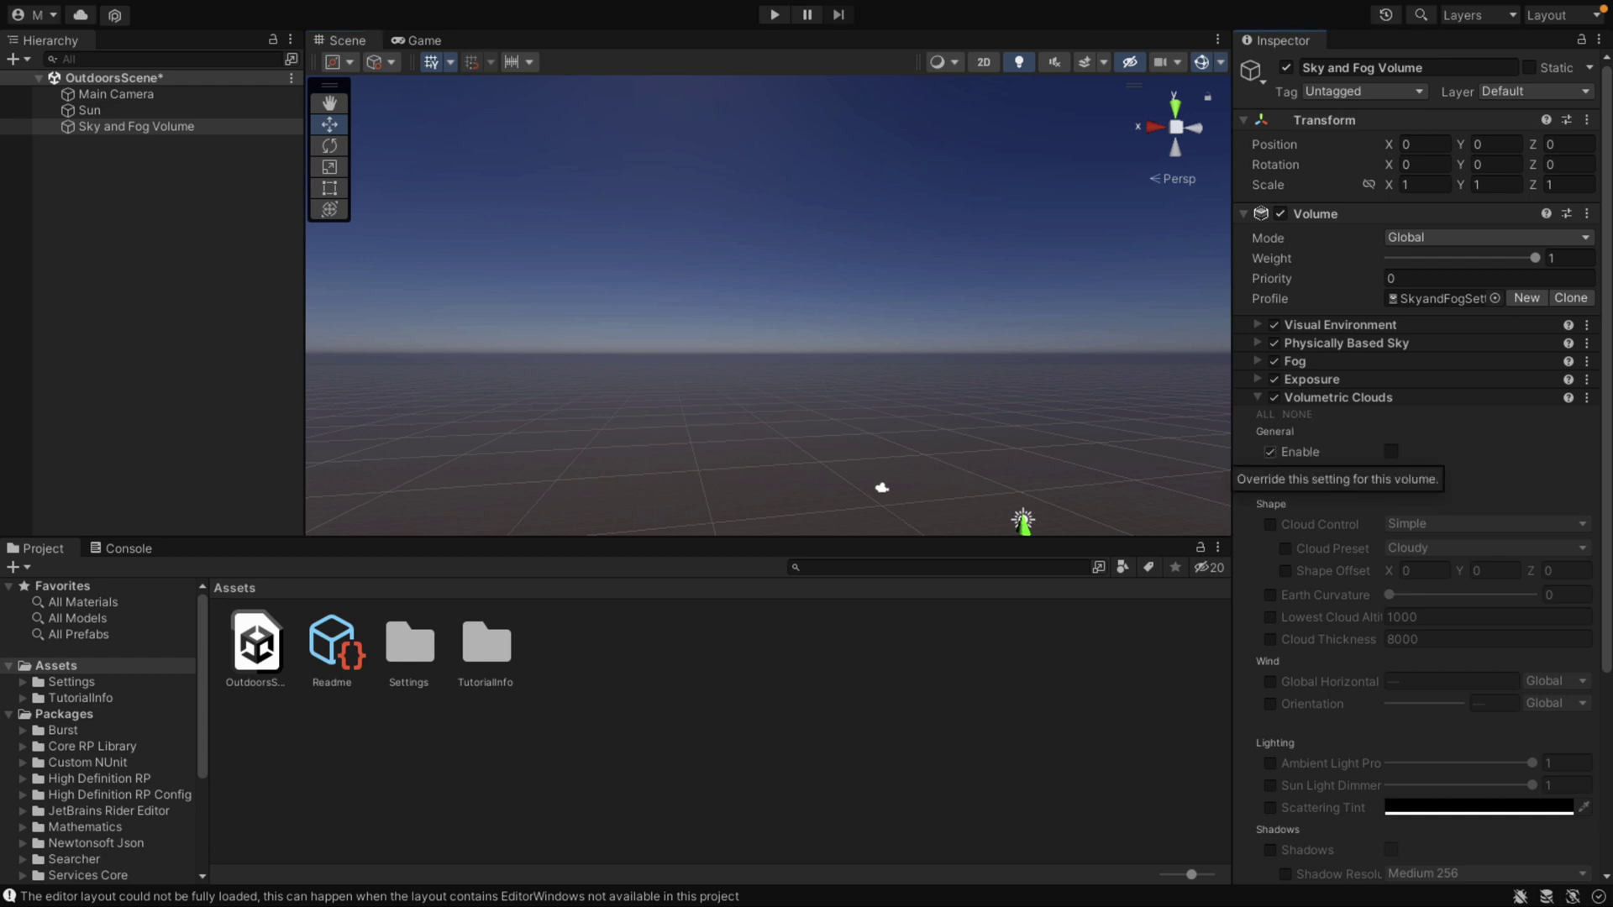
left_click(1271, 452)
left_click(1391, 453)
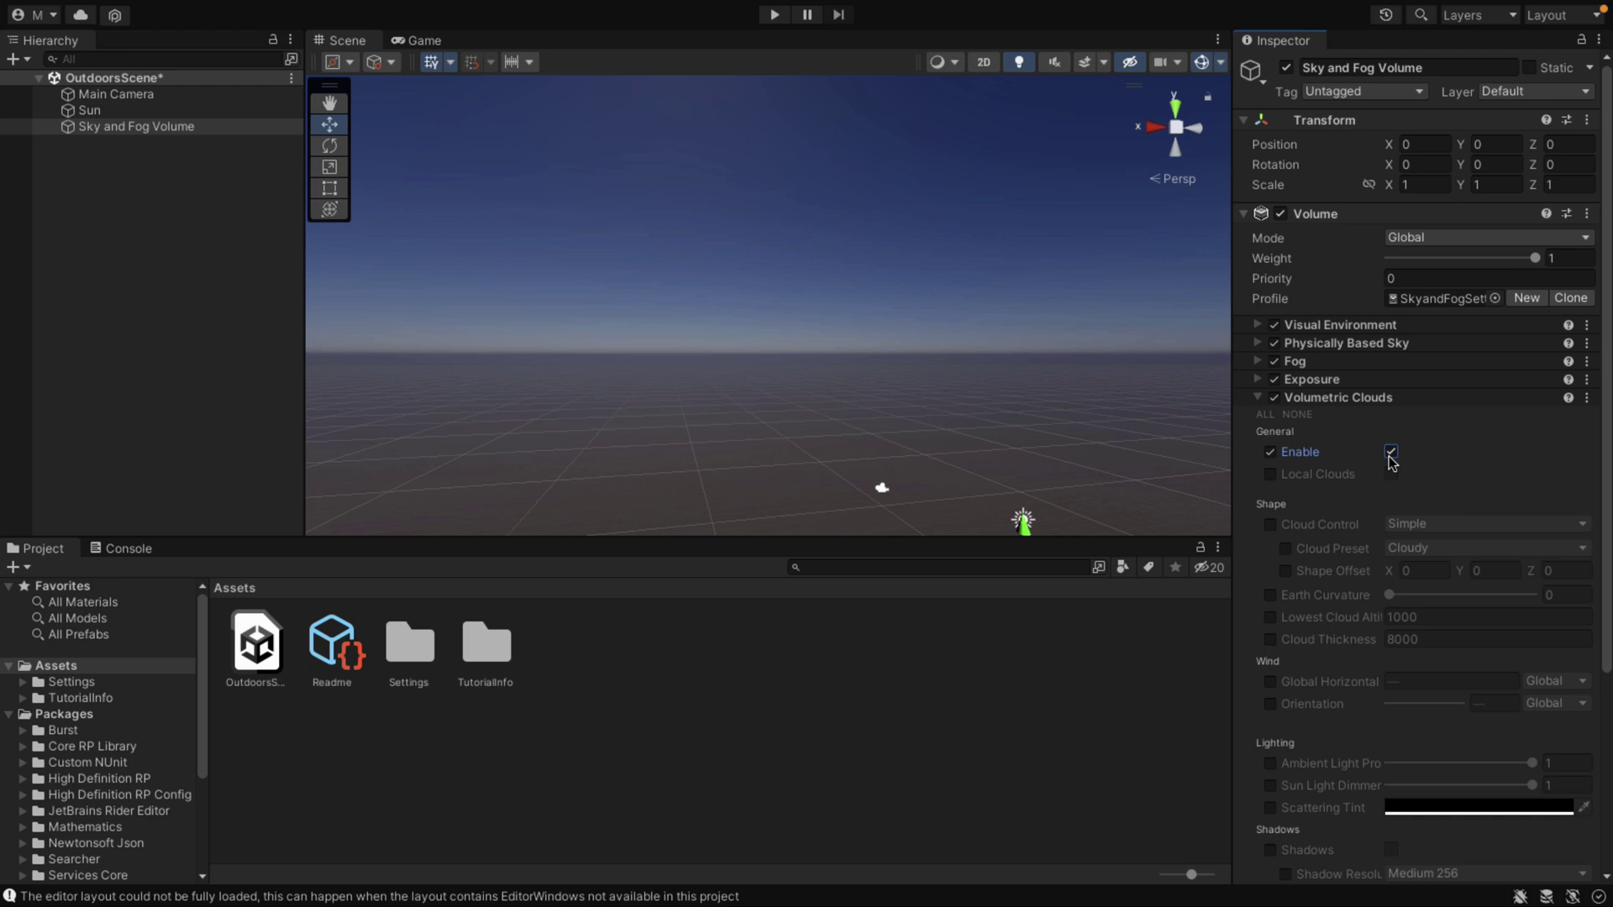
left_click(1271, 524)
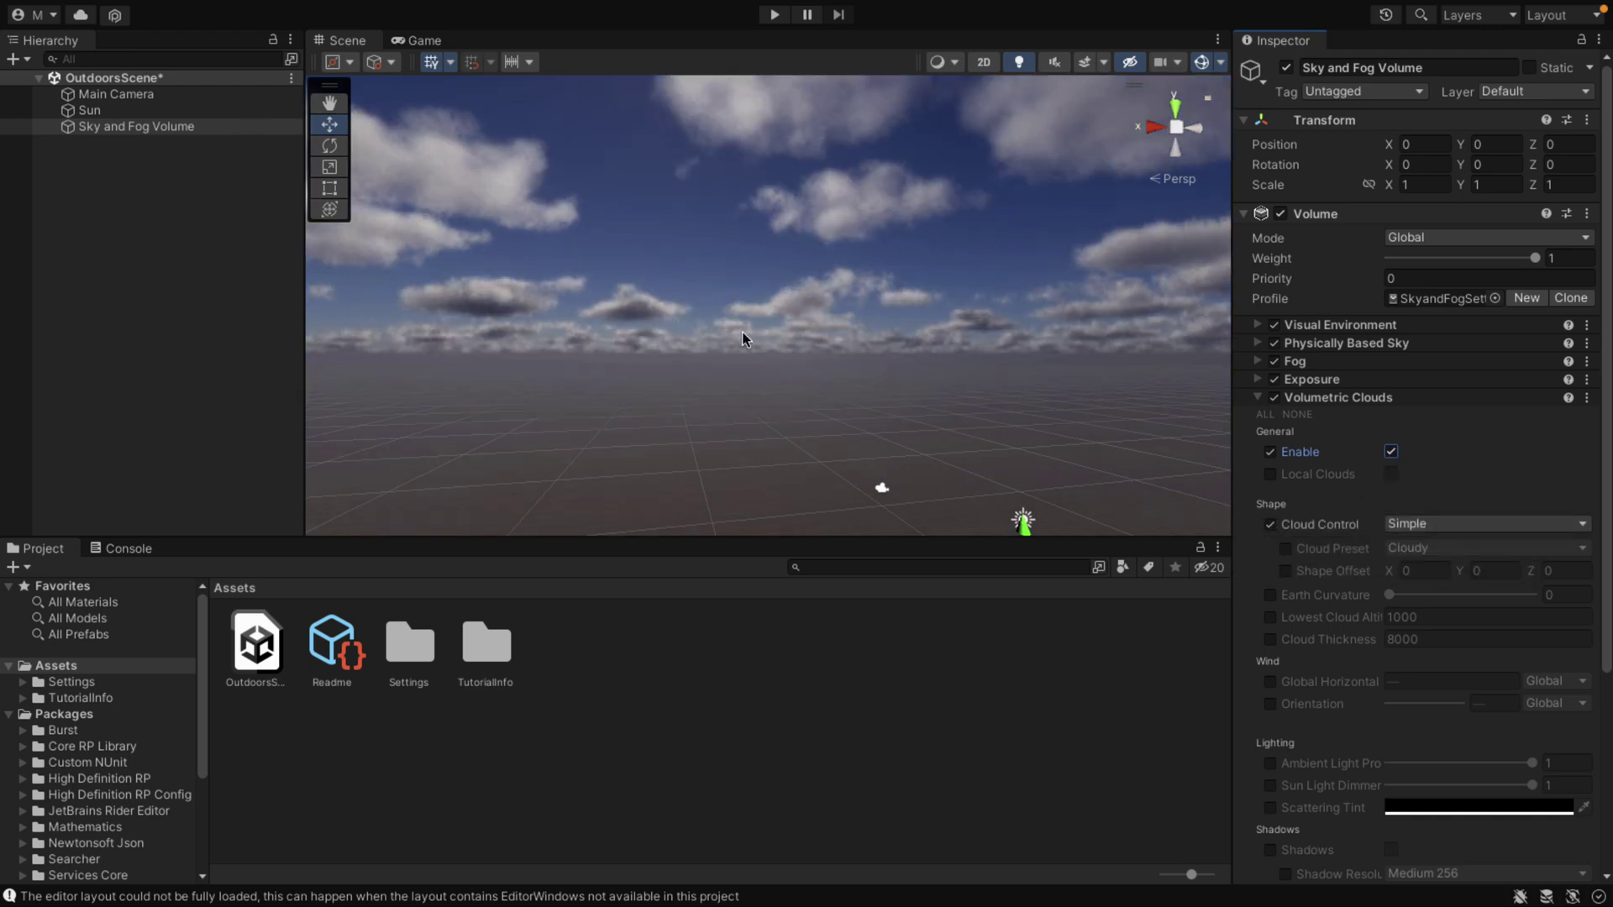
right_click_drag(748, 340, 965, 304)
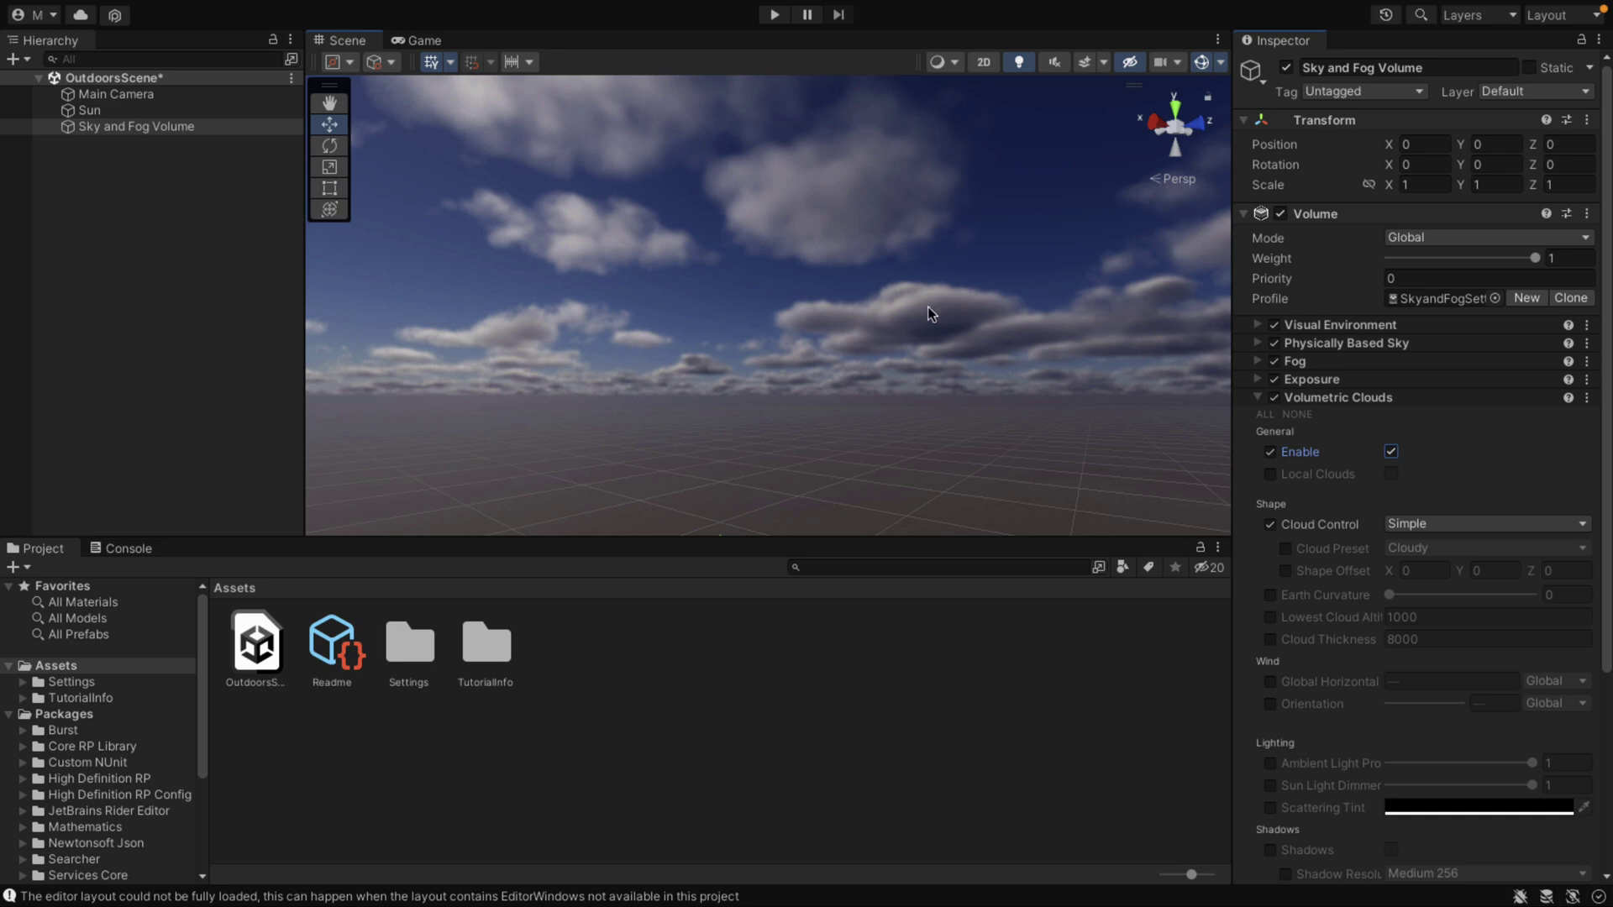
Look at the sun through the clouds and check the Sun light's emission intensity in Lux
right_click_drag(929, 313, 563, 176)
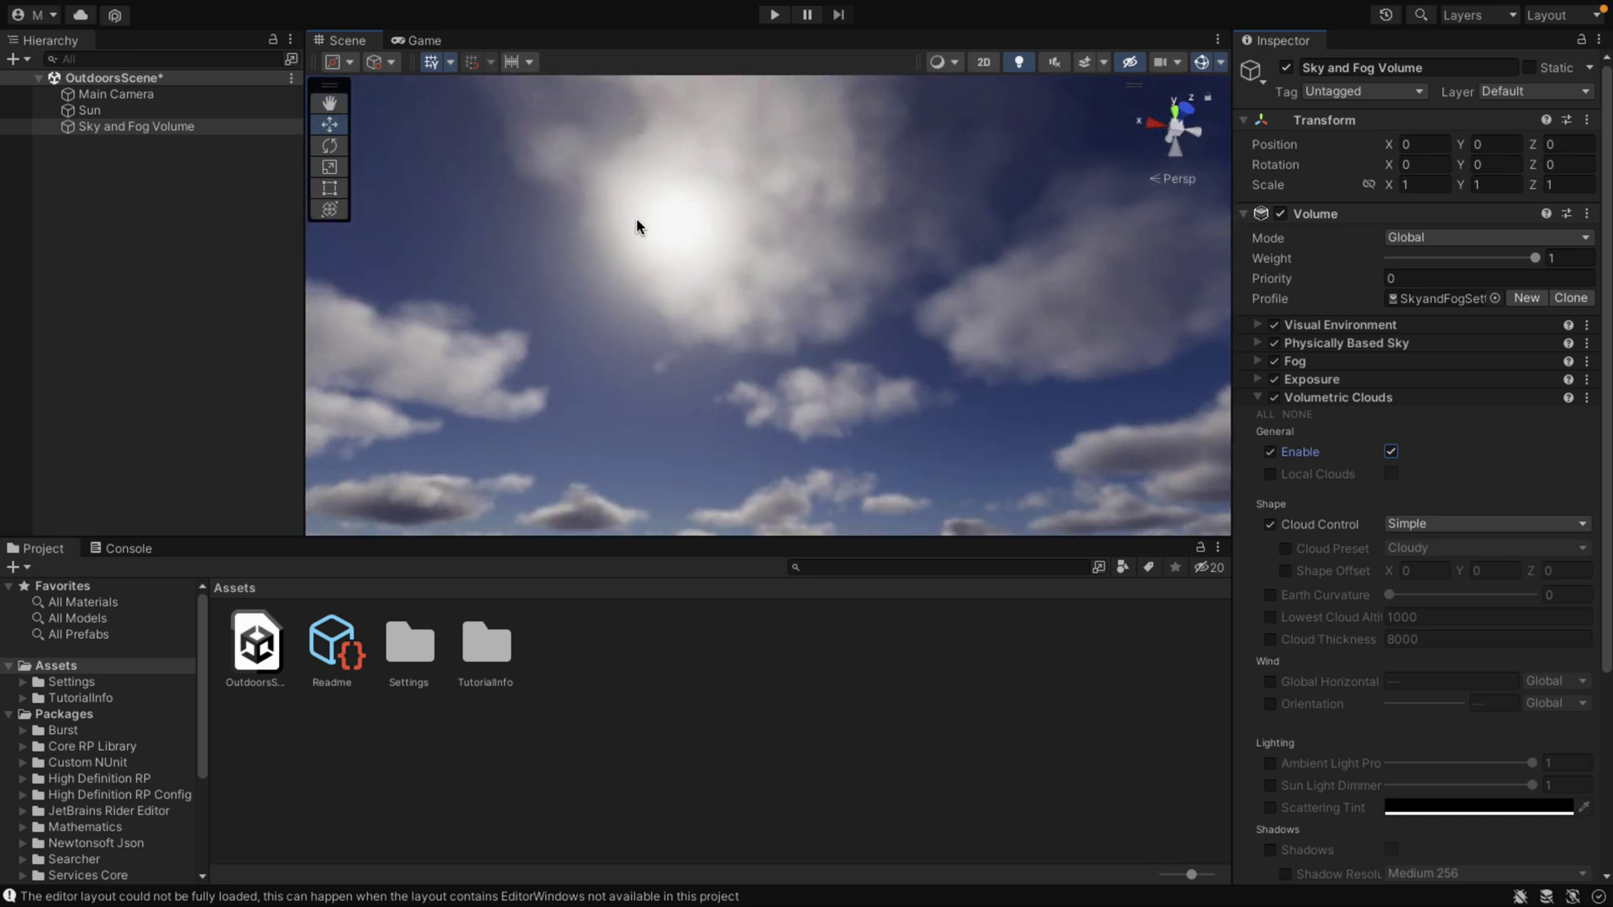
left_click(89, 110)
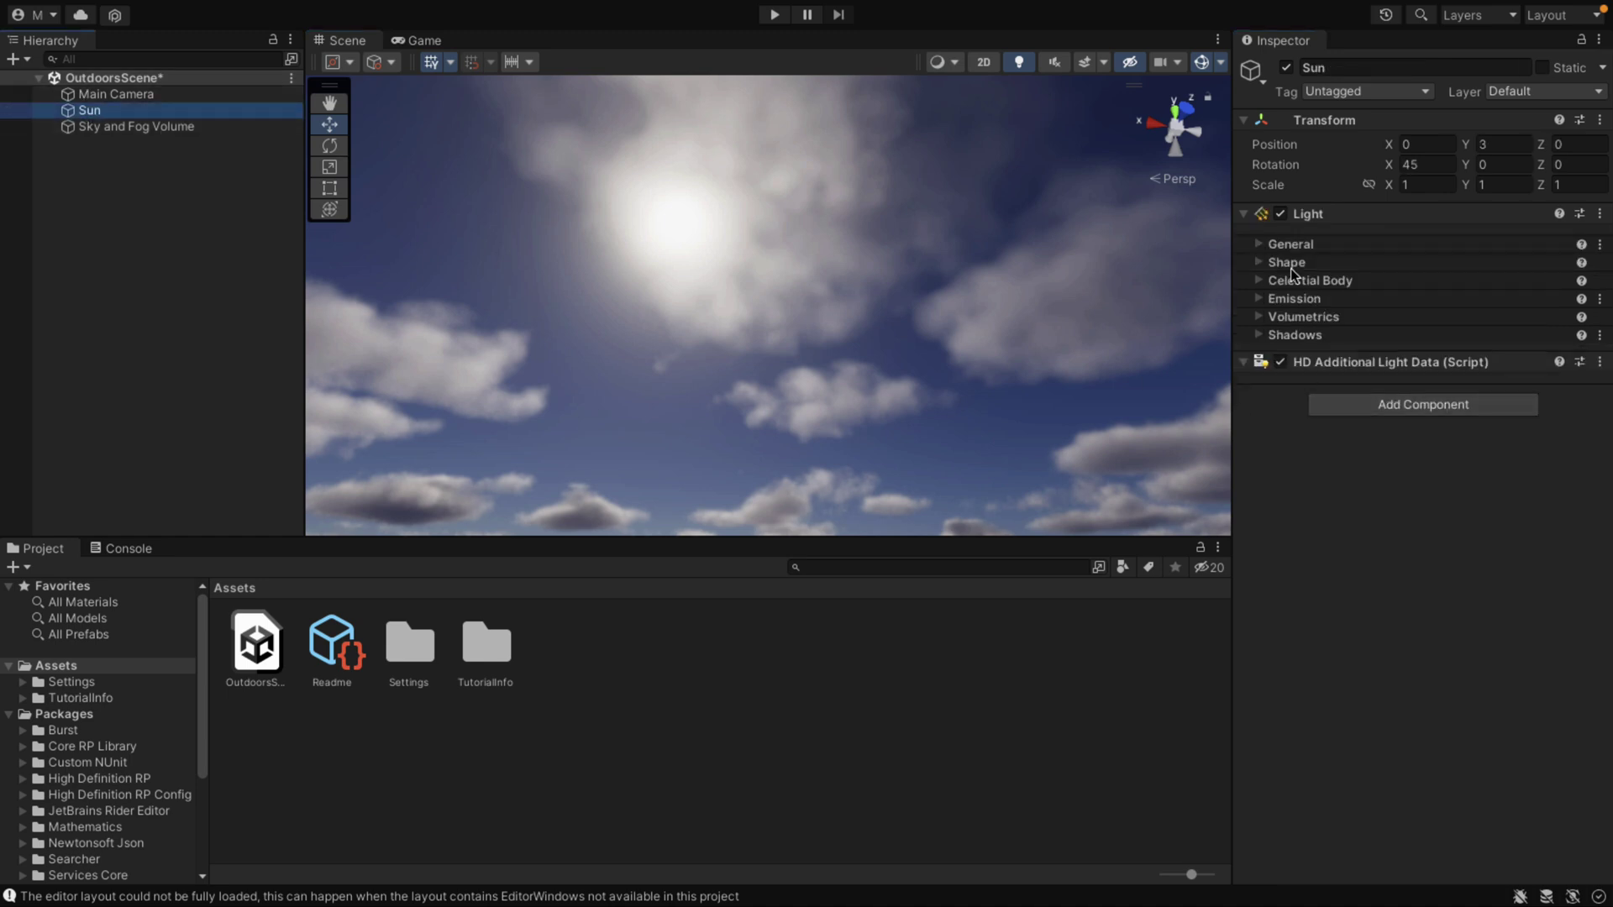
left_click(1262, 299)
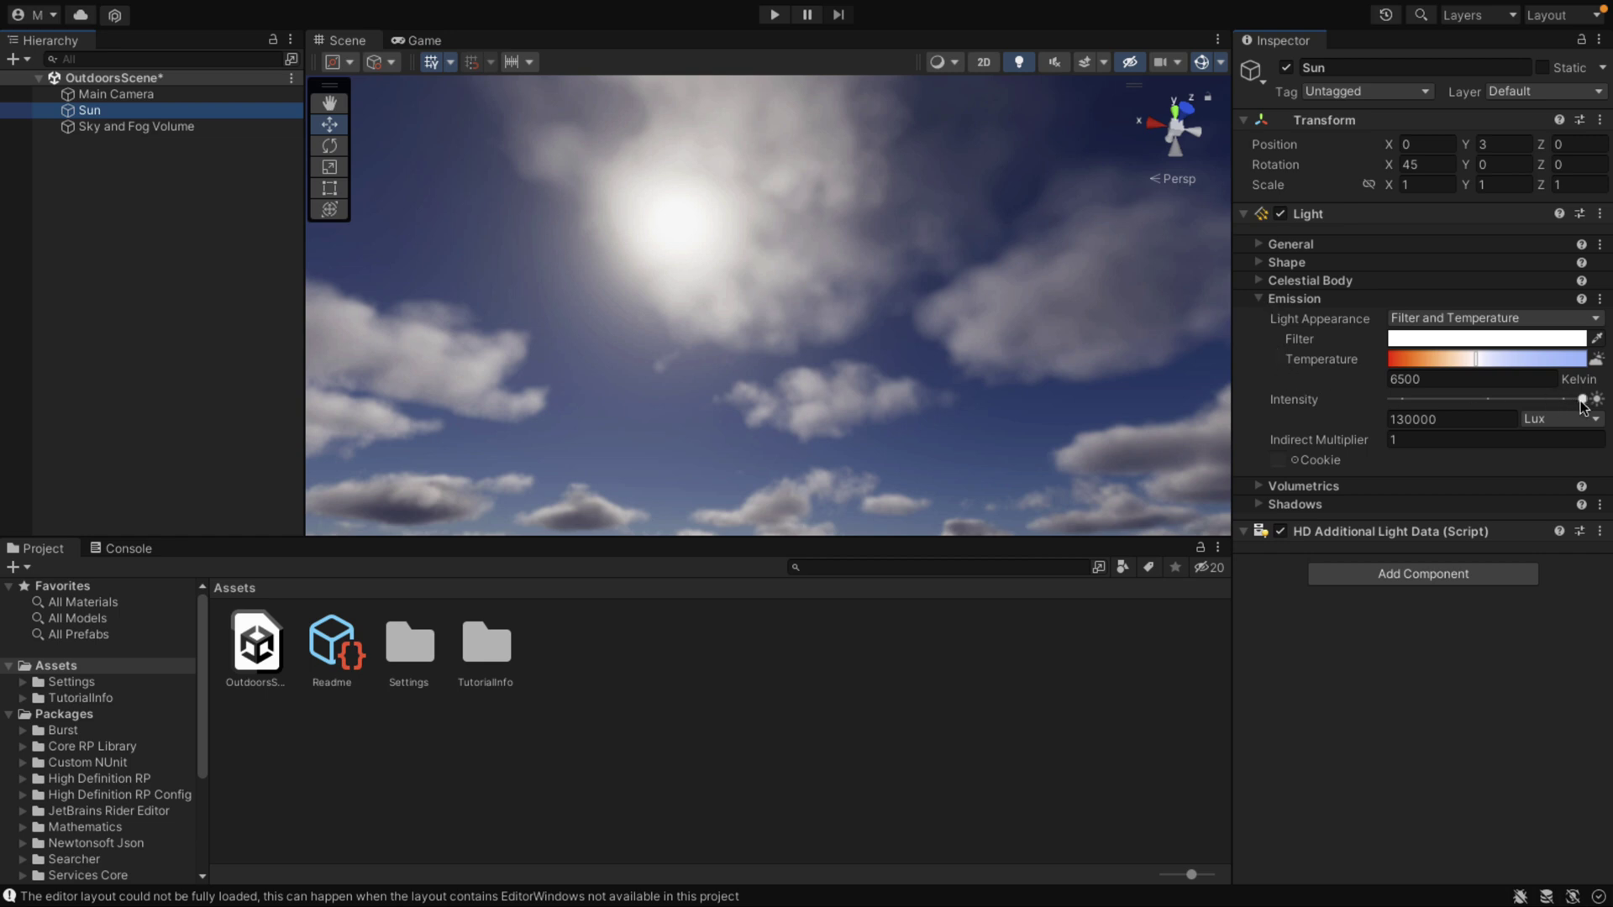
mouse_move(1583, 401)
left_mouse_down()
mouse_move(1411, 401)
mouse_move(1599, 403)
mouse_move(1329, 385)
mouse_move(1596, 401)
left_mouse_up()
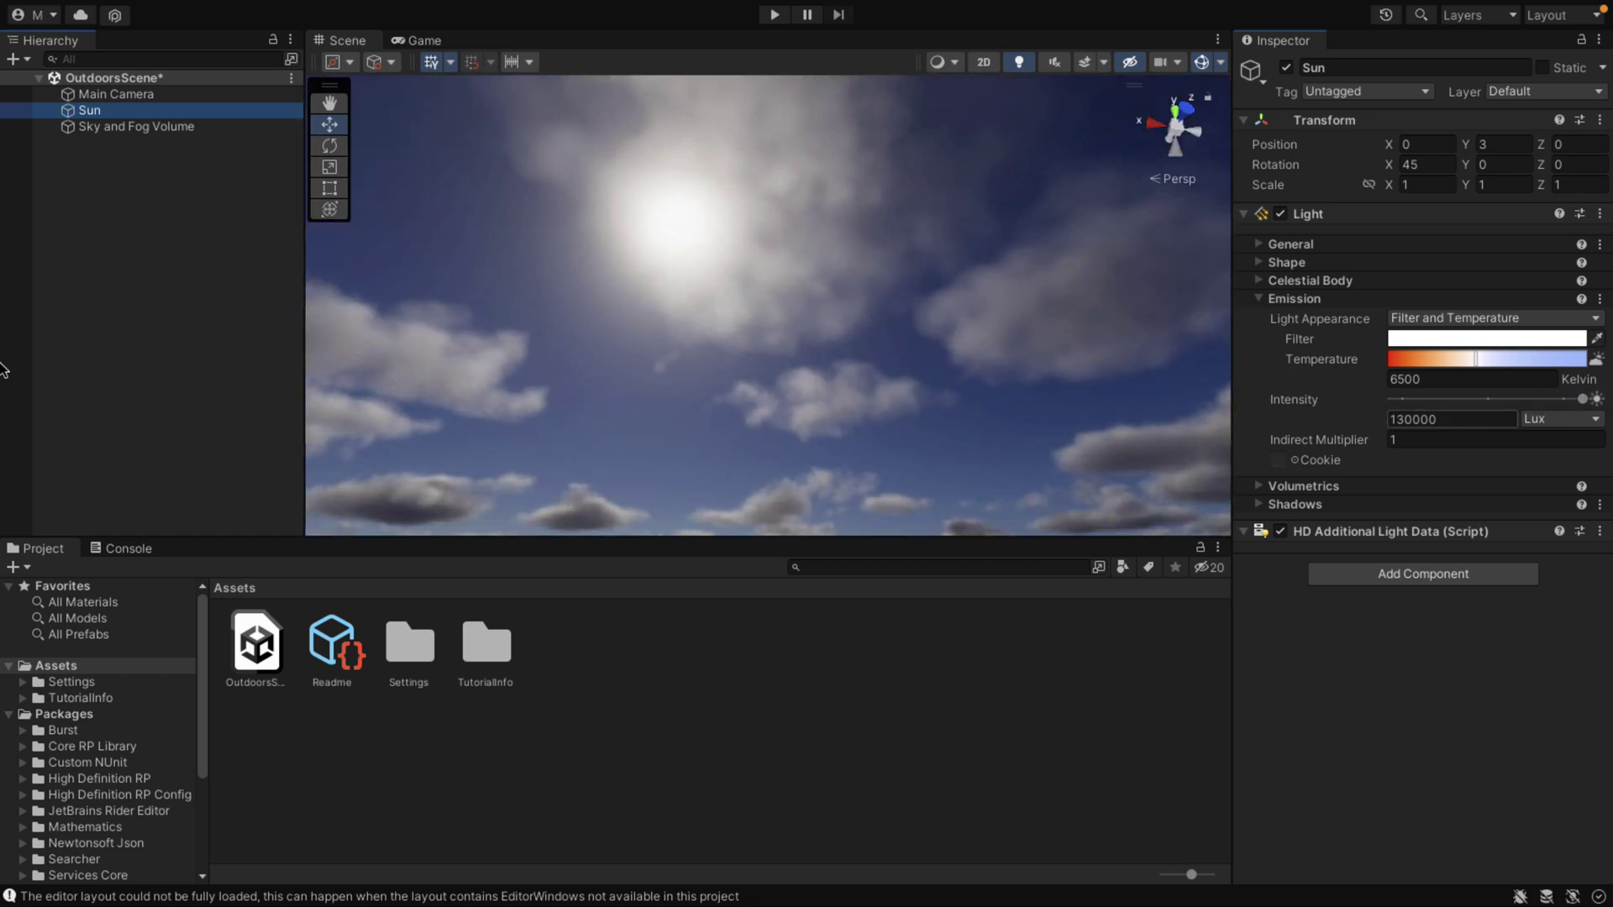
right_click_drag(786, 341, 910, 483)
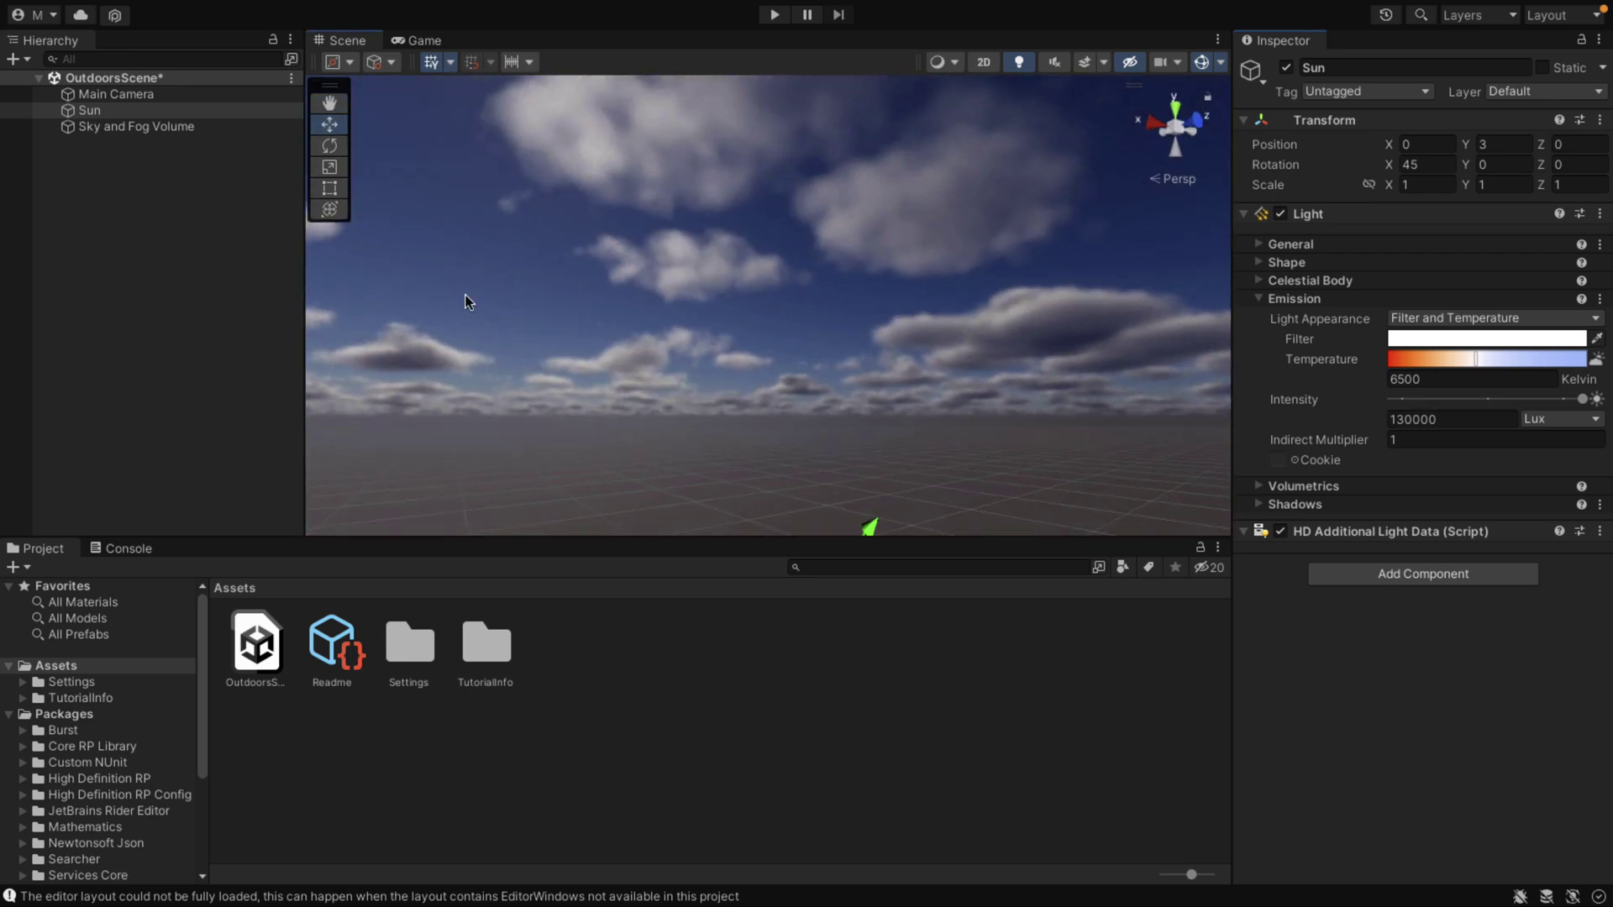
On the Sky and Fog Volume, check the Local Clouds description, set Cloud Thickness to 4000 and look around the sky
left_click(197, 127)
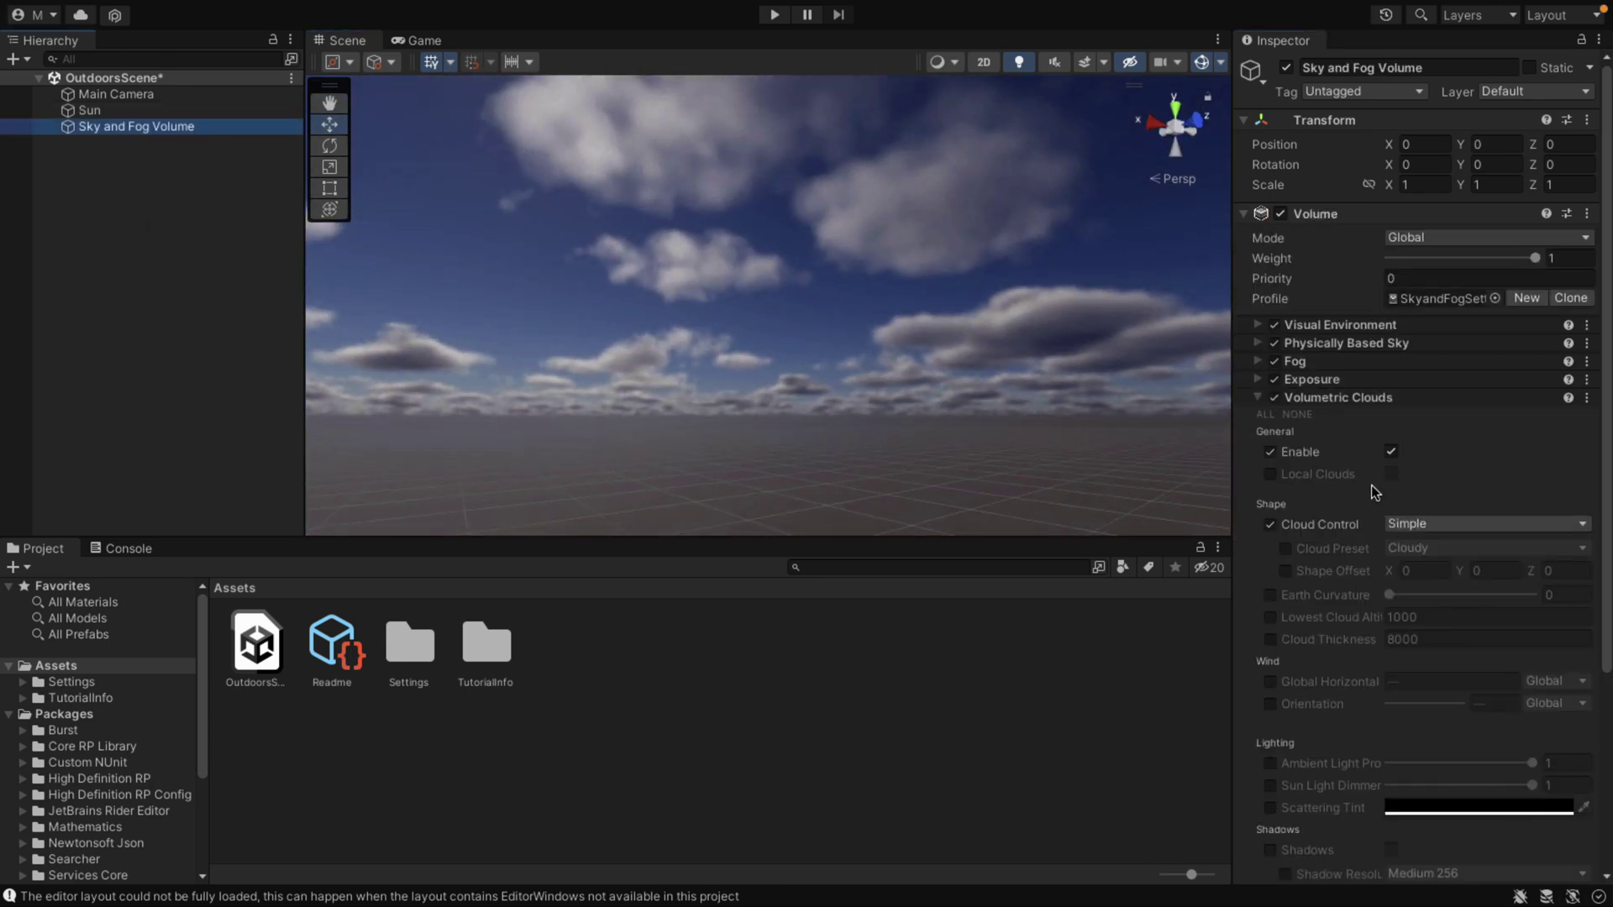
mouse_move(1315, 483)
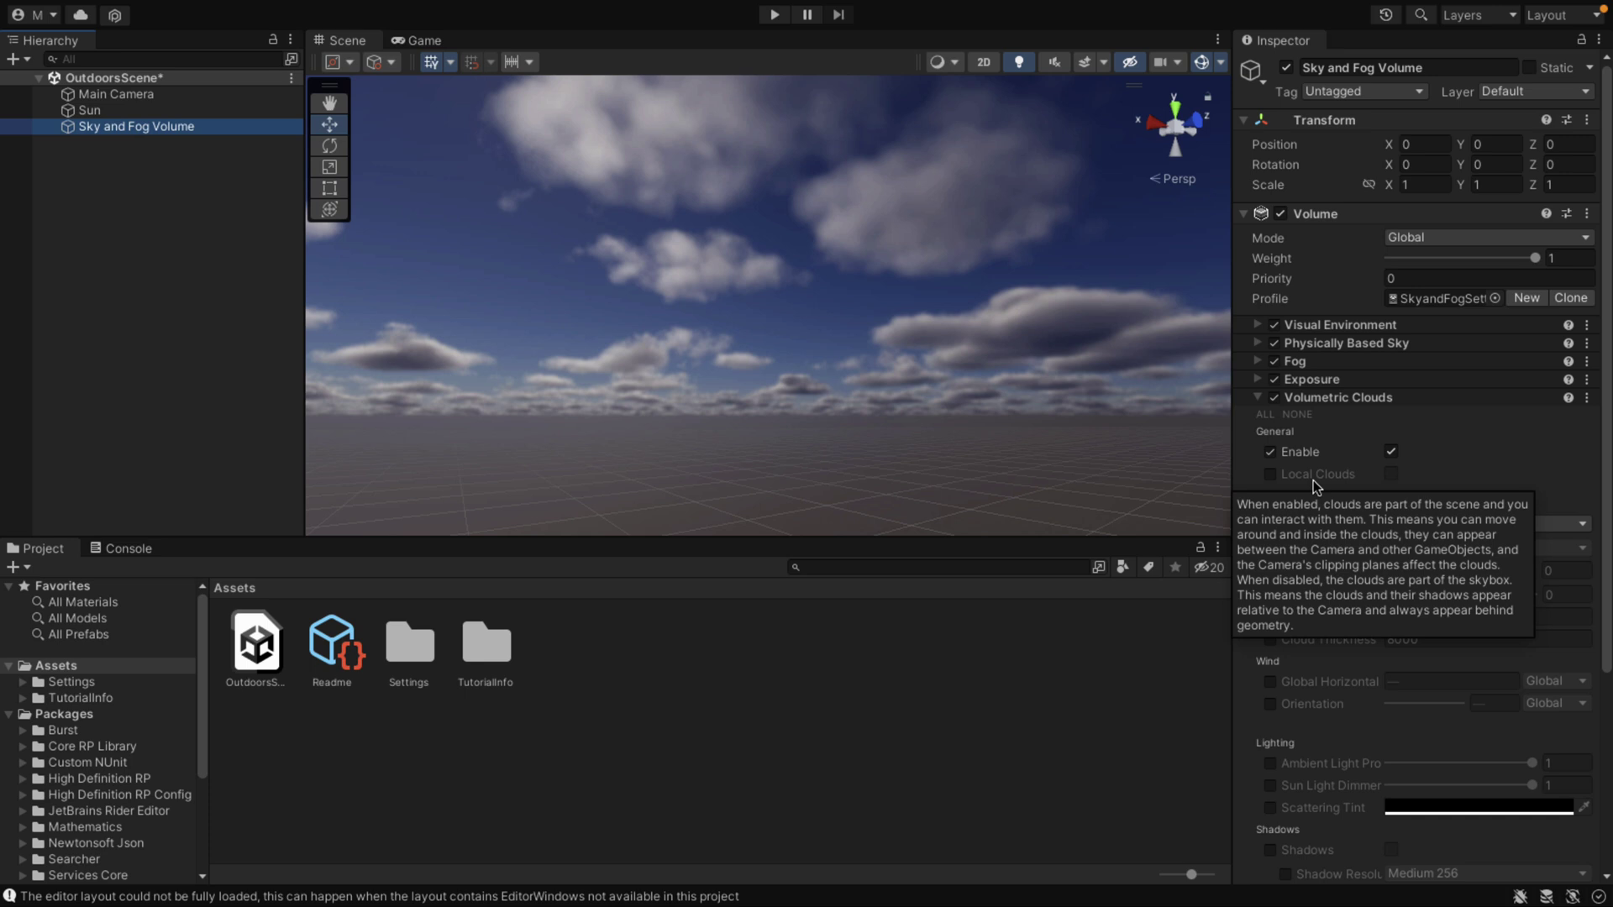
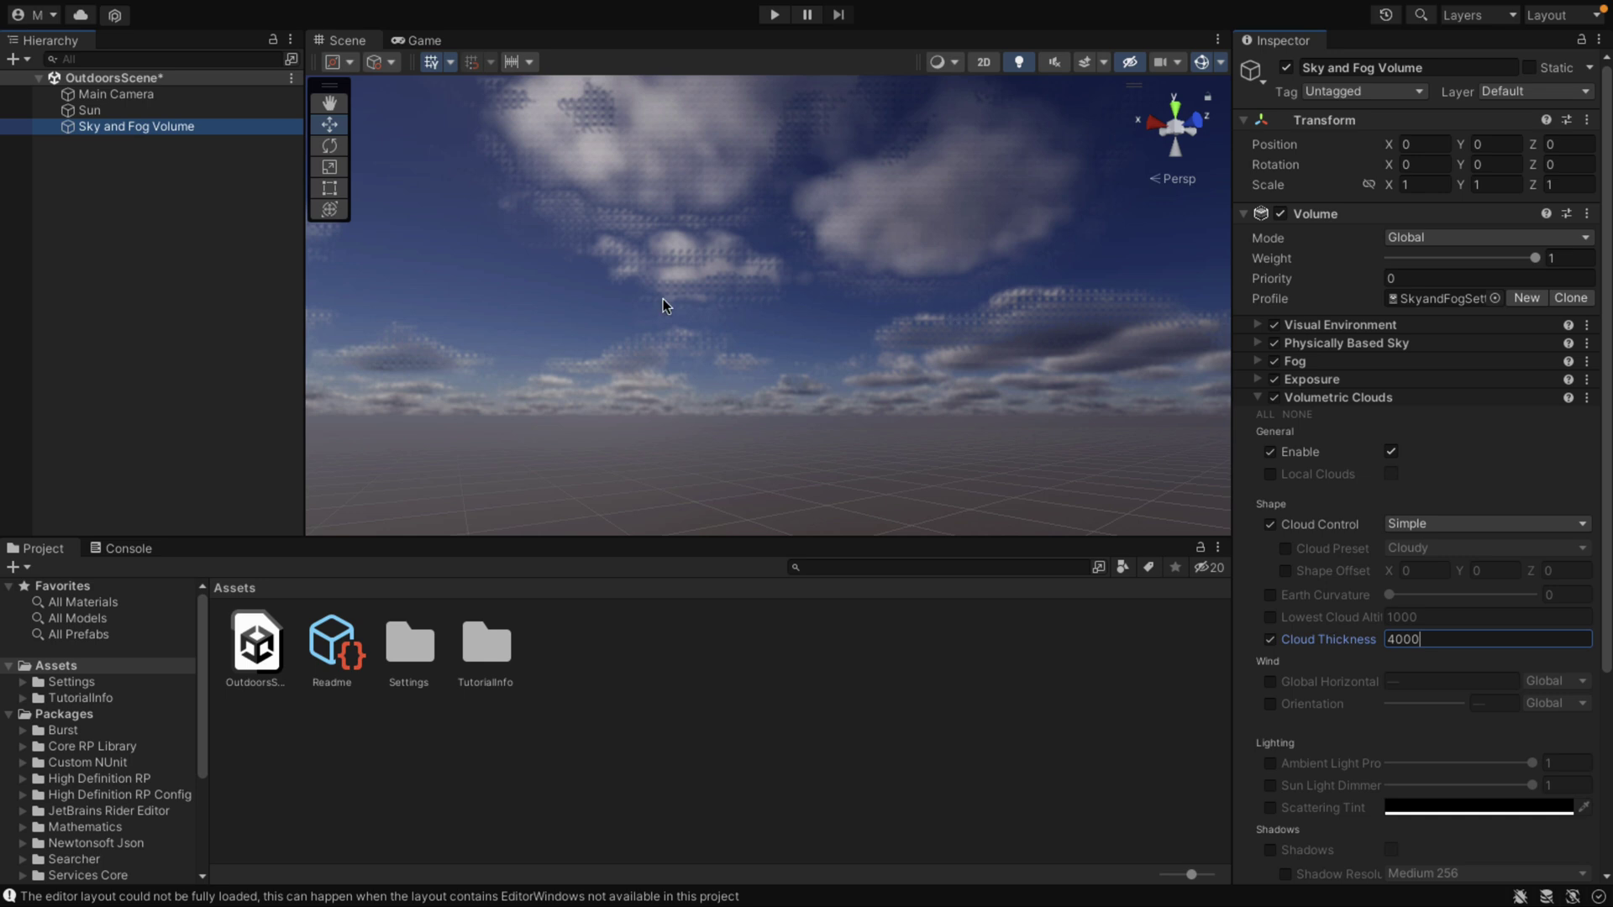
right_click_drag(813, 252, 1142, 288)
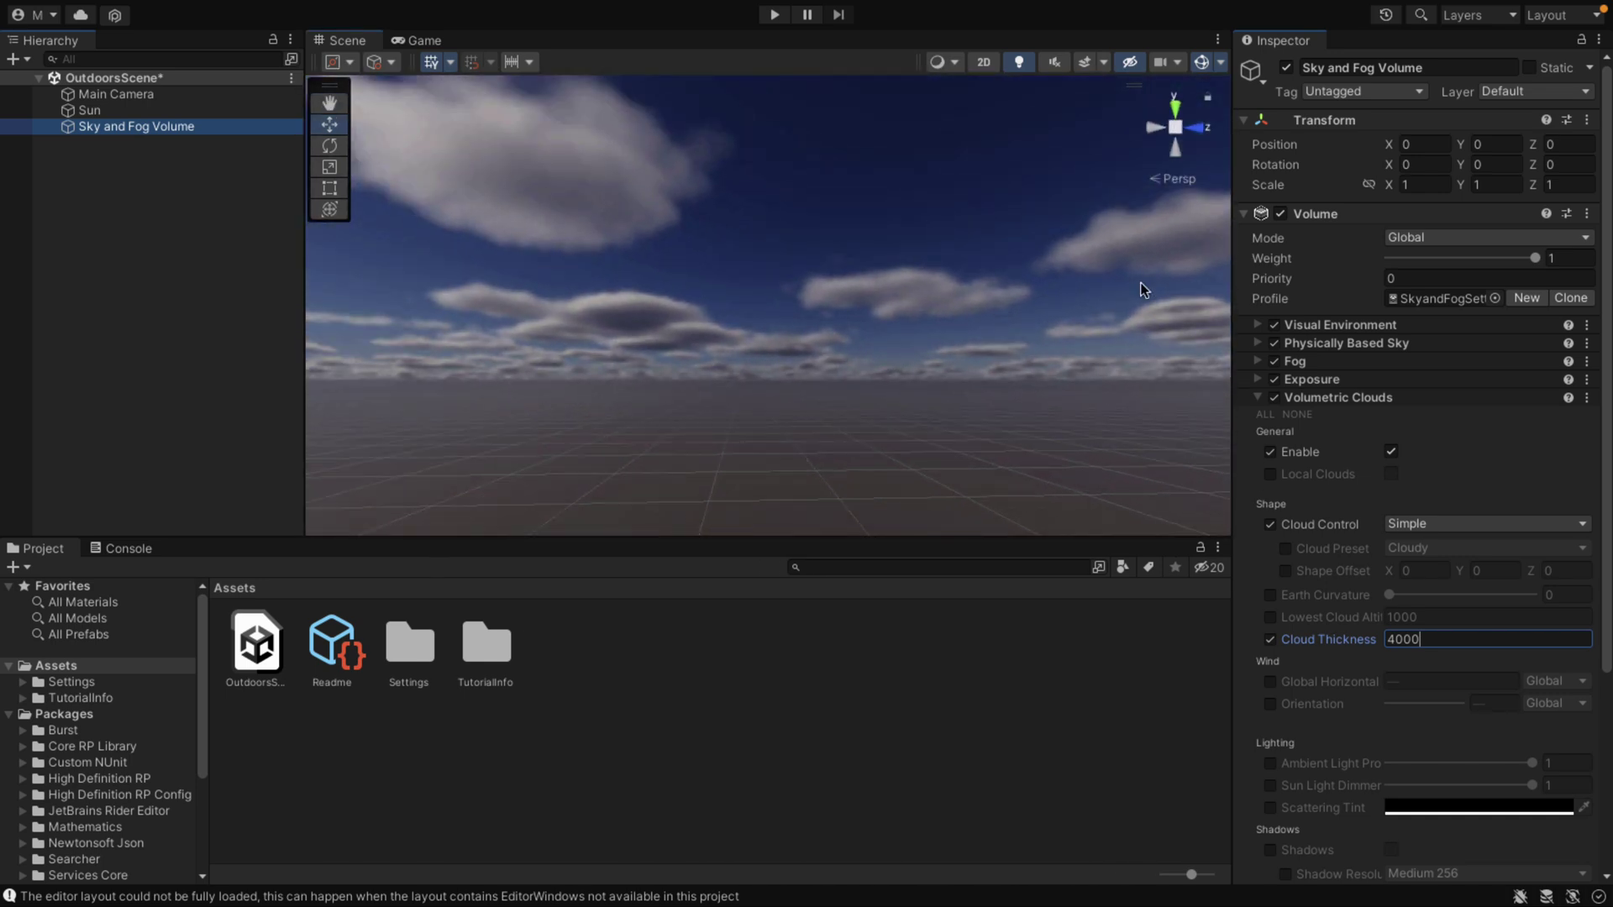
Keep Cloud Control on Simple and activate the Cloud Preset setting with Cloudy, checking the clouds in the scene
left_click(1424, 528)
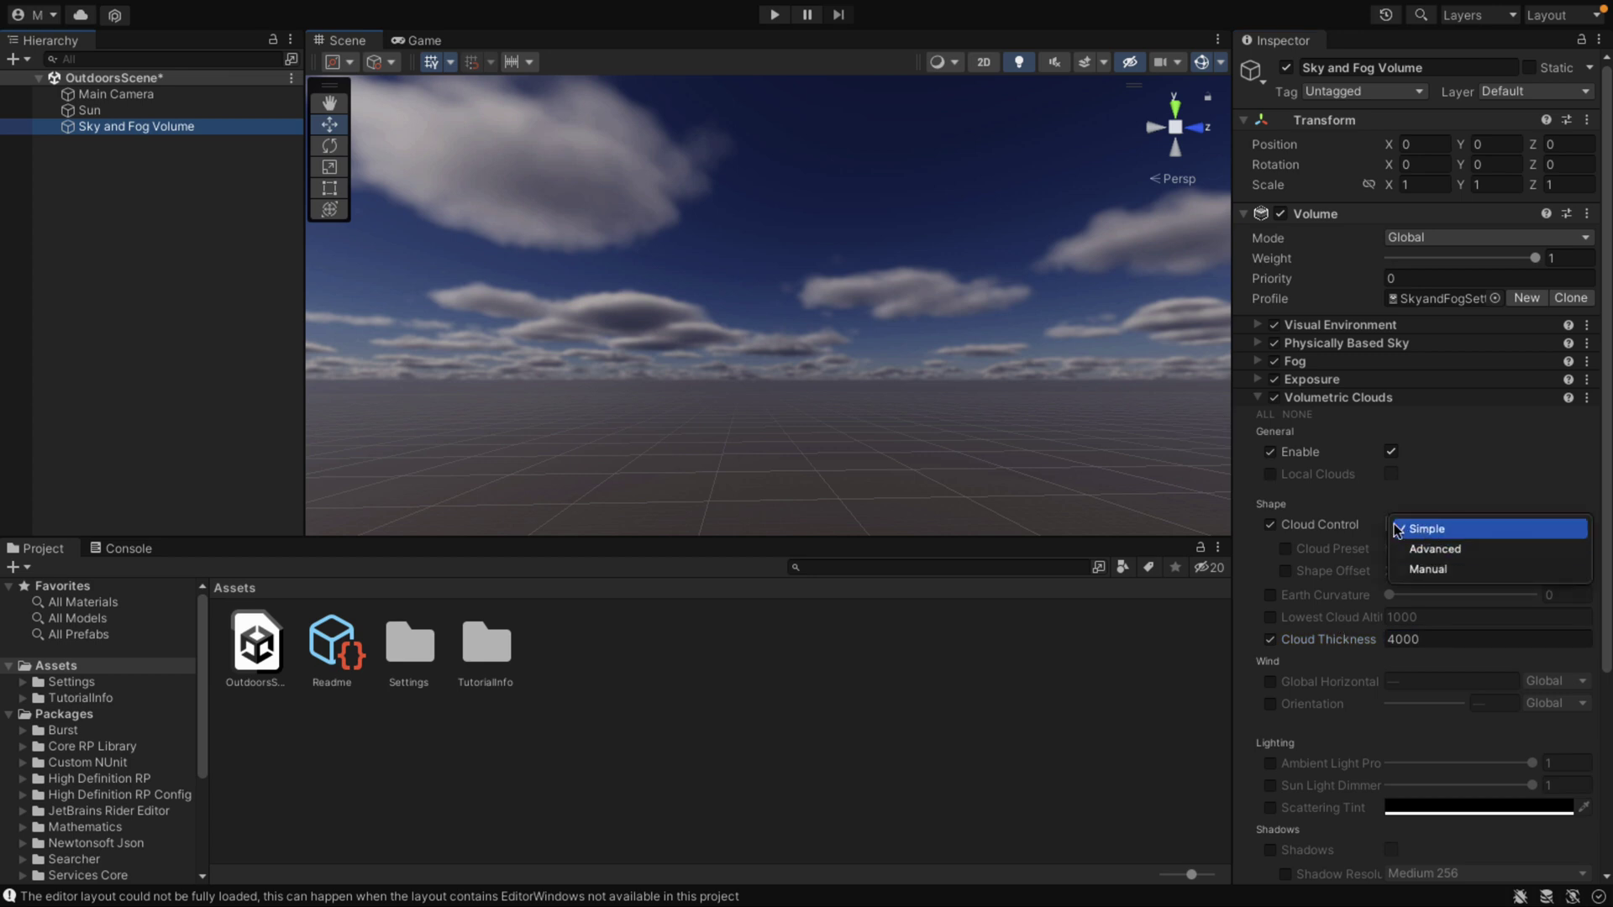
left_click(1414, 529)
left_click(1284, 549)
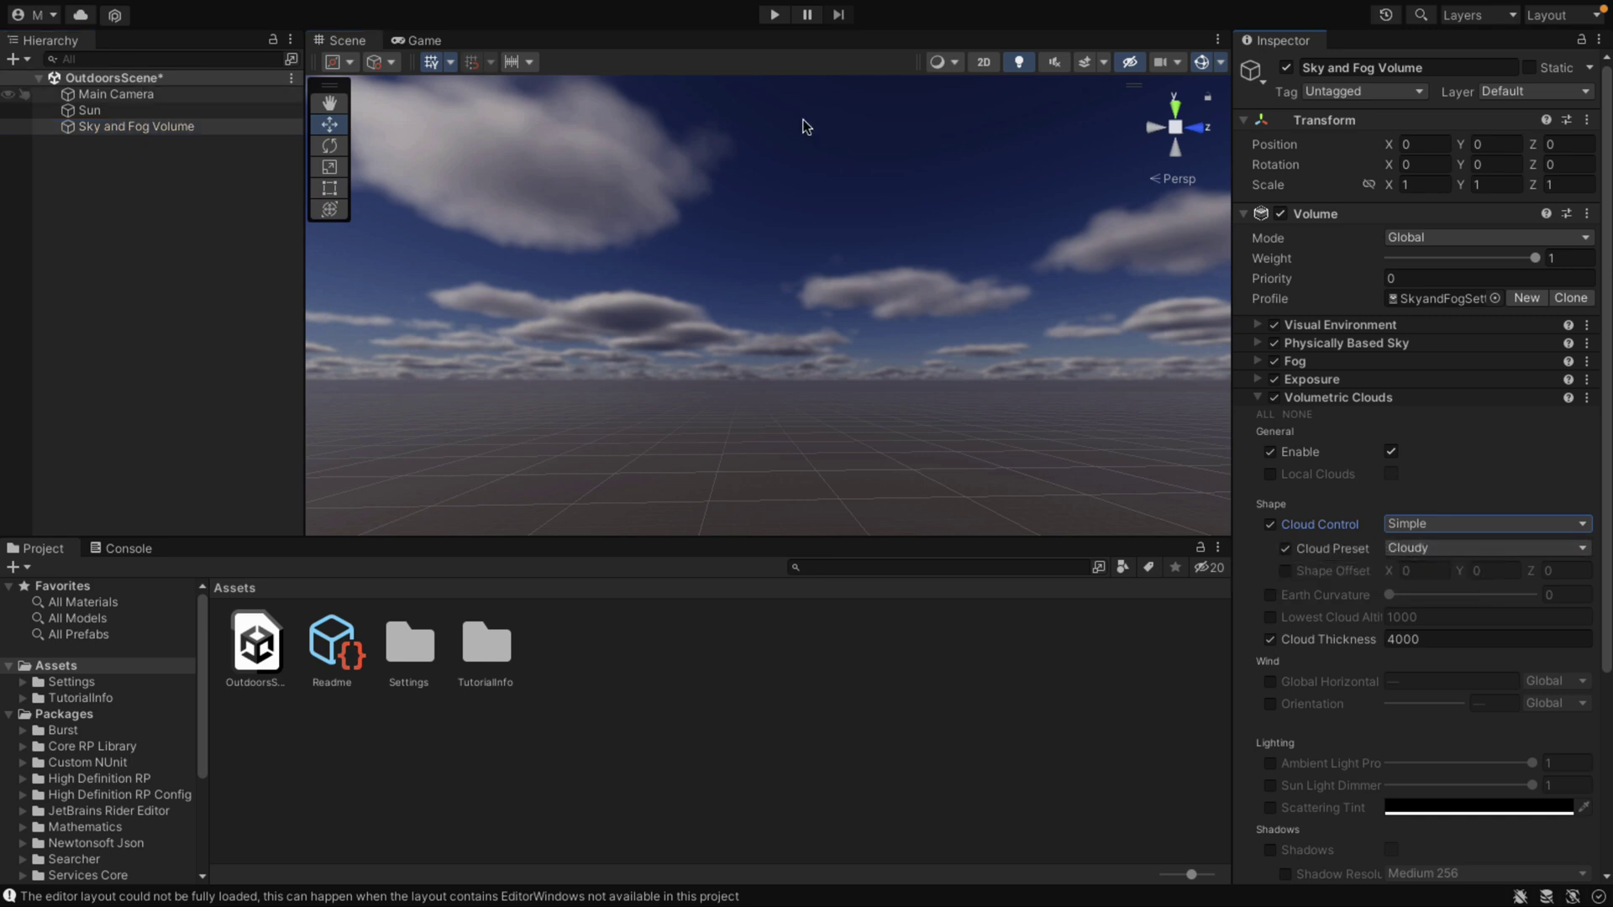
right_click_drag(807, 252, 988, 317)
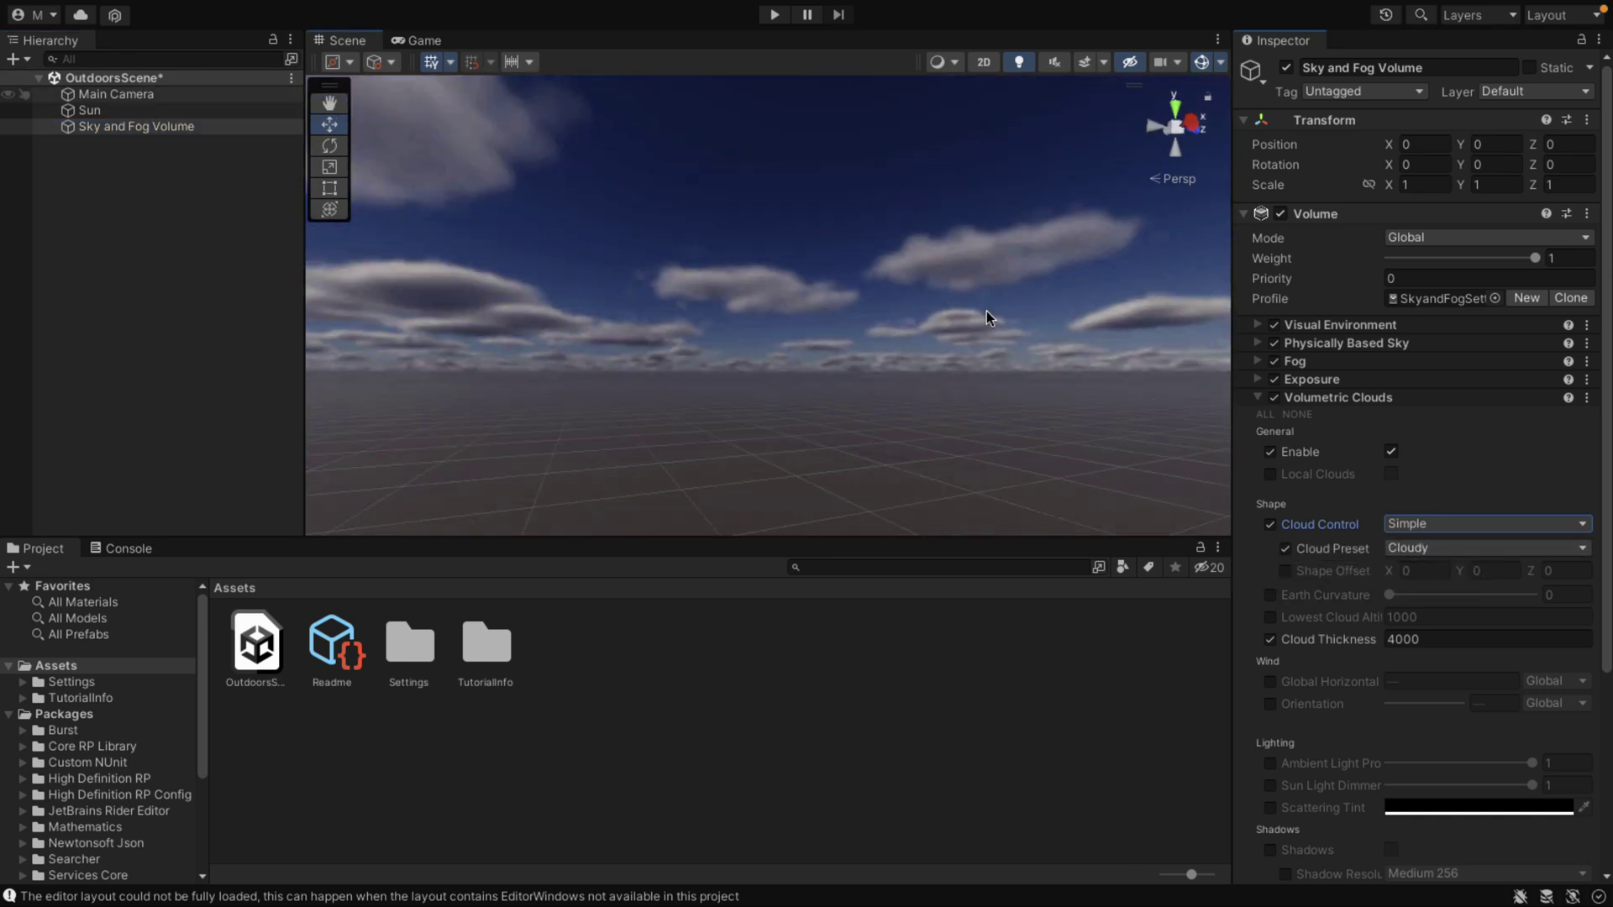
Try the Overcast cloud preset and look around the resulting sky
left_click(1479, 557)
left_click(1471, 576)
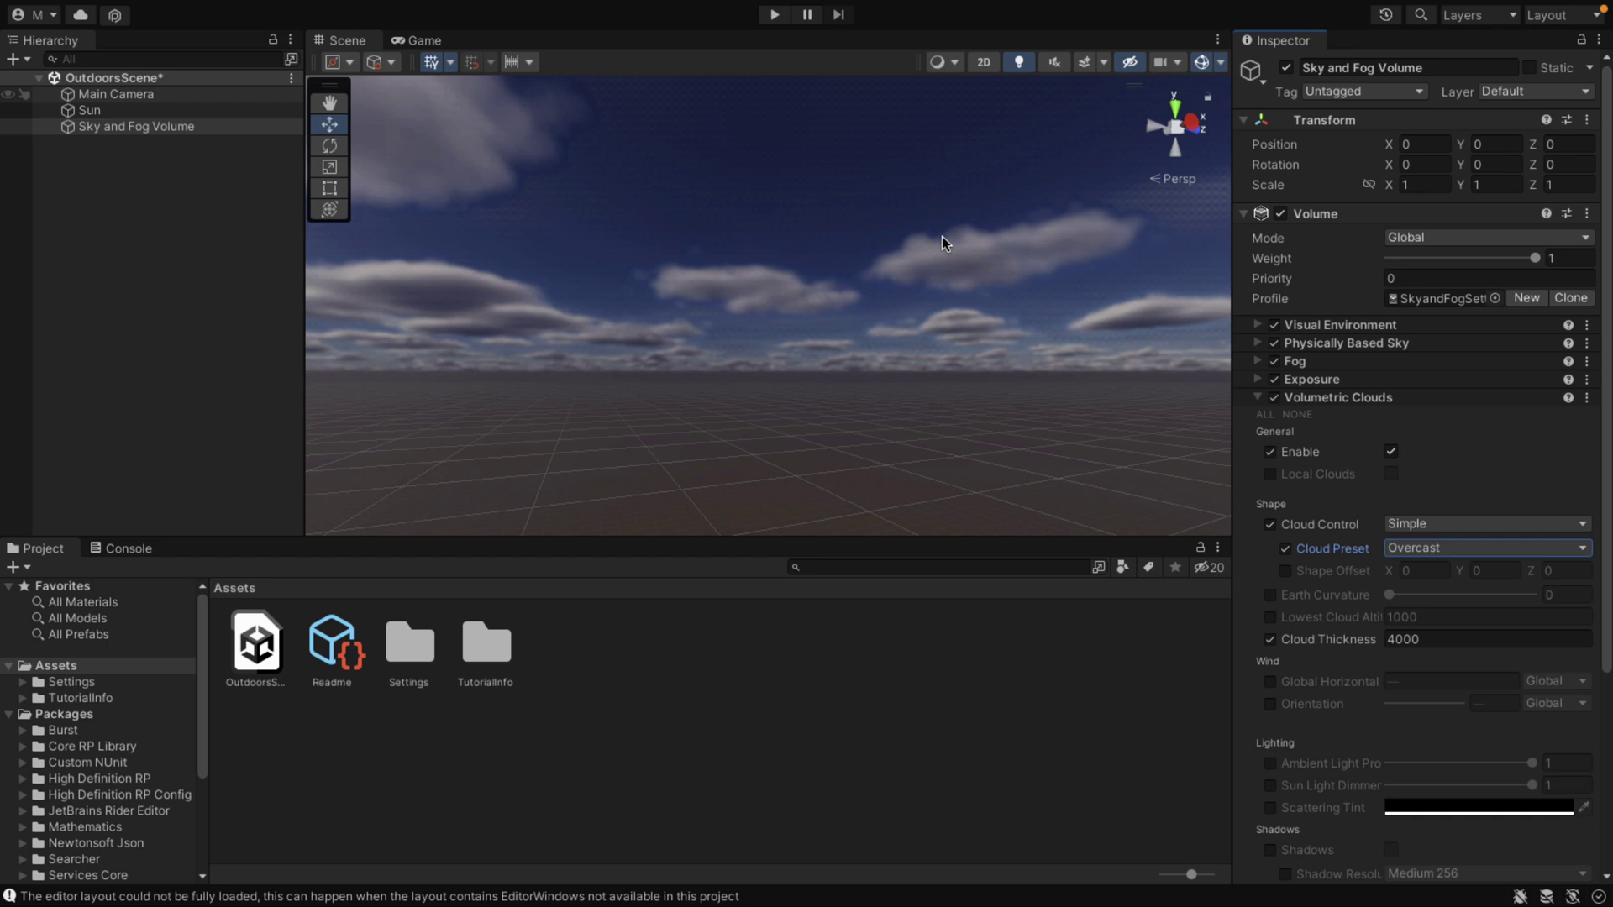
mouse_move(923, 252)
right_mouse_down()
mouse_move(1002, 260)
mouse_move(807, 179)
mouse_move(451, 253)
mouse_move(886, 184)
mouse_move(1044, 288)
mouse_move(894, 262)
right_mouse_up()
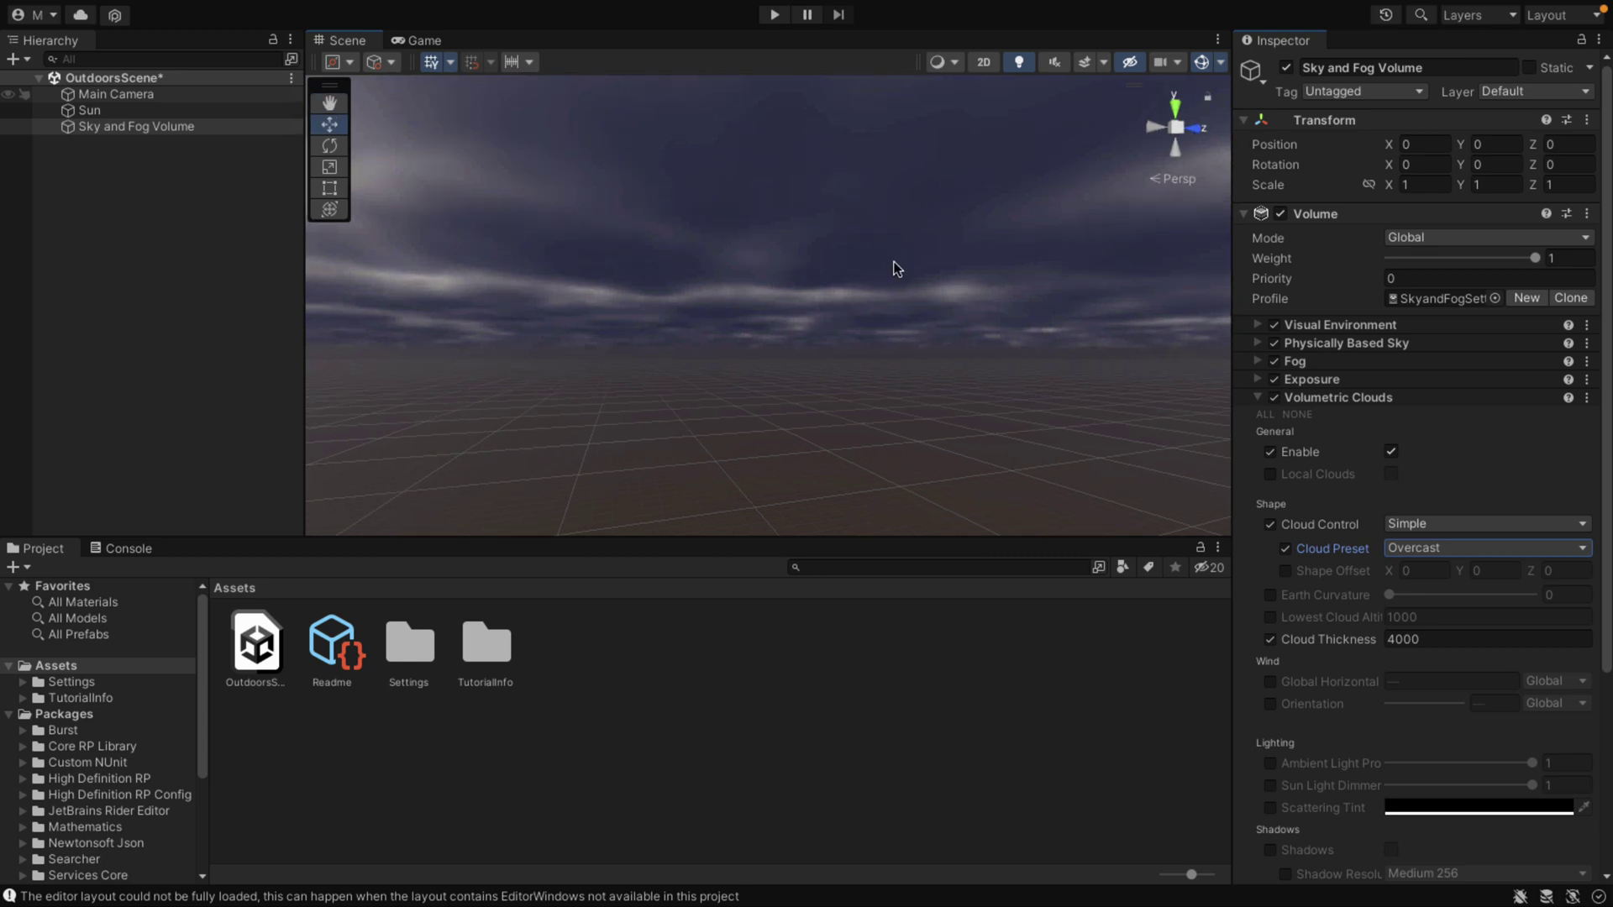
Activate the Lowest Cloud Altitude setting of the Volumetric Clouds and set it to 5000, keeping Cloud Thickness active
left_click(1271, 618)
left_click(1270, 639)
left_click(1345, 618)
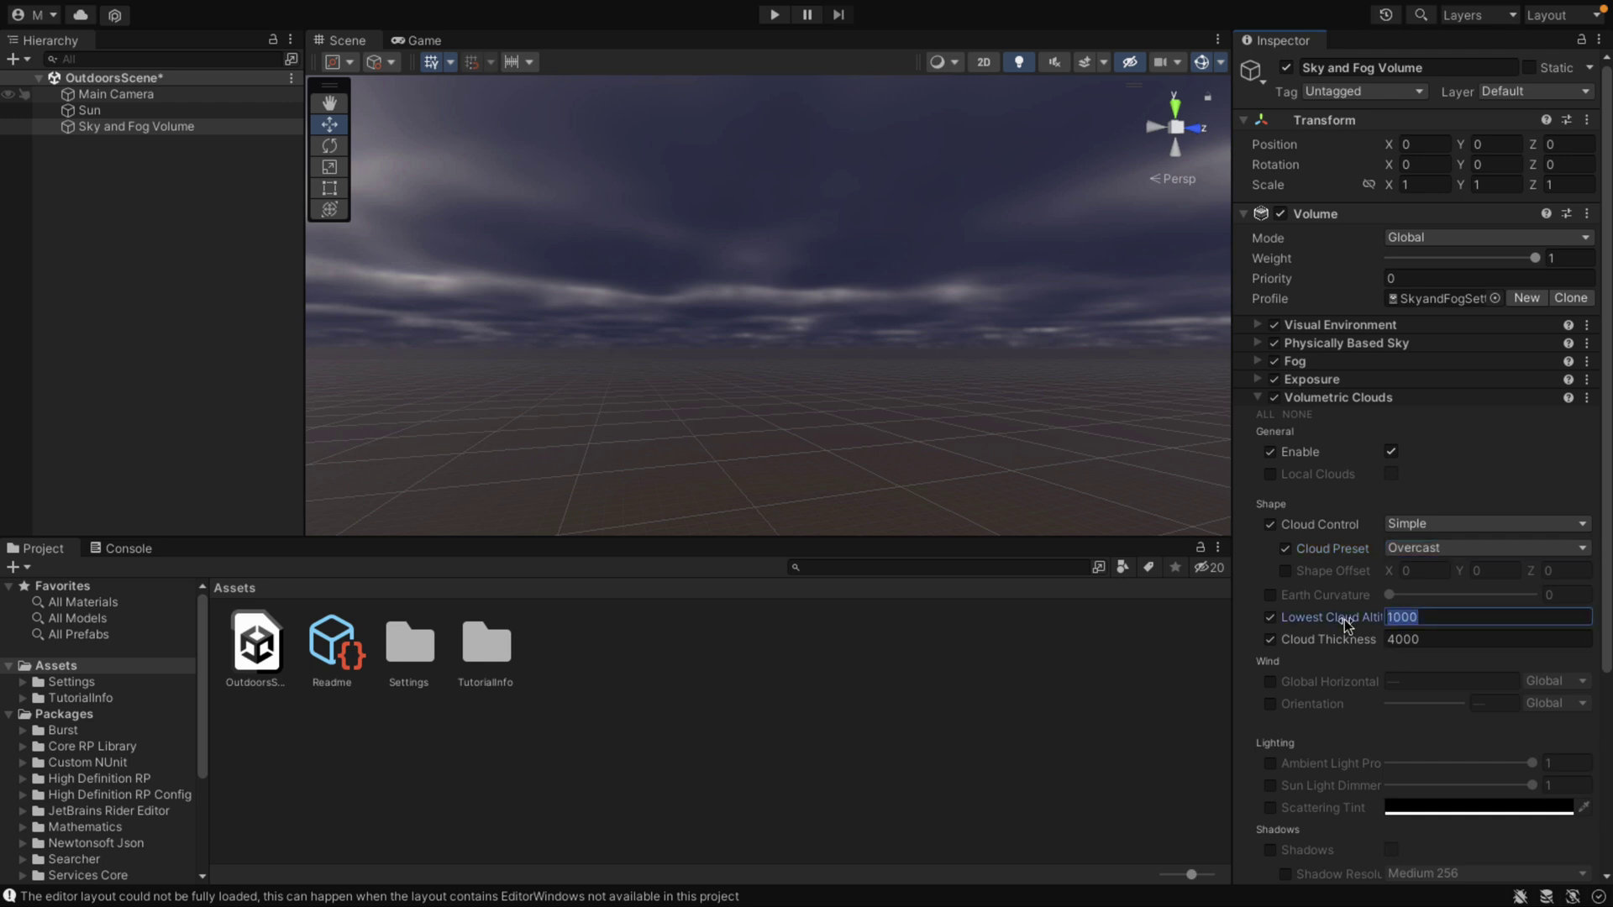
type("50")
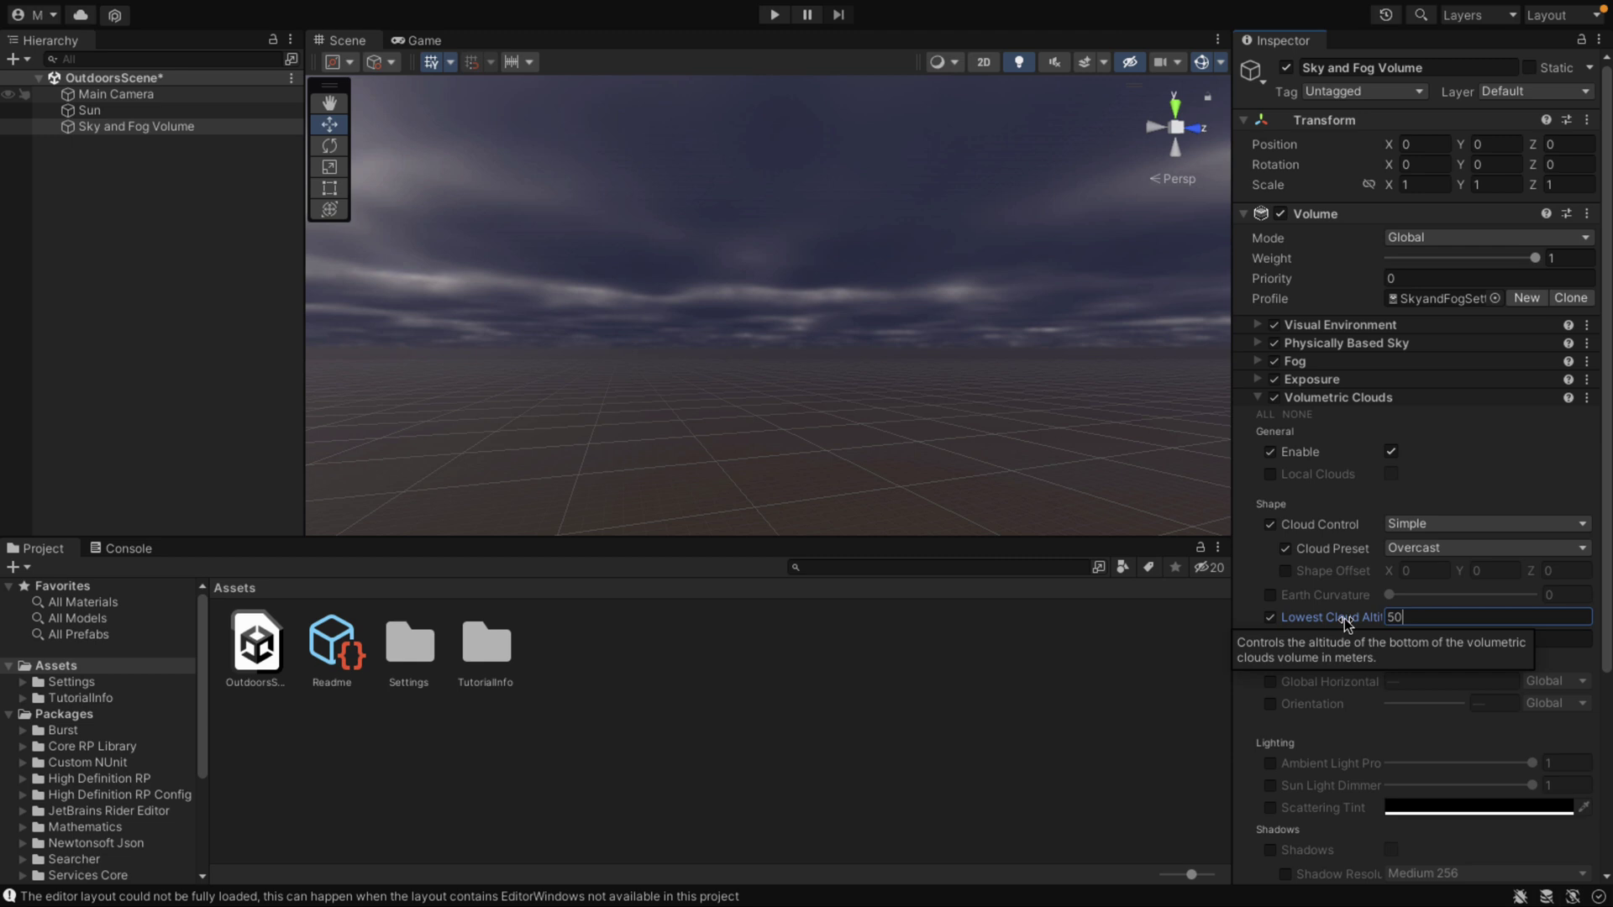
type("00")
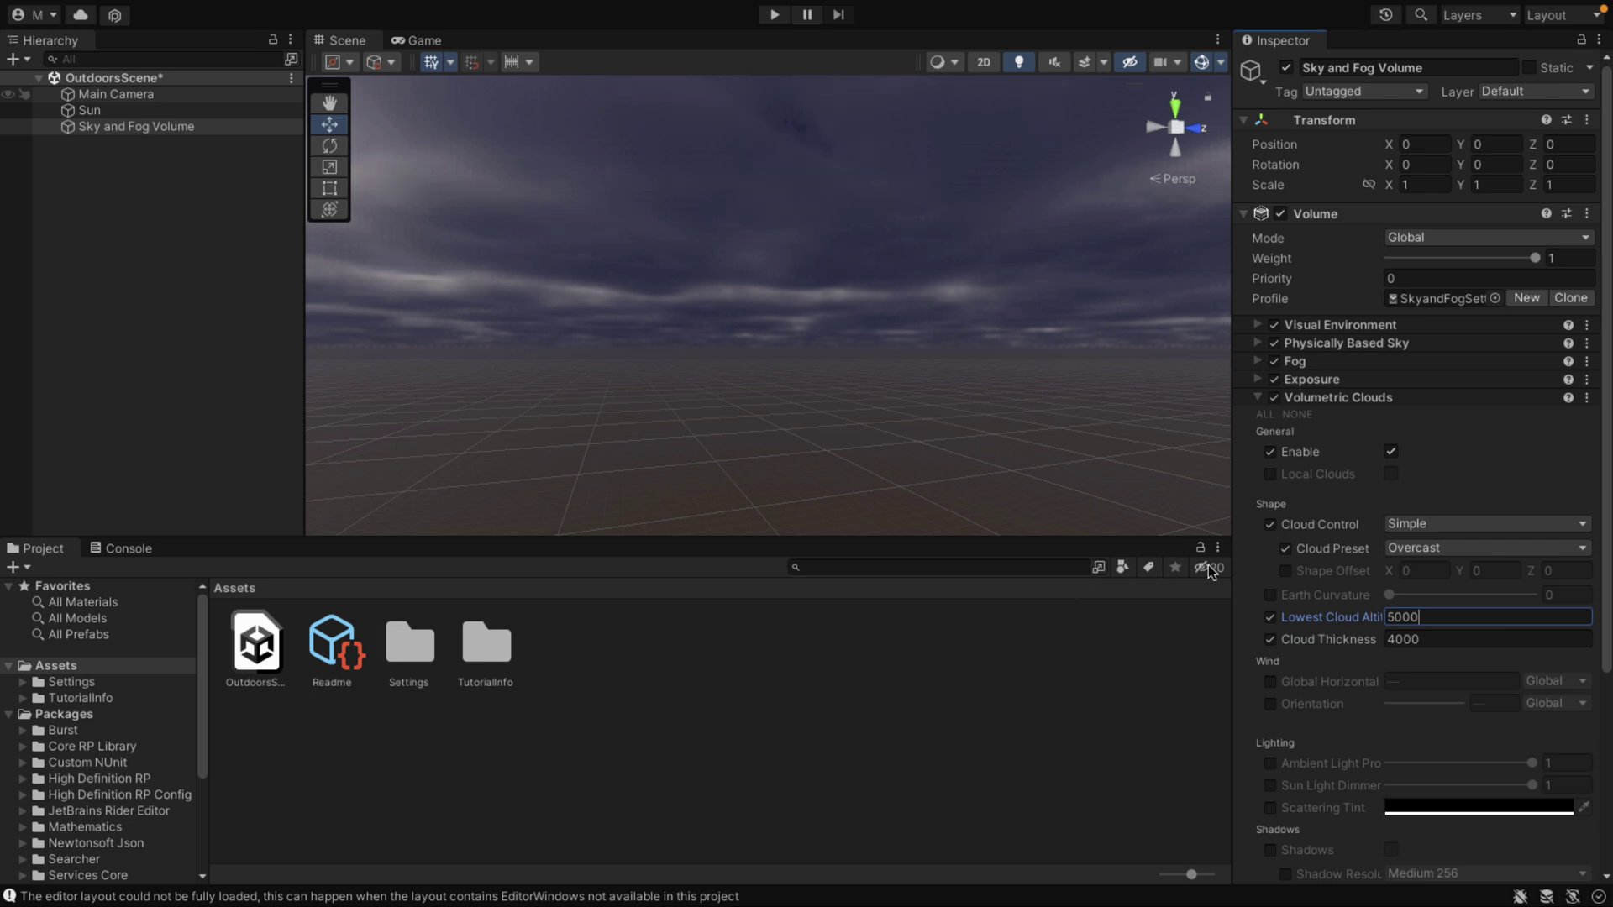
Change the cloud preset to Stormy and look around the sky in the scene
left_click(1447, 546)
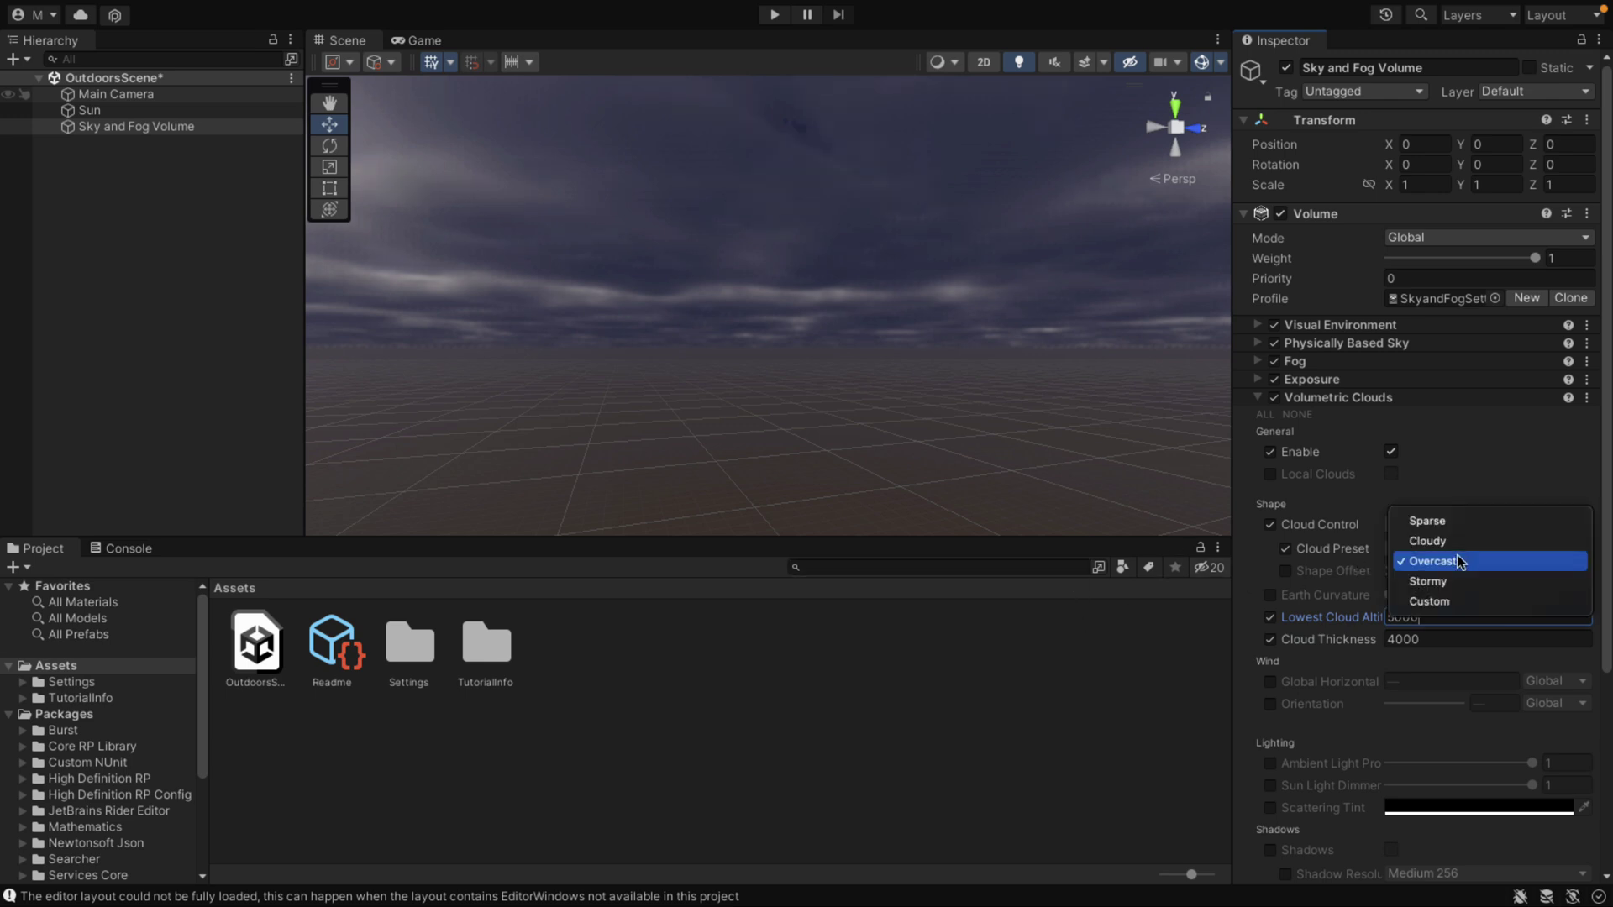
left_click(1445, 585)
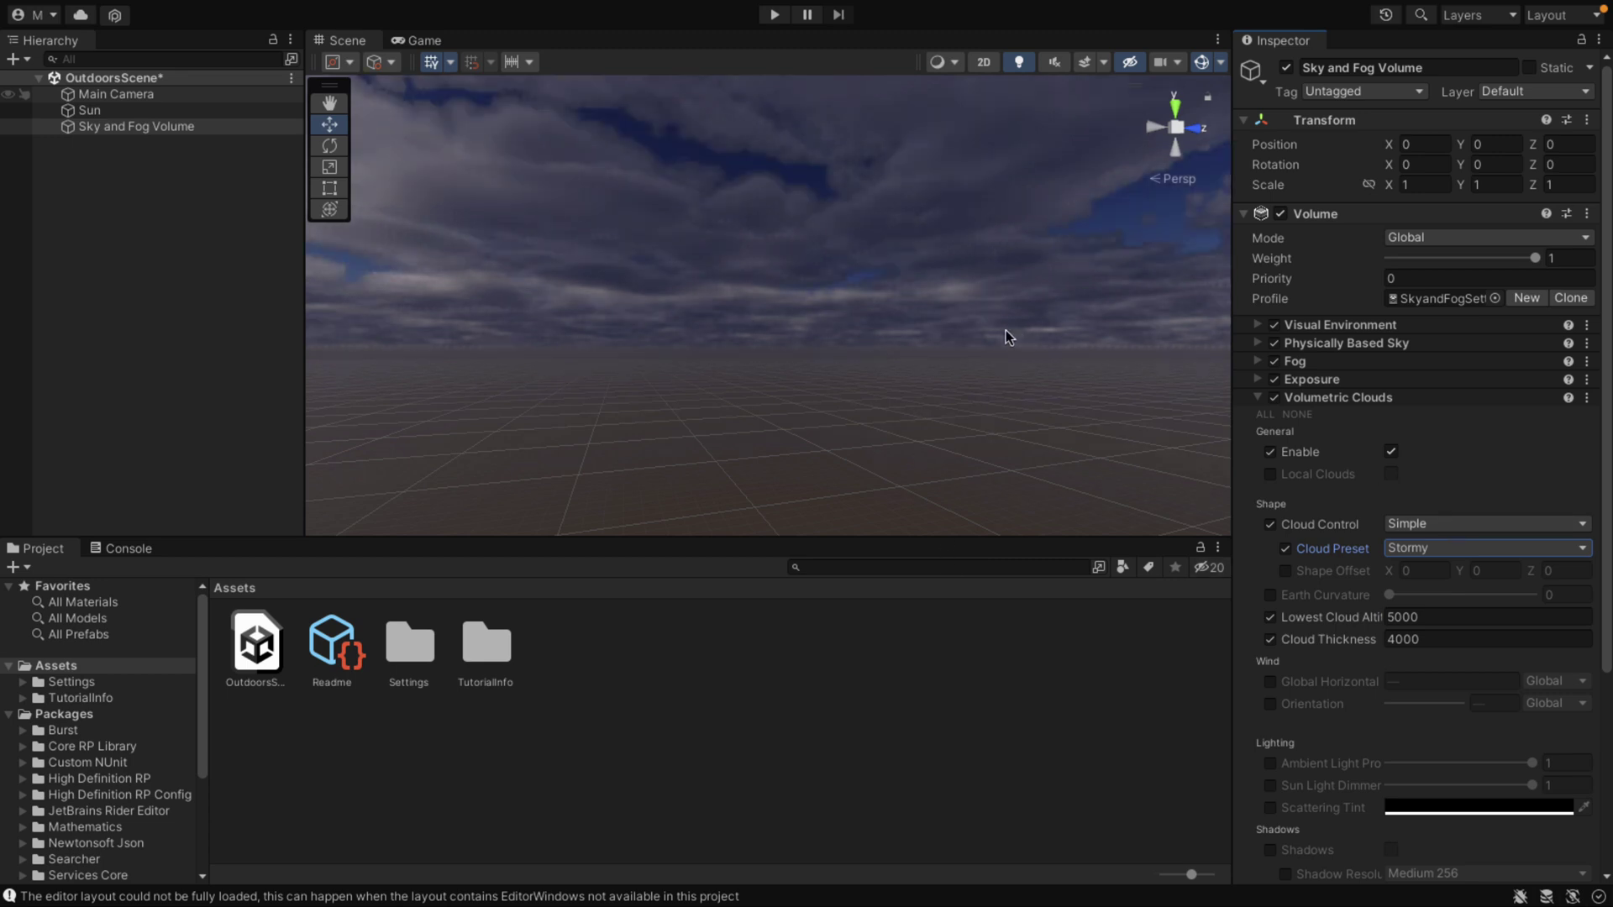
right_click_drag(846, 304, 1058, 327)
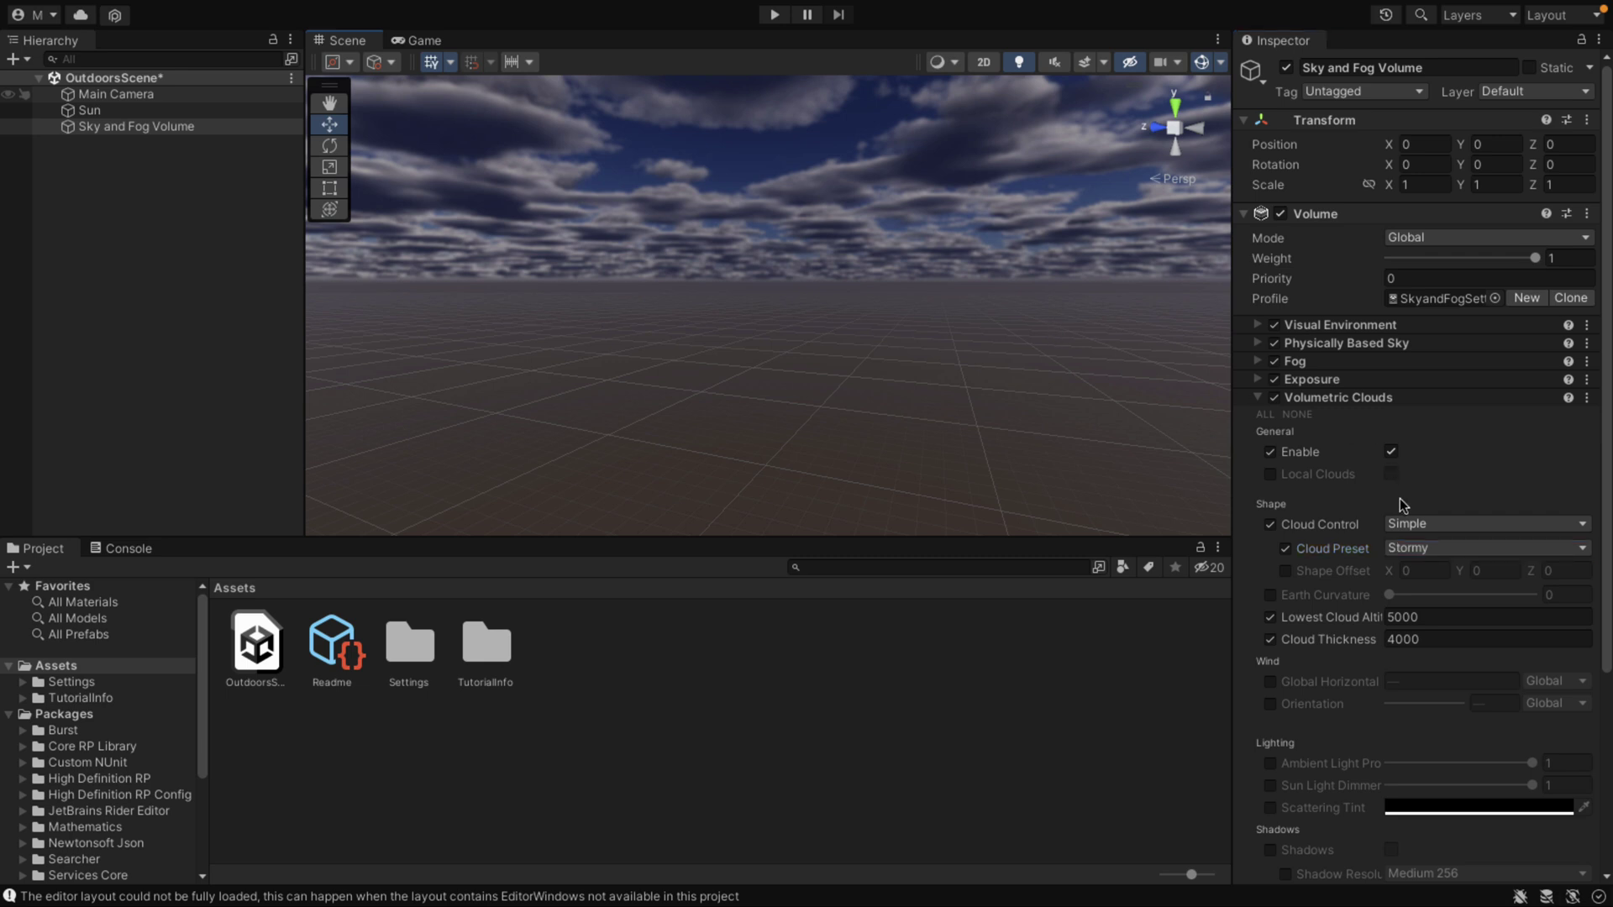
Look through the Cloud Control modes and the wind, lighting, shadows and quality settings of the Volumetric Clouds
left_click(1457, 526)
left_click(1460, 528)
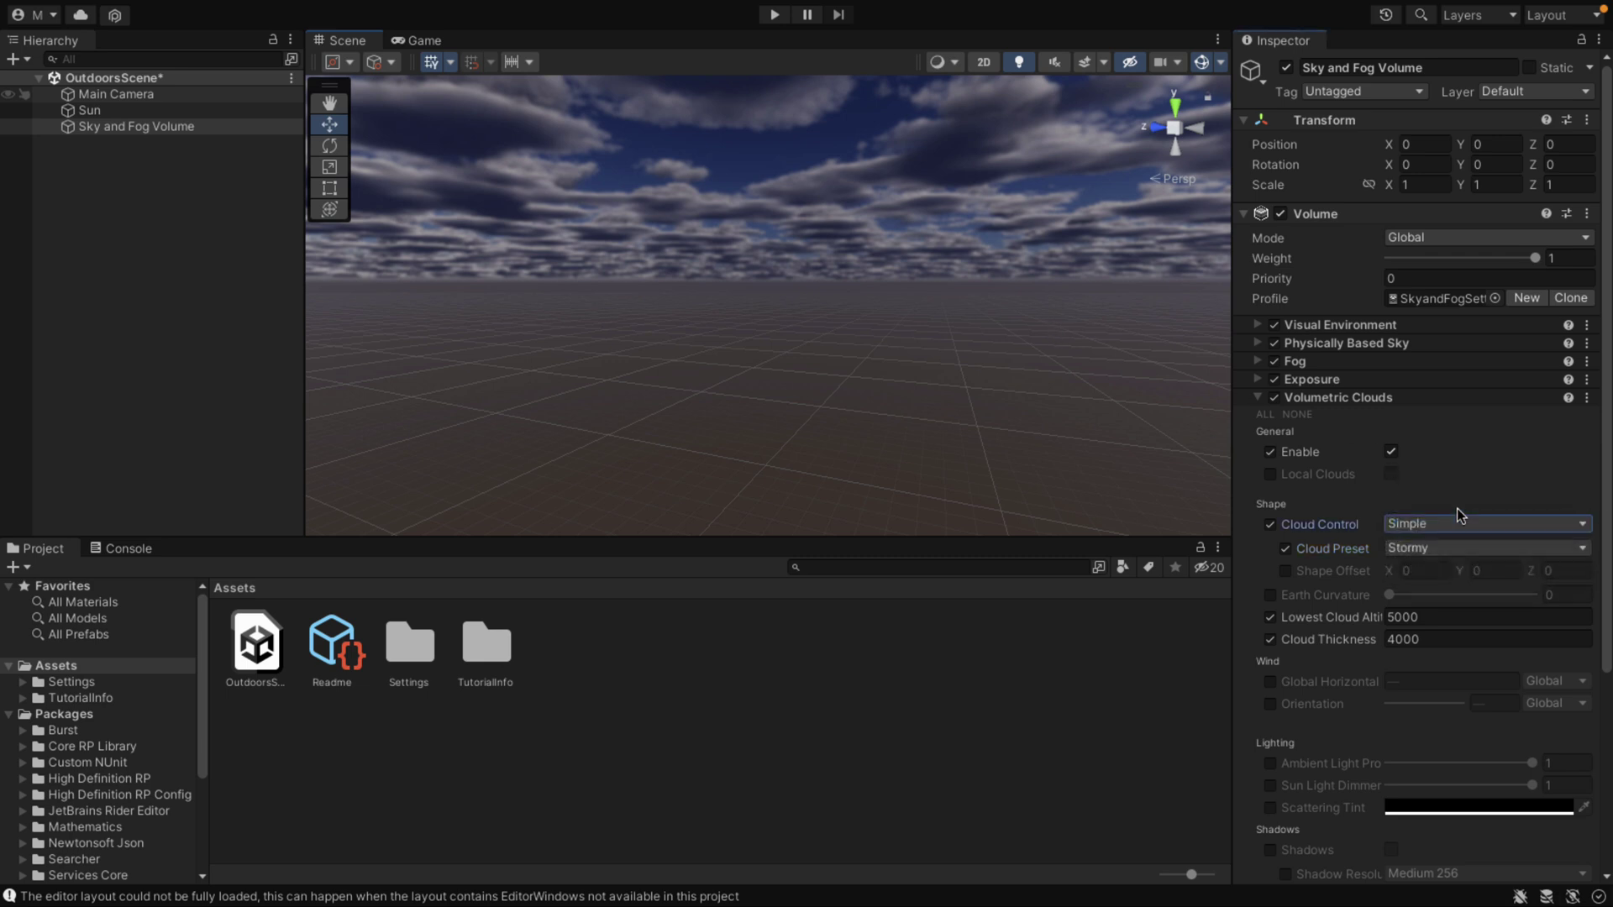
scroll(1348, 713, "down", 5)
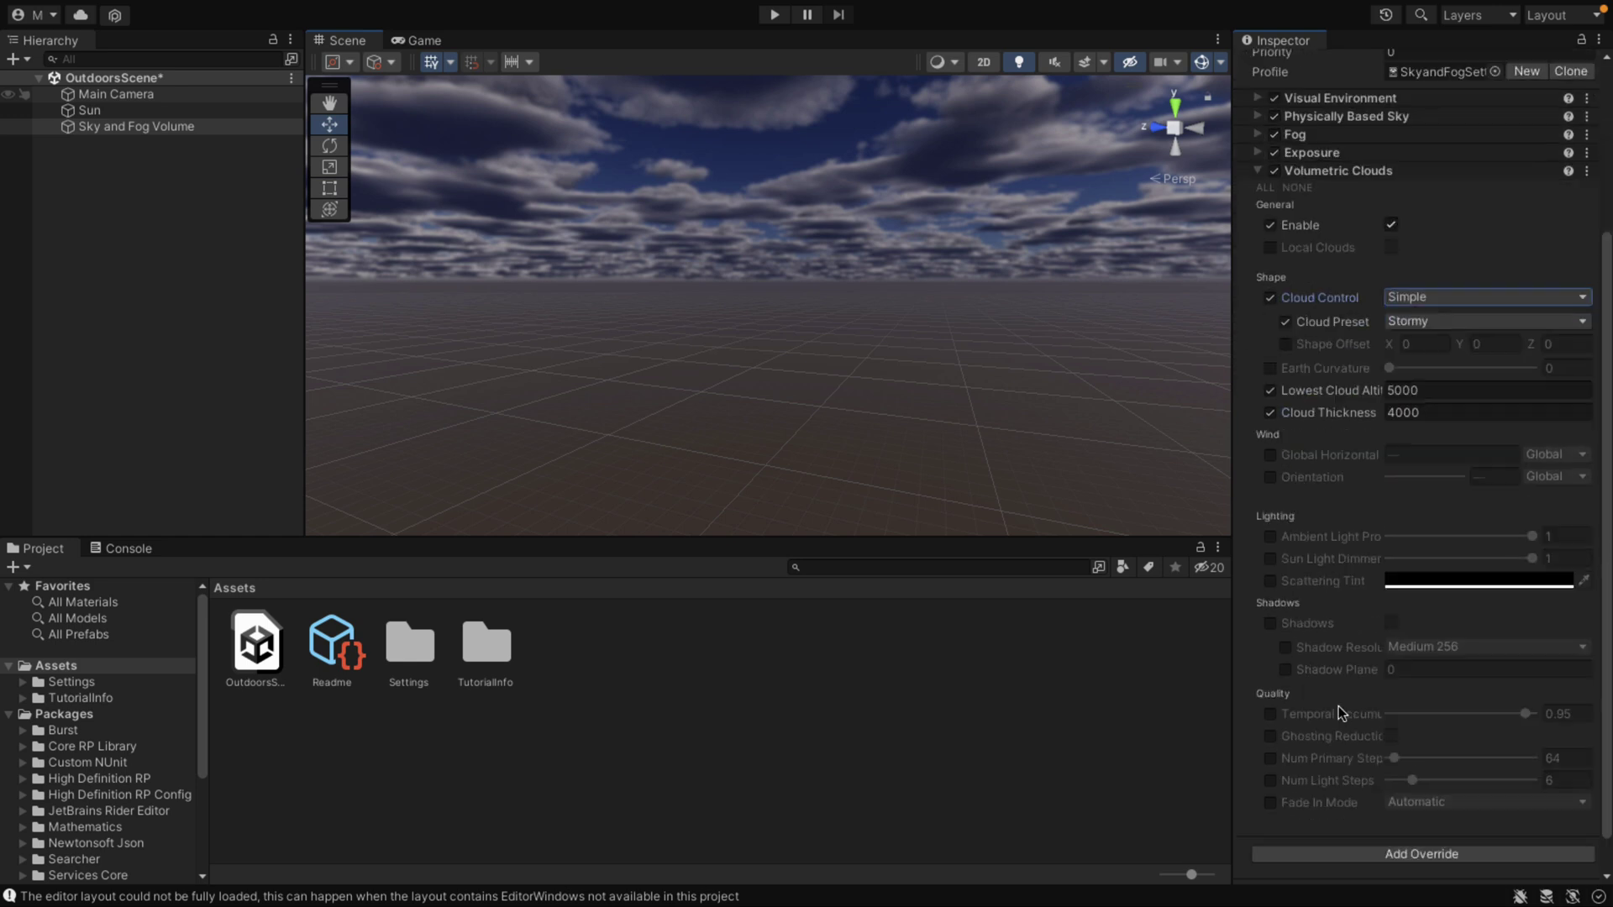
scroll(1286, 457, "down", 1)
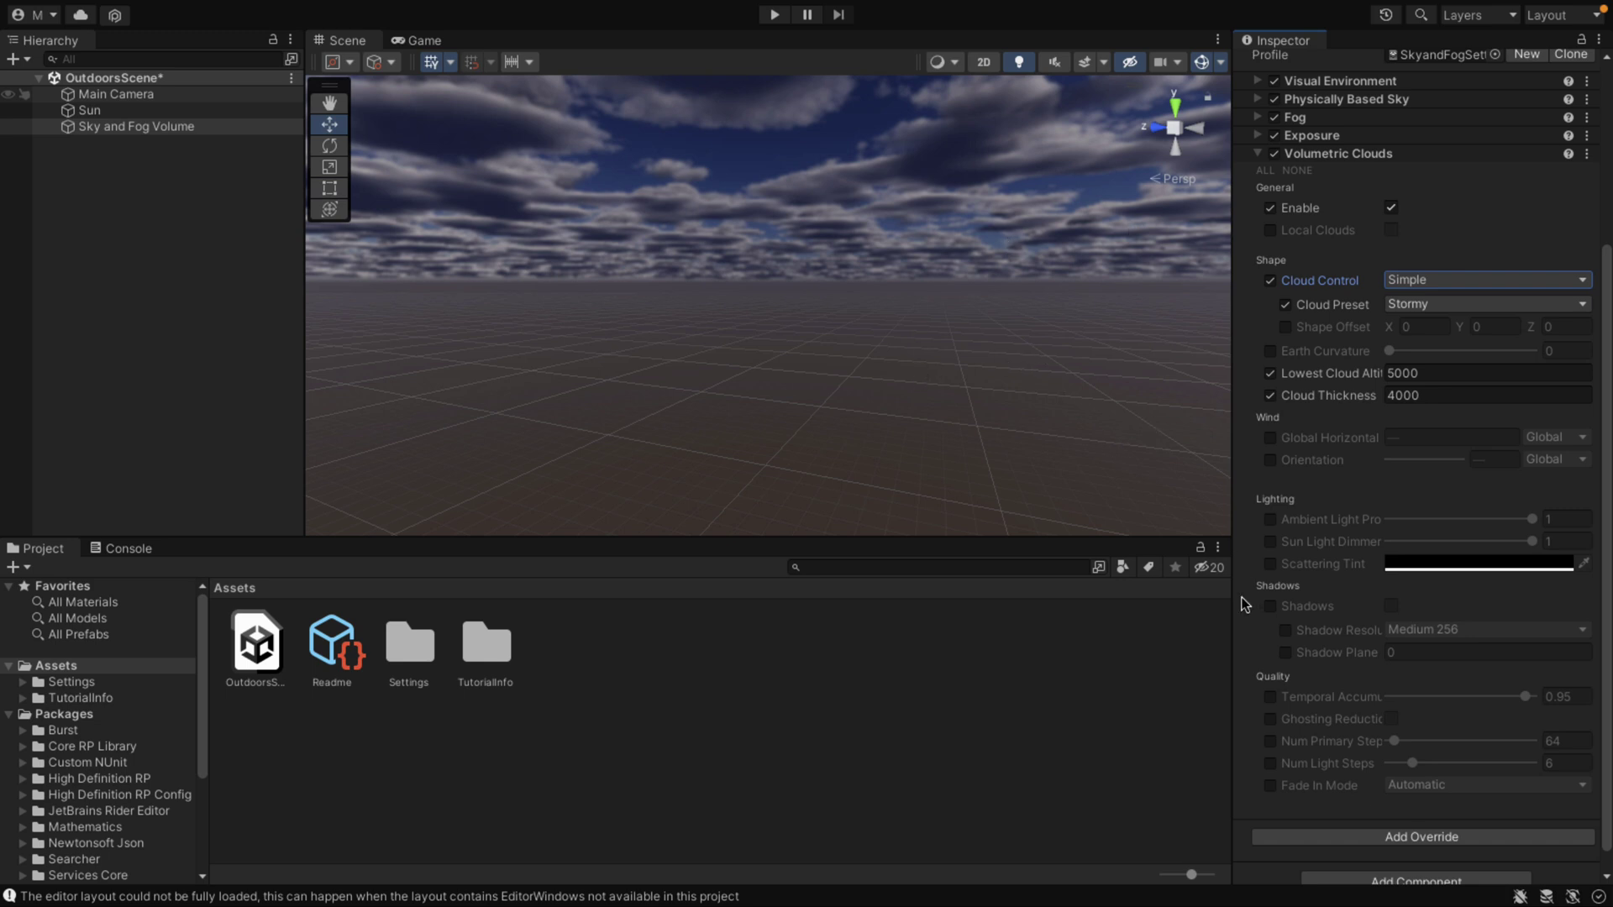
left_click(1269, 605)
left_click(1269, 607)
Switch Cloud Control to Advanced, check the sky, and activate the Cumulus Map setting
left_click(1445, 279)
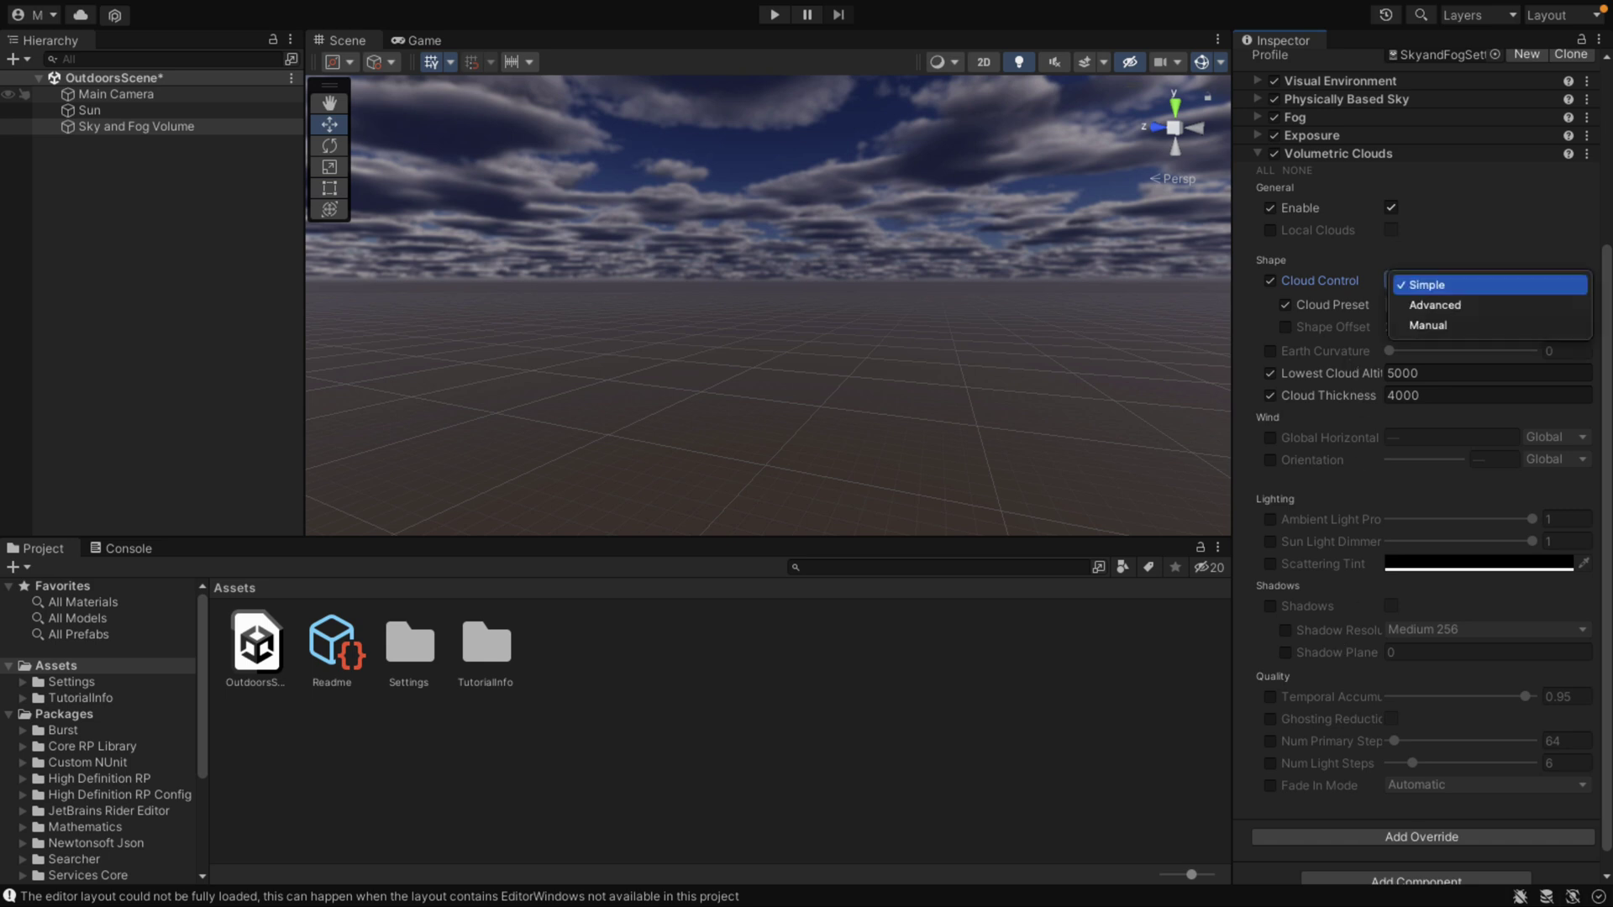
left_click(1444, 306)
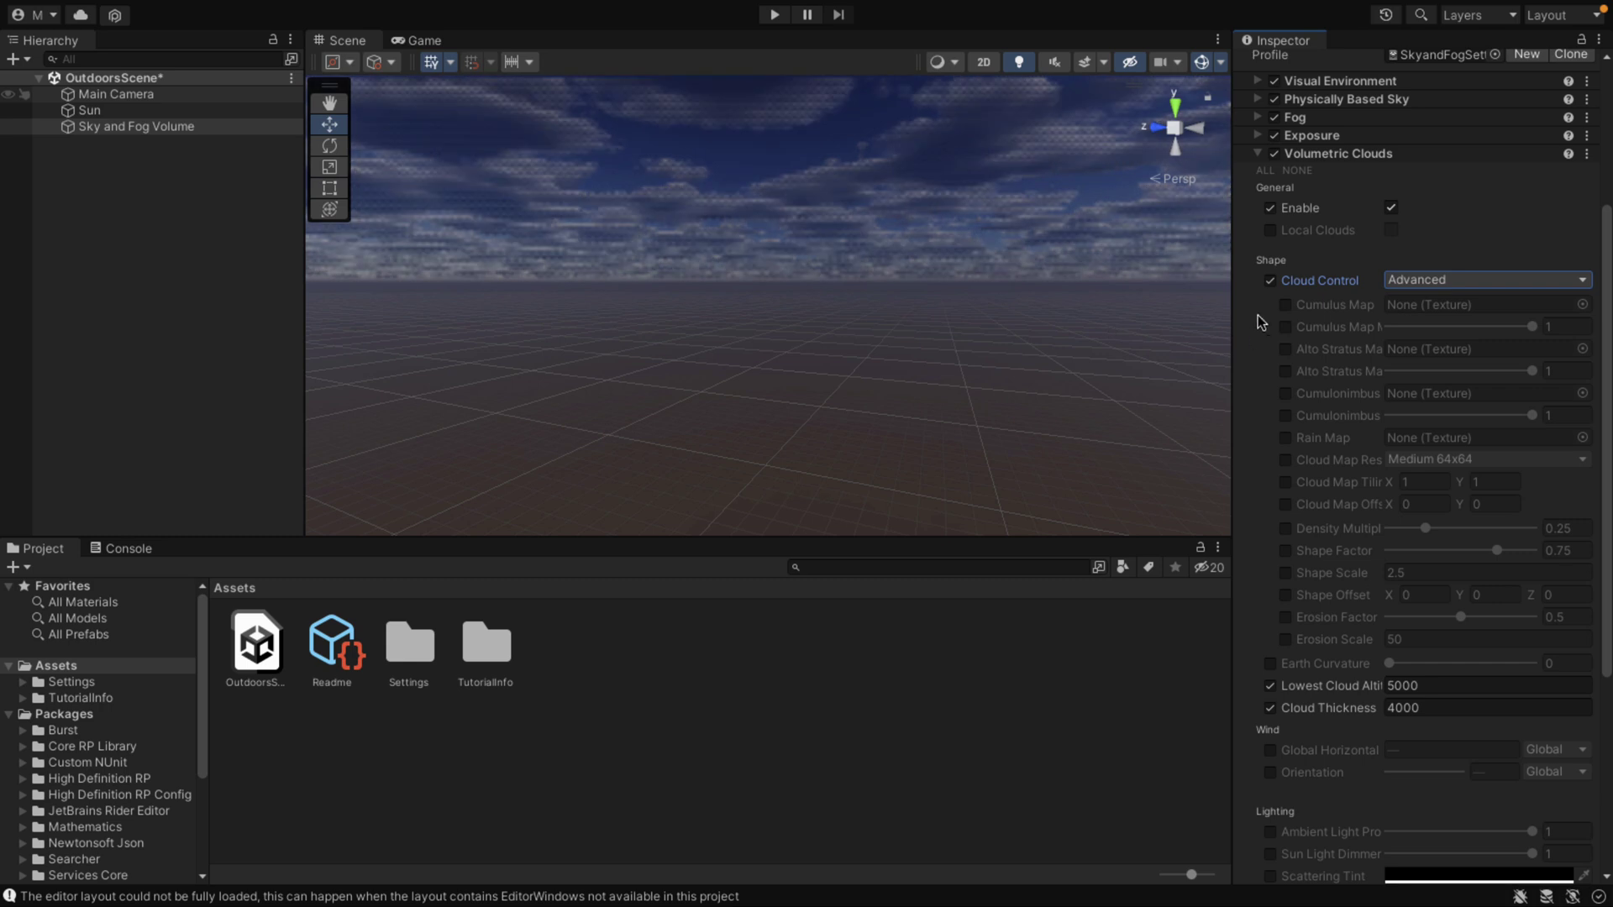
right_click_drag(1030, 290, 1015, 249)
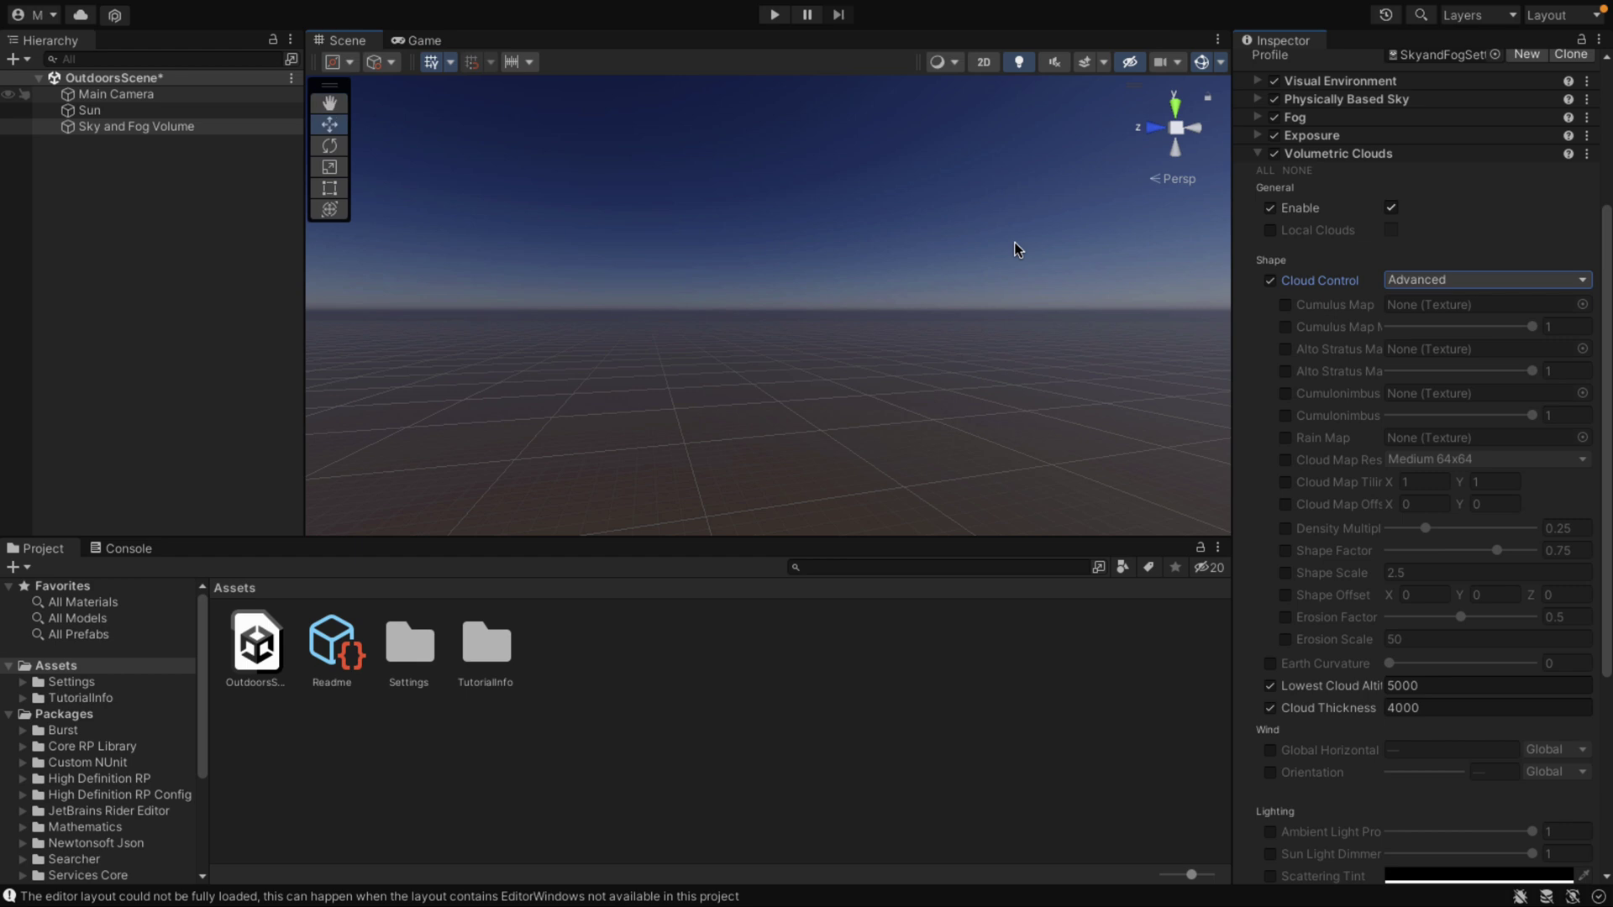
left_click(1285, 306)
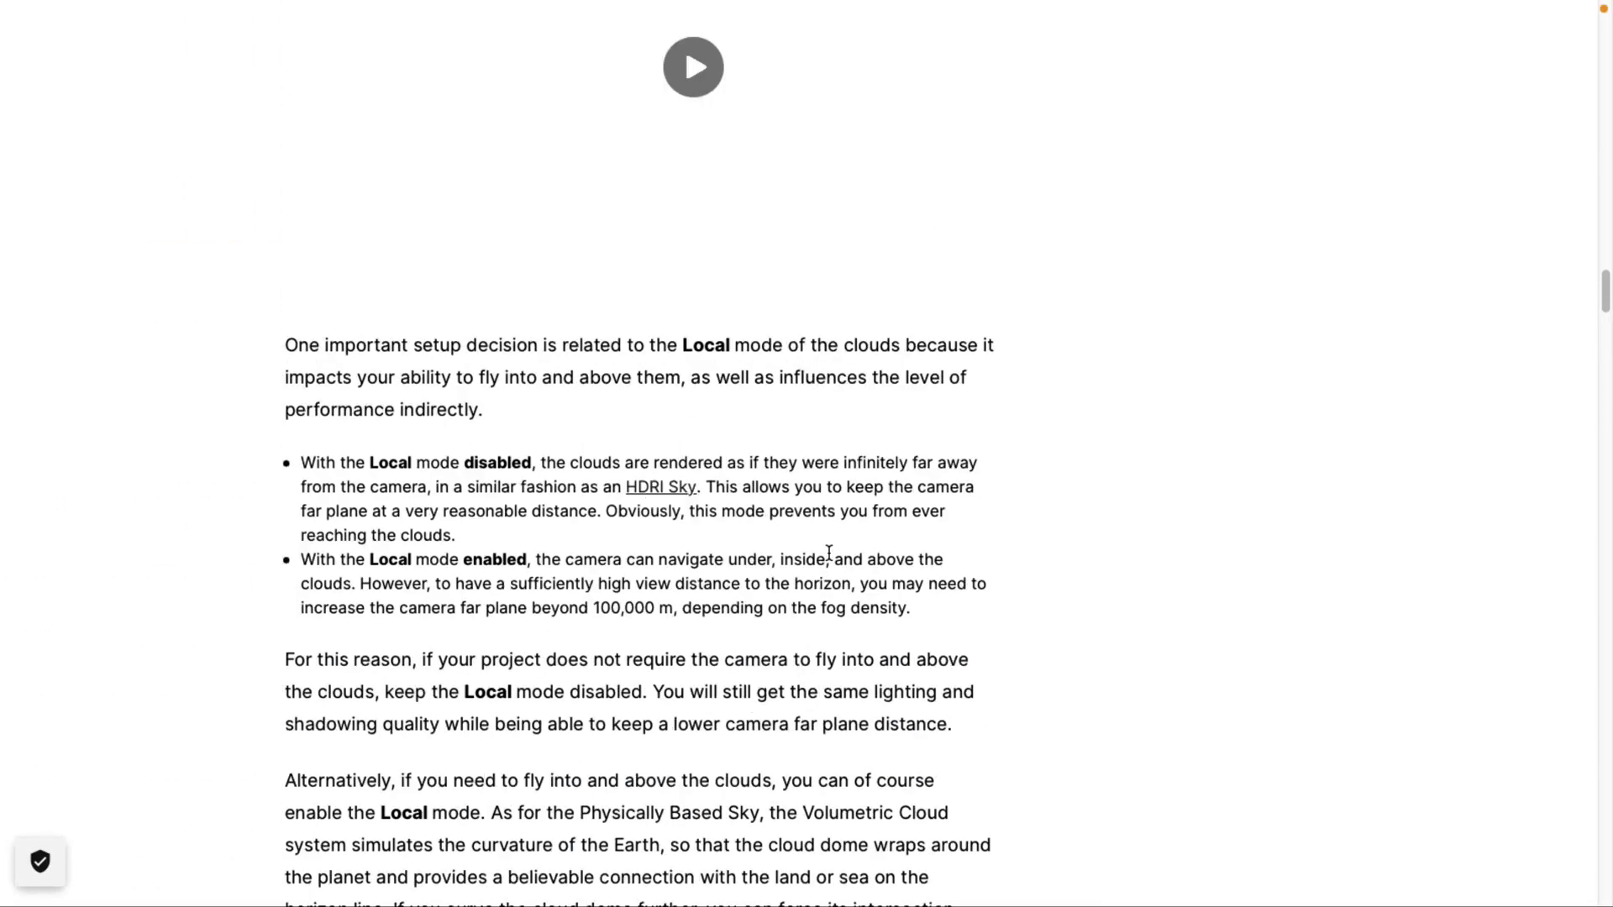
In Safari, go from the Unity blog article to the High Definition RP 13.1.0 Volumetric Clouds manual page and read through it
scroll(828, 553, "up", 20)
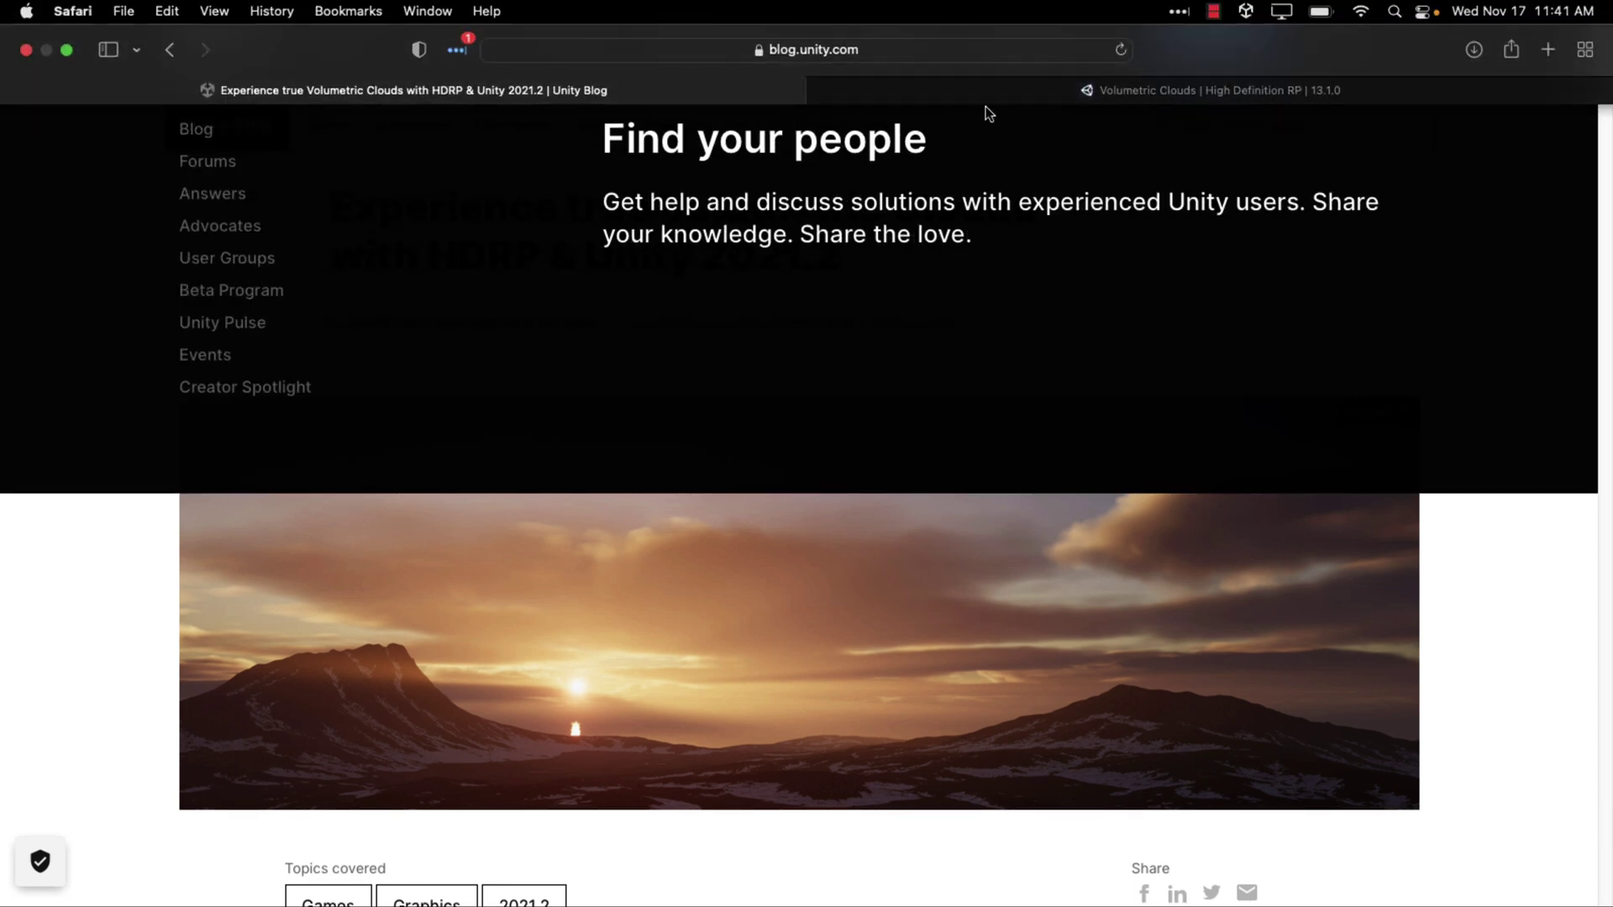
left_click(996, 101)
scroll(975, 472, "down", 3)
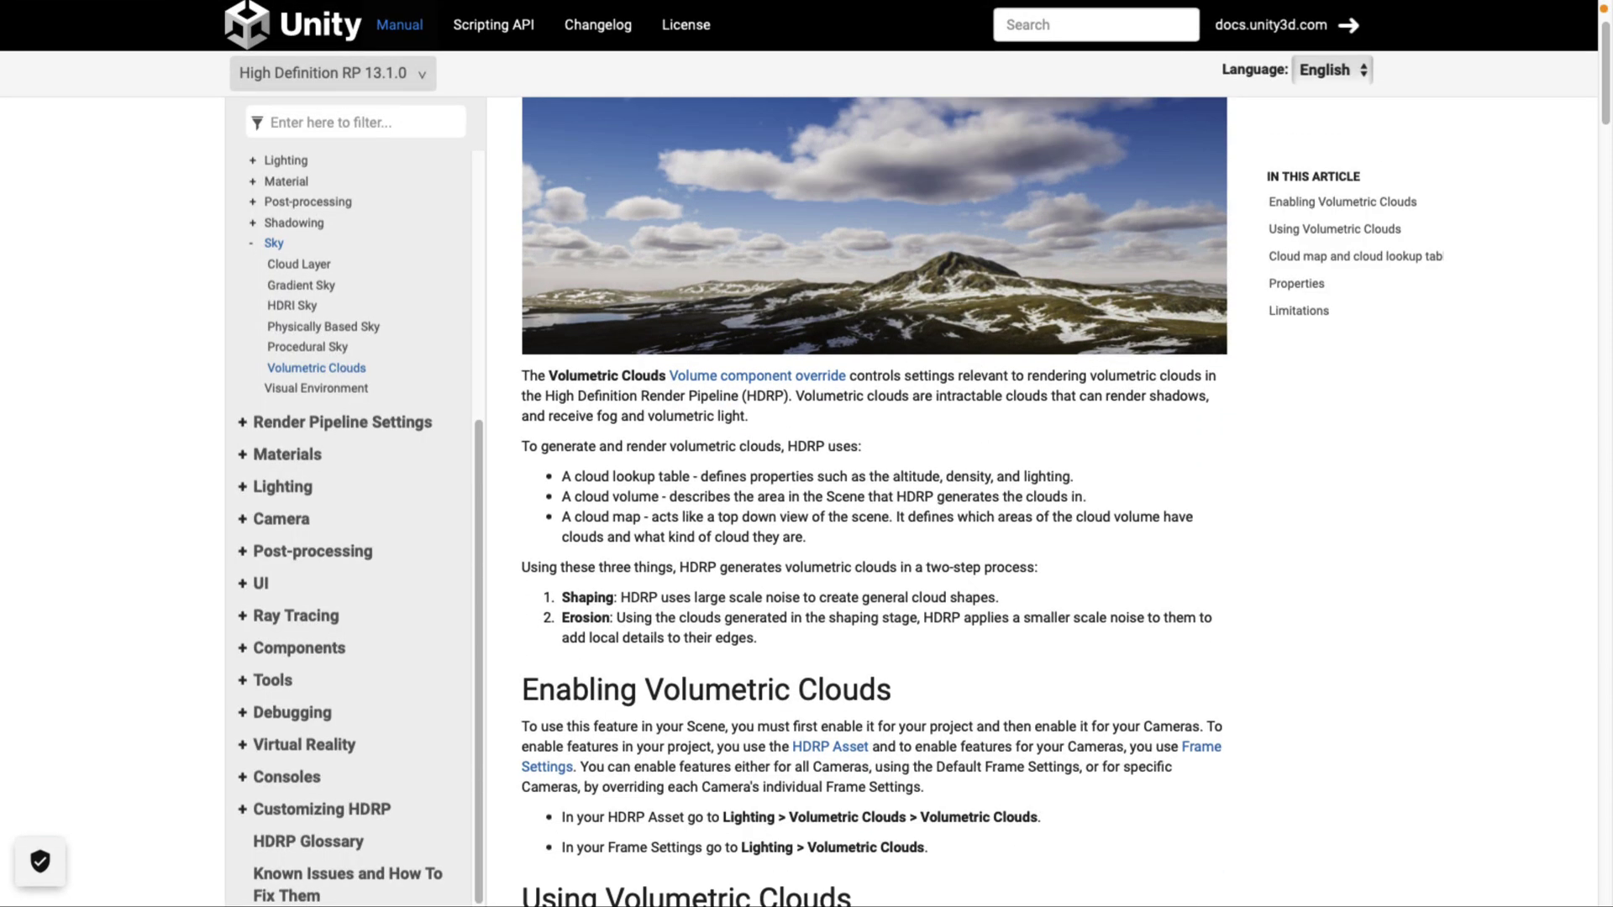
scroll(909, 593, "down", 15)
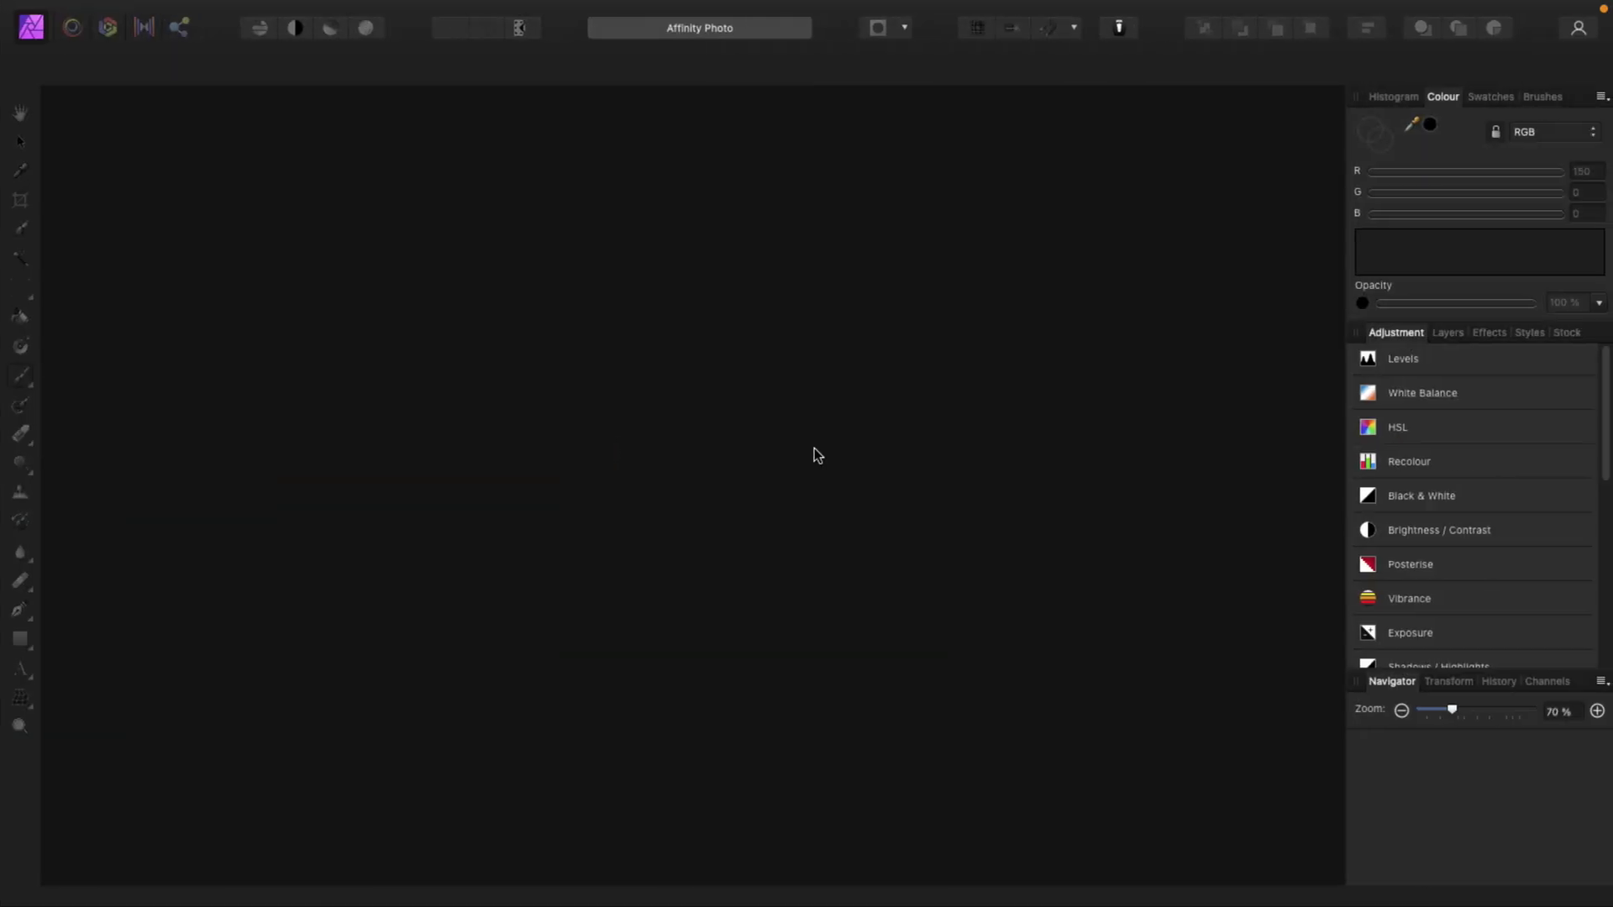
Switch to Affinity Photo and create a new 1024 × 1024 px document at 72 DPI with RGB/8 colour format
left_click(174, 10)
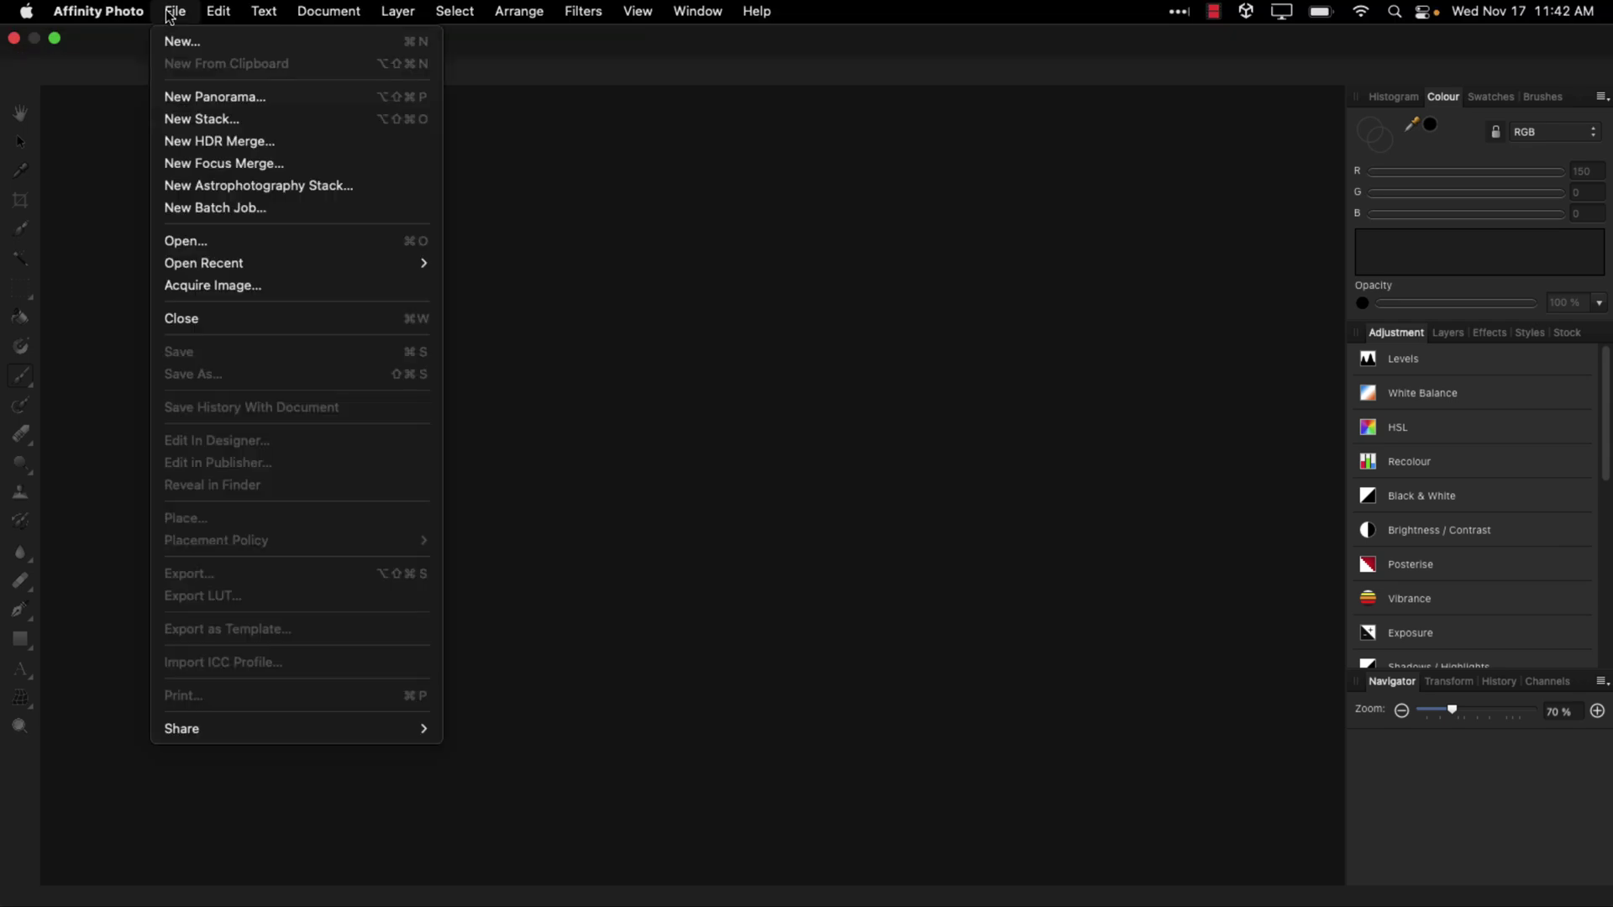
left_click(183, 40)
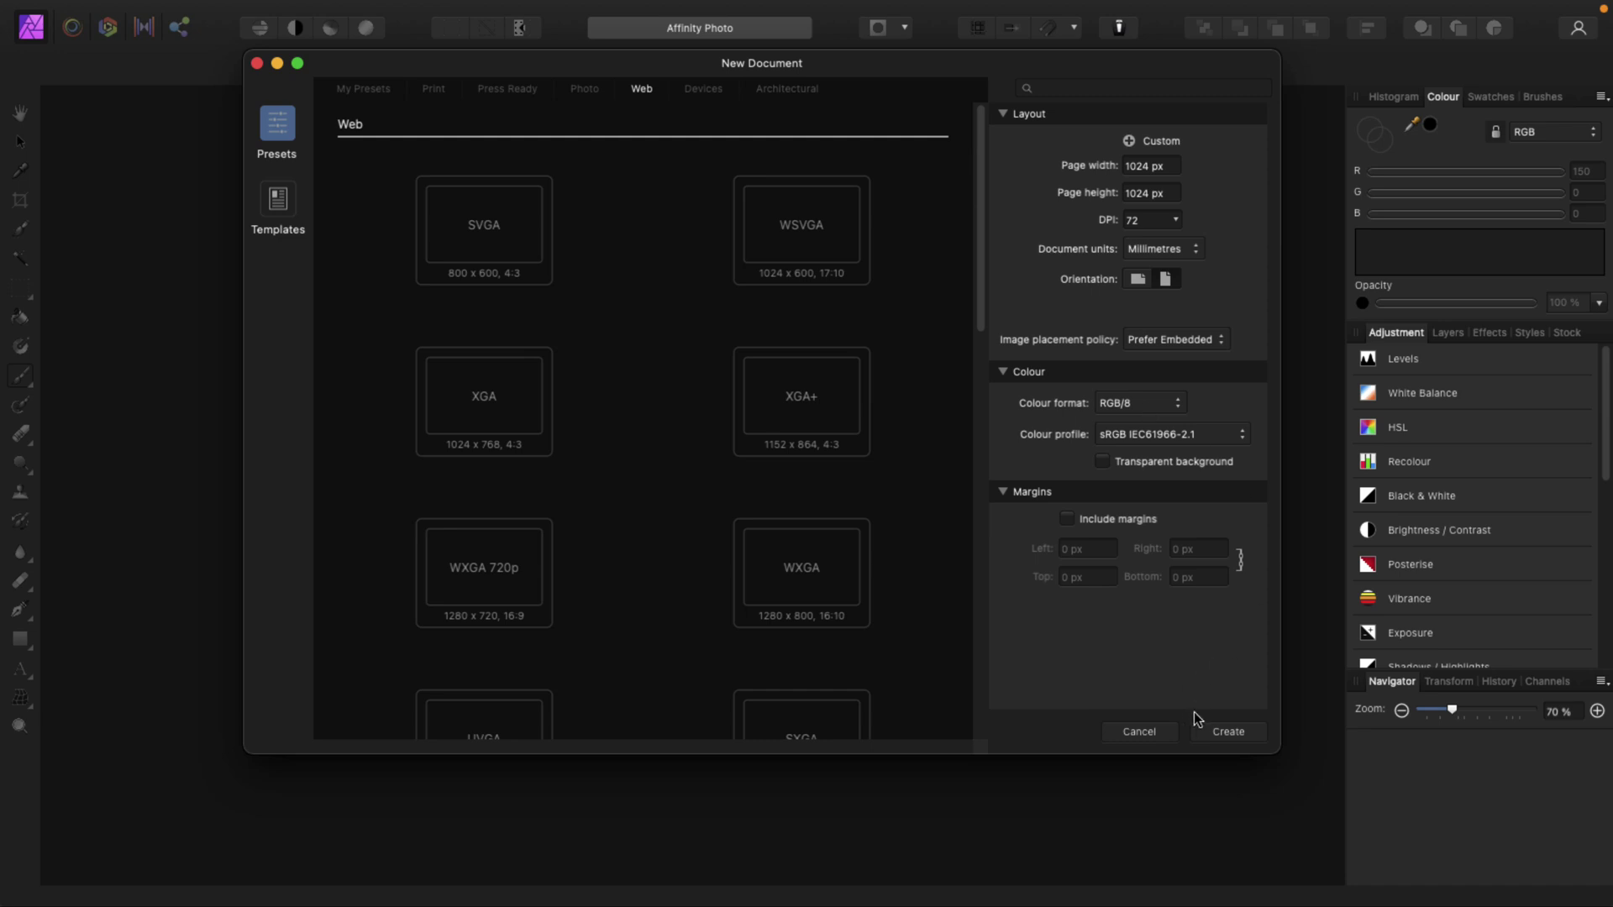
left_click(1223, 732)
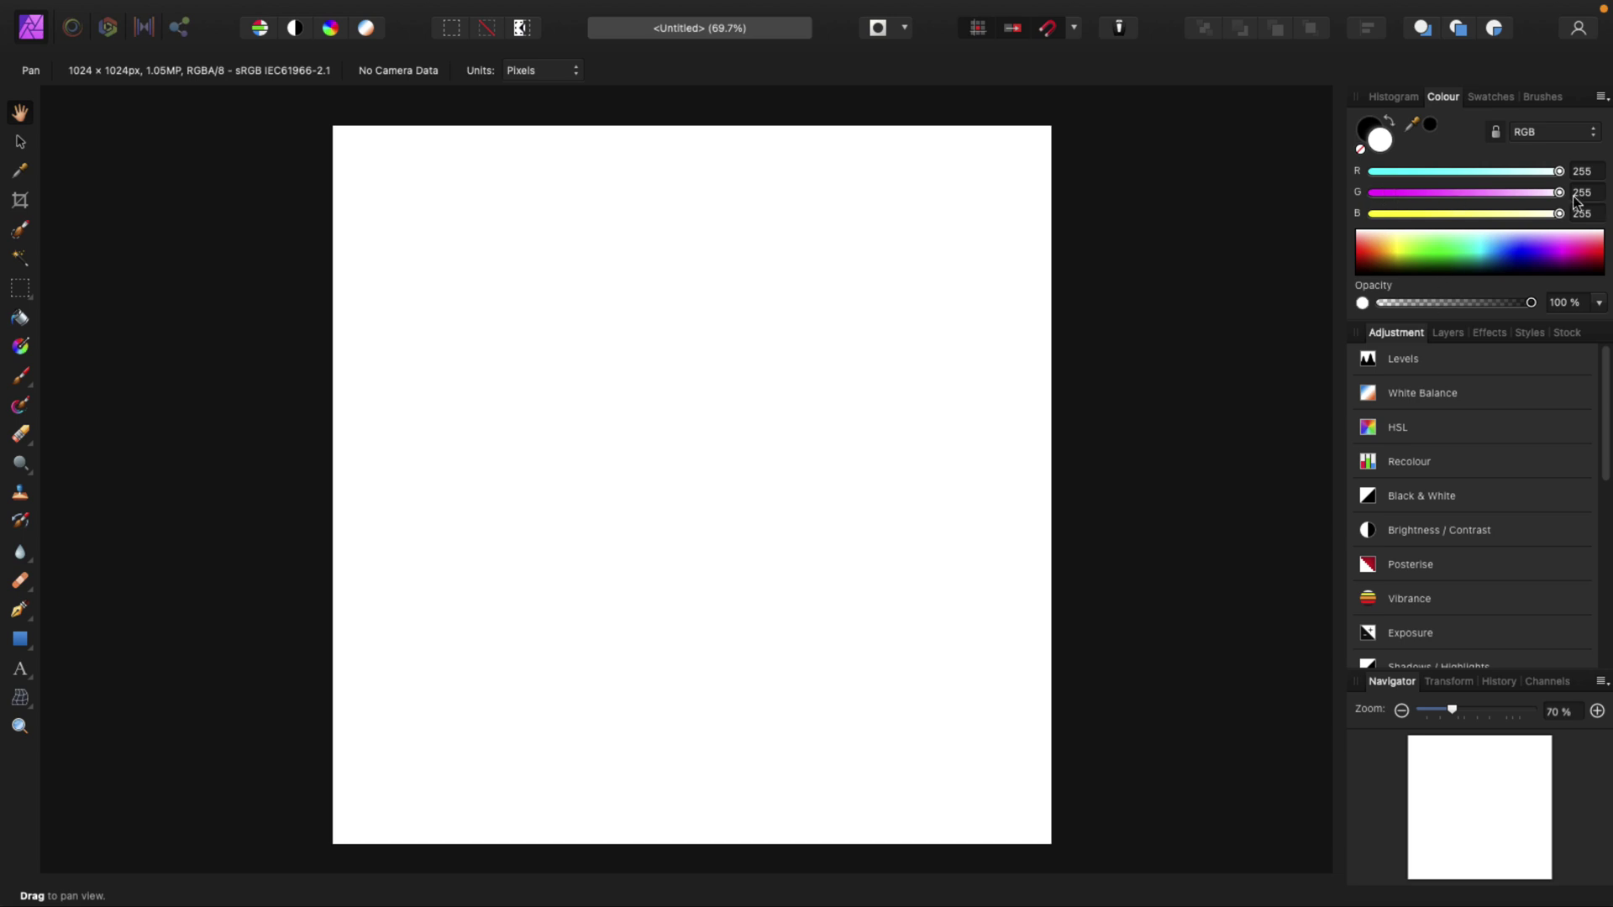
Set the paint colour to R 255, G 0, B 0 and choose the 128 px brush from the Sprays and Spatters category
left_click_drag(1558, 192, 1371, 193)
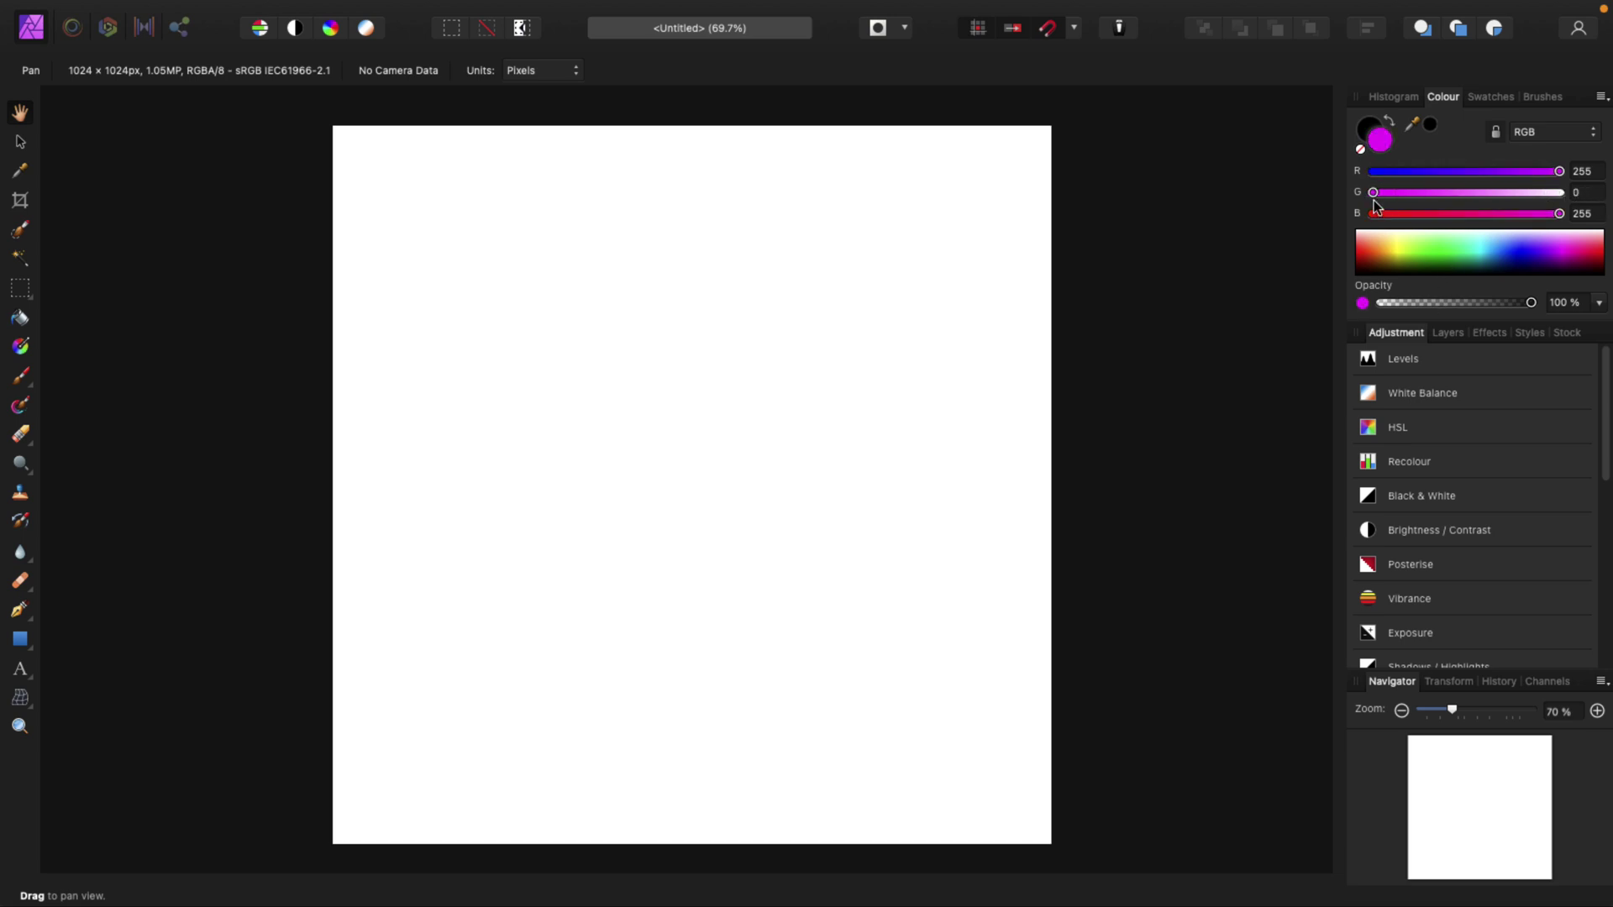
left_click_drag(1560, 213, 1331, 217)
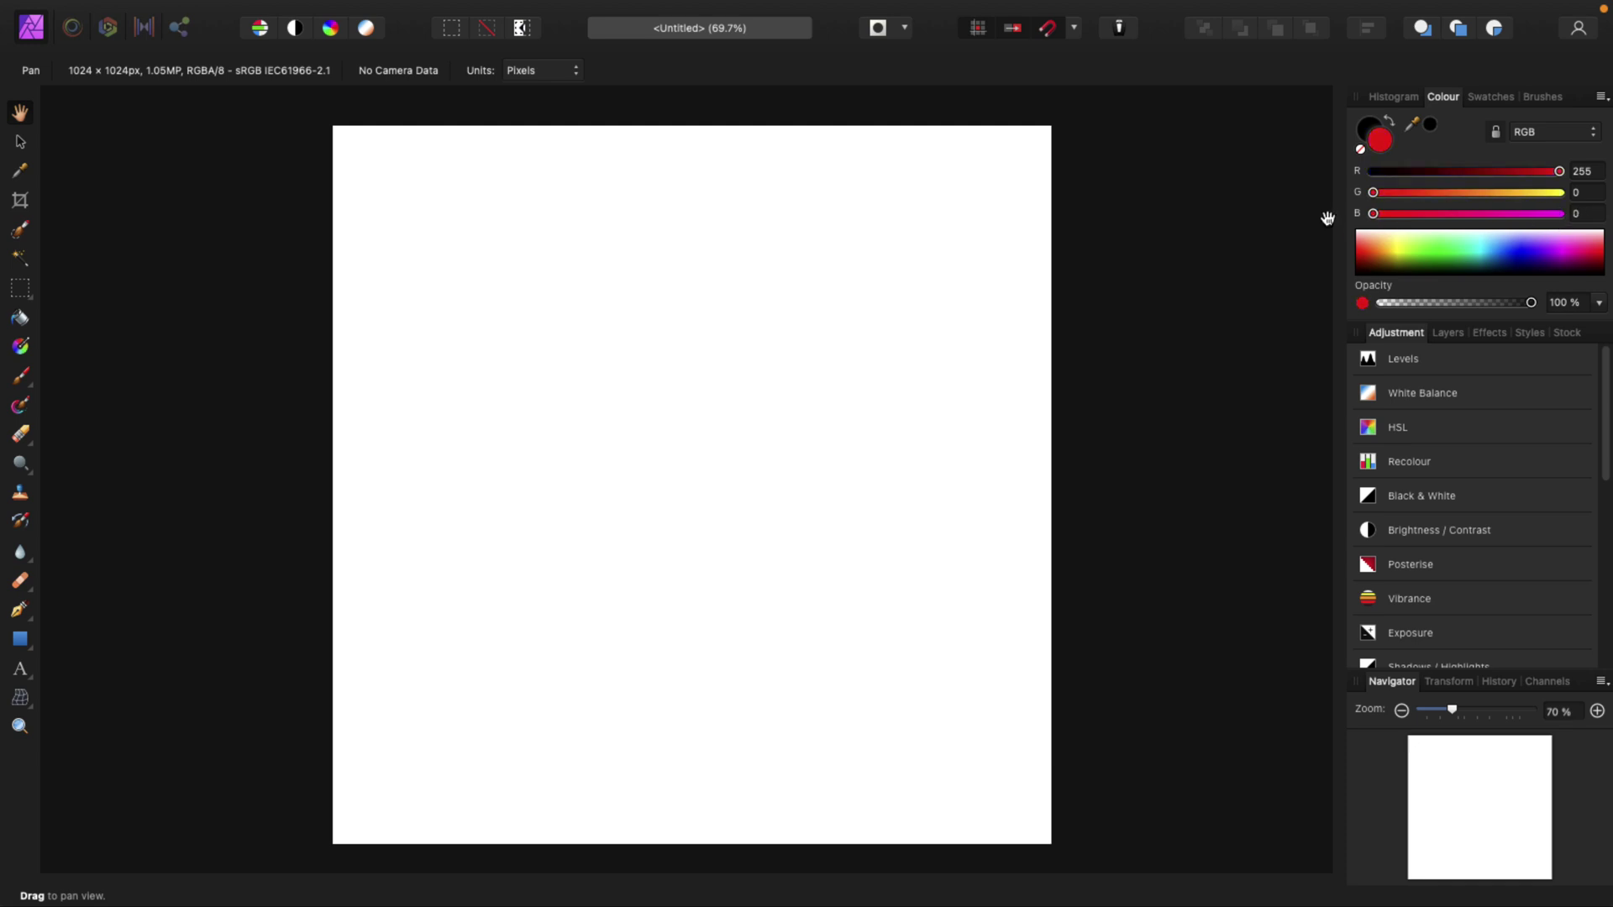
left_click(21, 232)
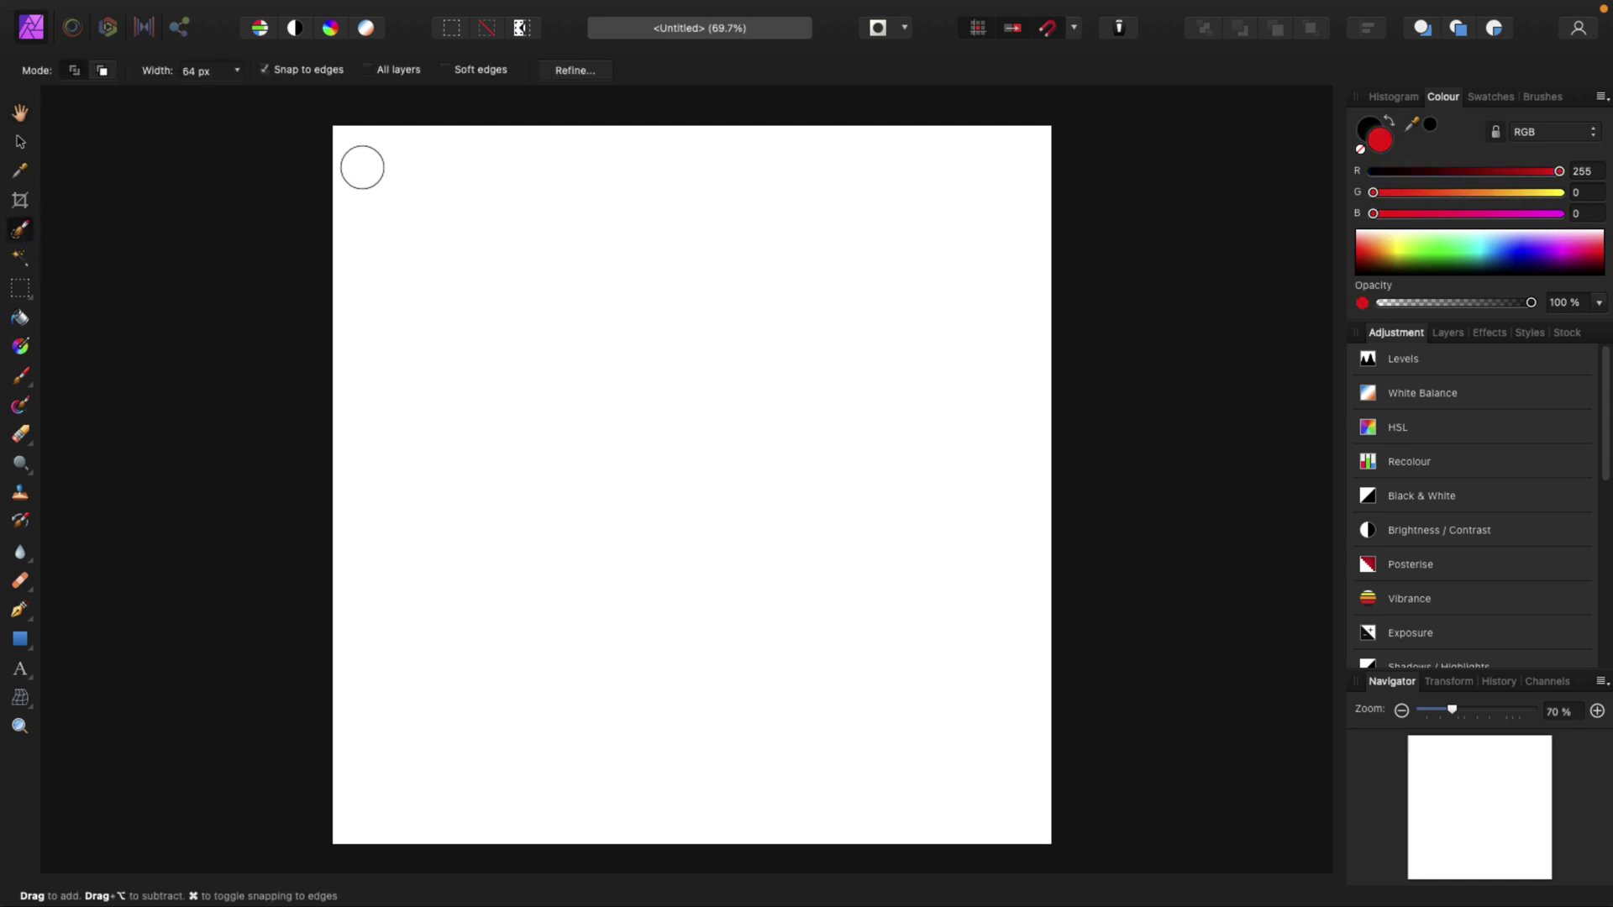
mouse_move(1544, 67)
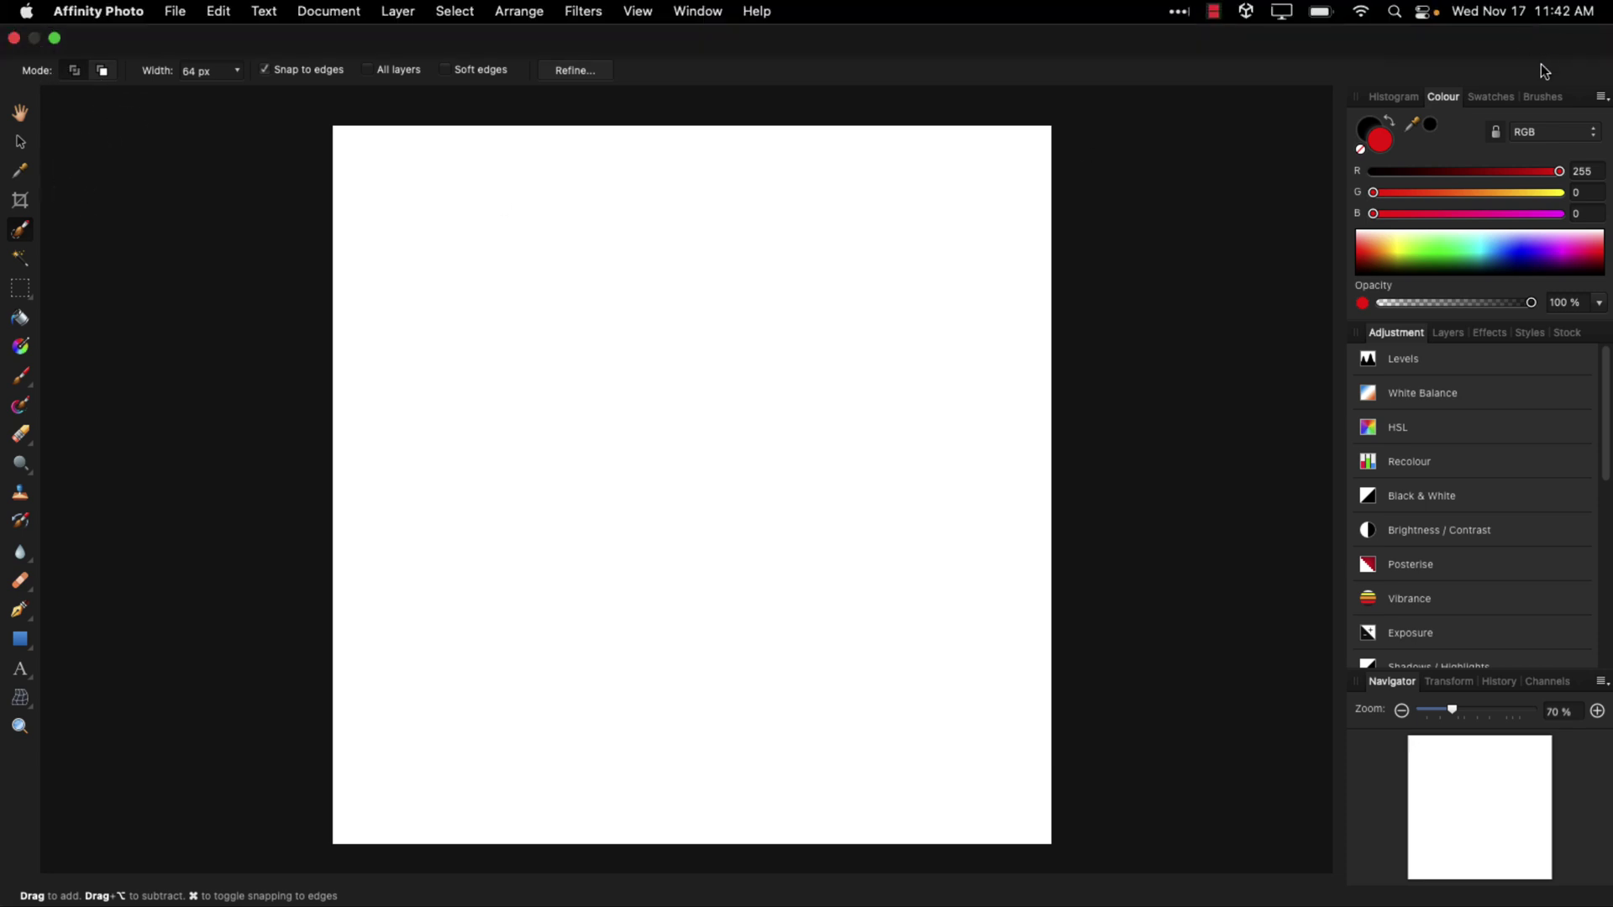
left_click(1543, 96)
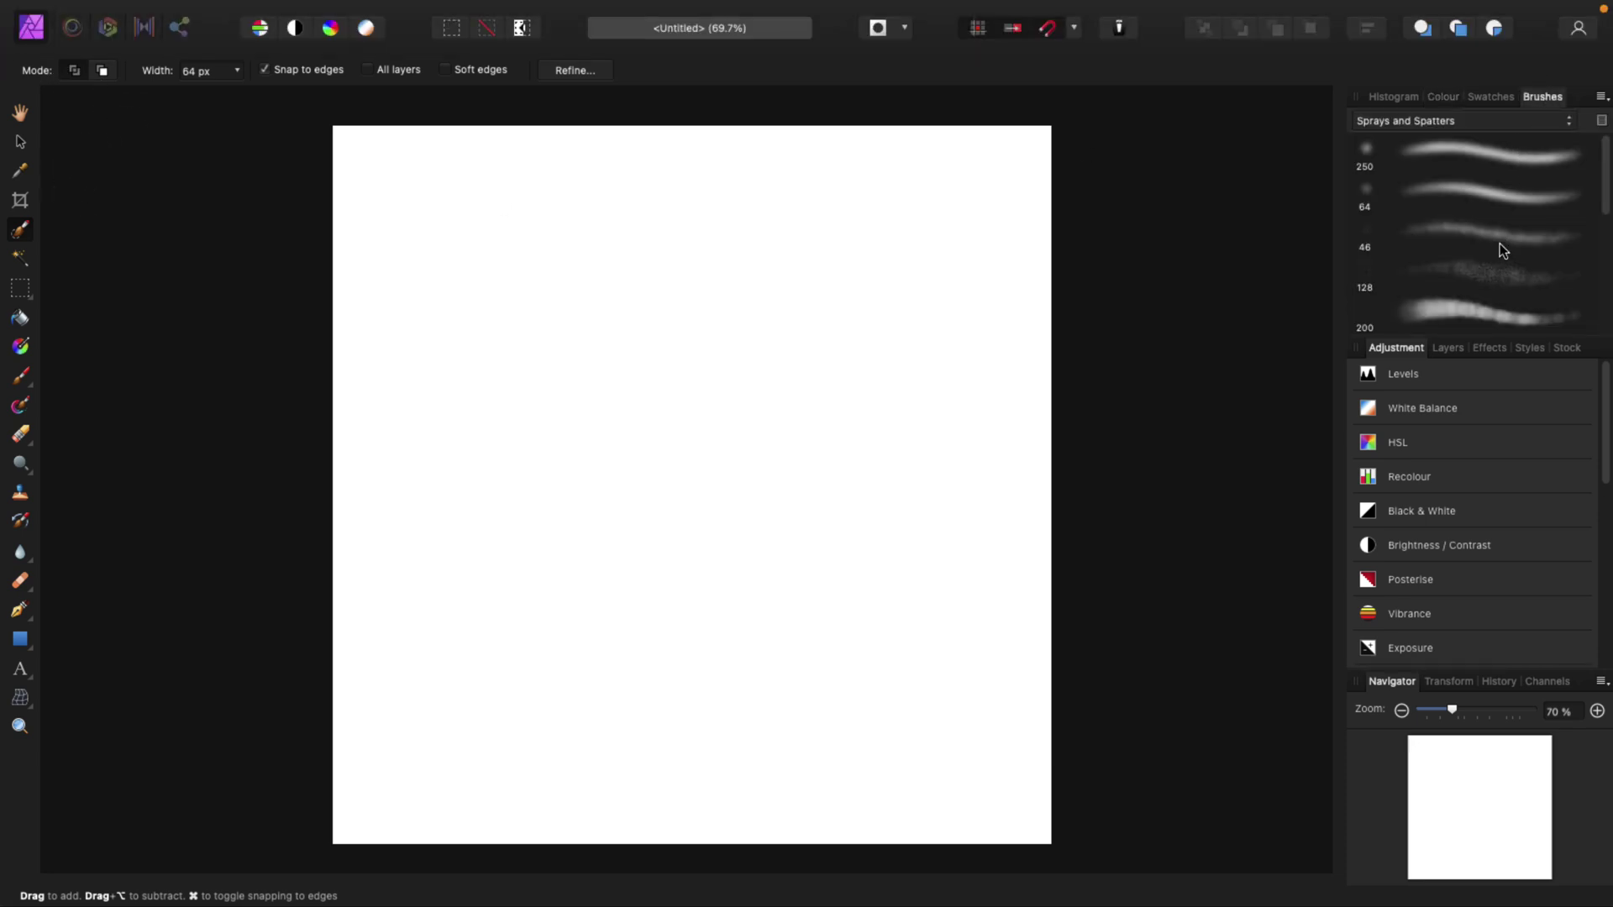
left_click(1499, 271)
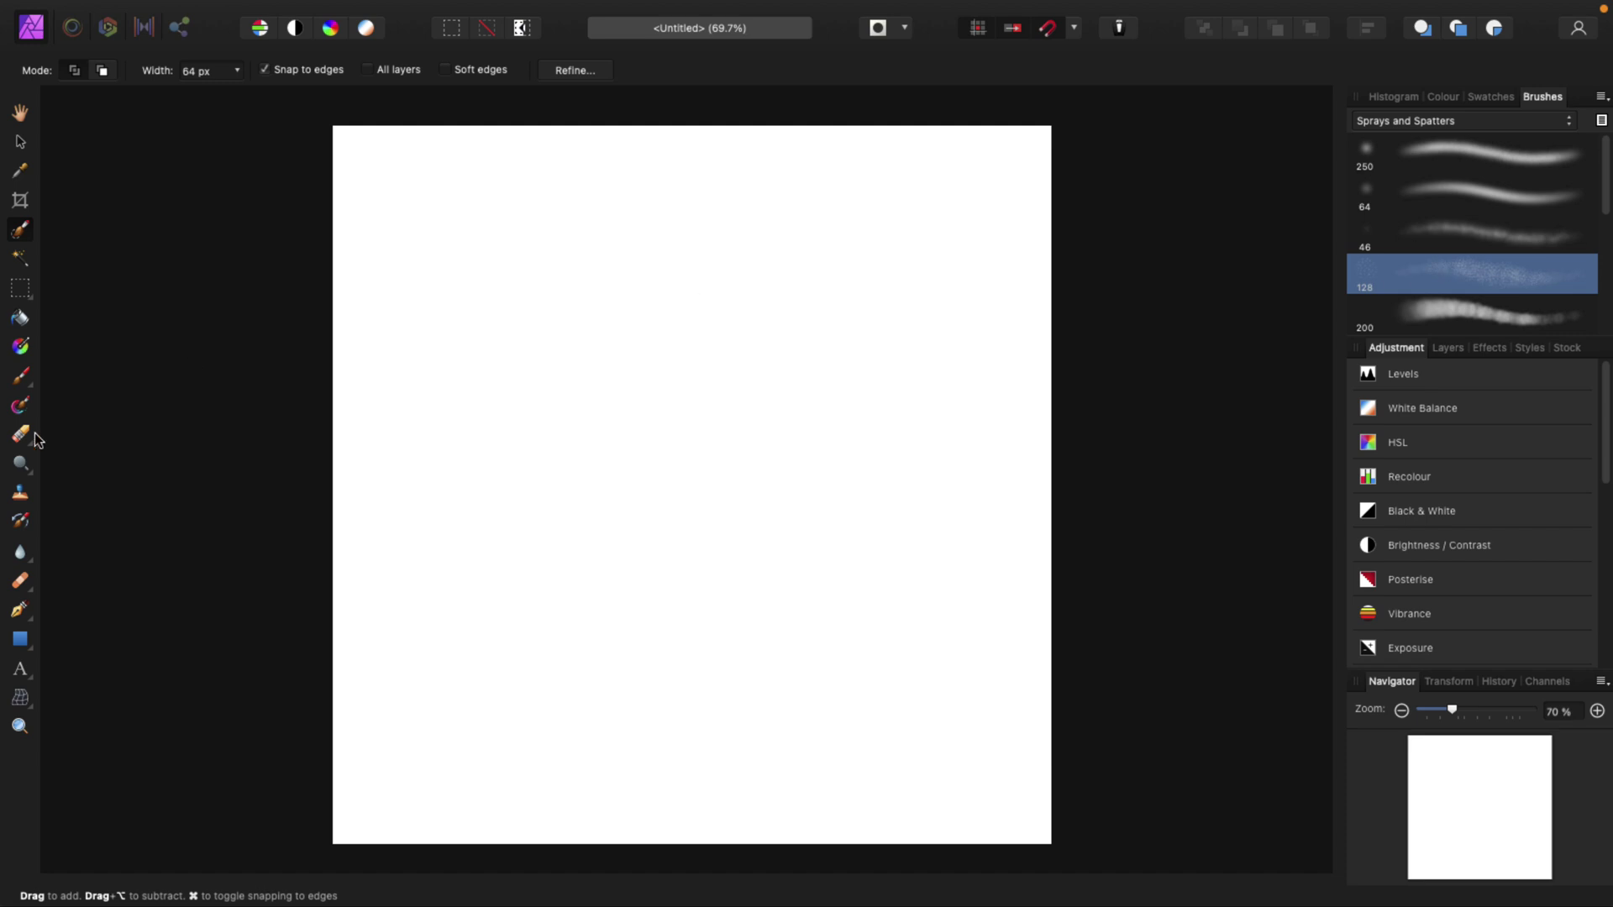
left_click(1442, 96)
Clear the selection brushed onto the canvas with the Selection Brush and switch to the Paint Brush tool
mouse_move(639, 331)
left_mouse_down()
mouse_move(841, 369)
mouse_move(828, 431)
left_mouse_up()
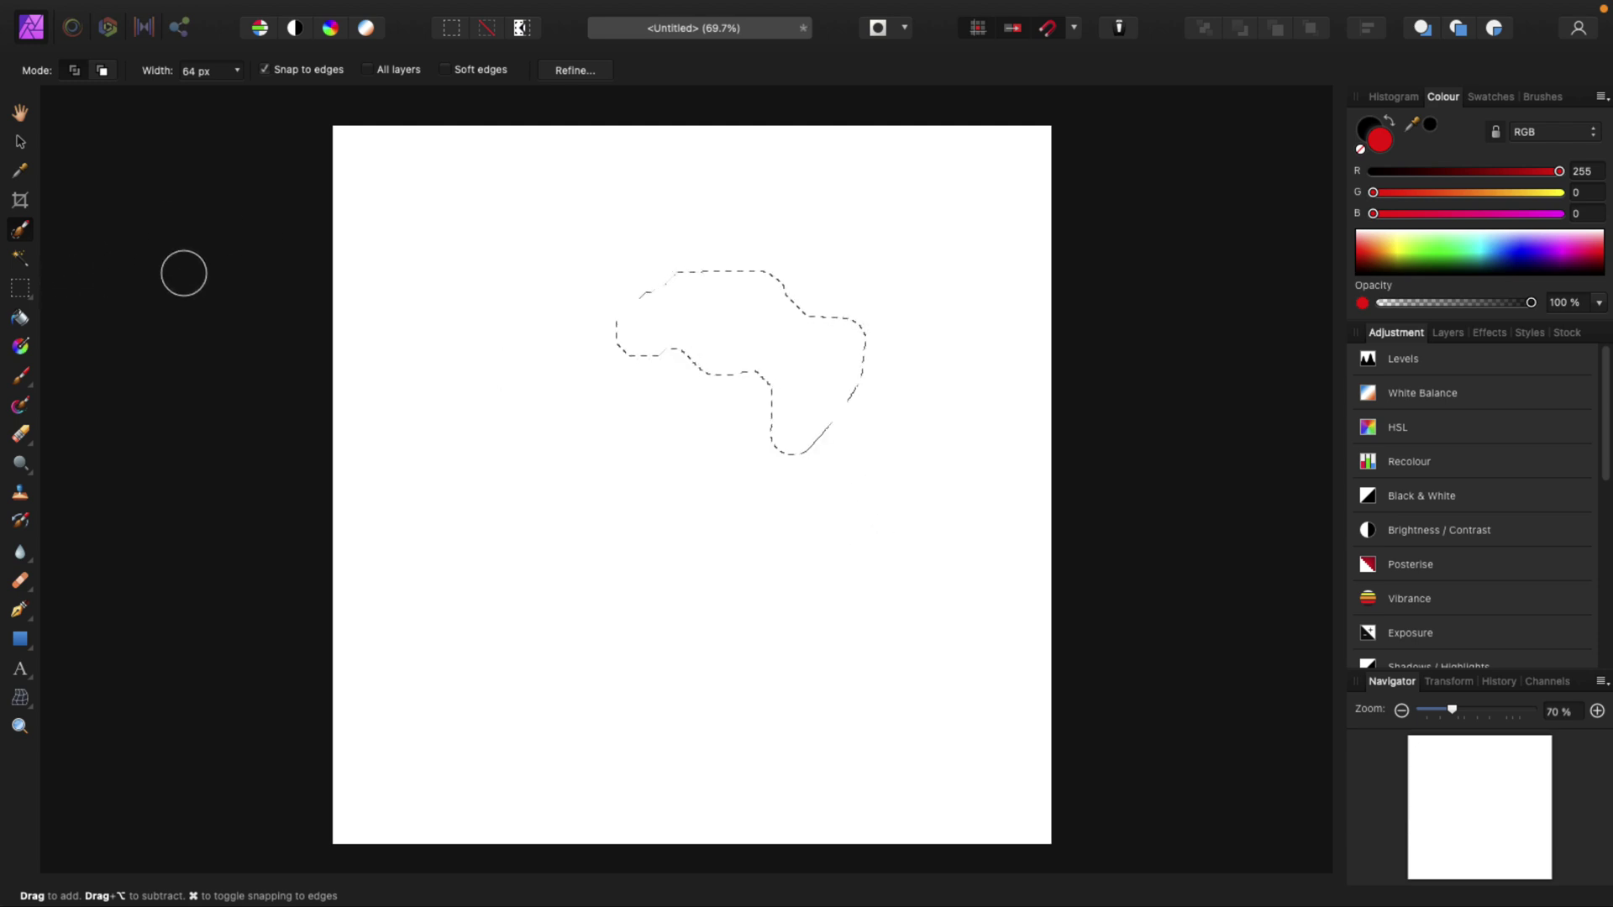
key("super+d")
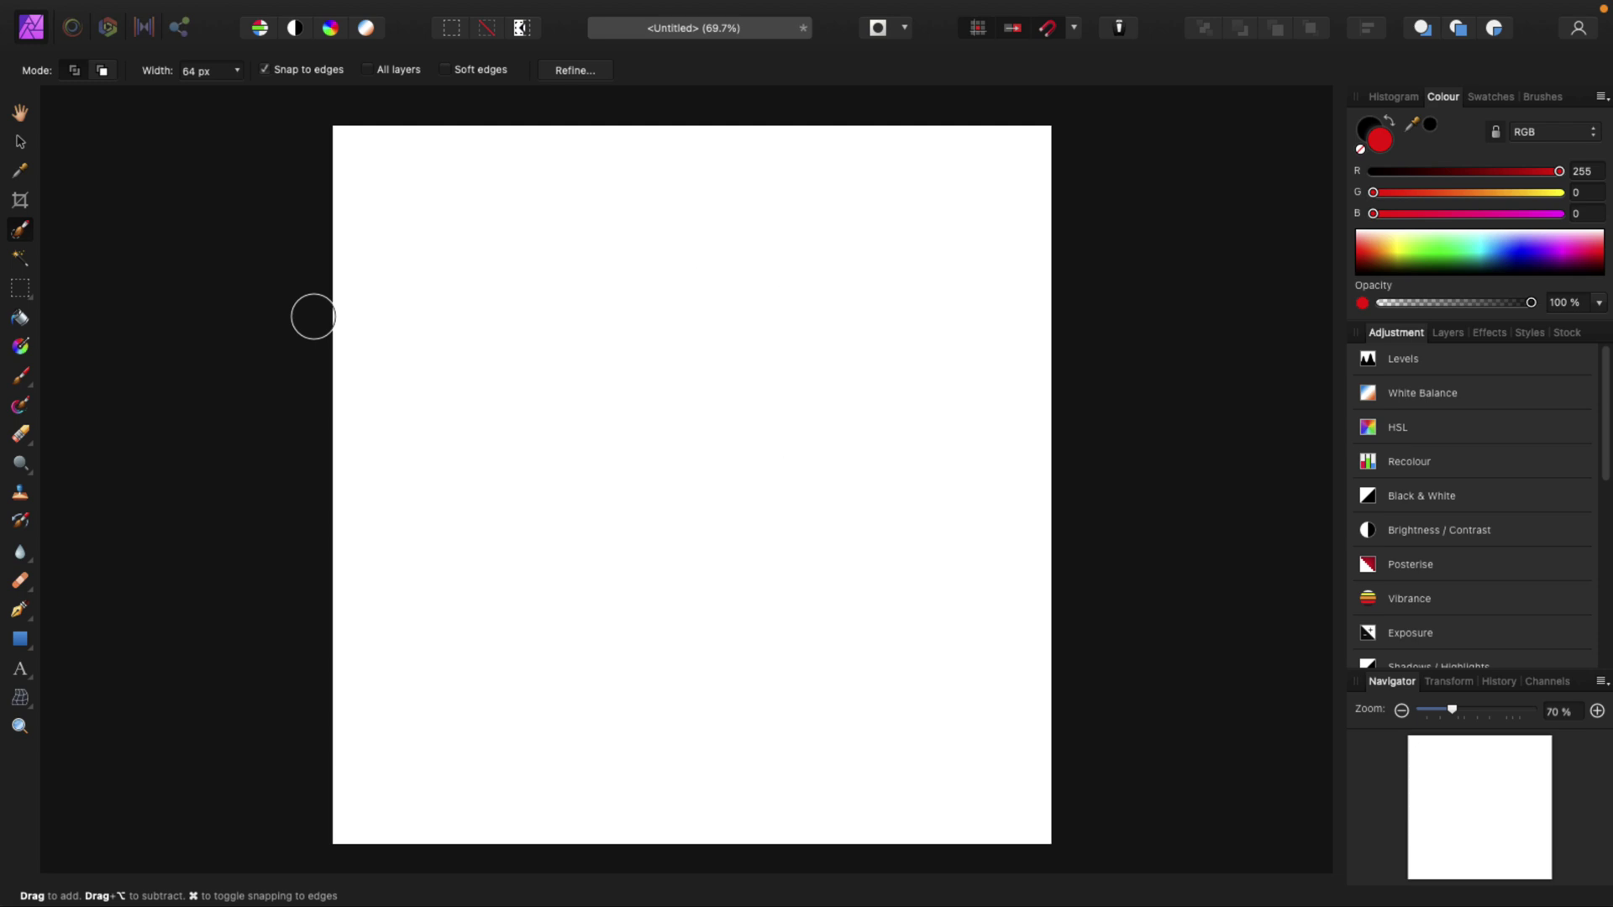
left_click(20, 376)
key("x")
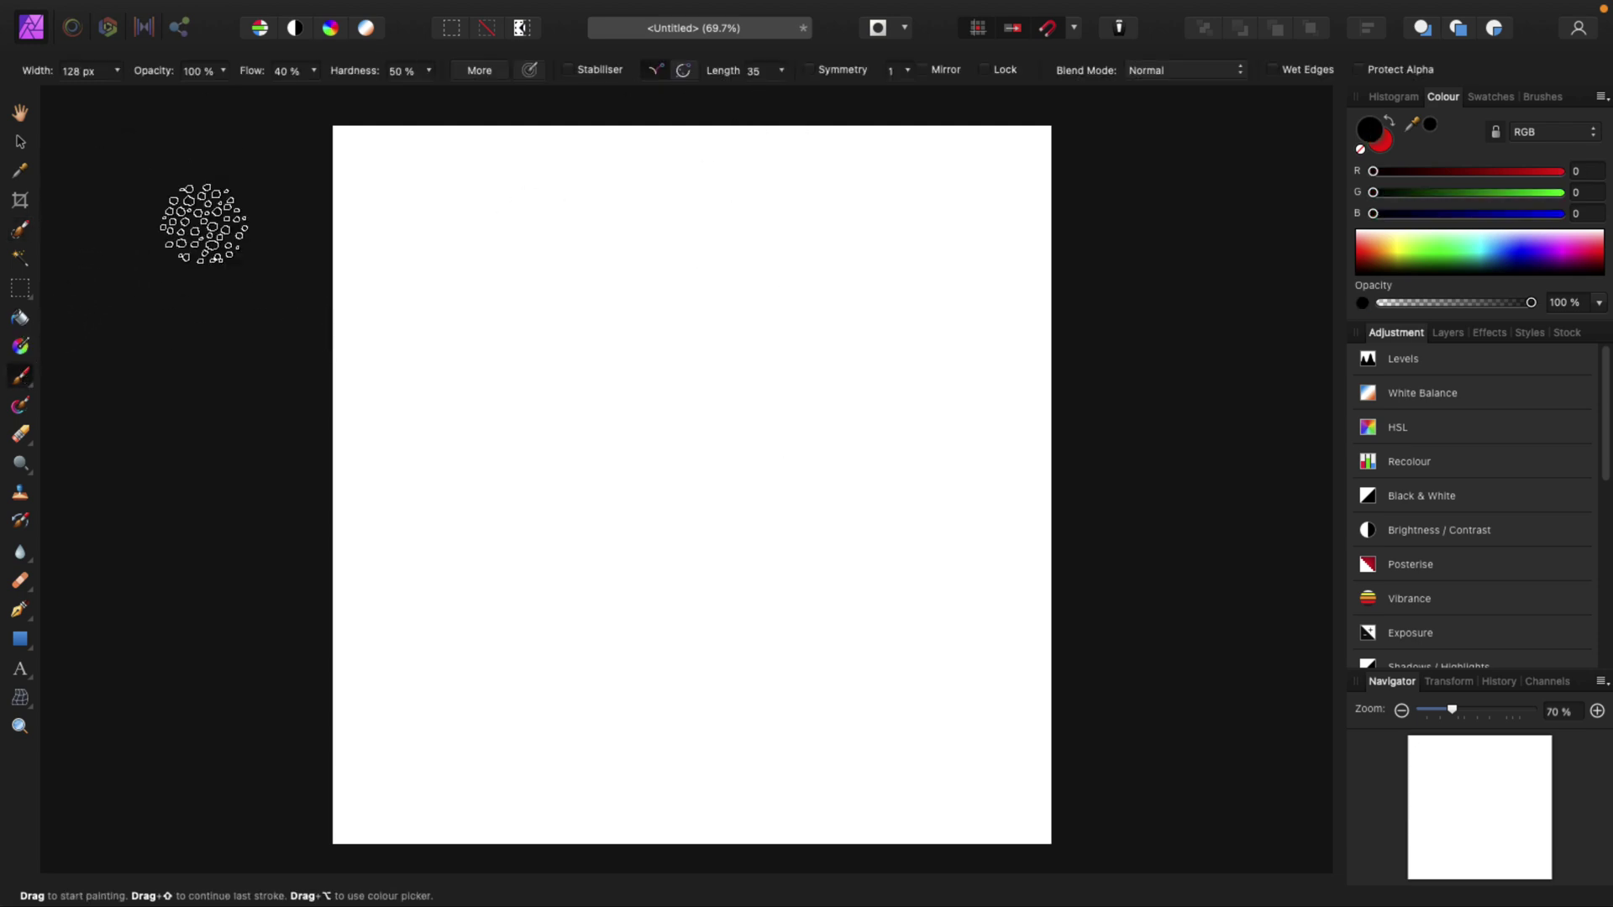
mouse_move(468, 245)
left_mouse_down()
mouse_move(627, 257)
mouse_move(573, 341)
mouse_move(764, 433)
left_mouse_up()
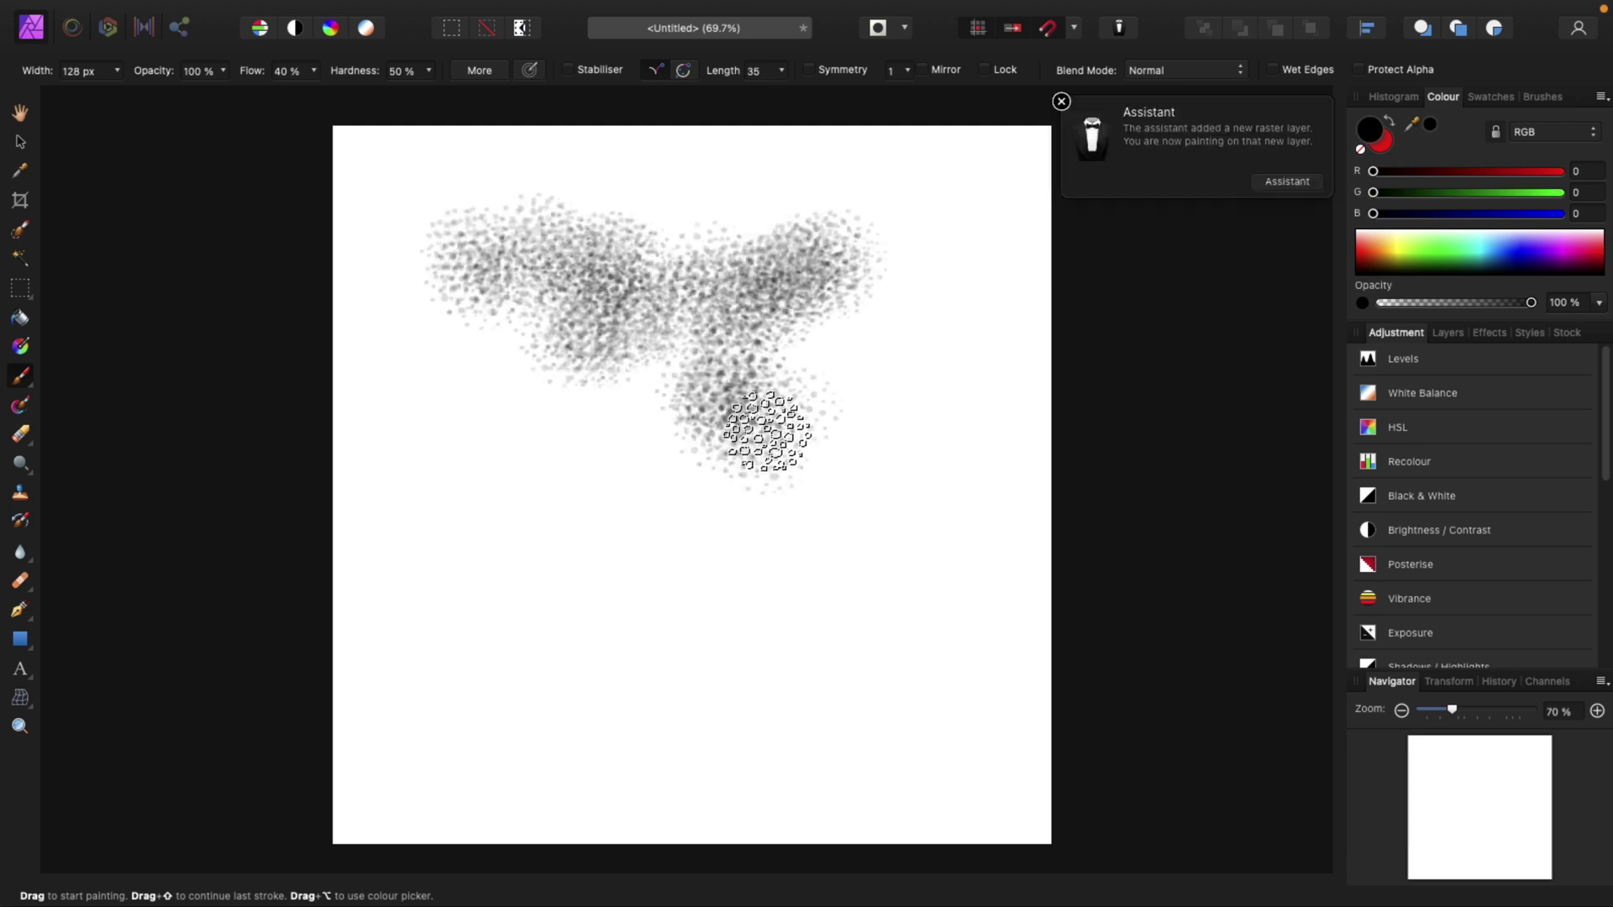
key("super+z")
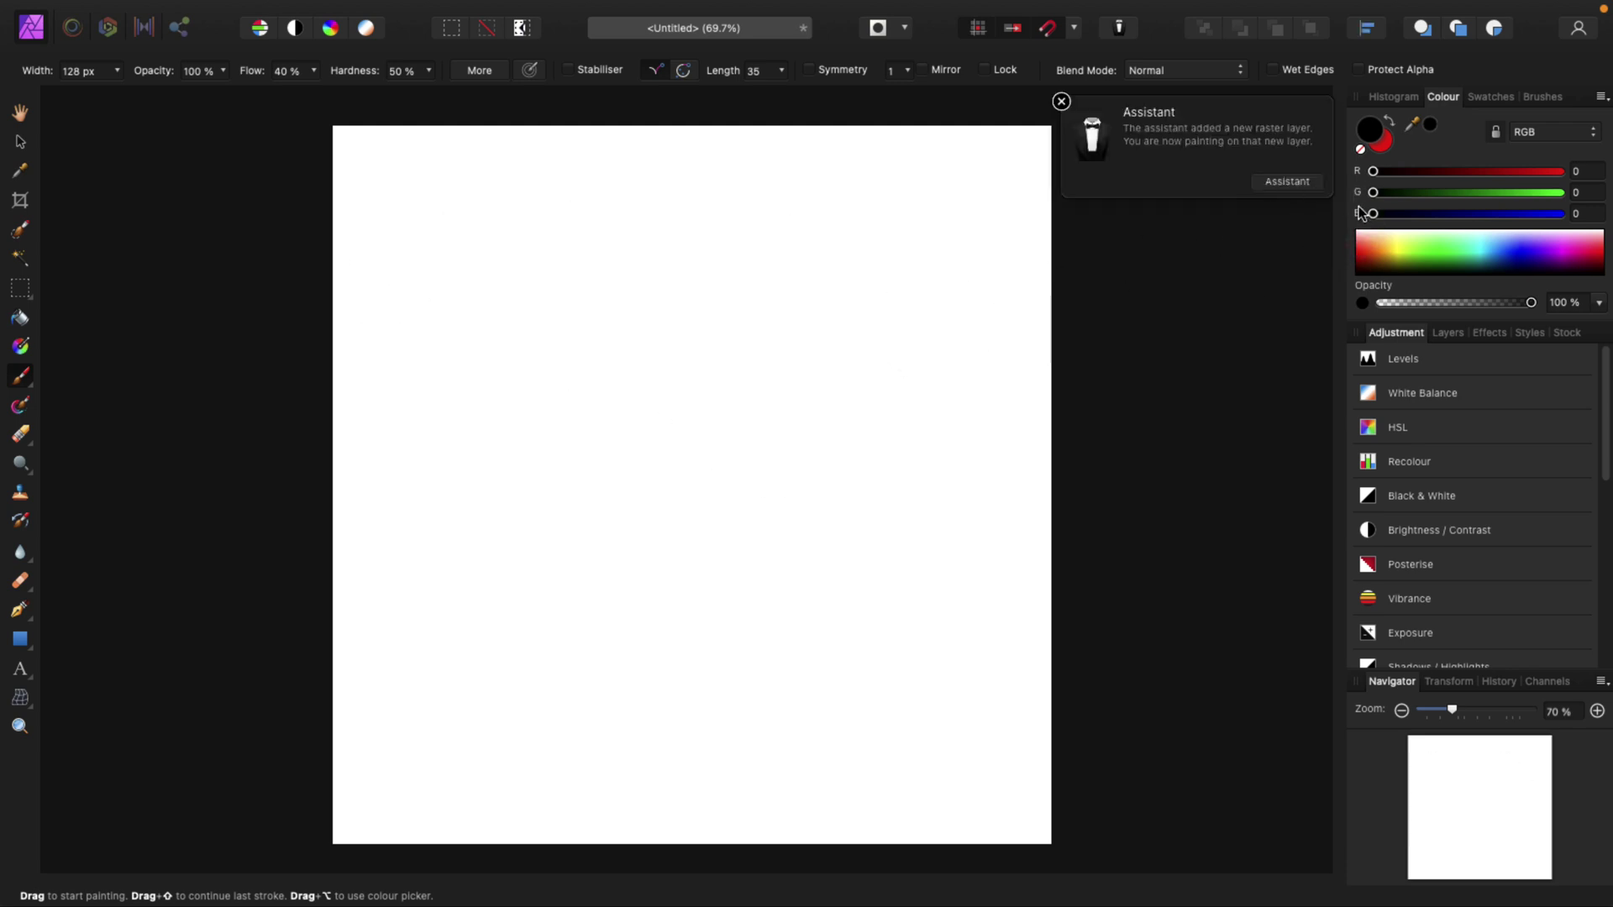
left_click(1382, 145)
Spray pure red over most of the canvas, then add darker red patches with R set to 135
mouse_move(680, 290)
left_mouse_down()
mouse_move(487, 270)
mouse_move(821, 461)
mouse_move(862, 765)
mouse_move(526, 748)
mouse_move(457, 475)
mouse_move(431, 126)
mouse_move(1019, 160)
mouse_move(918, 846)
mouse_move(994, 583)
mouse_move(870, 402)
mouse_move(683, 666)
mouse_move(577, 547)
mouse_move(551, 257)
left_mouse_up()
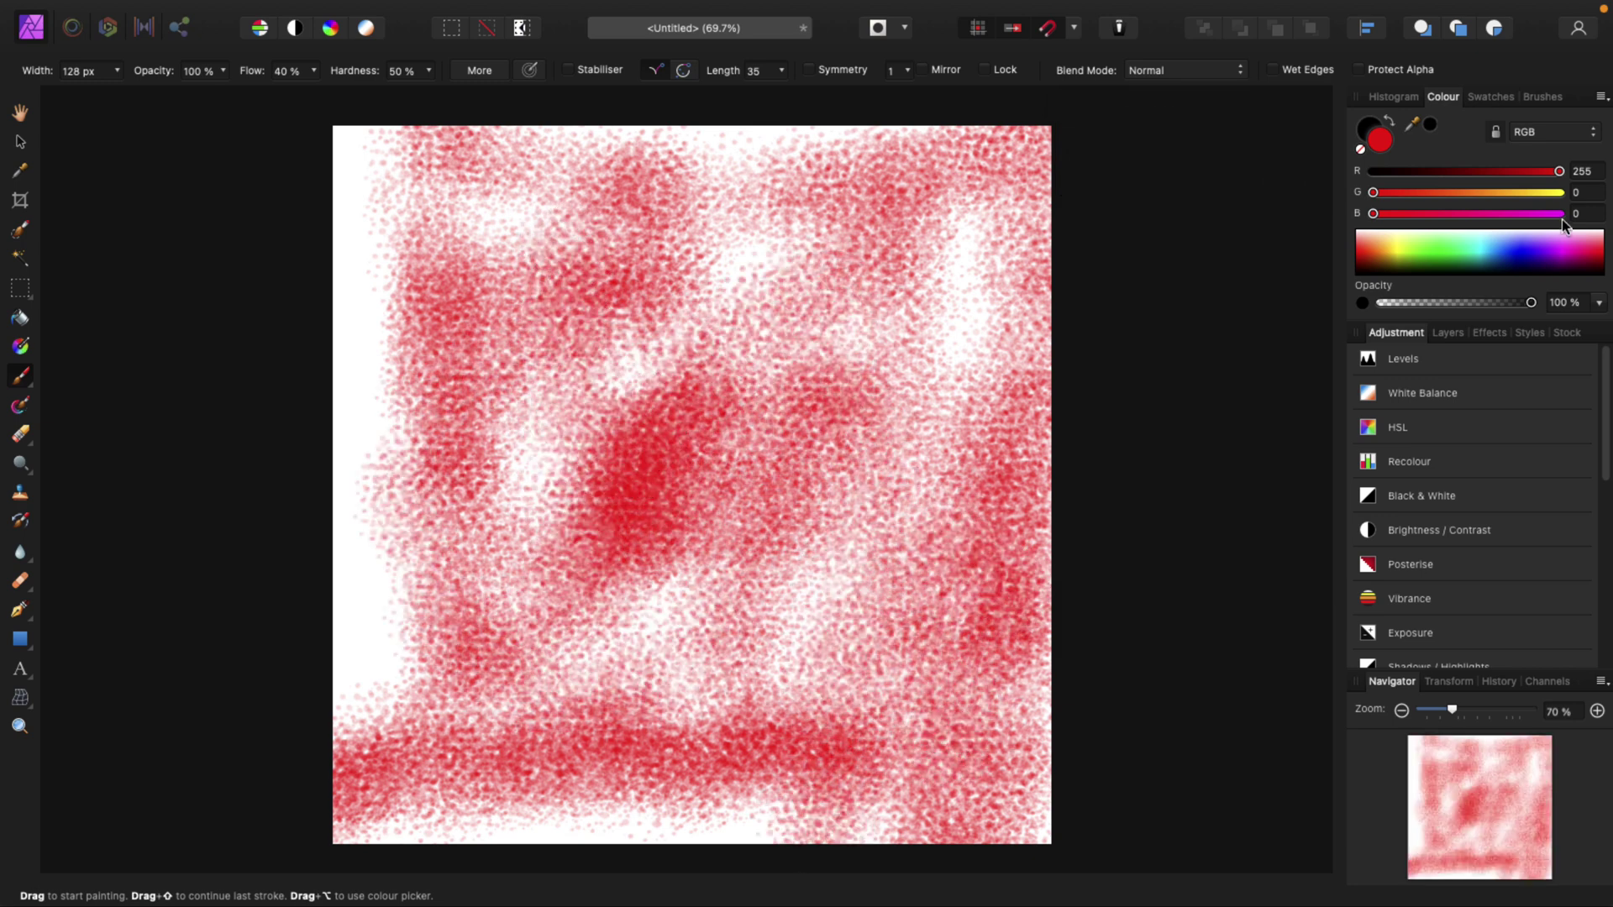
left_click(1471, 170)
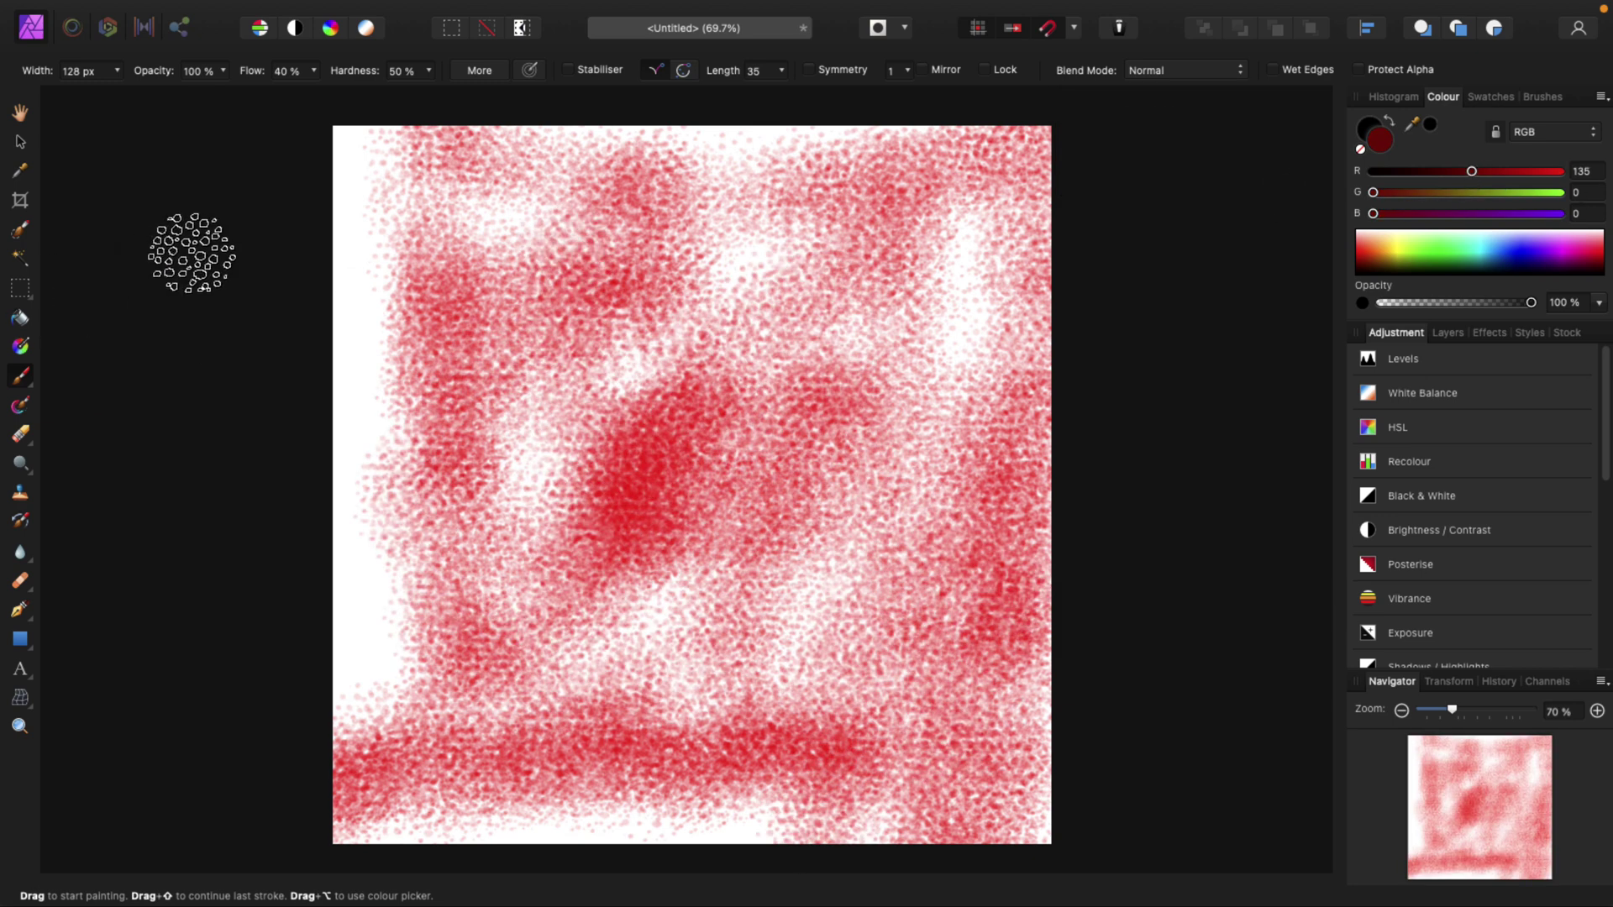
mouse_move(345, 126)
left_mouse_down()
mouse_move(310, 508)
mouse_move(785, 835)
mouse_move(1066, 739)
mouse_move(1101, 162)
mouse_move(488, 178)
mouse_move(677, 515)
mouse_move(572, 727)
mouse_move(487, 187)
mouse_move(371, 278)
mouse_move(405, 490)
left_mouse_up()
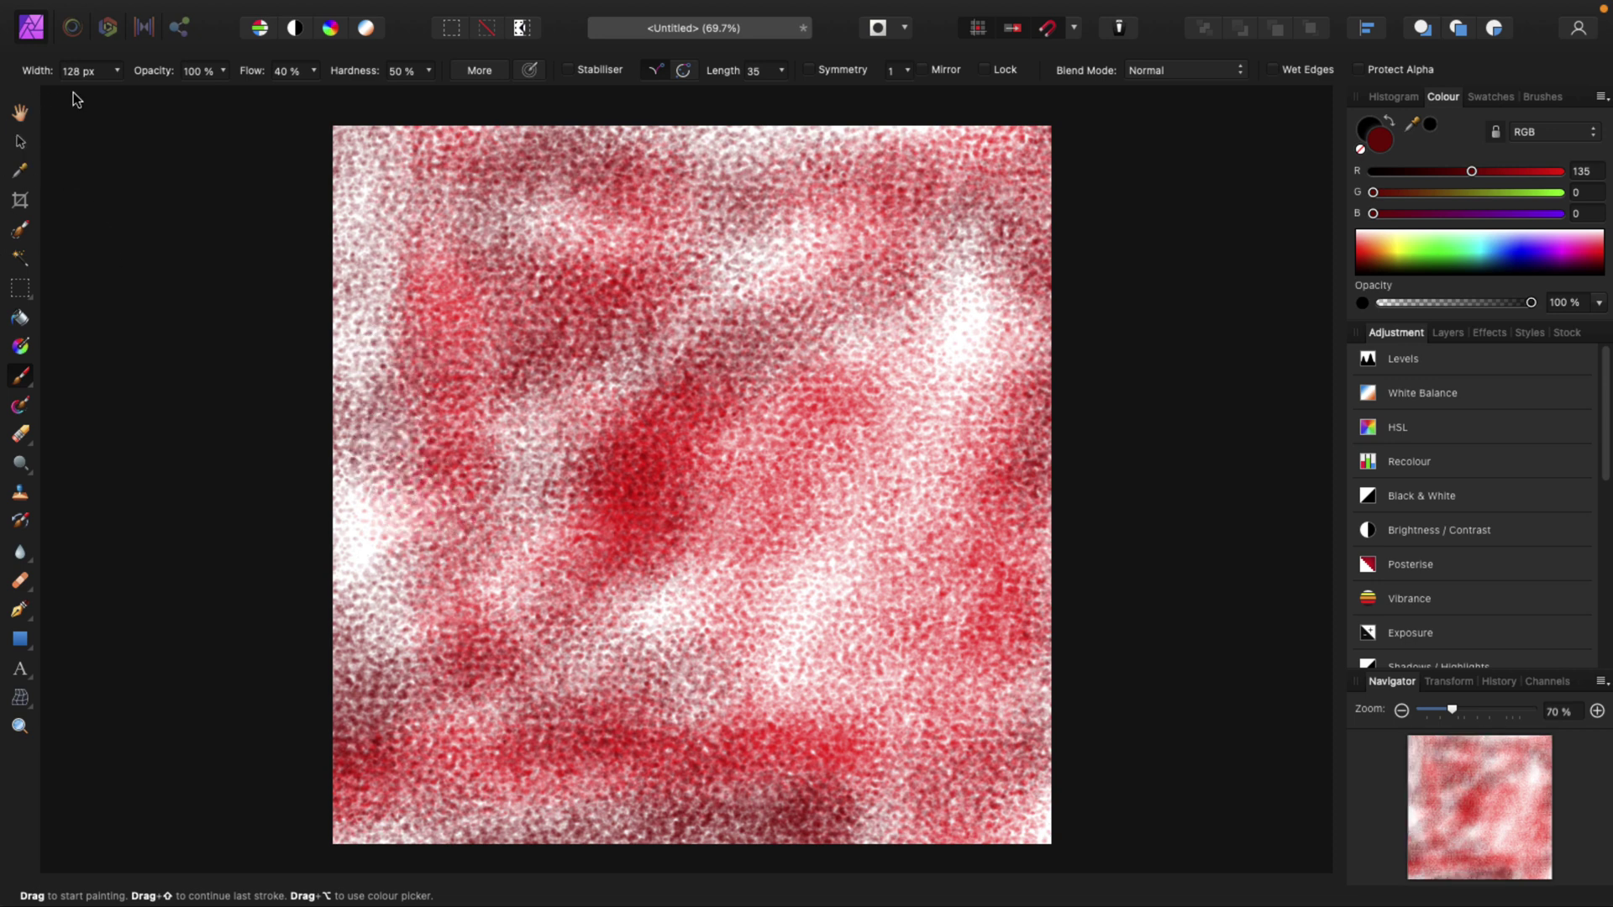
Export the painting as a best-quality JPEG named CloudMap into the project's Assets folder, and in Unity assign it as the Cumulus Map texture
mouse_move(150, 9)
left_click(172, 12)
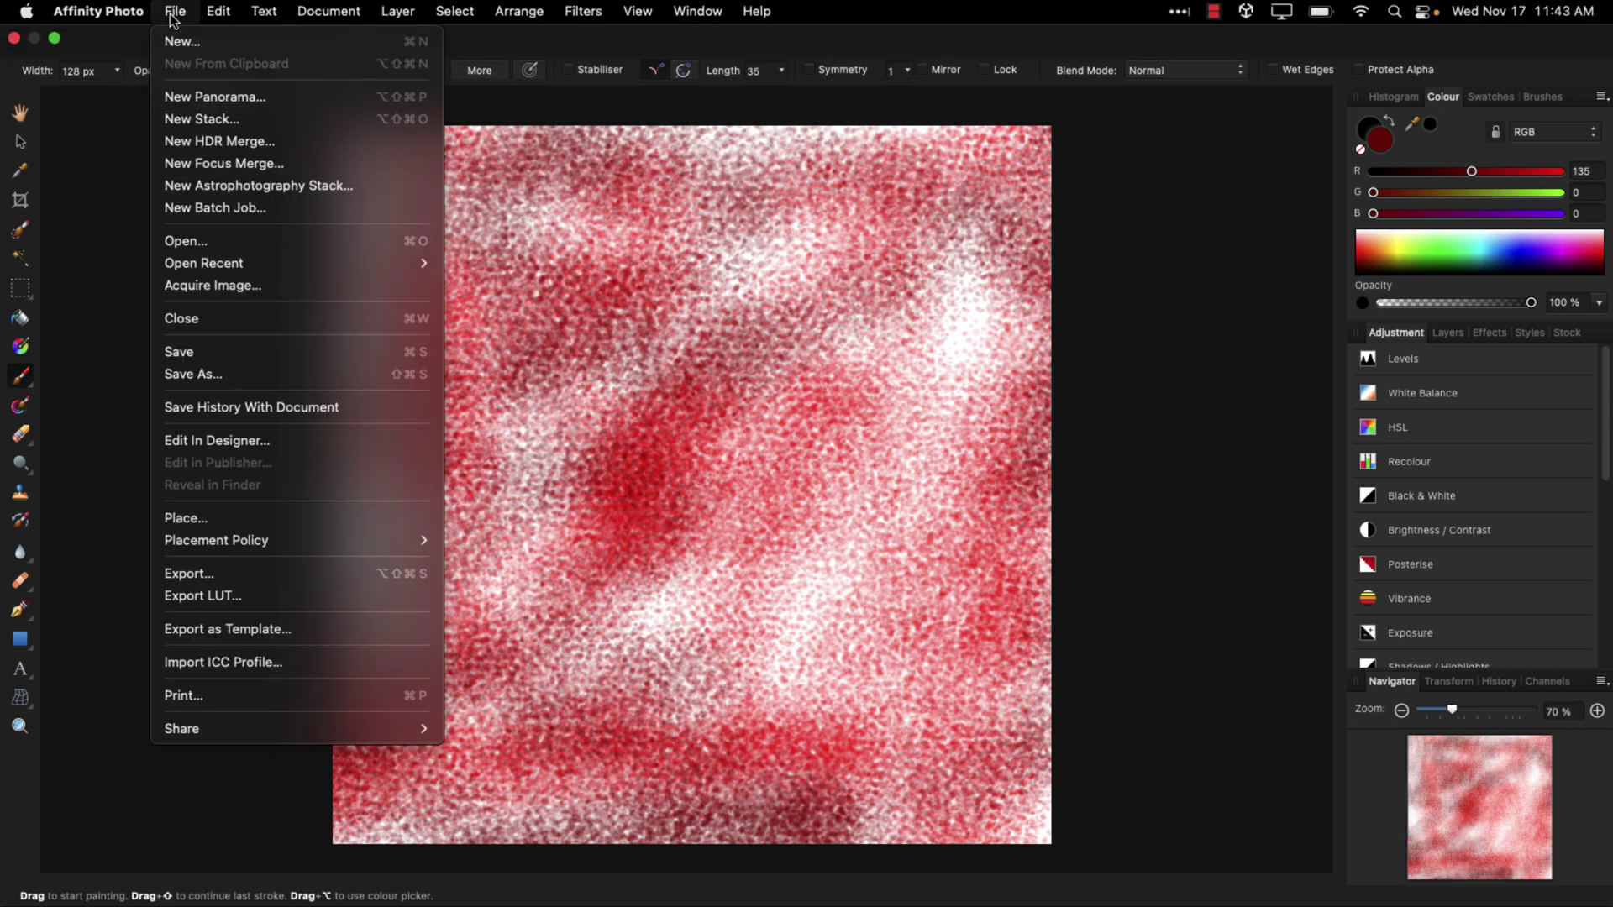
left_click(216, 574)
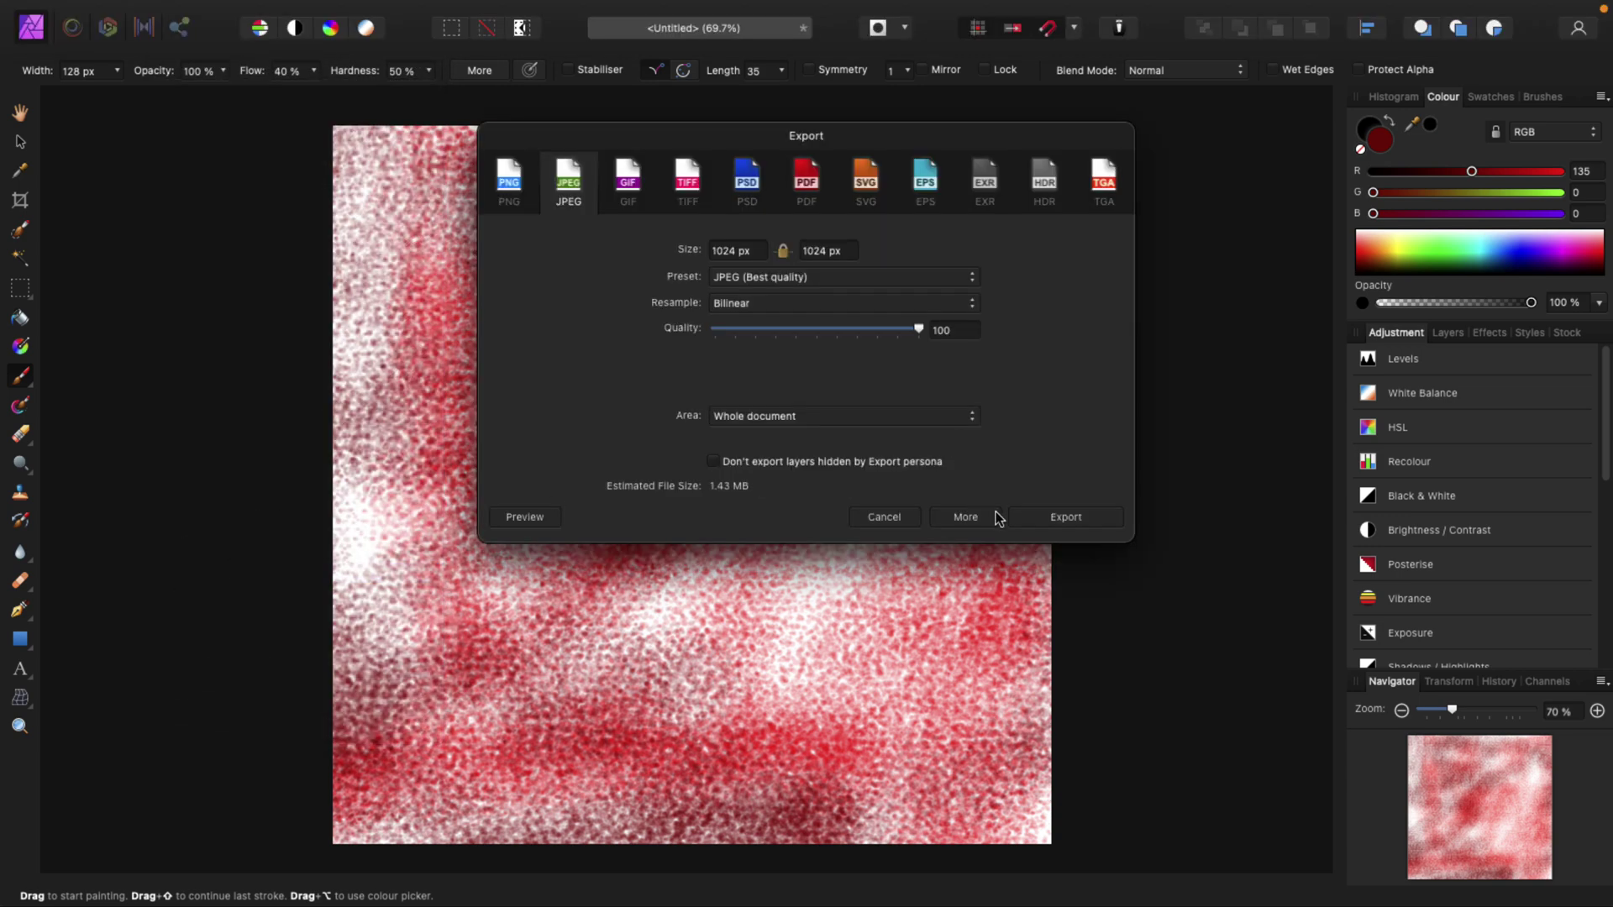
left_click(1050, 517)
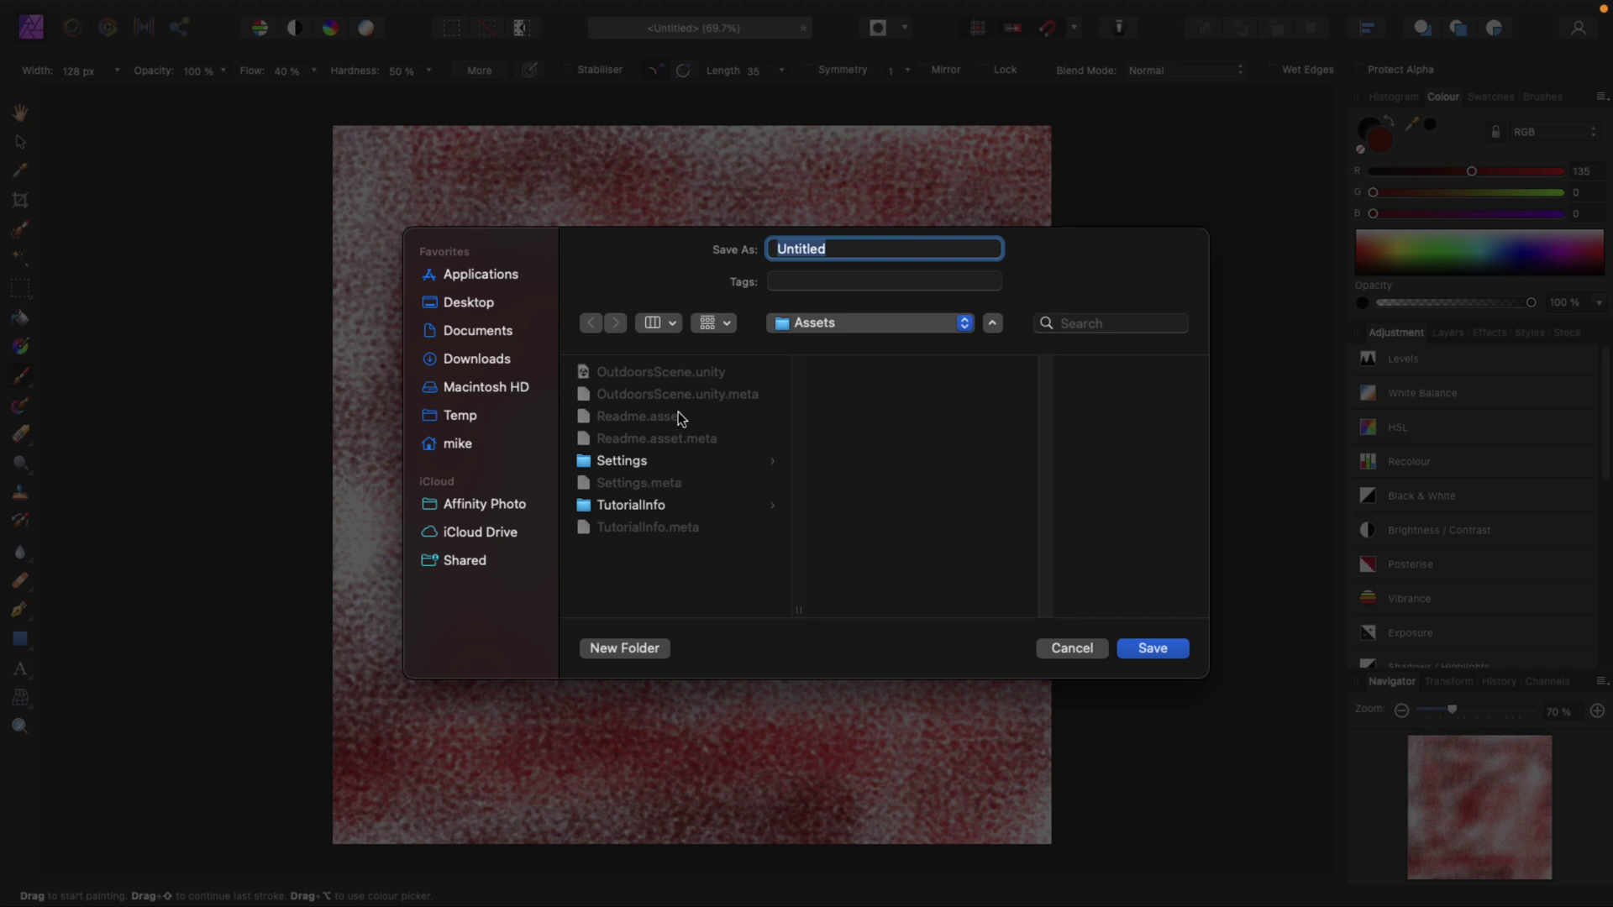
type("CloudMap")
key("Return")
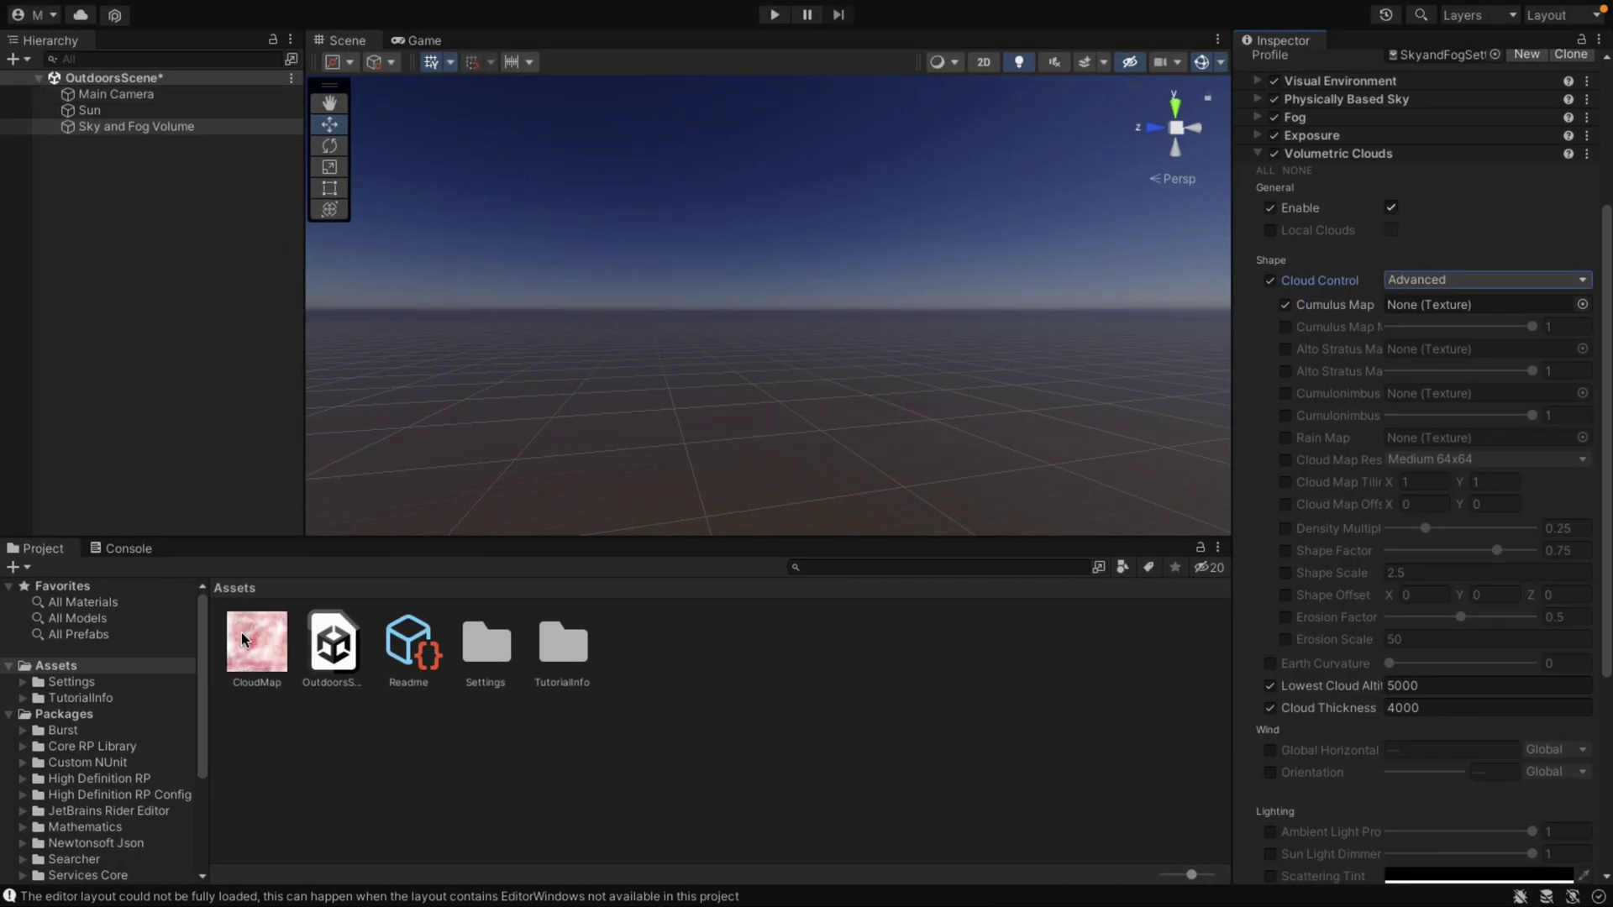
left_click_drag(266, 635, 1415, 305)
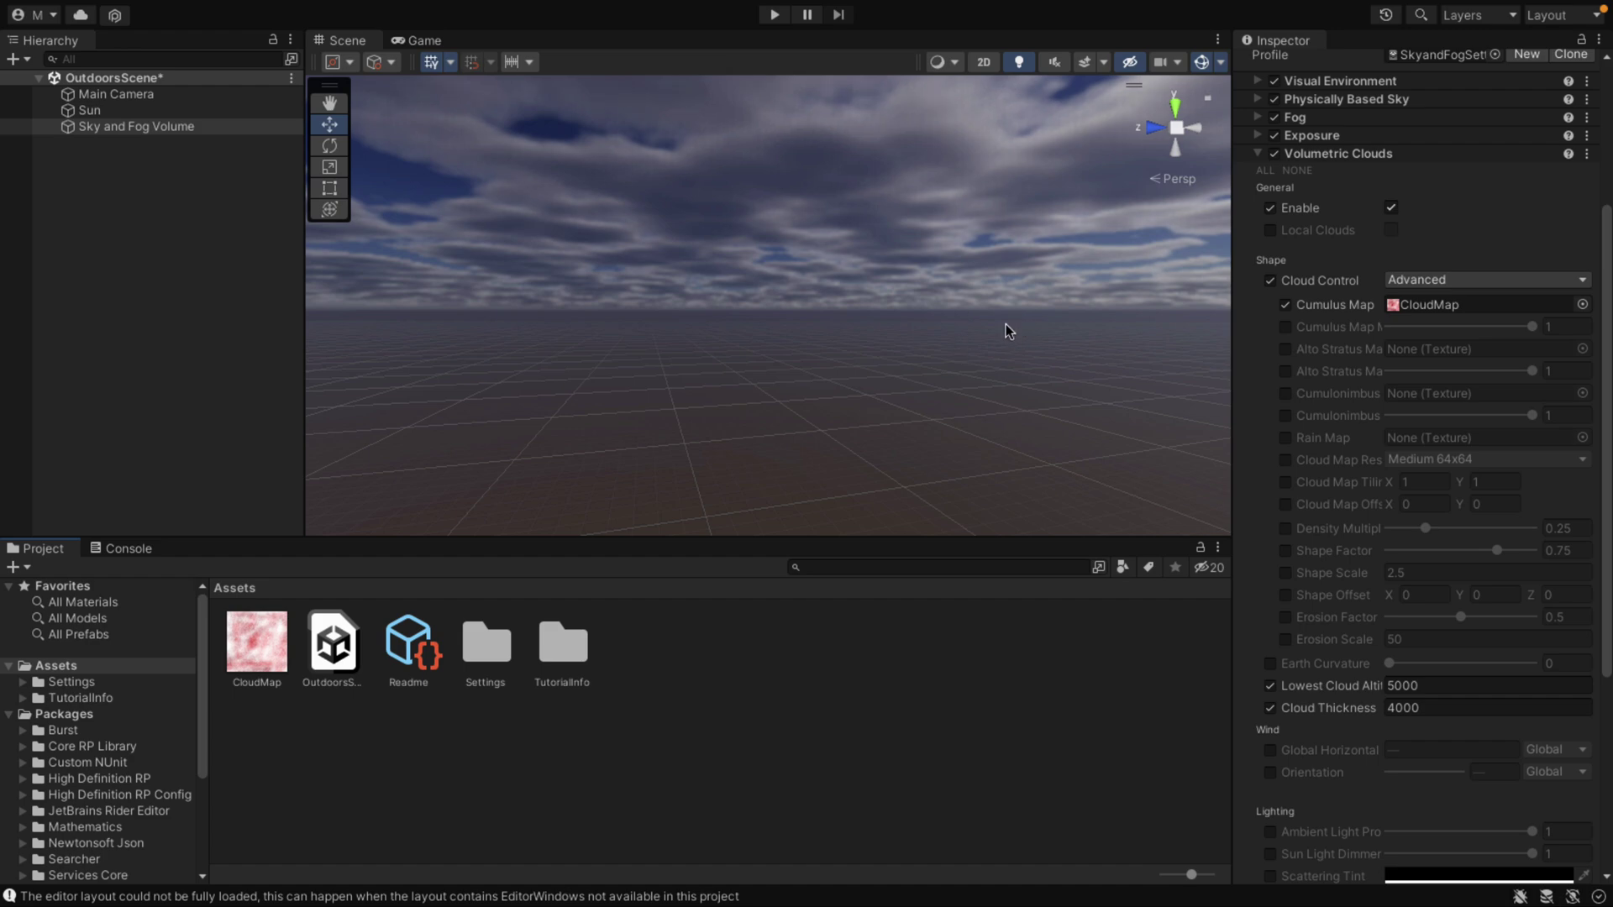
Switch to Affinity Photo and spray green strokes over the red map, first with G 224 and then darker with G 131
key("ctrl+Right")
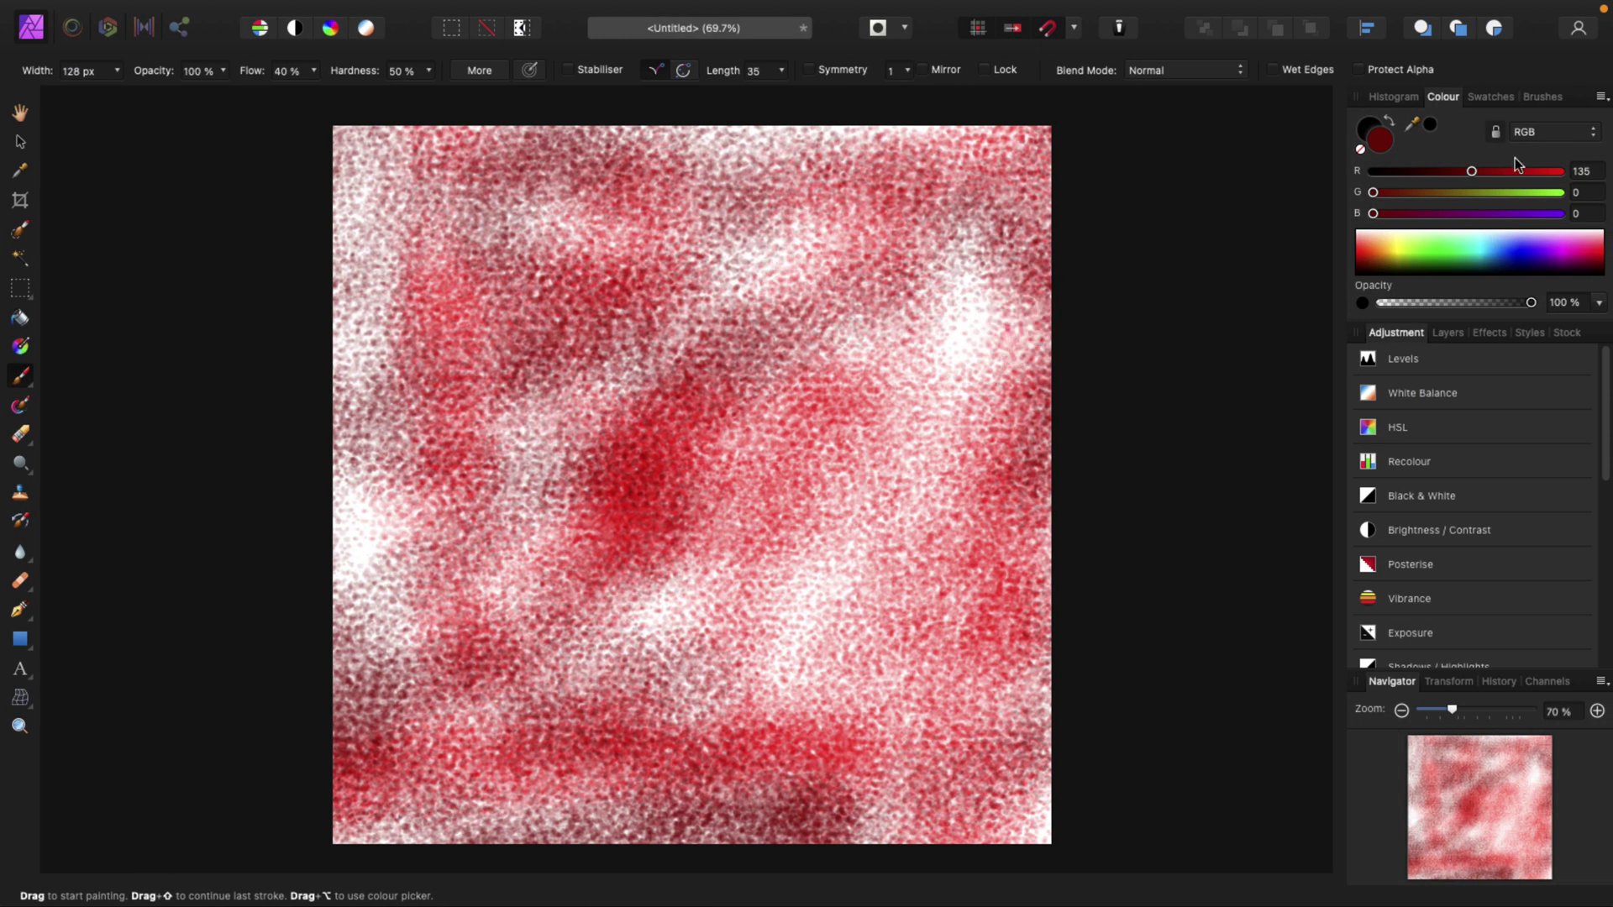
mouse_move(1475, 173)
left_mouse_down()
mouse_move(1363, 183)
mouse_move(1554, 193)
mouse_move(1537, 193)
left_mouse_up()
mouse_move(985, 220)
left_mouse_down()
mouse_move(773, 171)
mouse_move(464, 179)
mouse_move(357, 208)
mouse_move(326, 575)
mouse_move(402, 722)
mouse_move(636, 793)
mouse_move(949, 788)
mouse_move(958, 752)
mouse_move(622, 664)
mouse_move(245, 645)
mouse_move(557, 409)
mouse_move(761, 360)
mouse_move(882, 554)
mouse_move(1000, 589)
left_mouse_up()
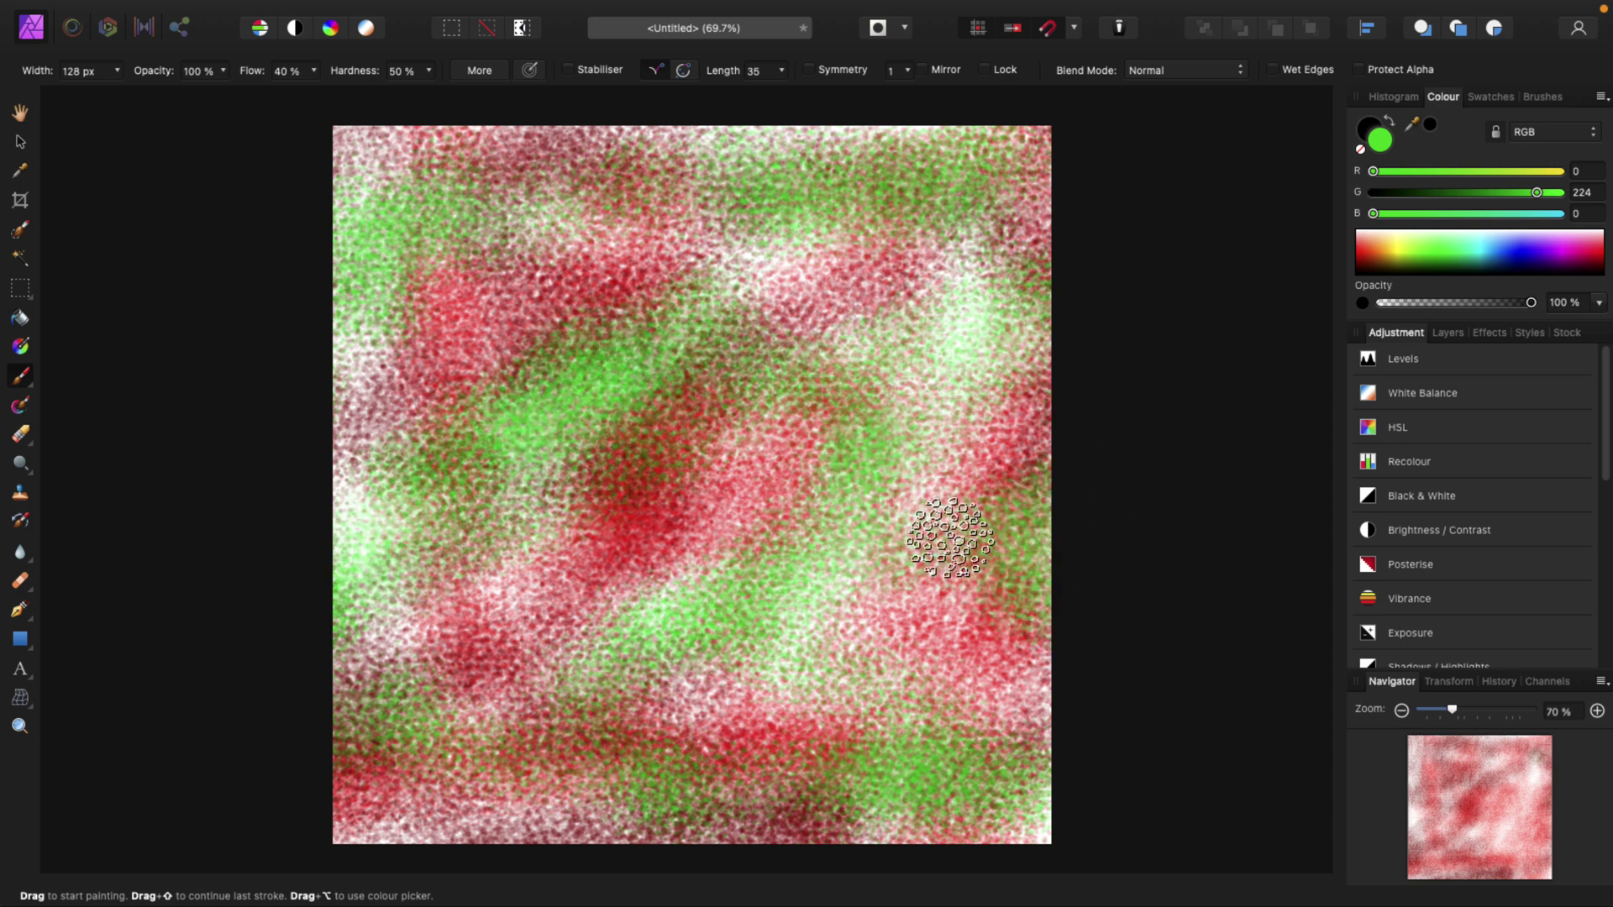
left_click(1470, 192)
mouse_move(1044, 269)
left_mouse_down()
mouse_move(840, 221)
mouse_move(521, 731)
mouse_move(366, 708)
mouse_move(891, 756)
mouse_move(1054, 353)
mouse_move(547, 290)
left_mouse_up()
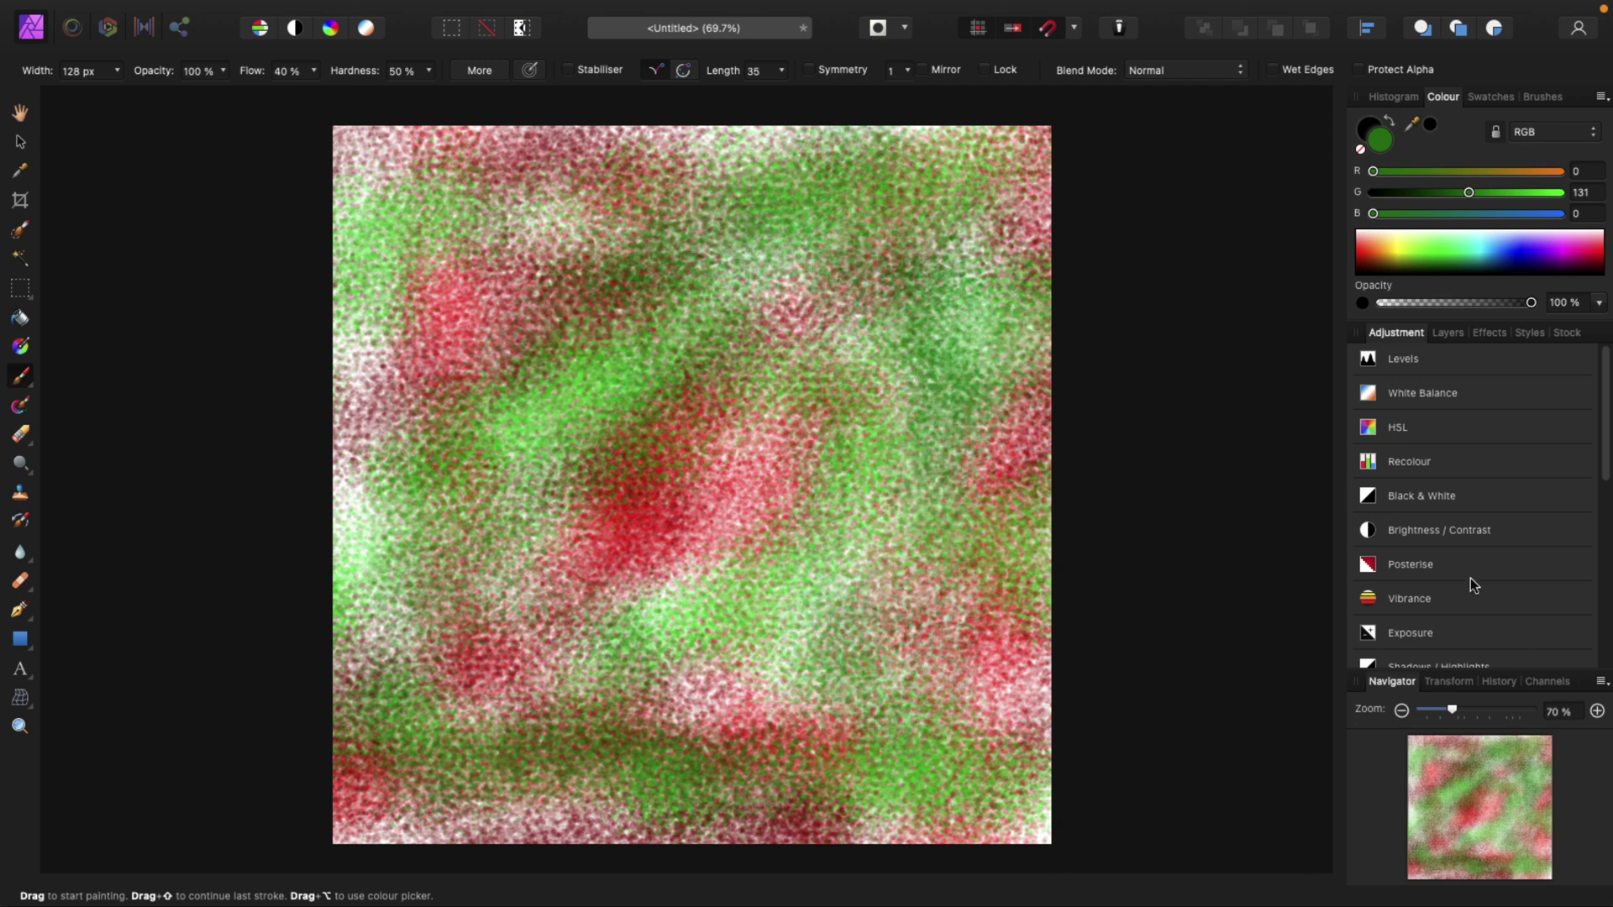
Export the red and green painting as a JPEG, replacing CloudMap.jpg in the project's Assets folder
key("super+s")
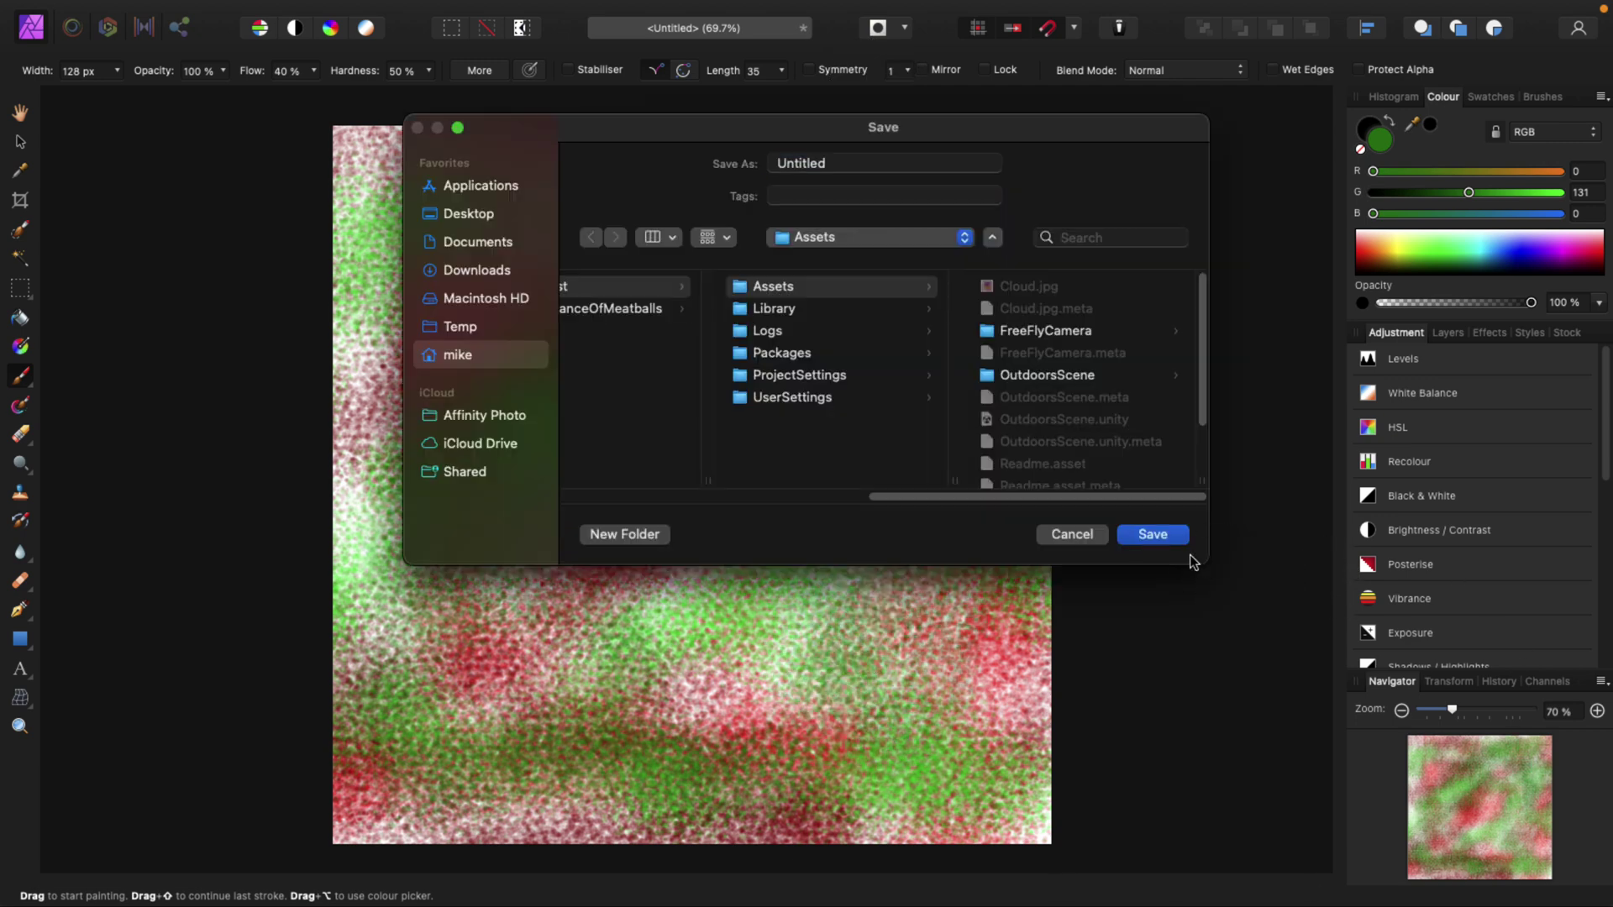
key("Return")
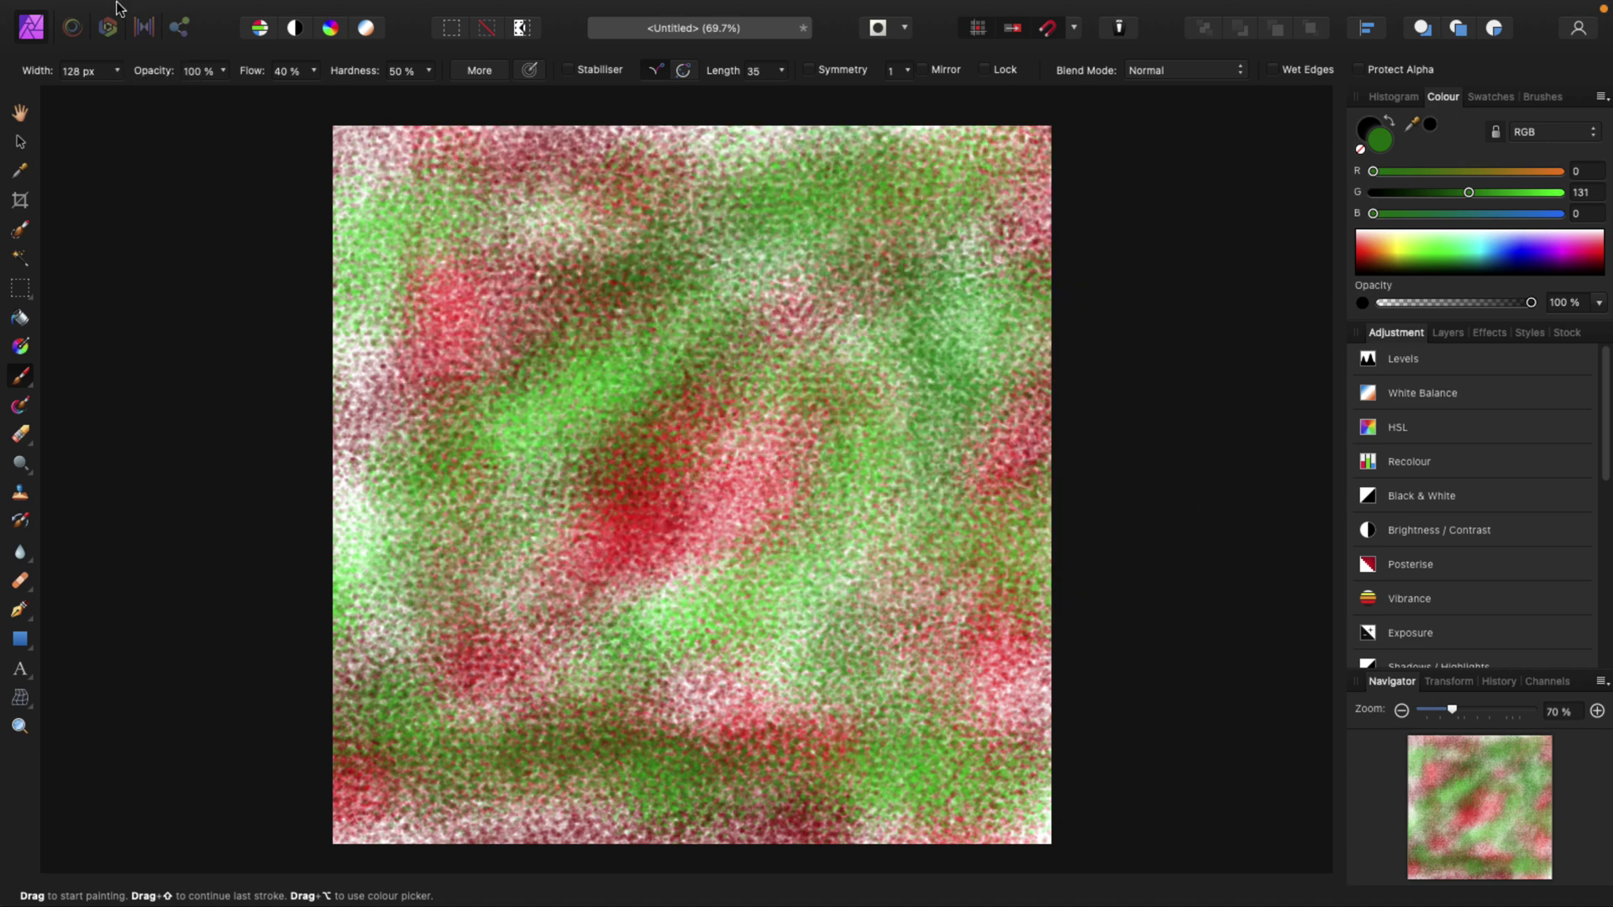
mouse_move(101, 7)
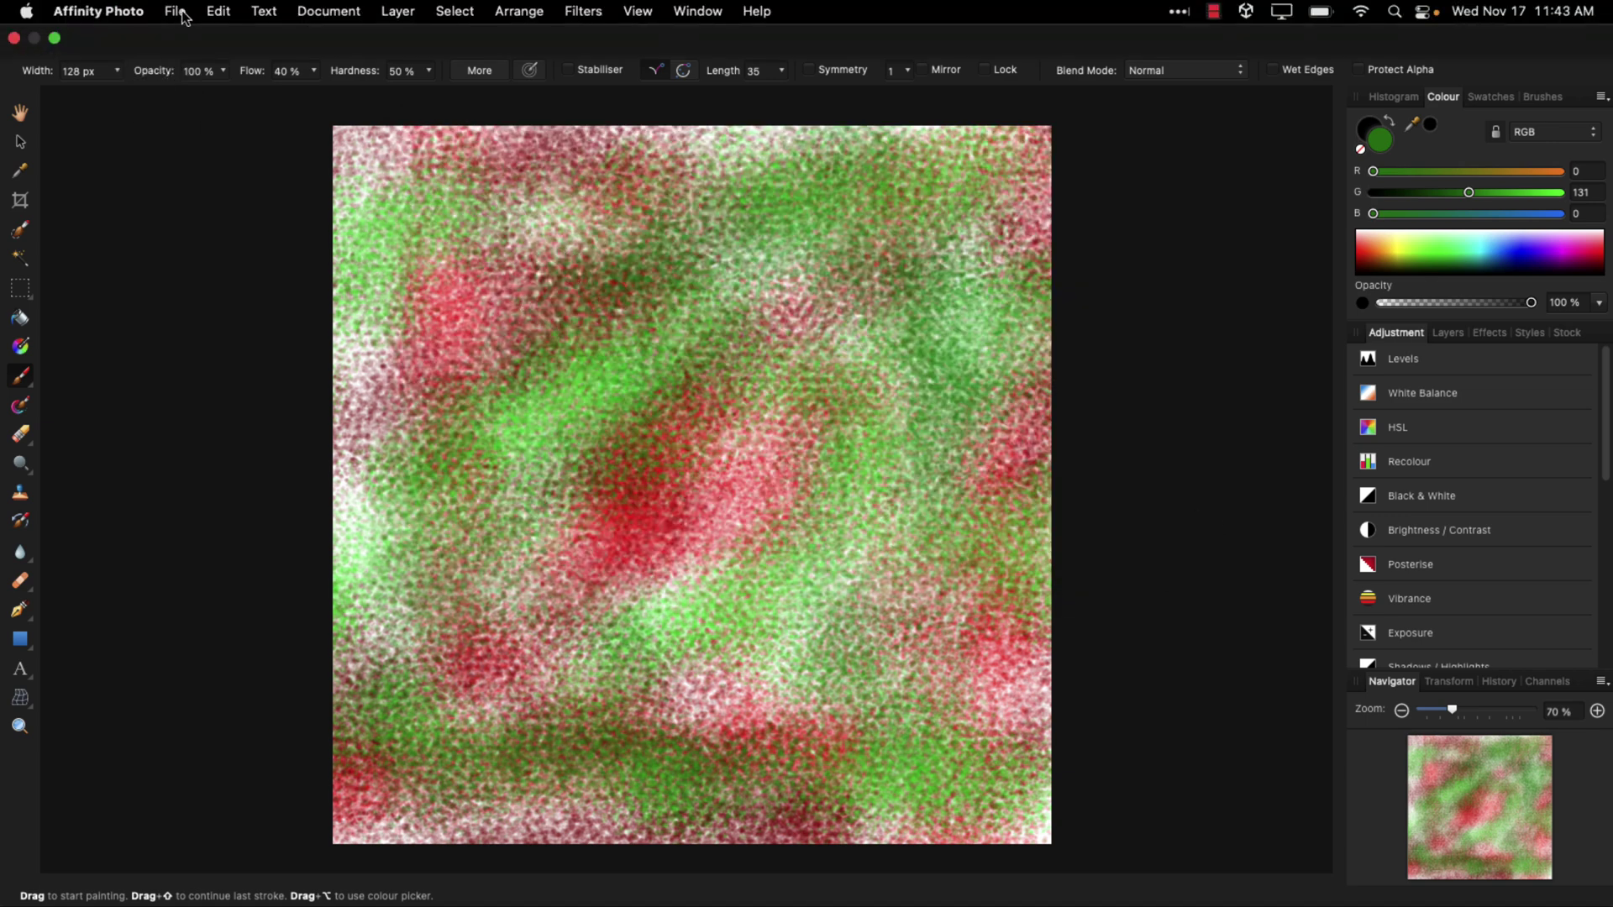
left_click(174, 11)
left_click(228, 575)
left_click(1052, 517)
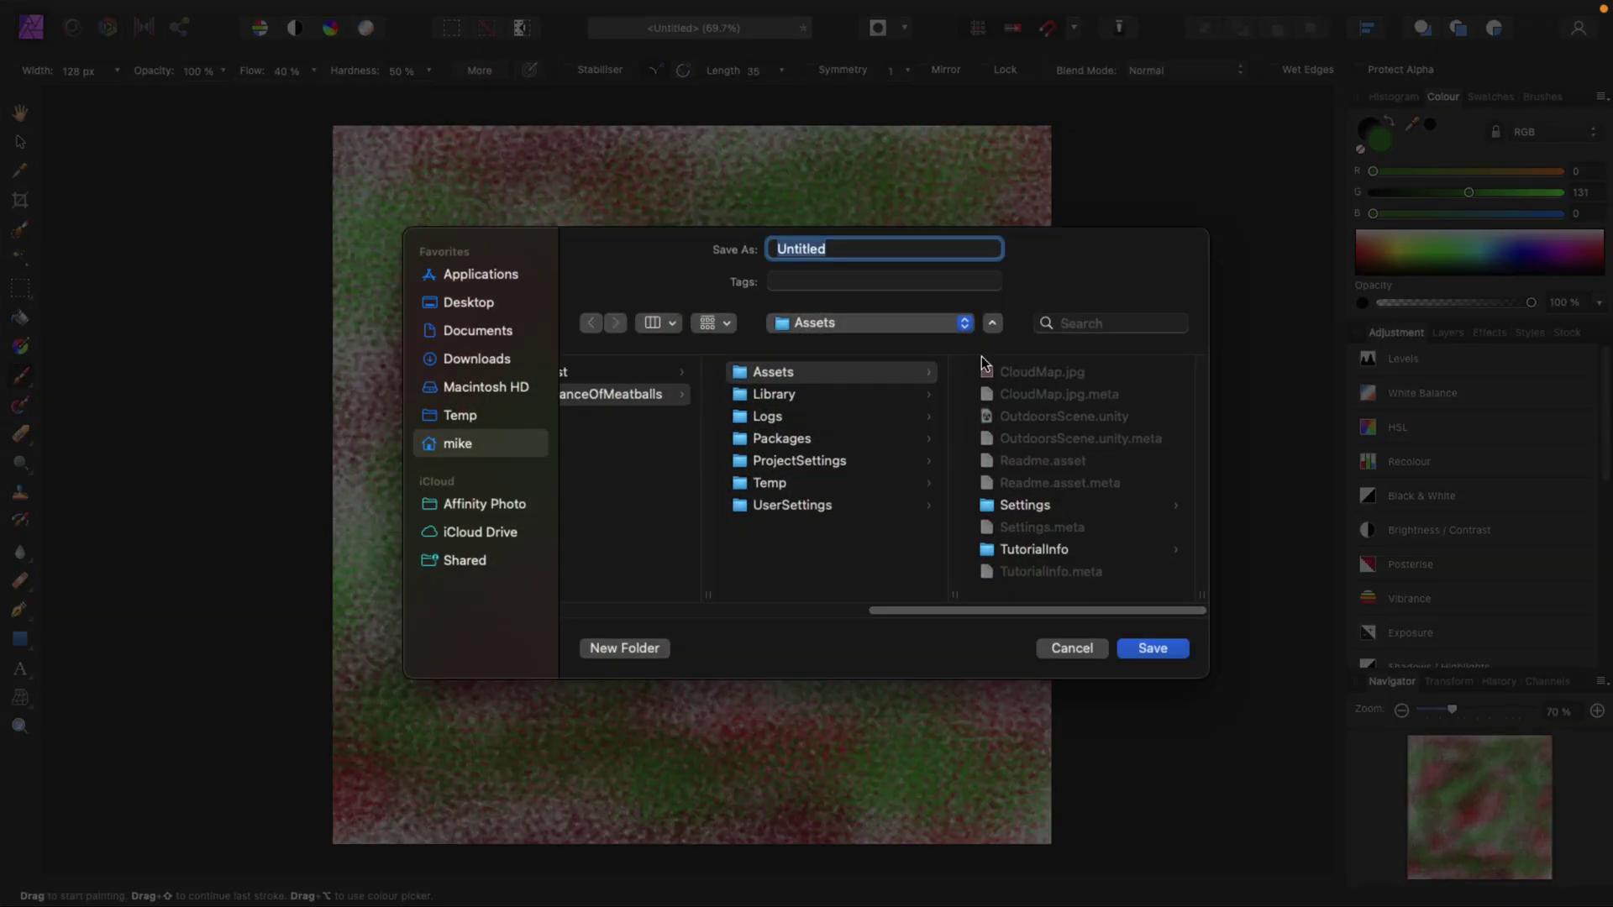
left_click(1057, 373)
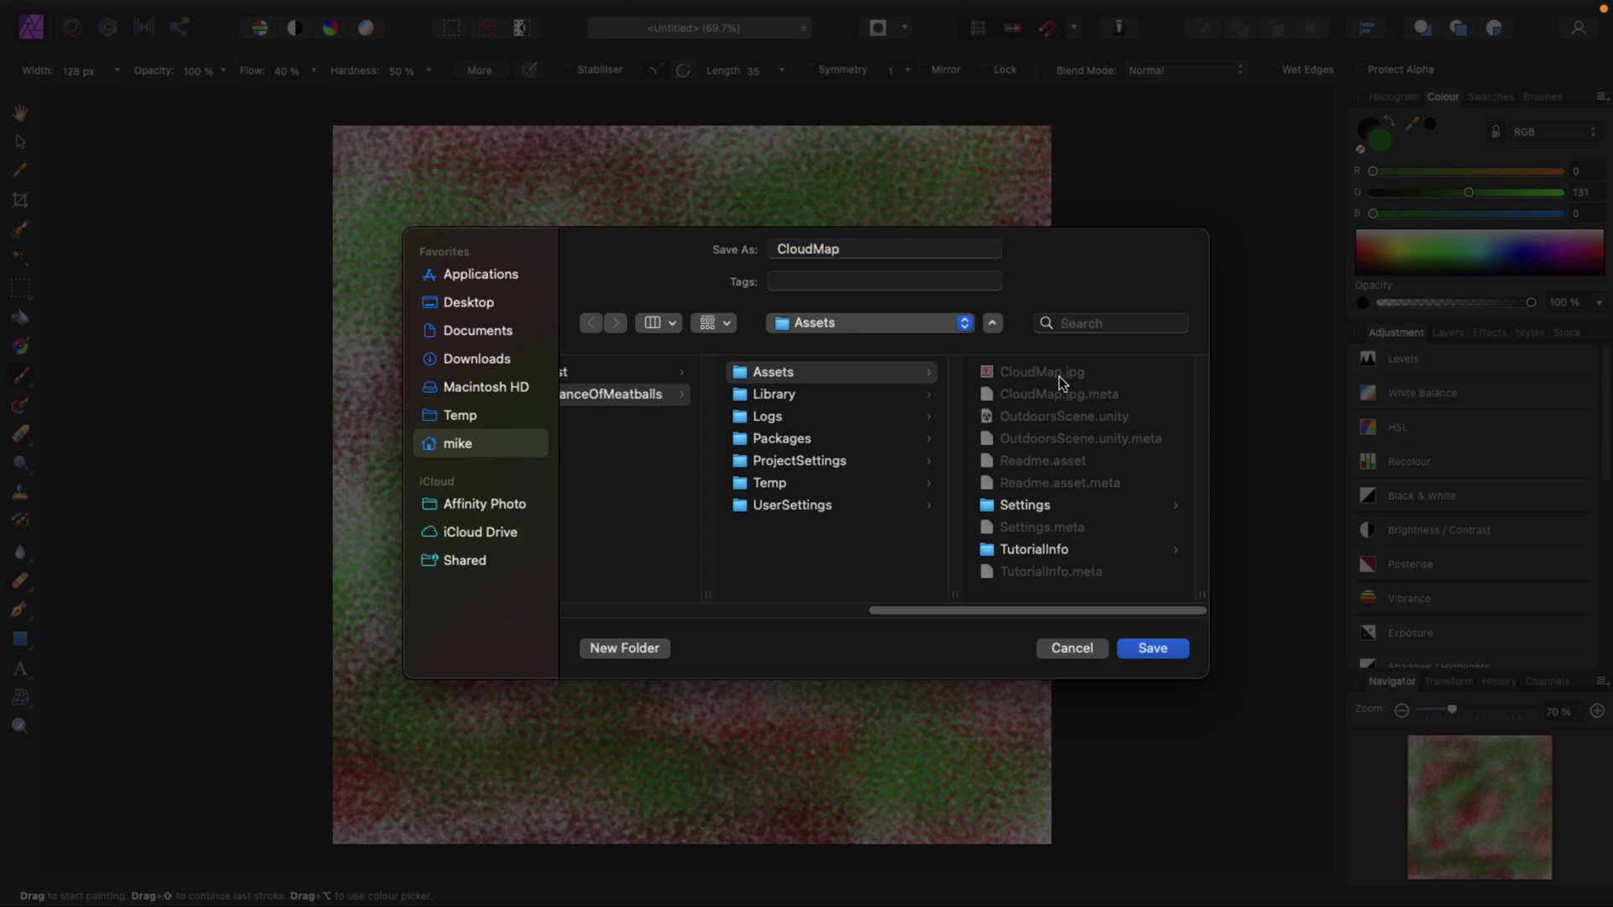
left_click(1151, 651)
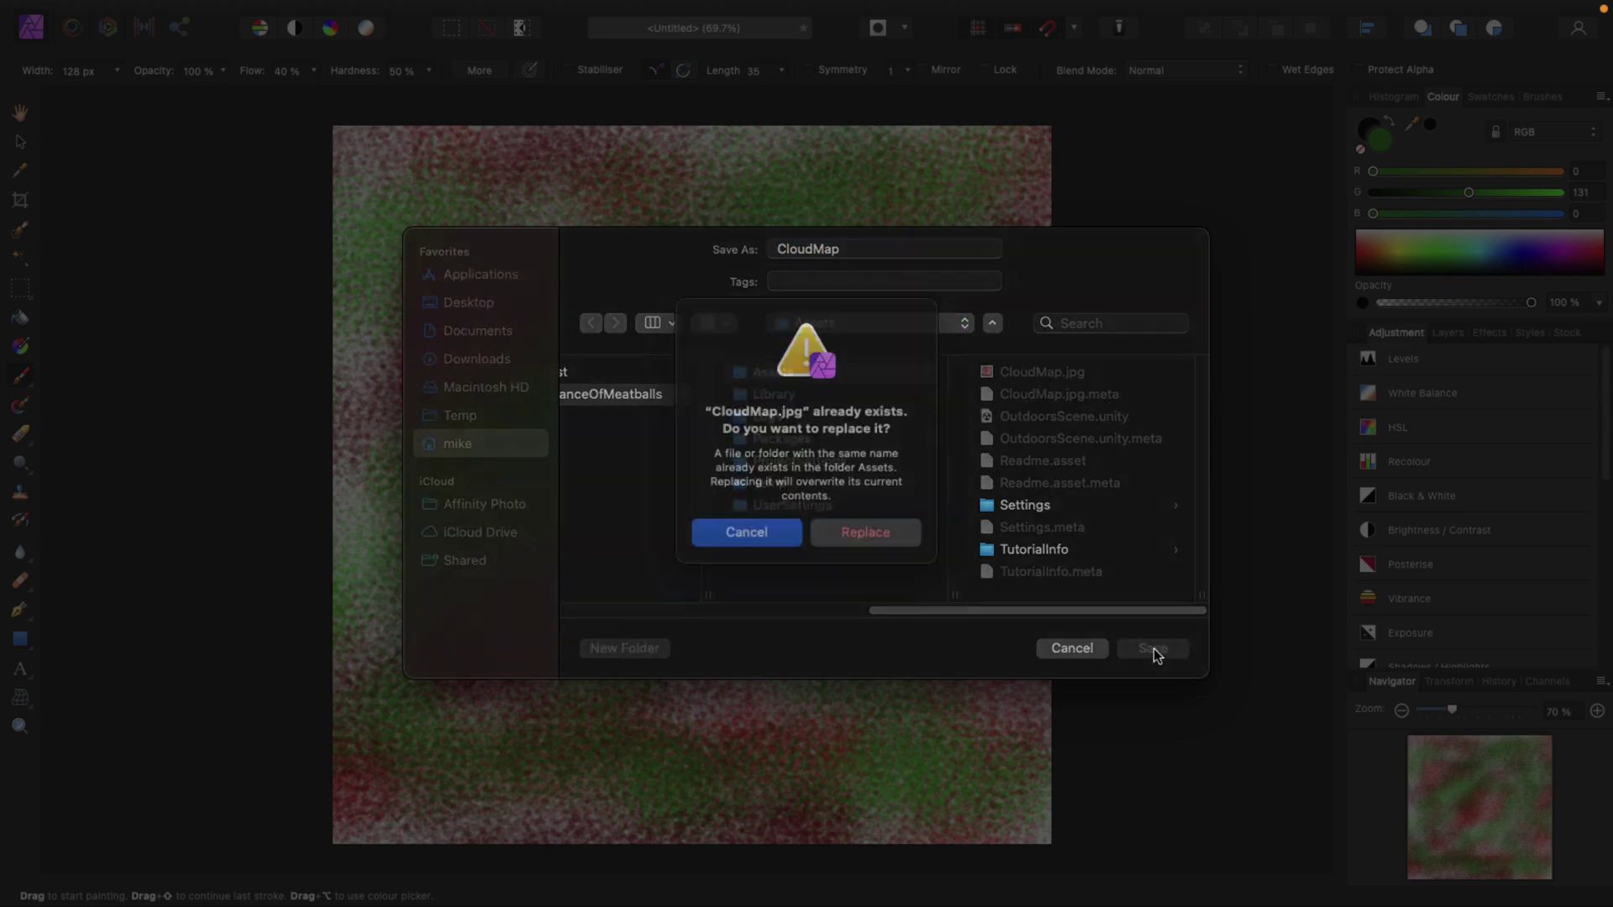
left_click(863, 558)
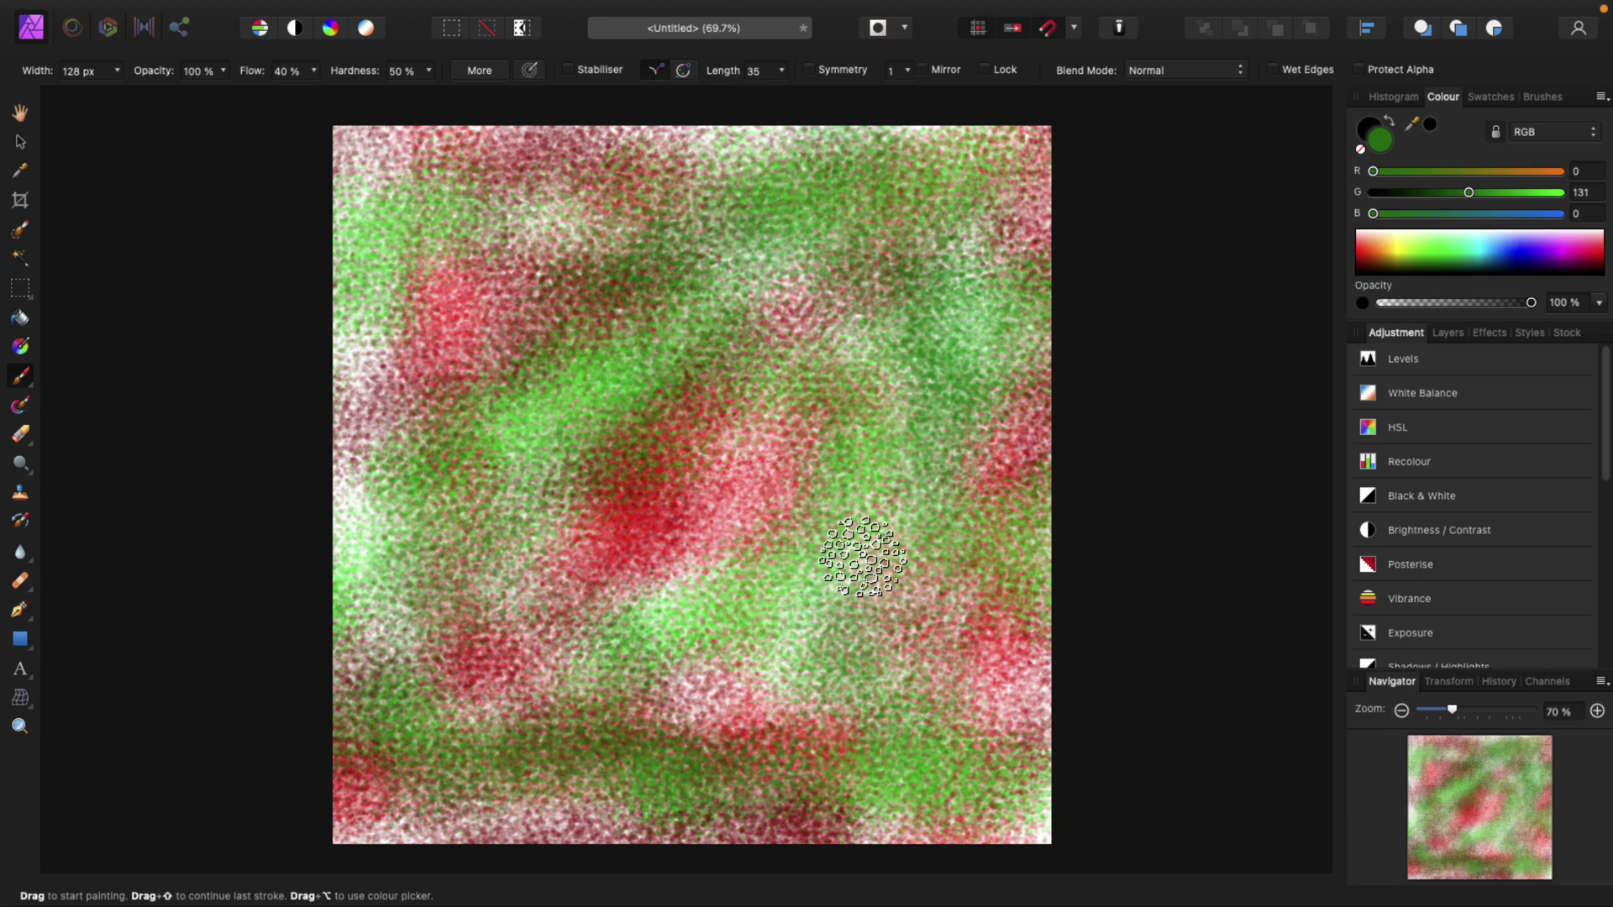
Switch to Unity, check the clouds in the Scene view, and activate Rain Map with the CloudMap texture assigned
key("super+Tab")
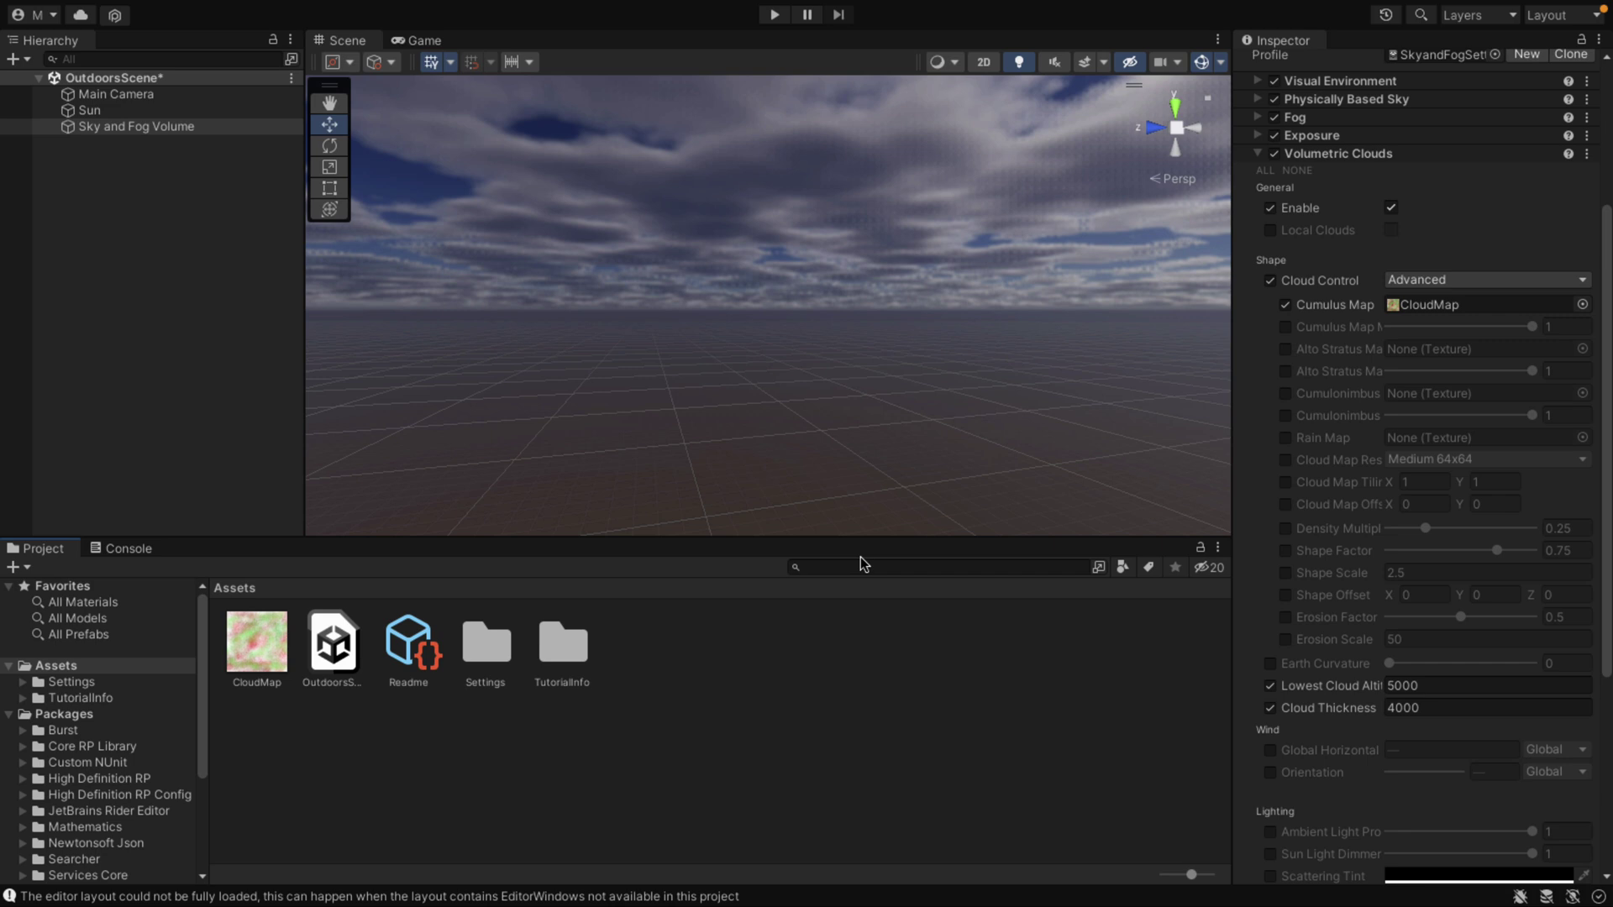
key("alt")
left_click_drag(801, 308, 756, 249, "alt")
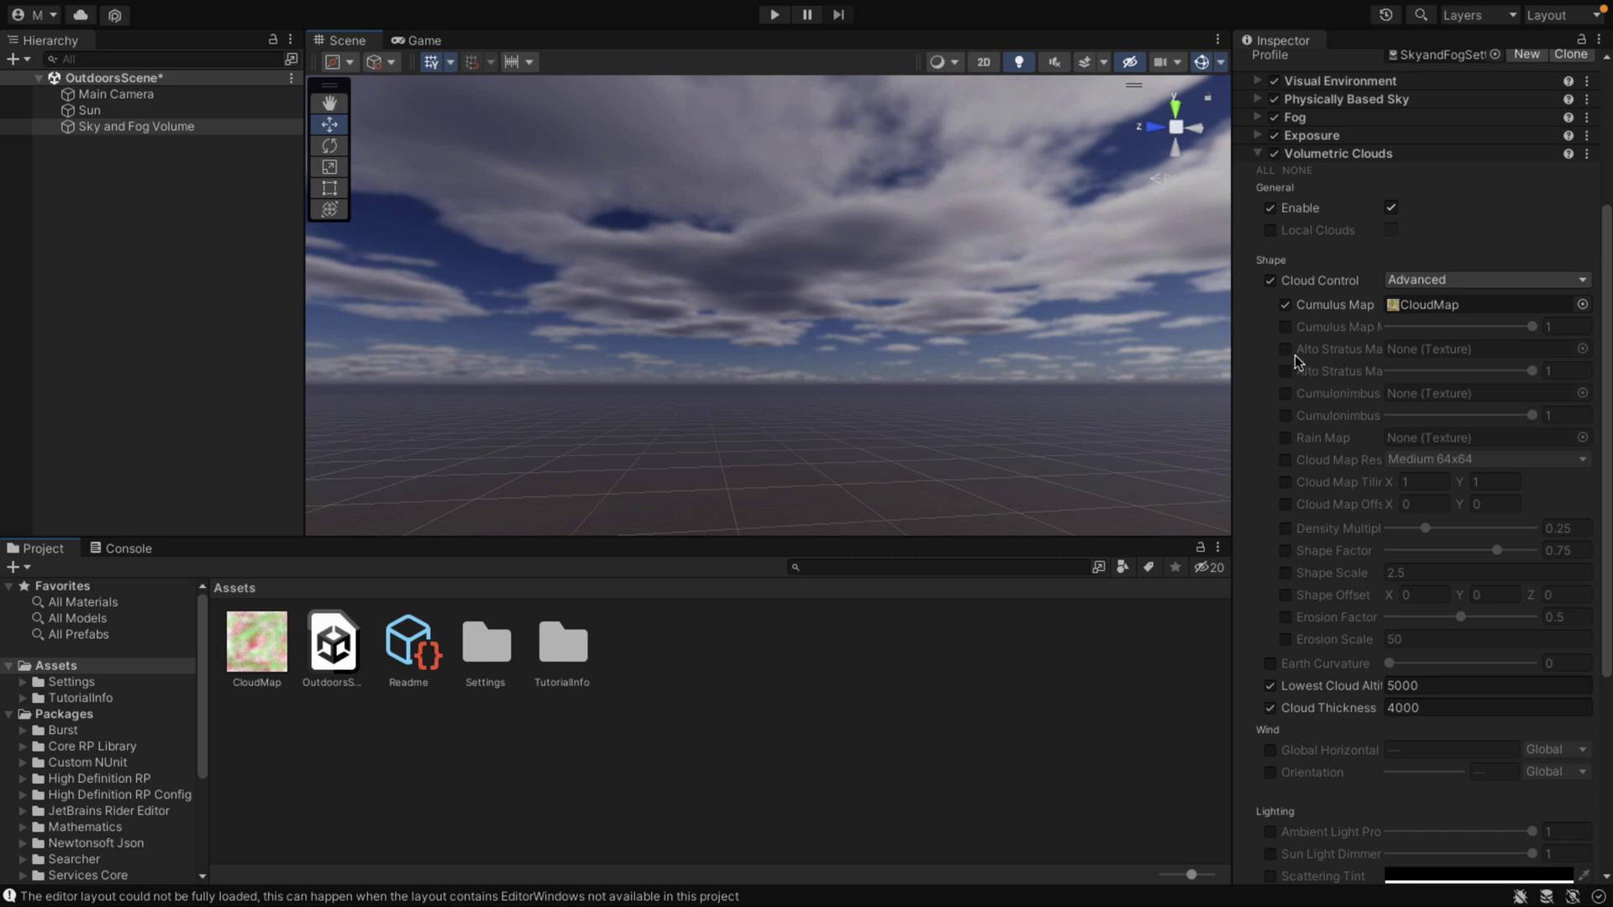
left_click(1285, 438)
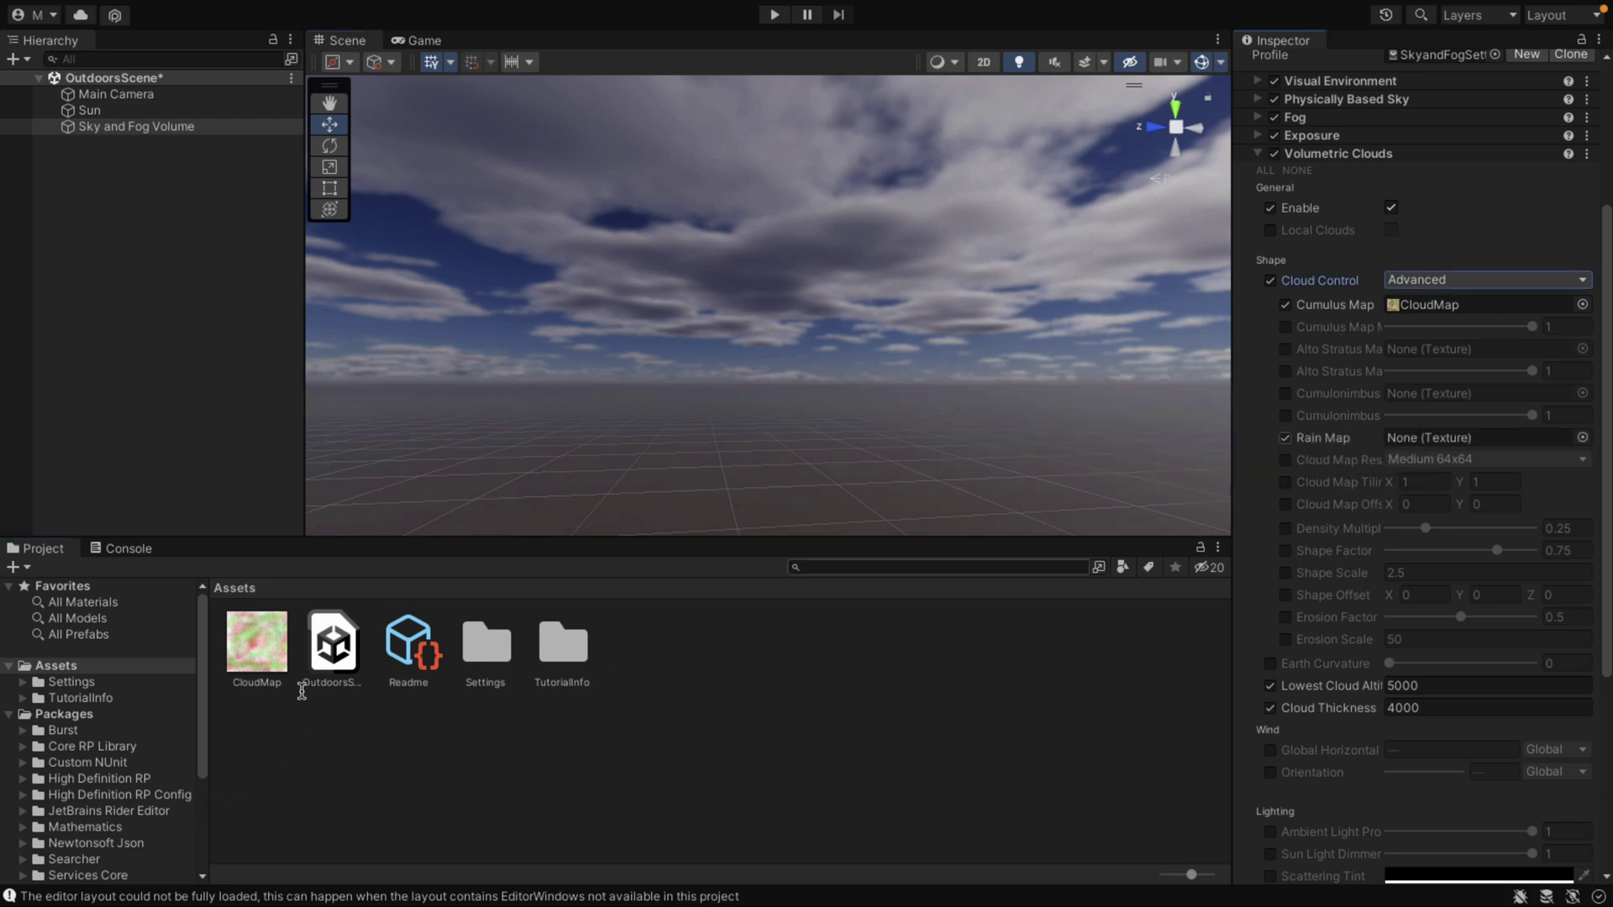
left_click_drag(257, 666, 1415, 440)
right_click_drag(918, 370, 1227, 379)
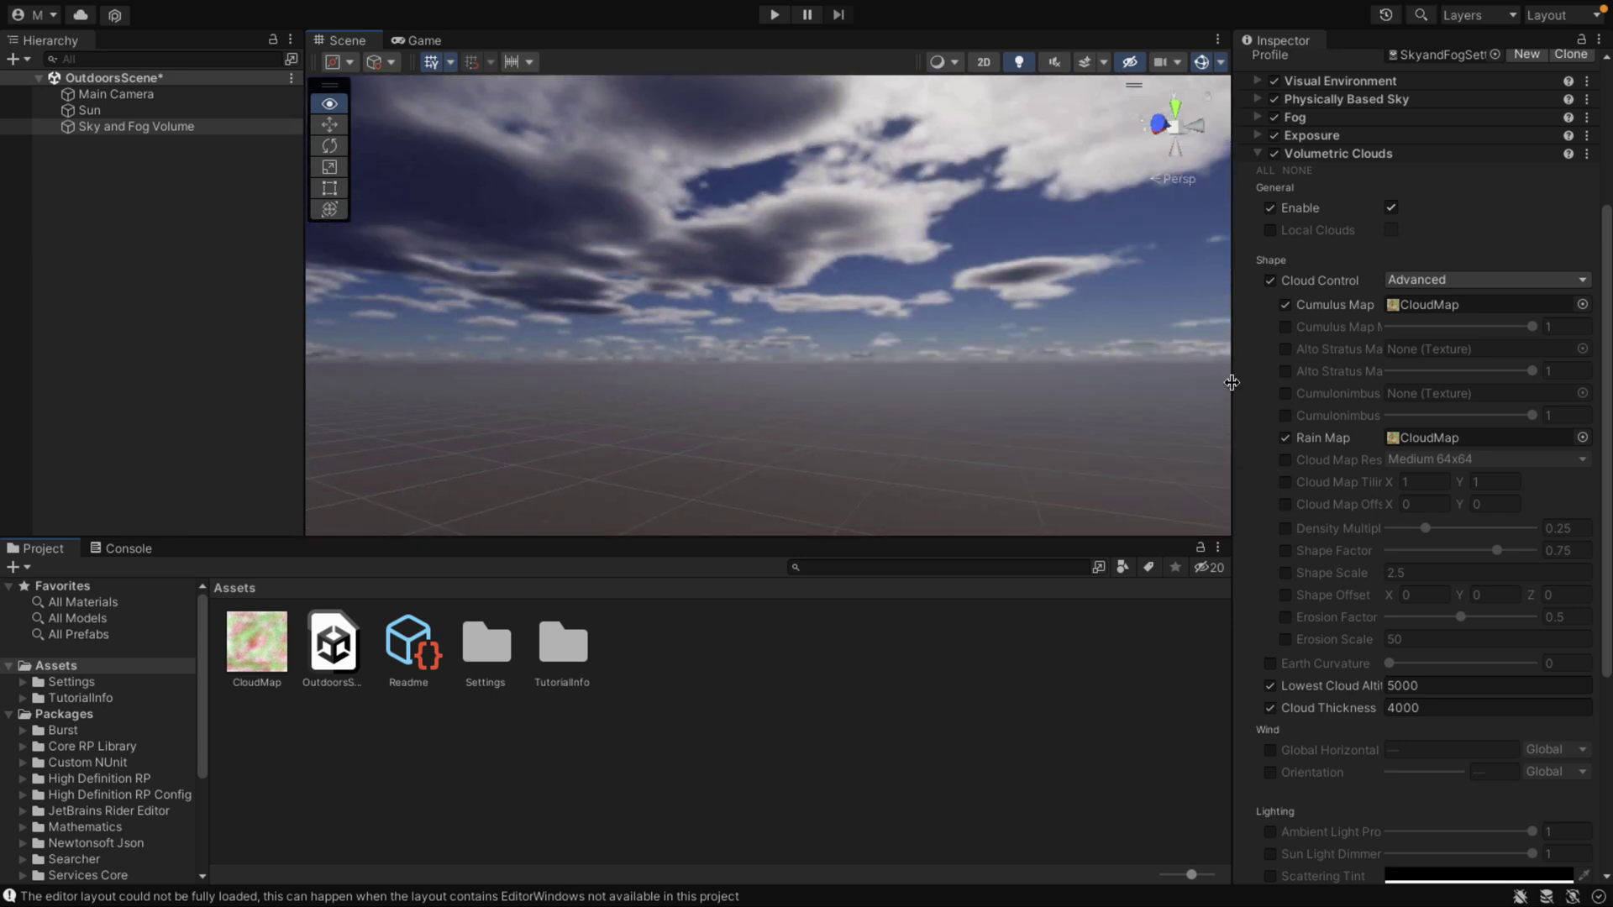
Activate the Alto Stratus Map setting and assign the CloudMap texture to it
left_click(1286, 349)
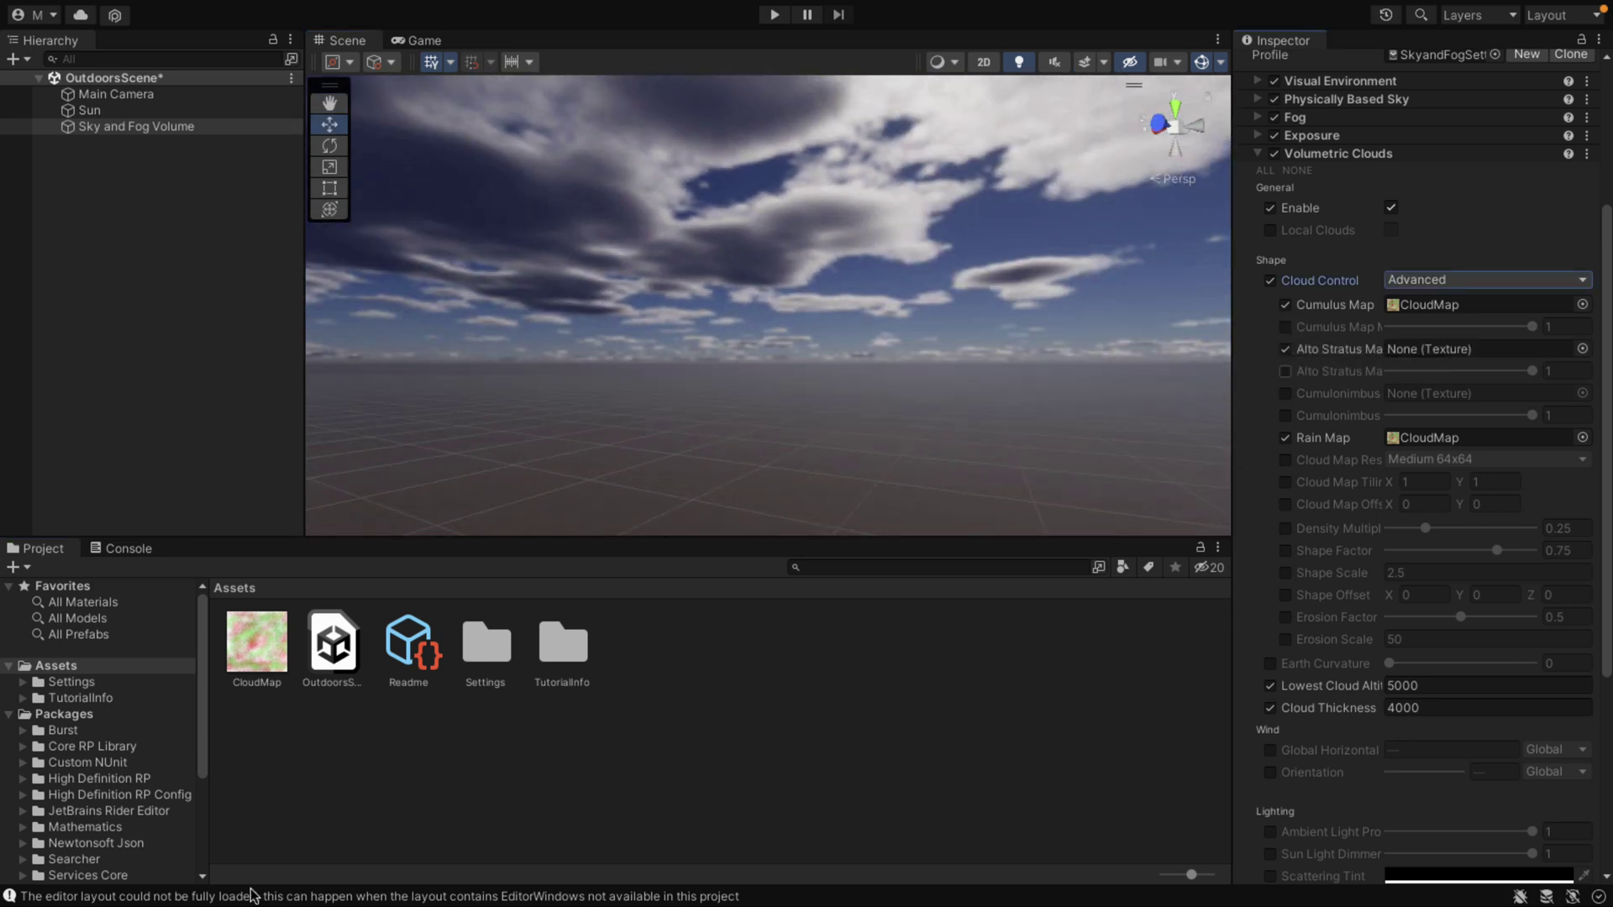
left_click(267, 652)
left_click_drag(1611, 453, 1495, 357)
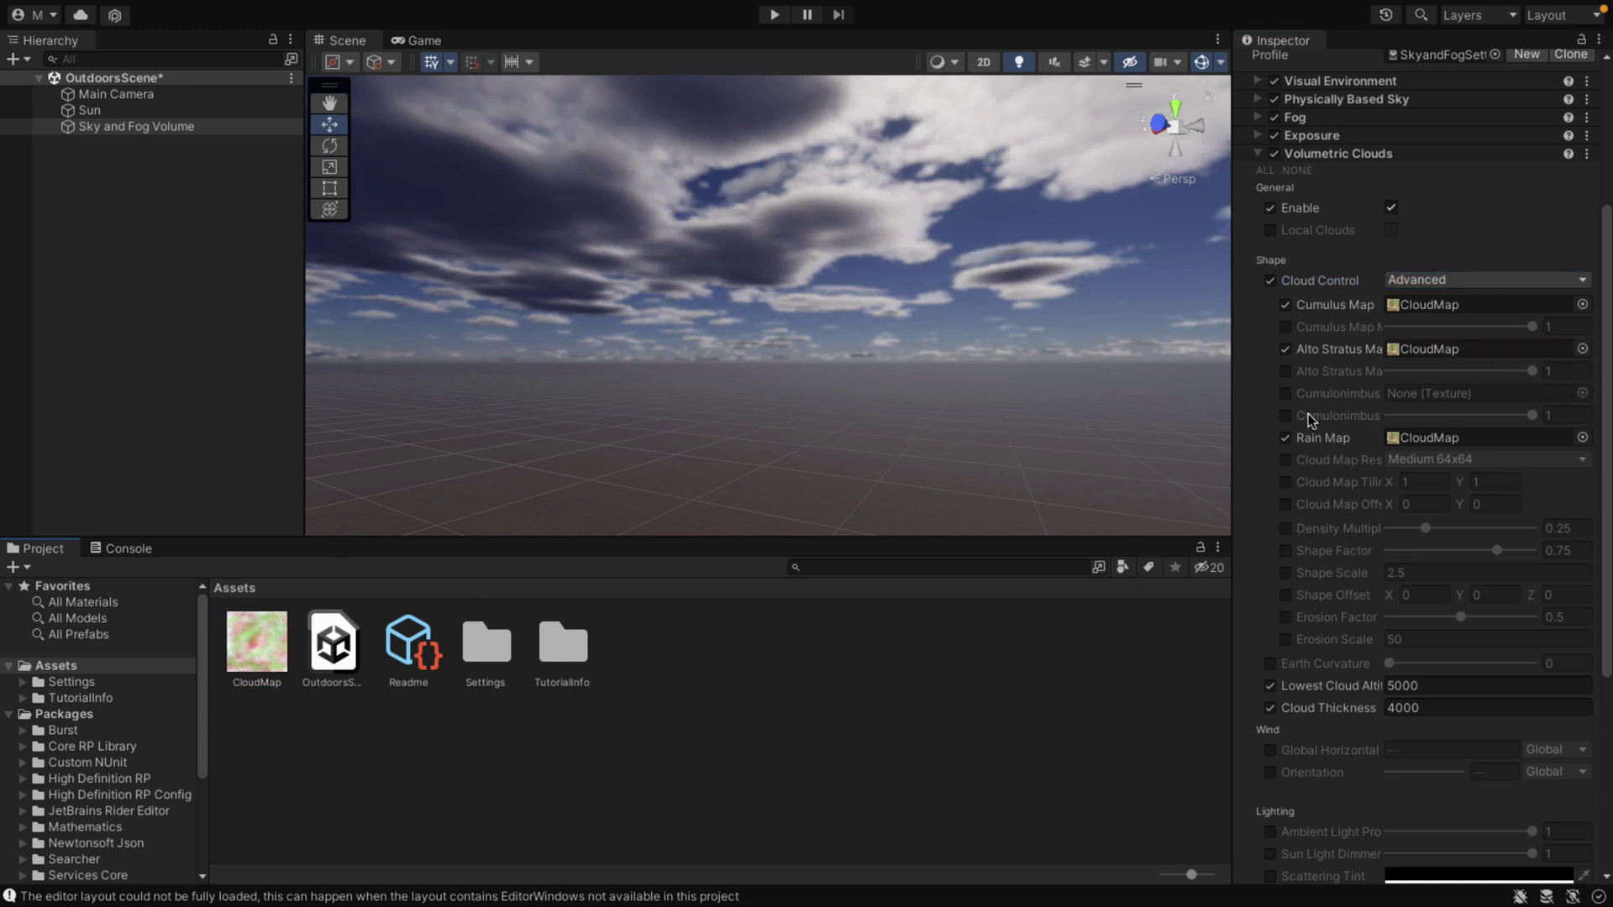
Activate the Cumulonimbus Map setting, assign the CloudMap texture to it, and check the clouds in the Scene view
left_click(1285, 394)
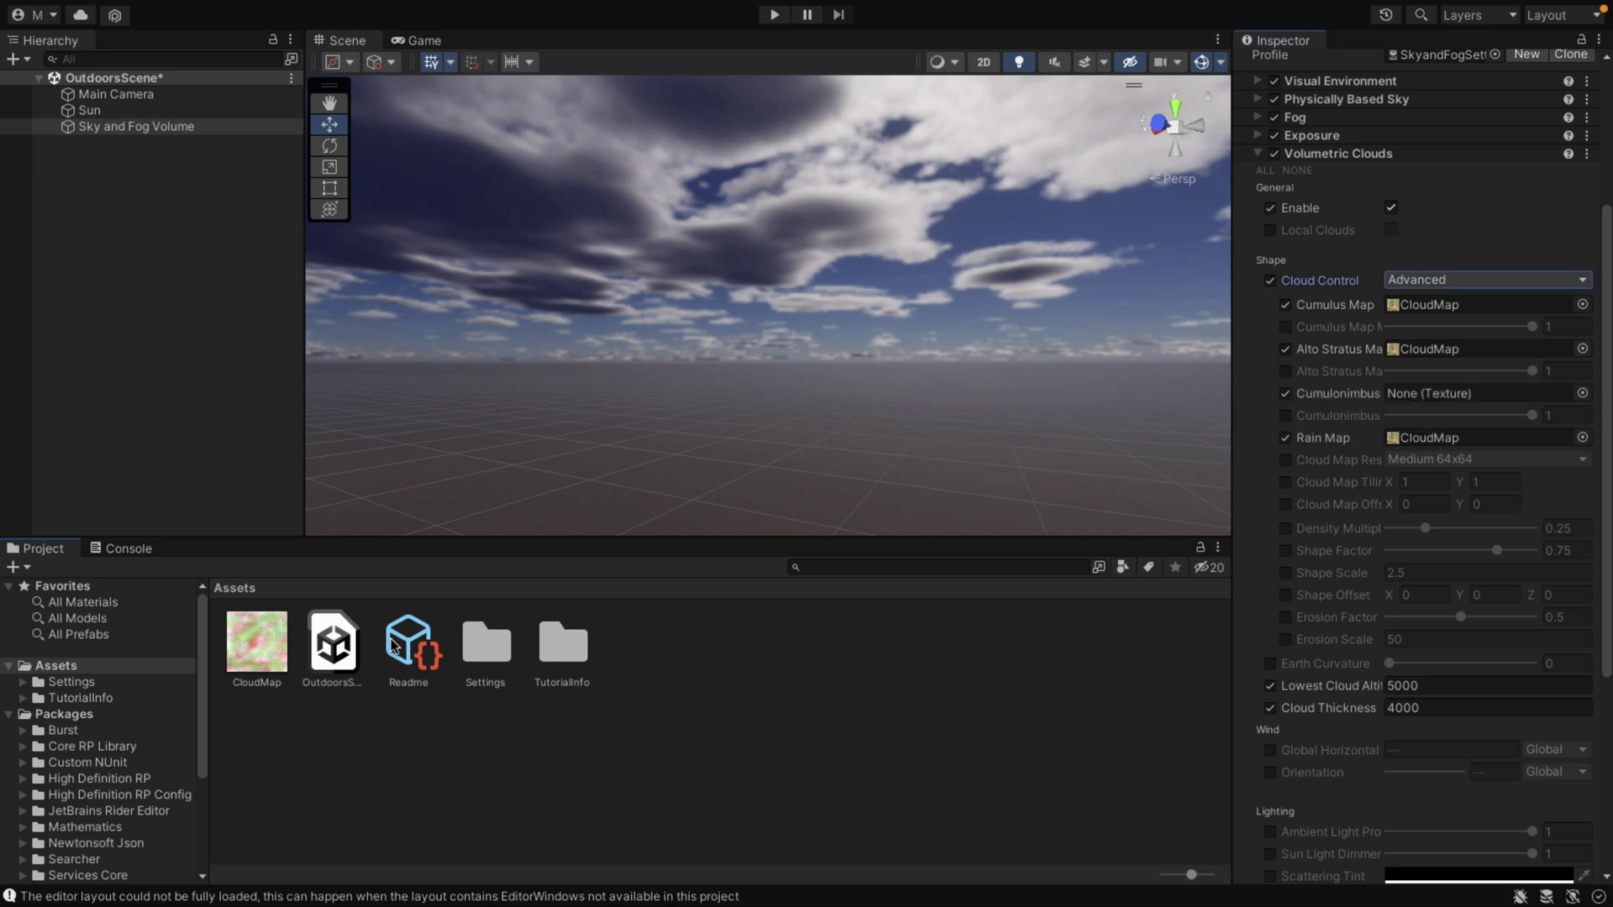
left_click(261, 663)
left_click_drag(261, 668, 1470, 391)
right_click_drag(803, 299, 600, 284)
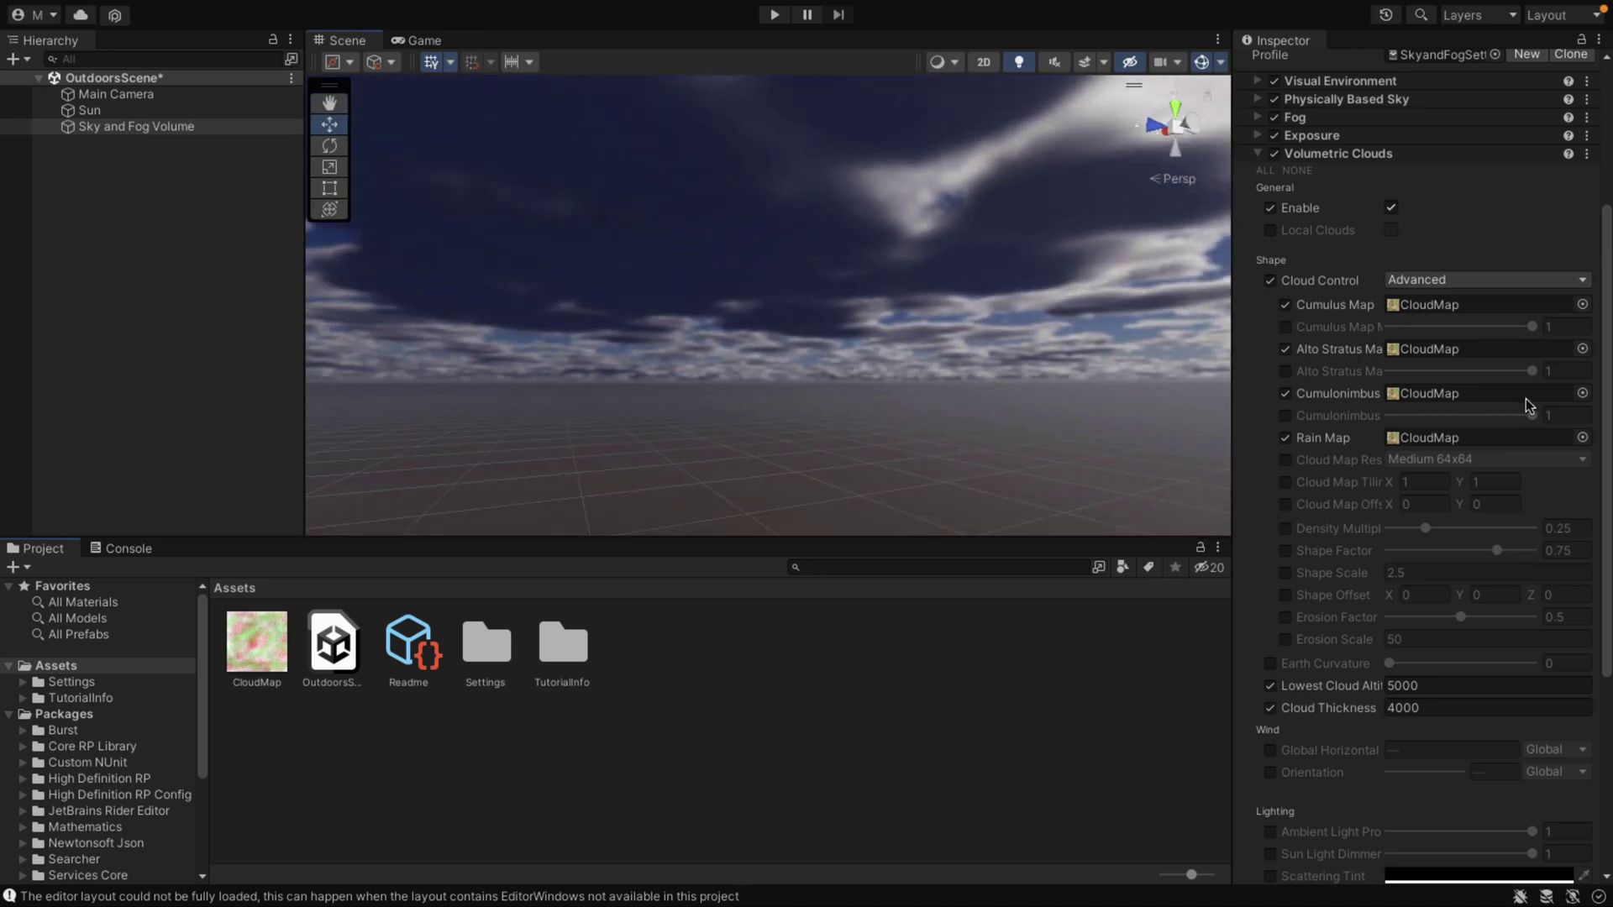
Deactivate the Rain Map override and look around the sky in the Scene view
left_click(1292, 443)
left_click(1284, 438)
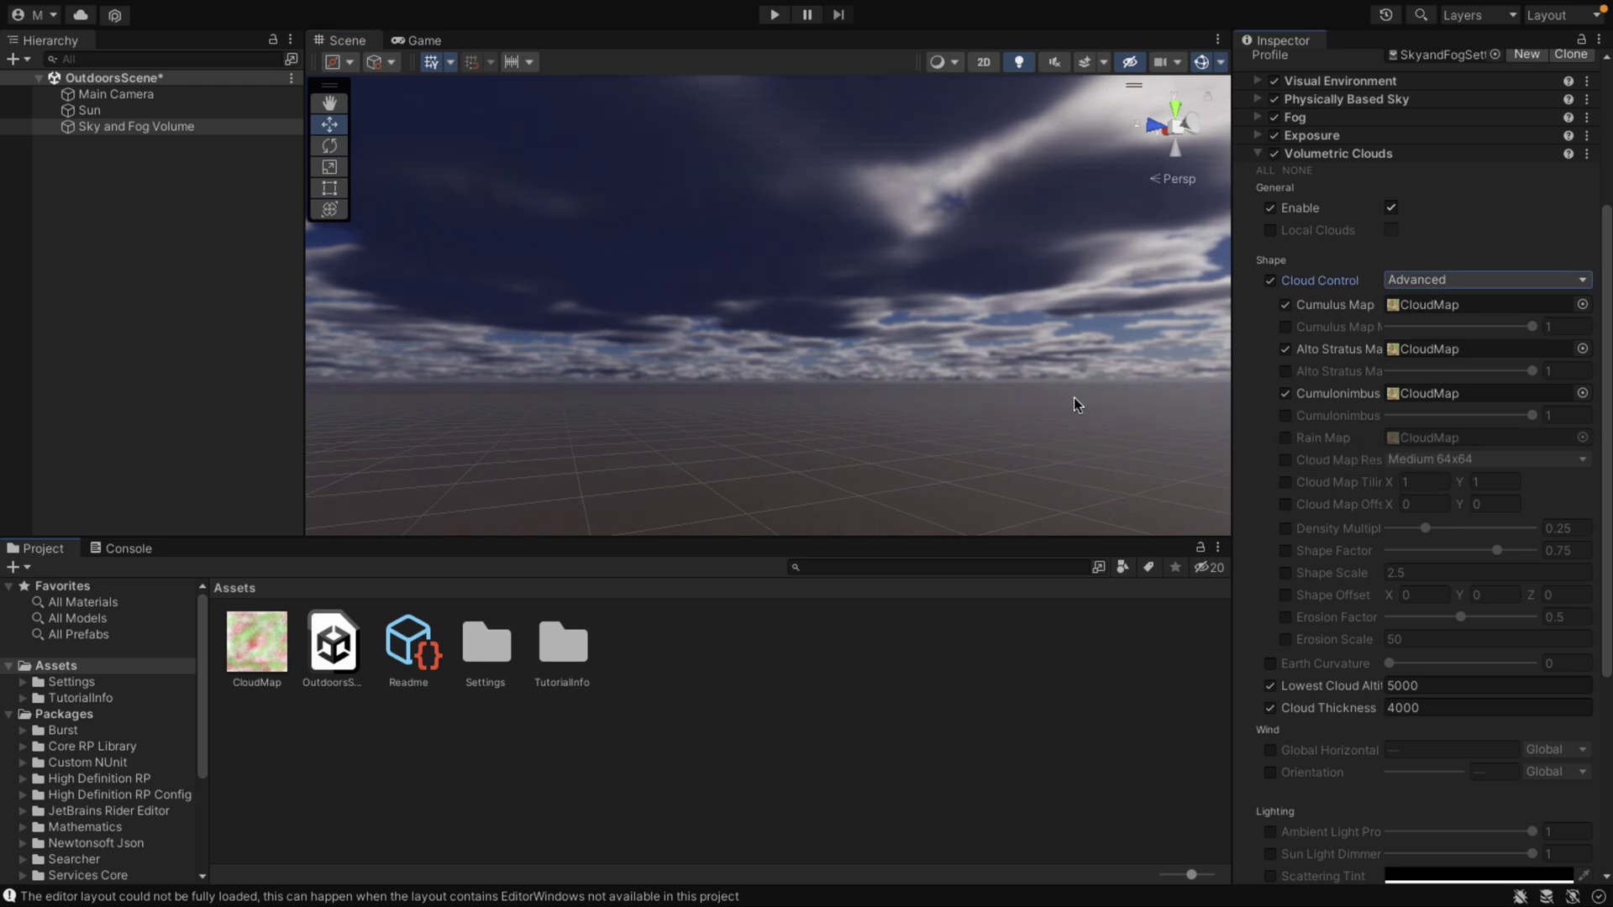
right_click_drag(1008, 375, 1114, 405)
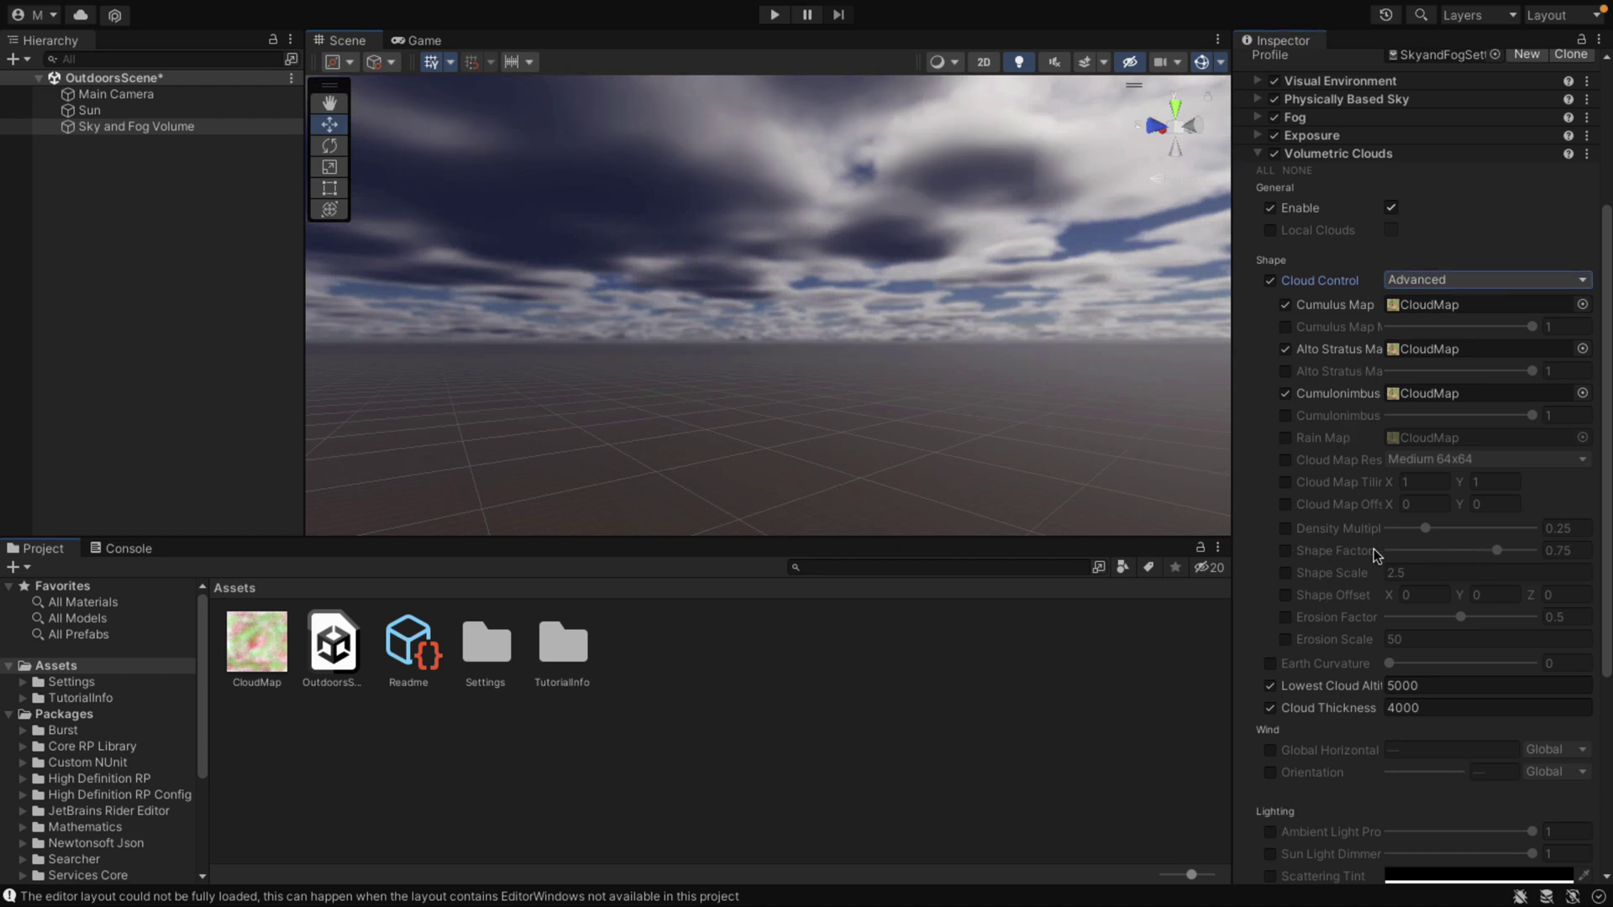
Override the Shape Factor with 0.82 and activate the Erosion Factor and Erosion Scale overrides
left_click(1288, 552)
mouse_move(1496, 552)
left_mouse_down()
mouse_move(1432, 550)
mouse_move(1505, 550)
left_mouse_up()
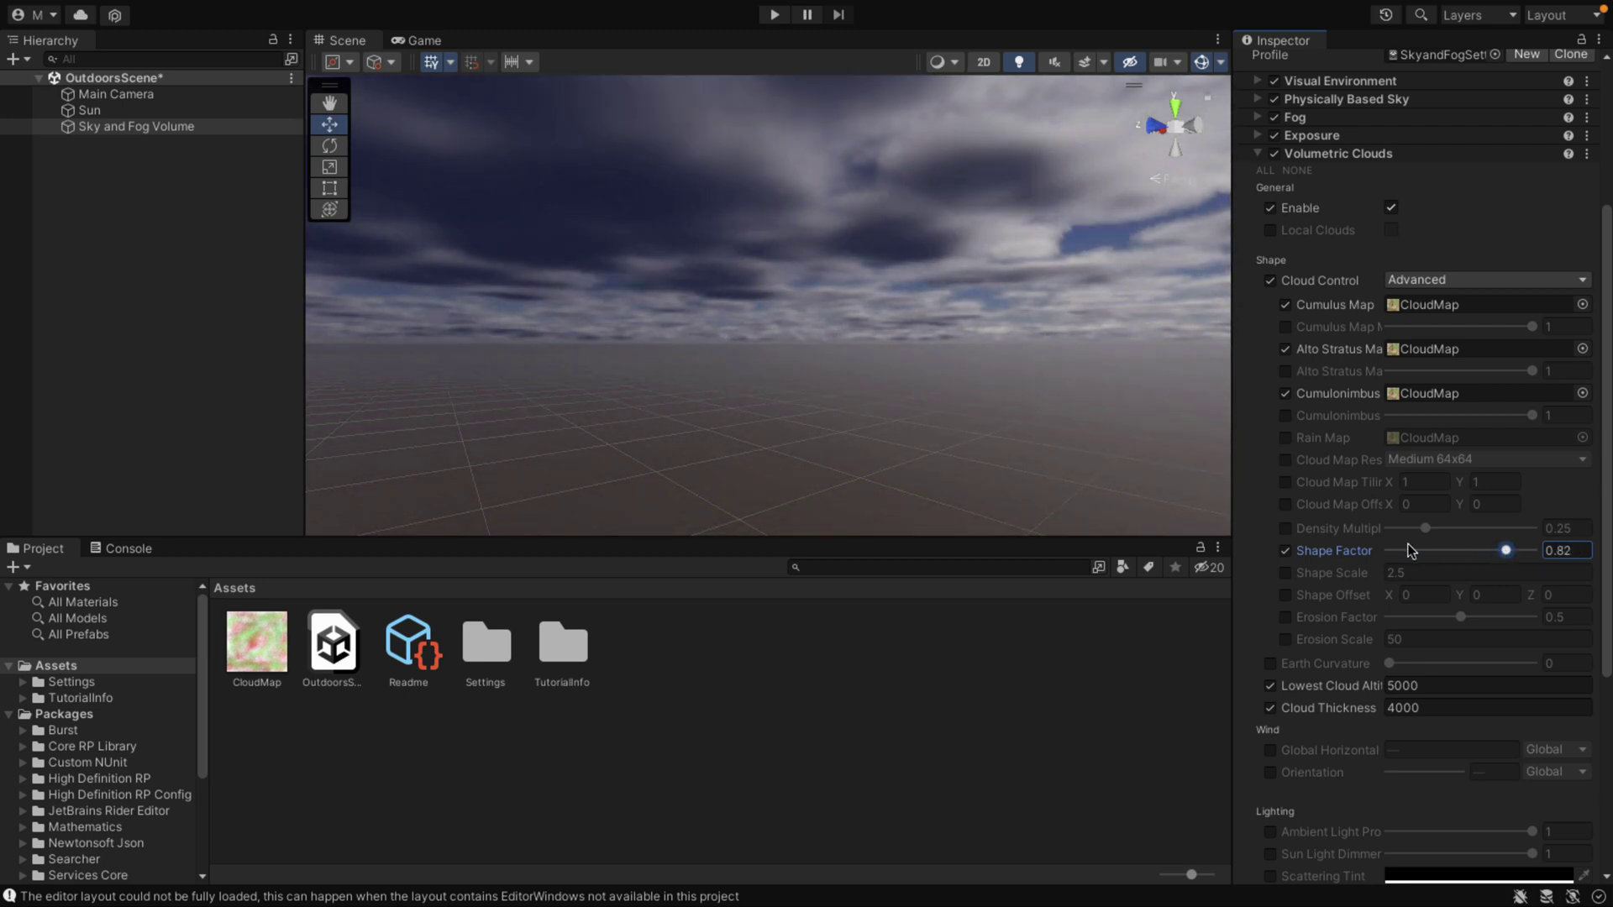
left_click(1286, 617)
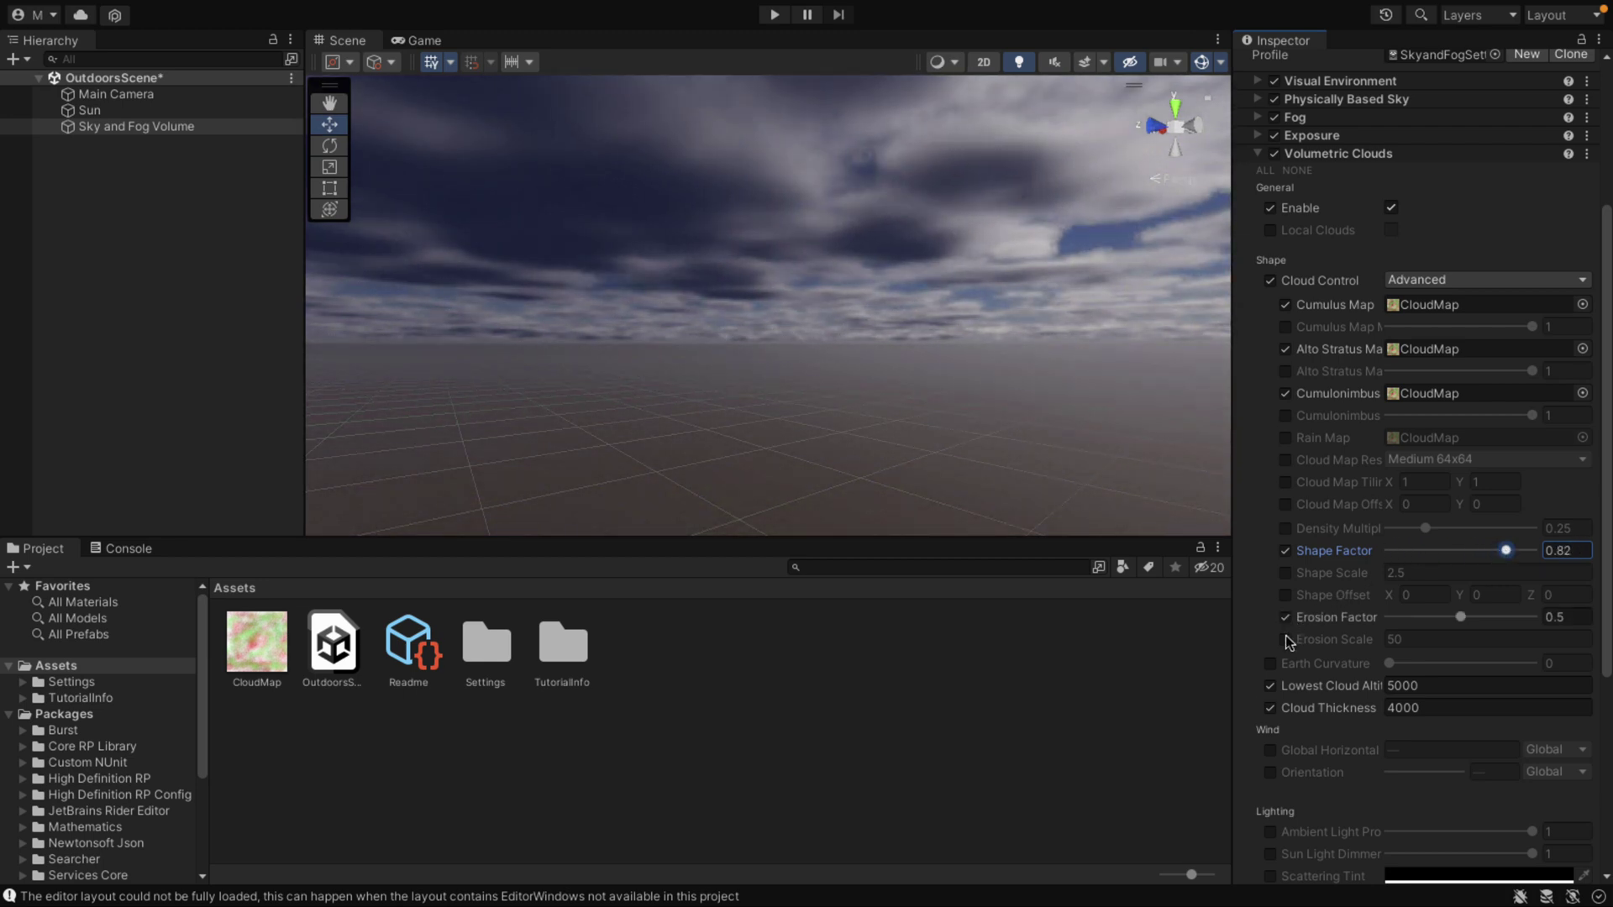
left_click(1286, 639)
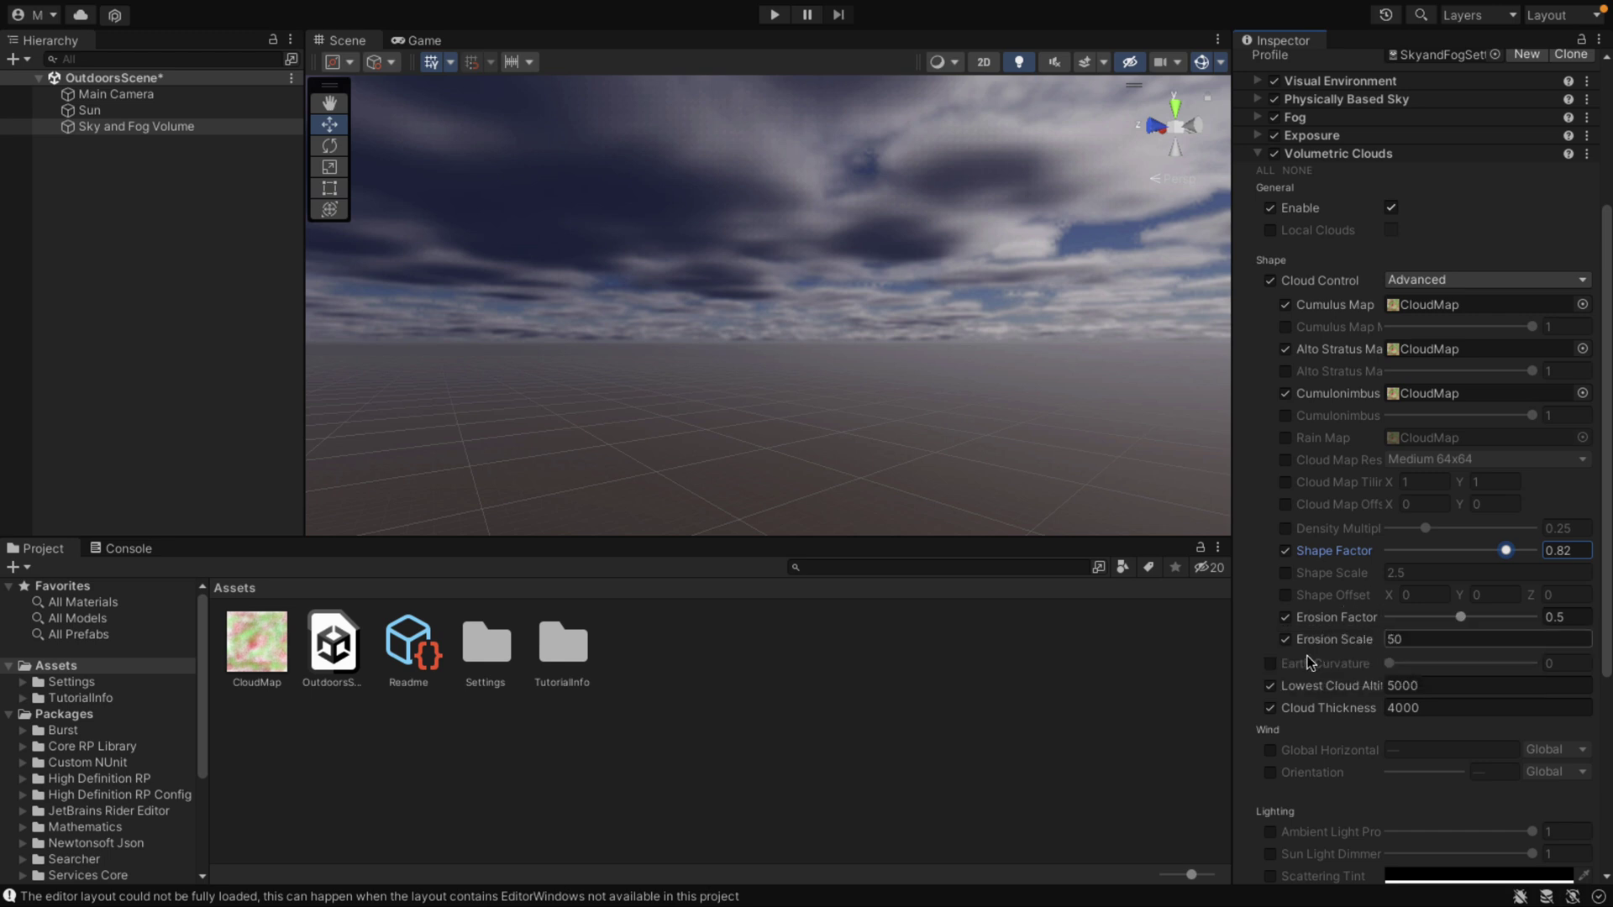
Override Earth Curvature with 0.366 and activate the wind Orientation and Global Horizontal overrides, keeping both on Global
left_click(1270, 664)
left_click_drag(1388, 664, 1442, 667)
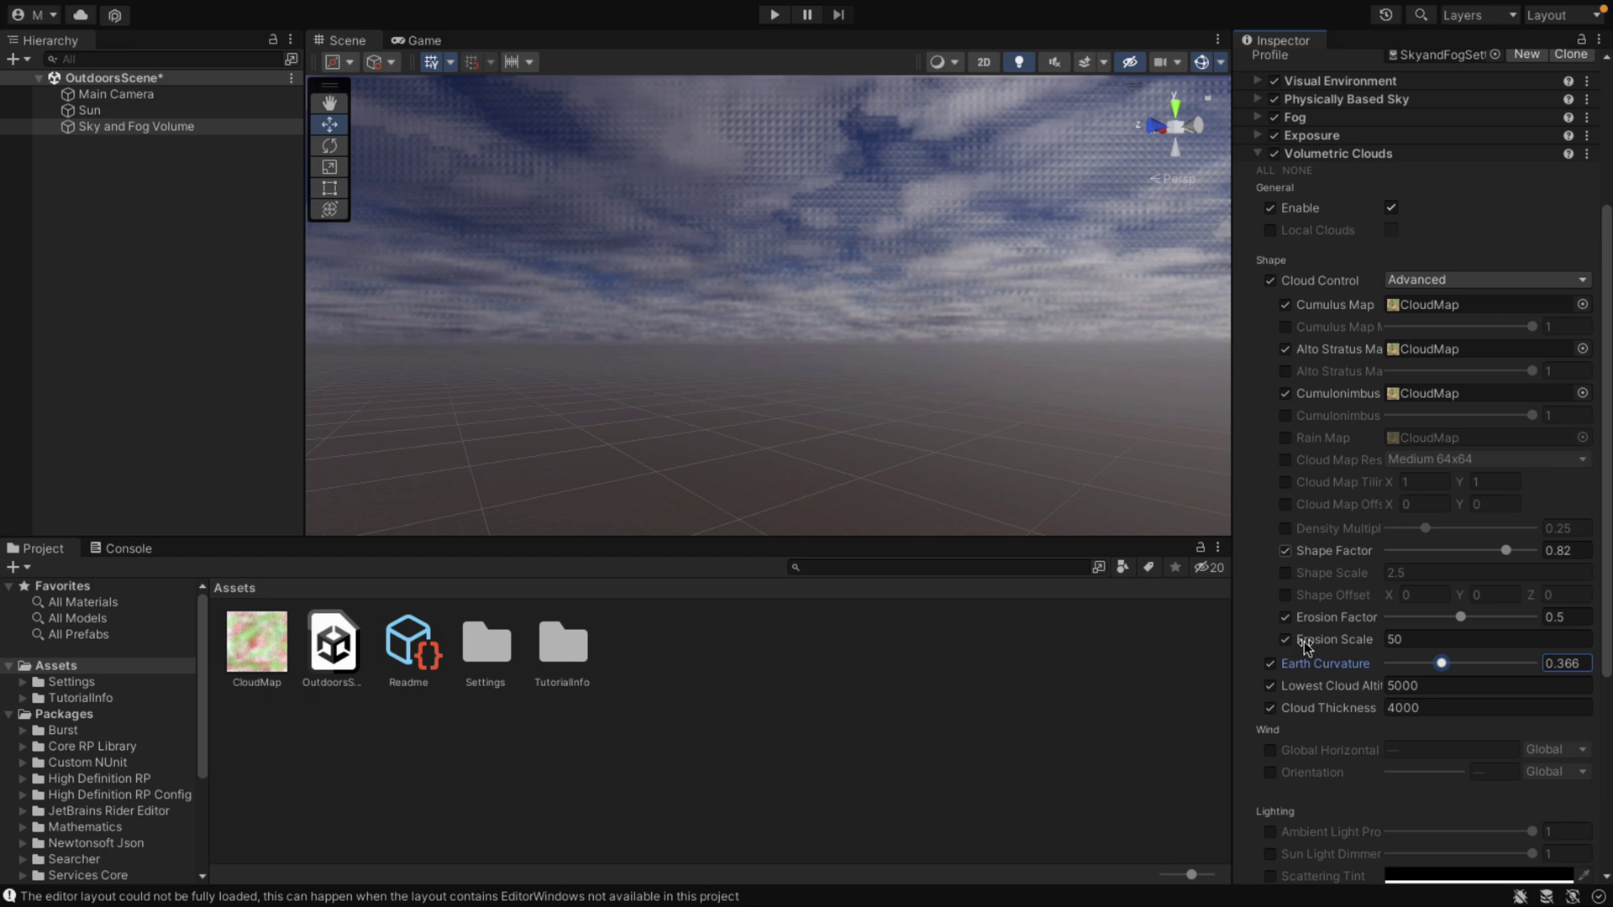
left_click(1270, 772)
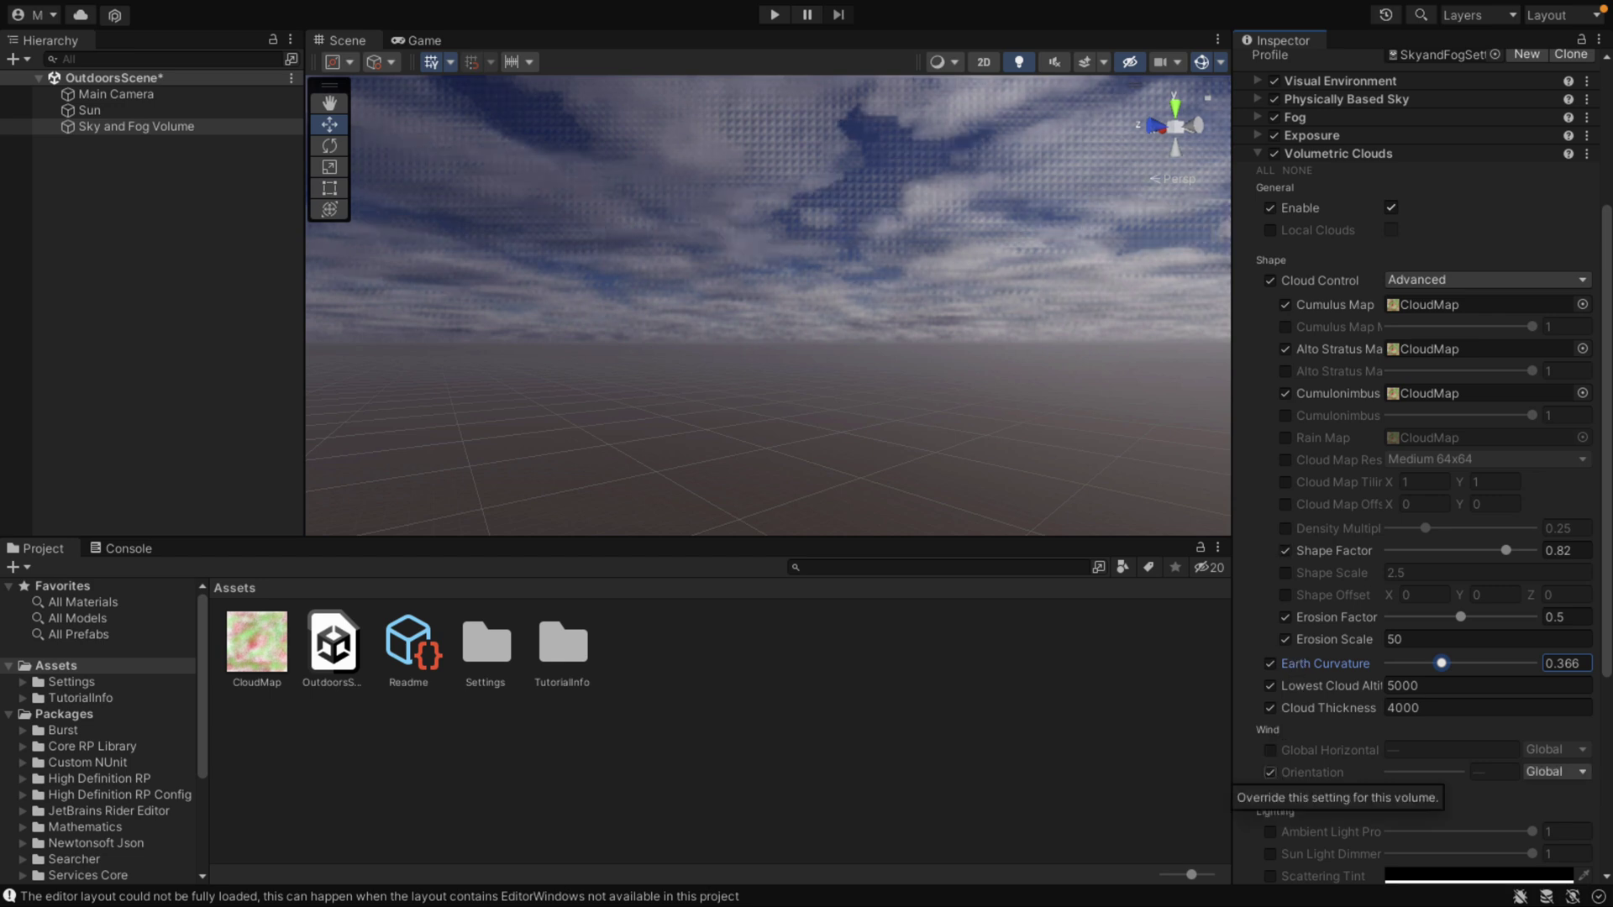
left_click(1270, 750)
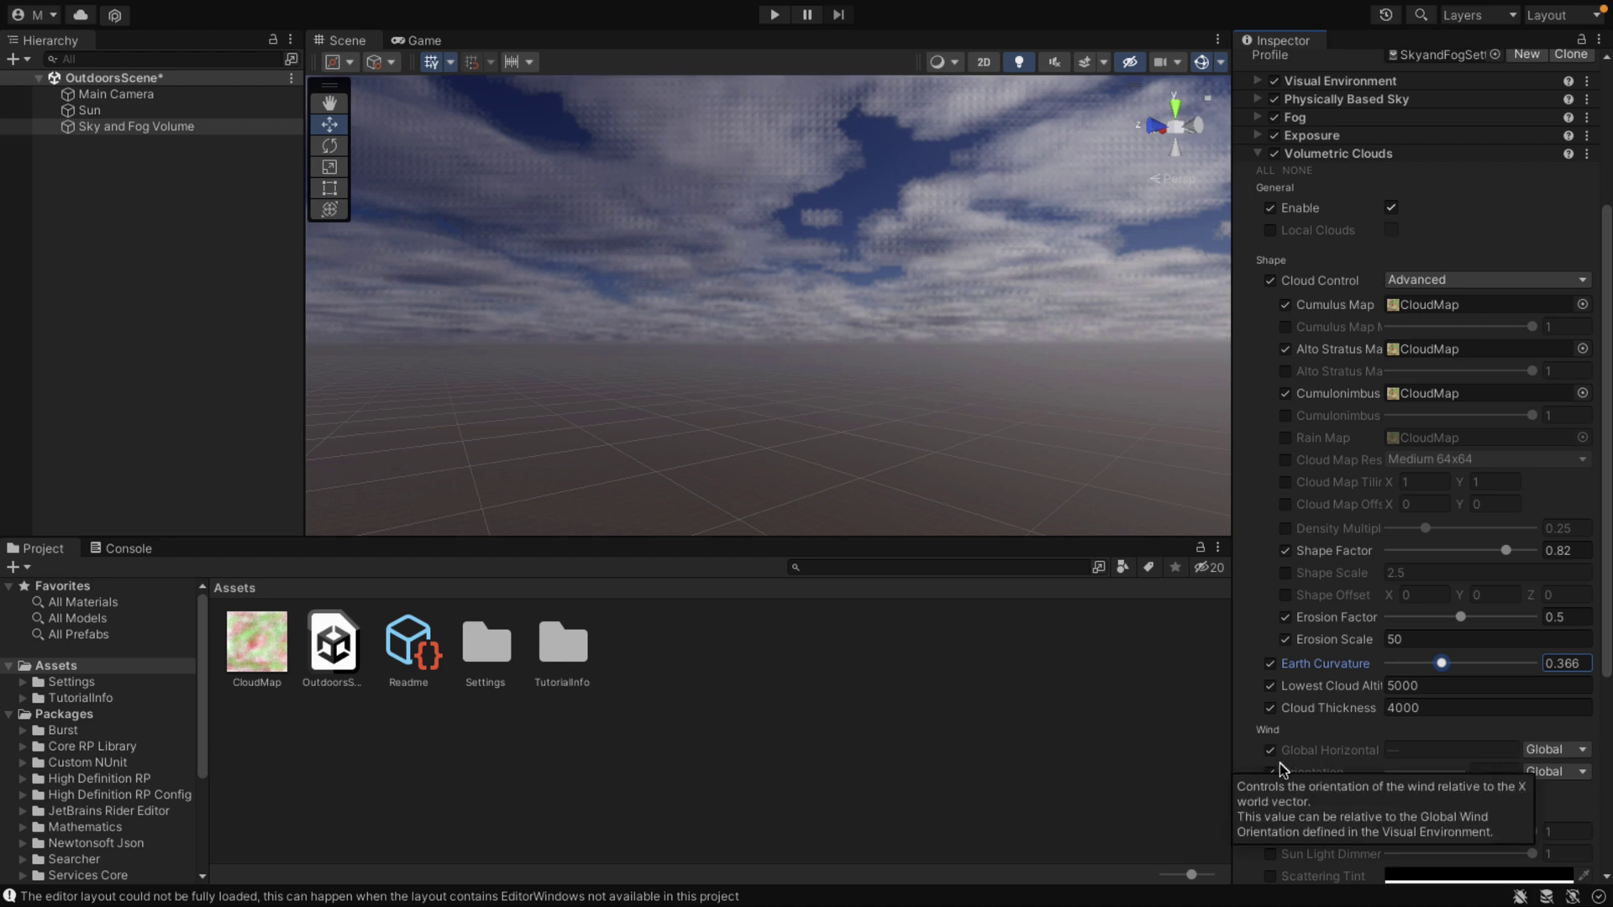
left_click_drag(1017, 318, 958, 371, "alt")
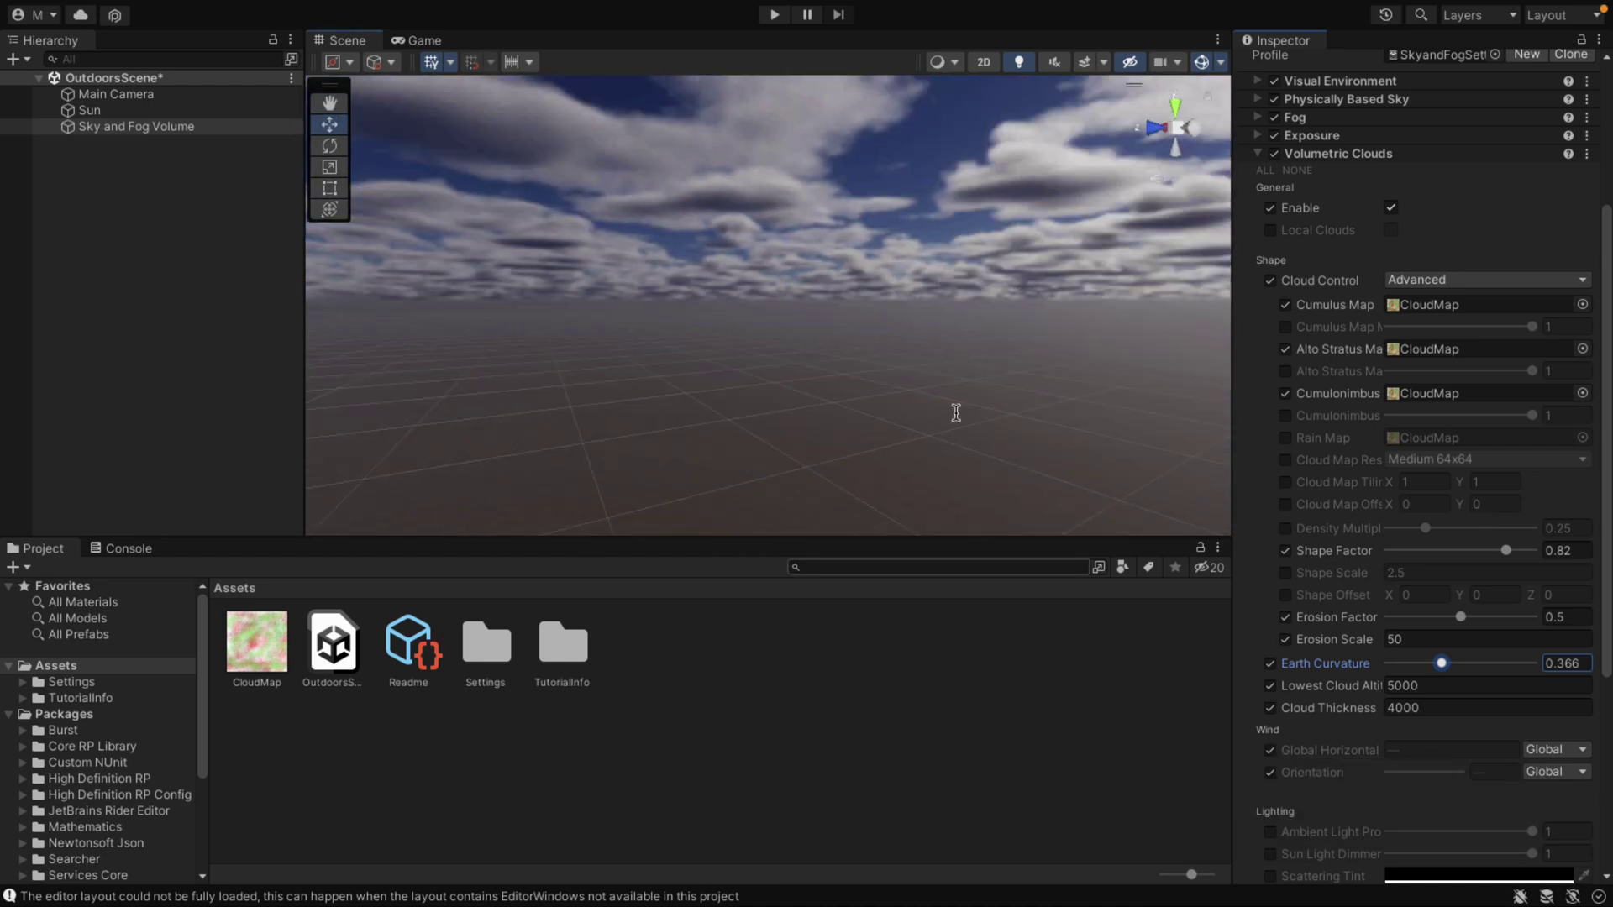
Activate the Ambient Light Probe and Sun Light Dimmer overrides, and enable cloud Shadows
scroll(1258, 703, "down", 4)
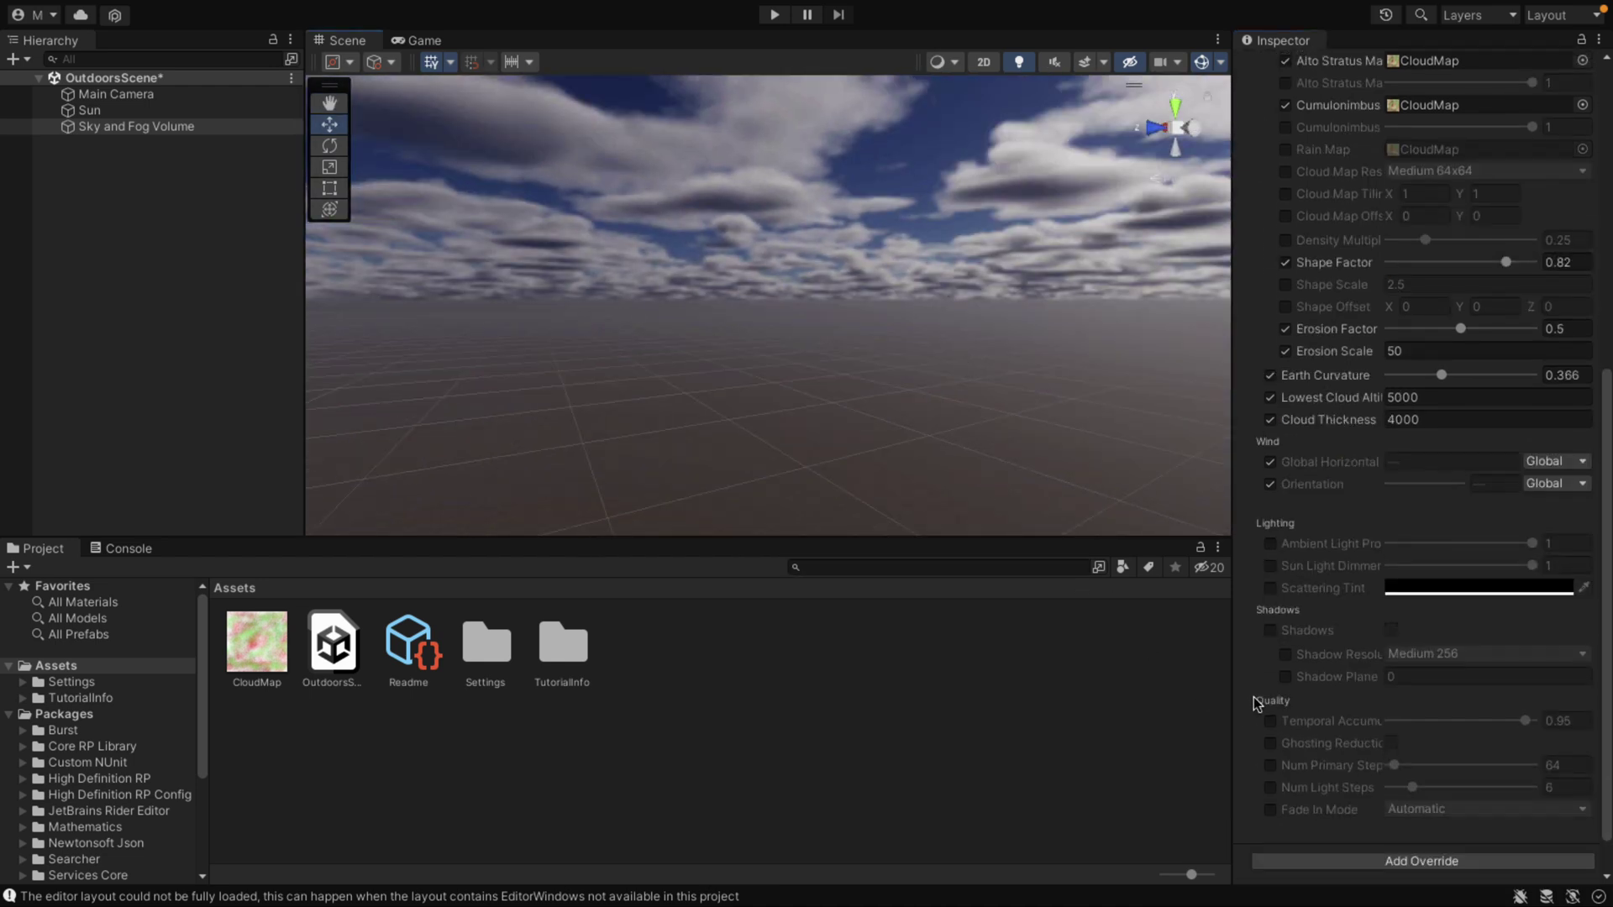
left_click(1271, 544)
left_click(1270, 566)
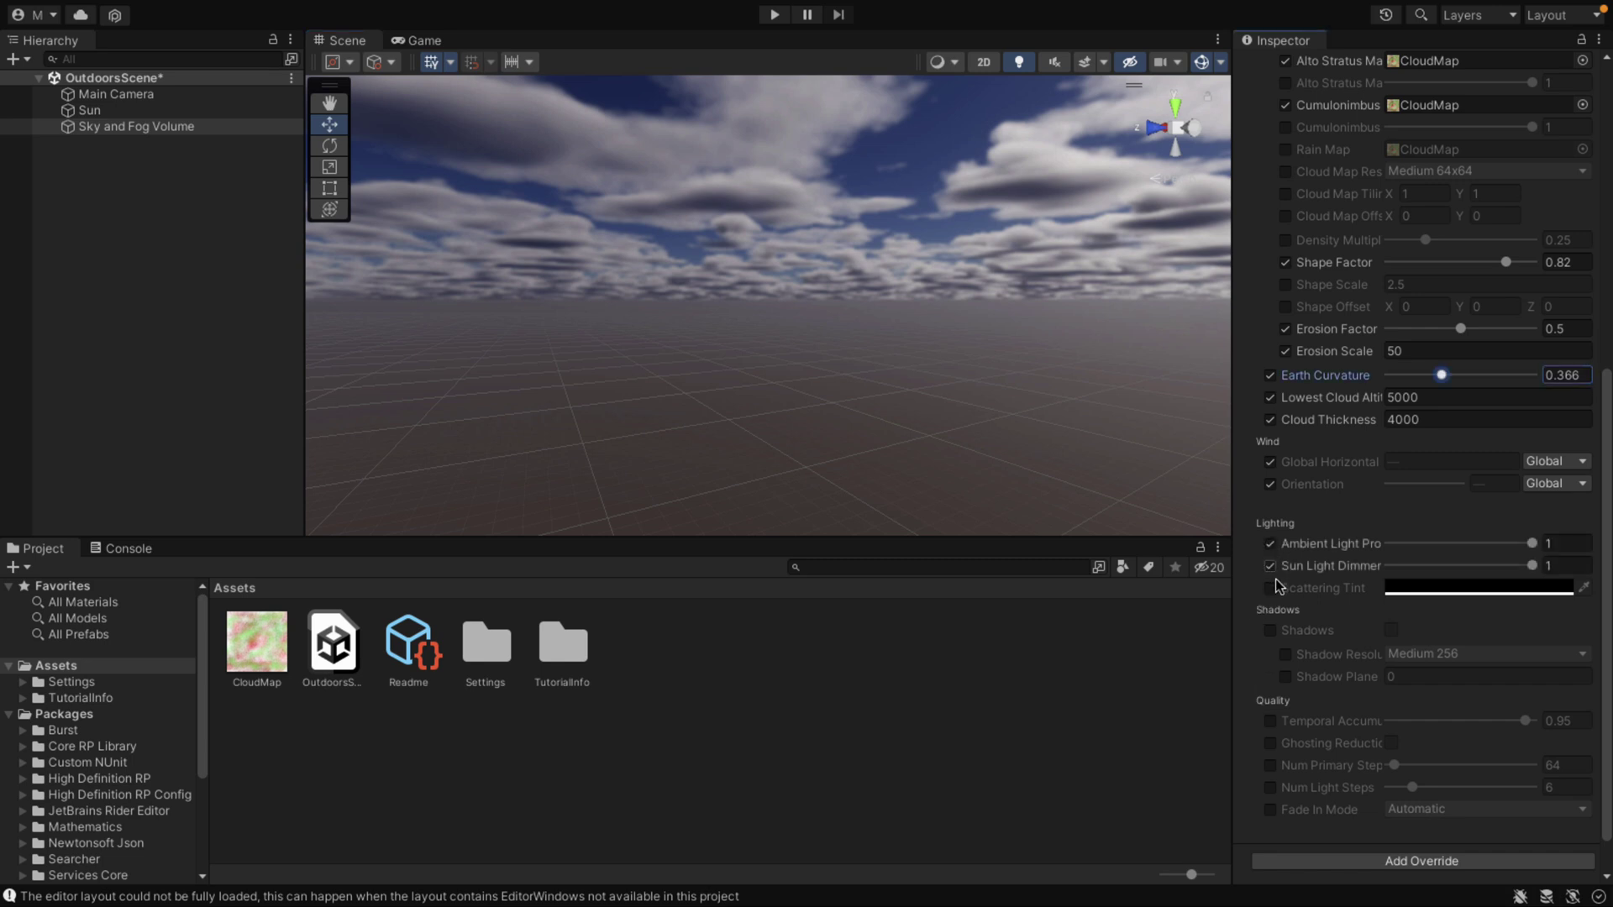
left_click(1273, 630)
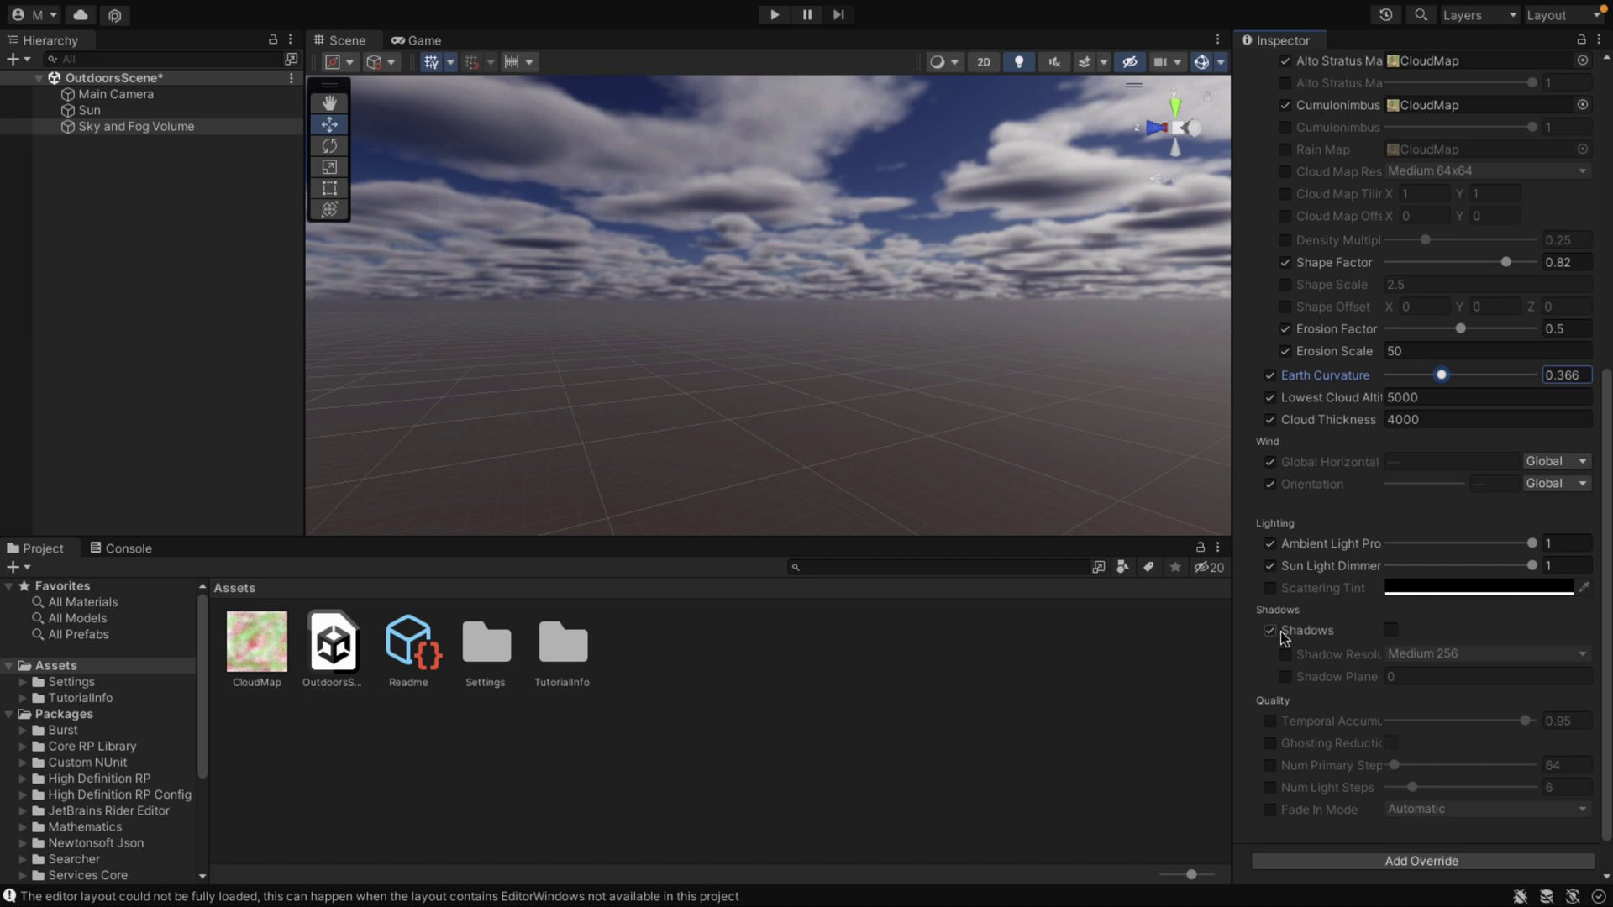
left_click(1392, 632)
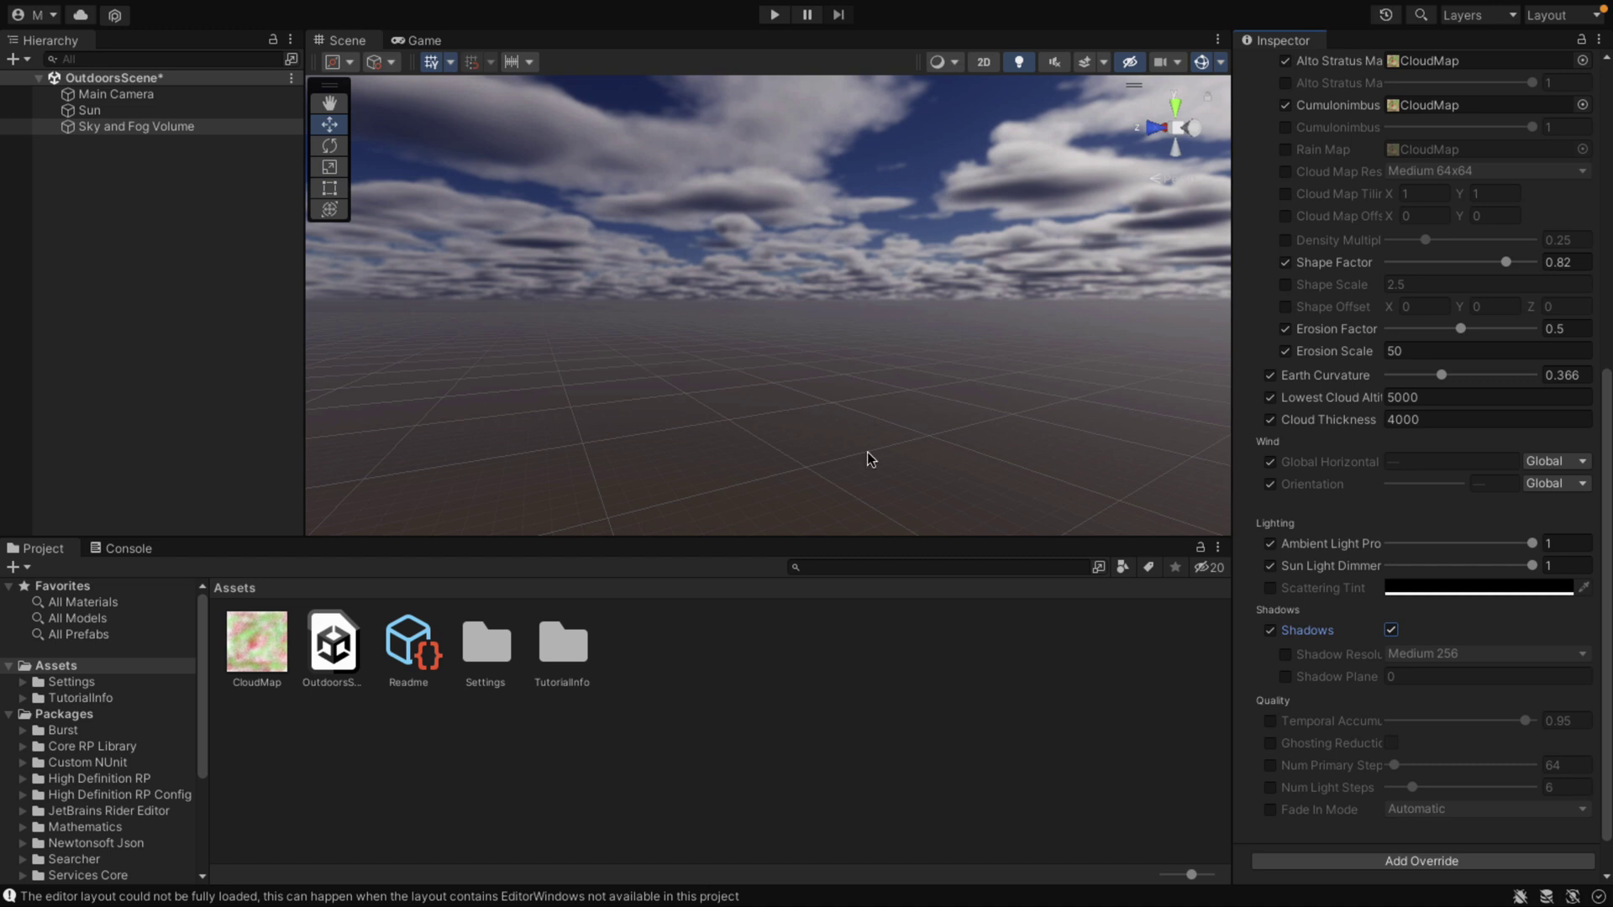
right_click_drag(953, 376, 1041, 383)
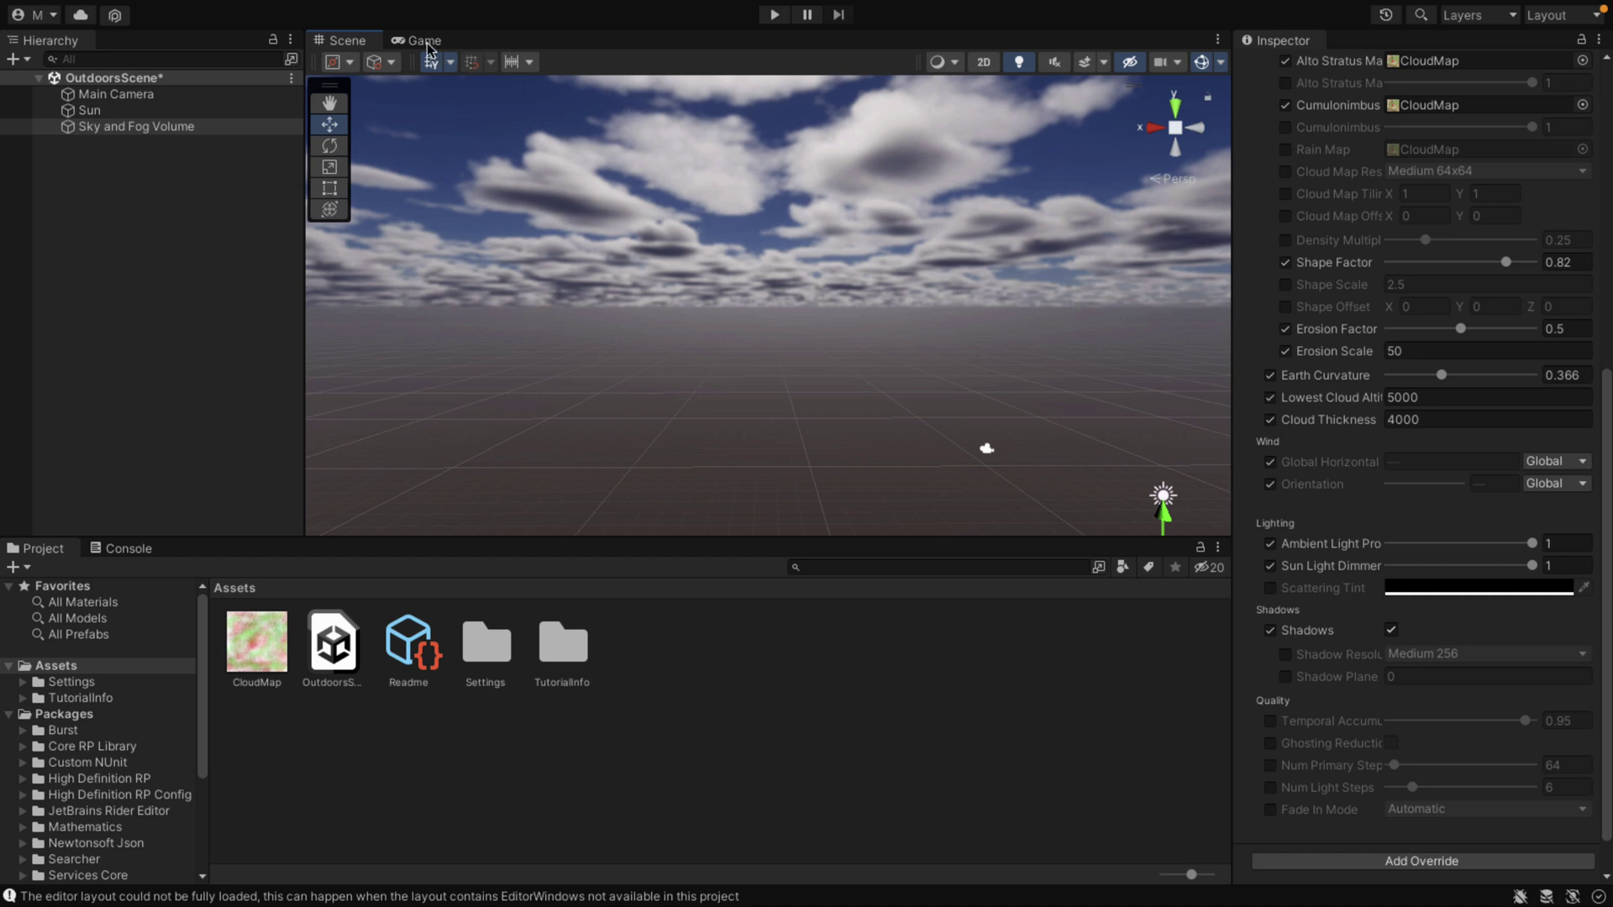
Open the Package Manager, list the packages under My Assets, and search them for "fly"
left_click(145, 97)
mouse_move(467, 7)
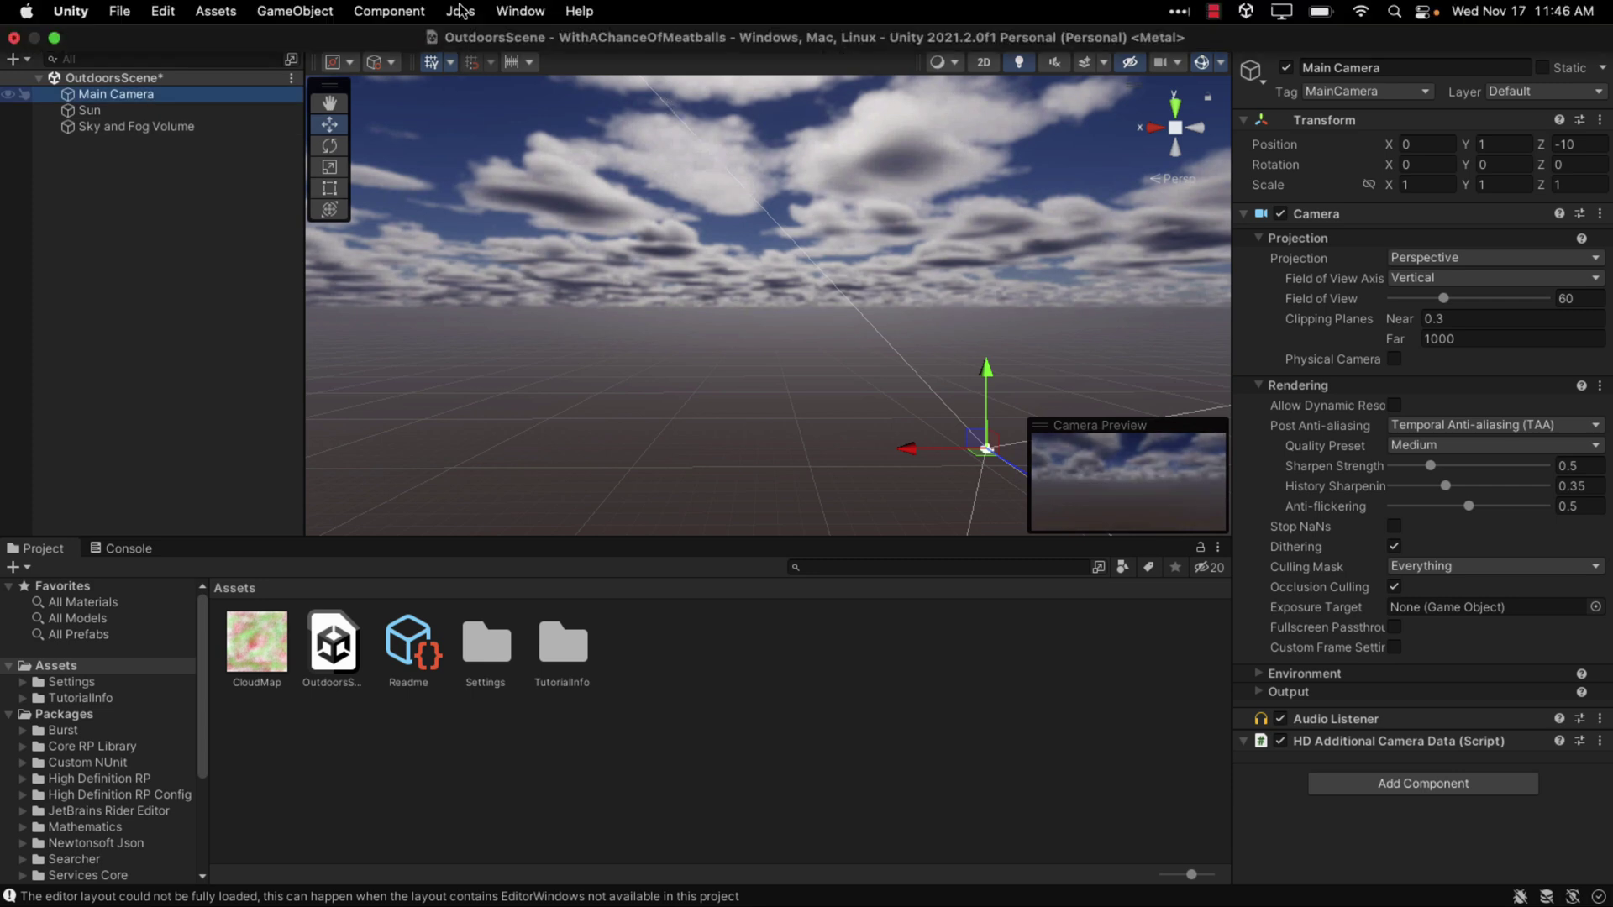
left_click(531, 14)
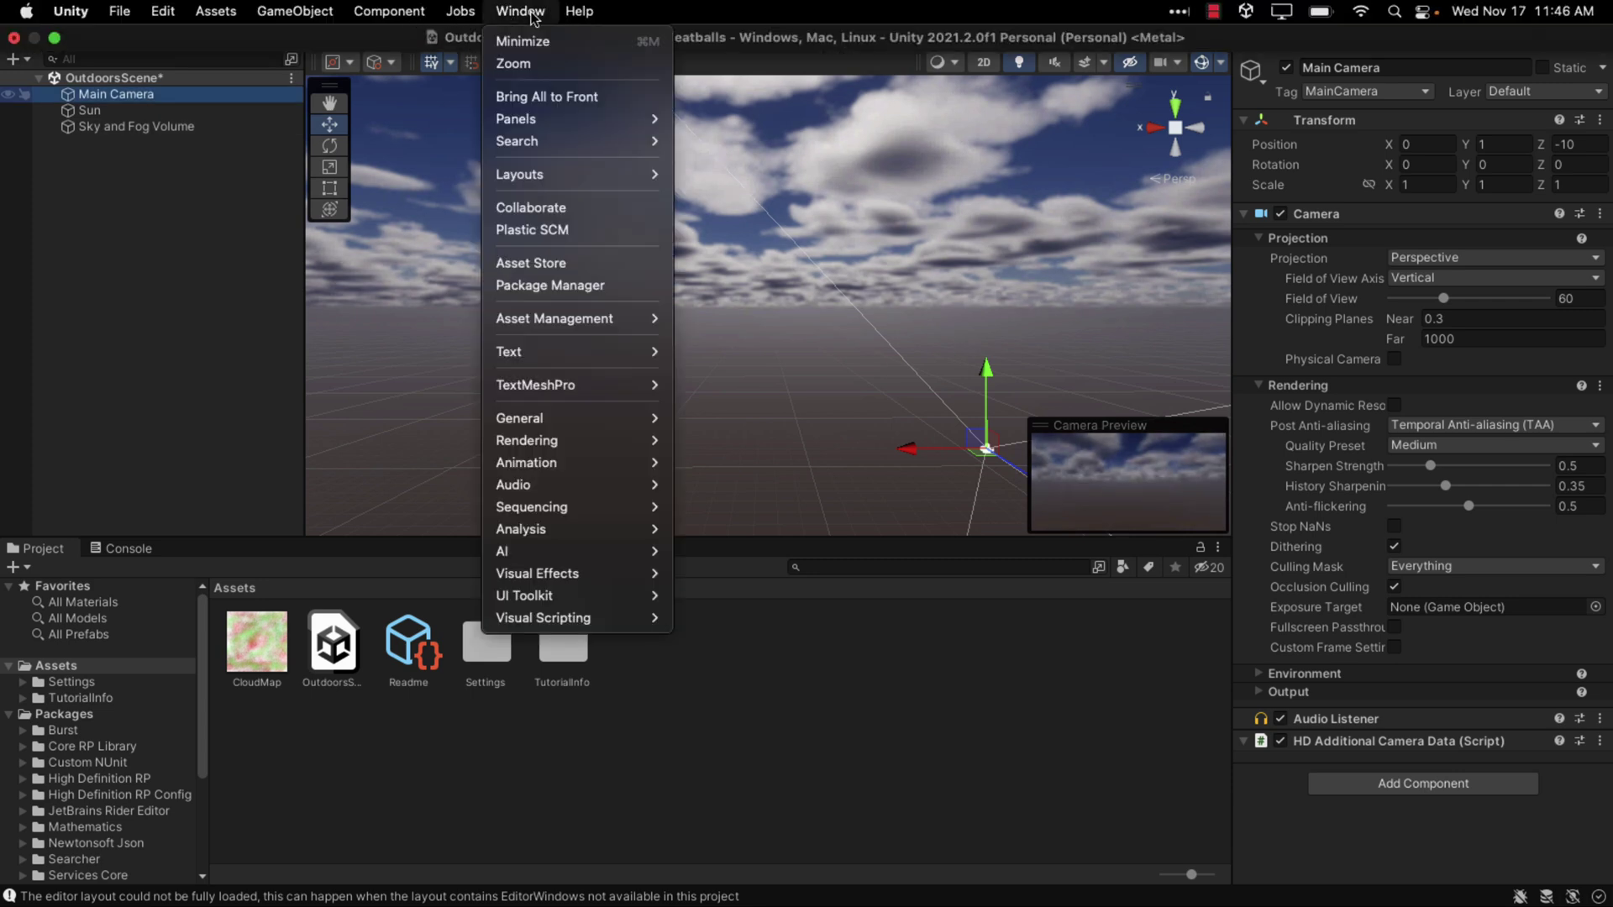
left_click(548, 288)
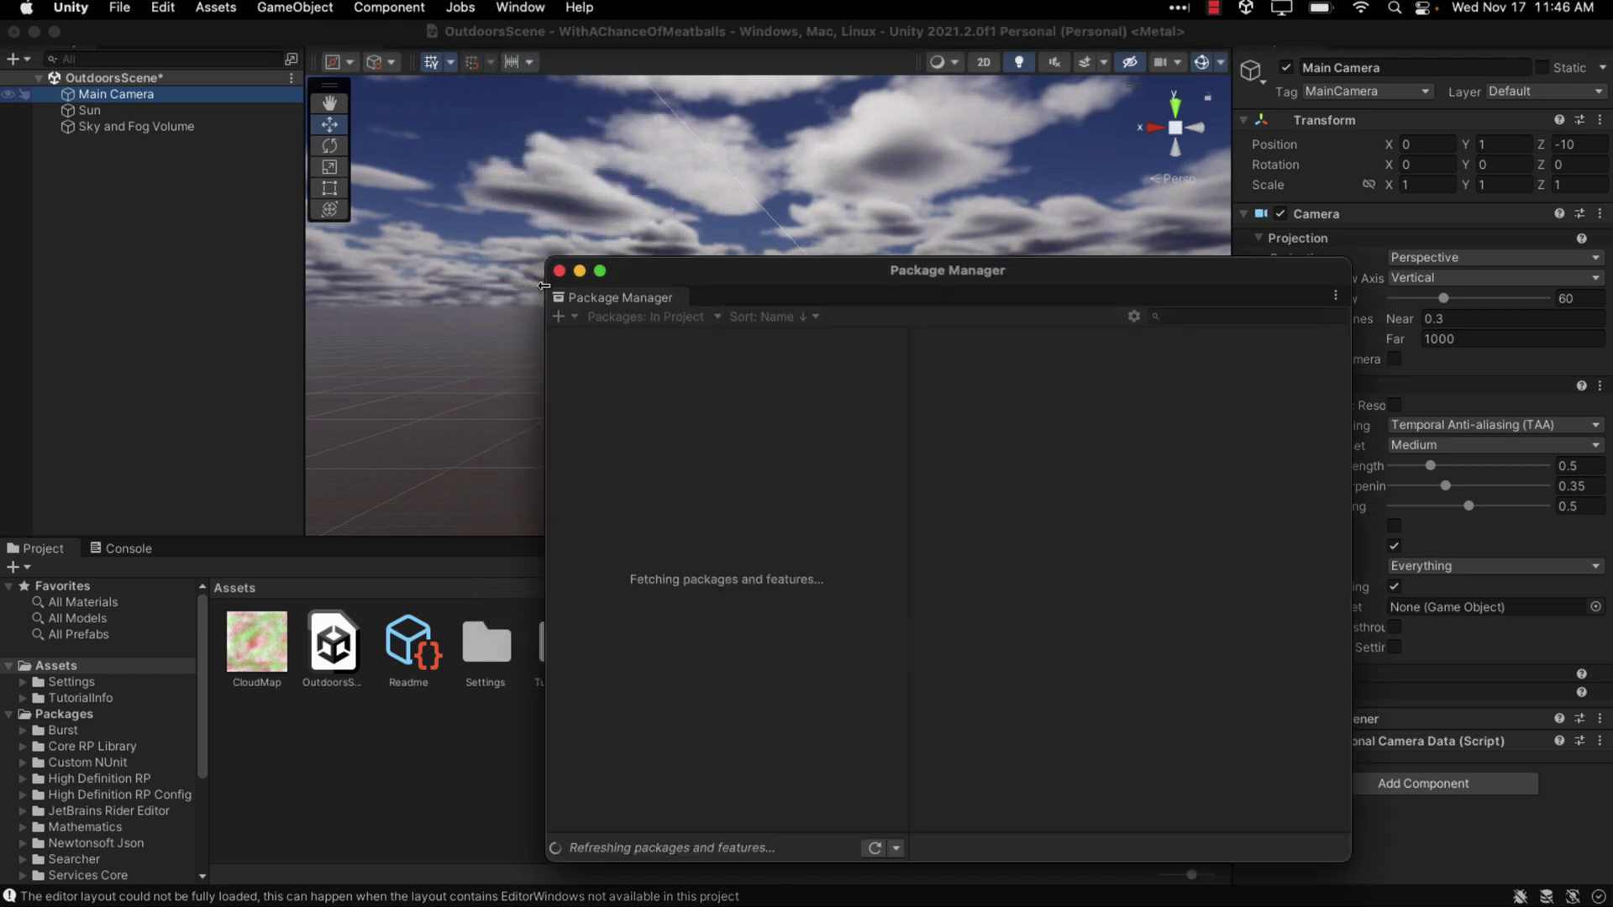
left_click(660, 323)
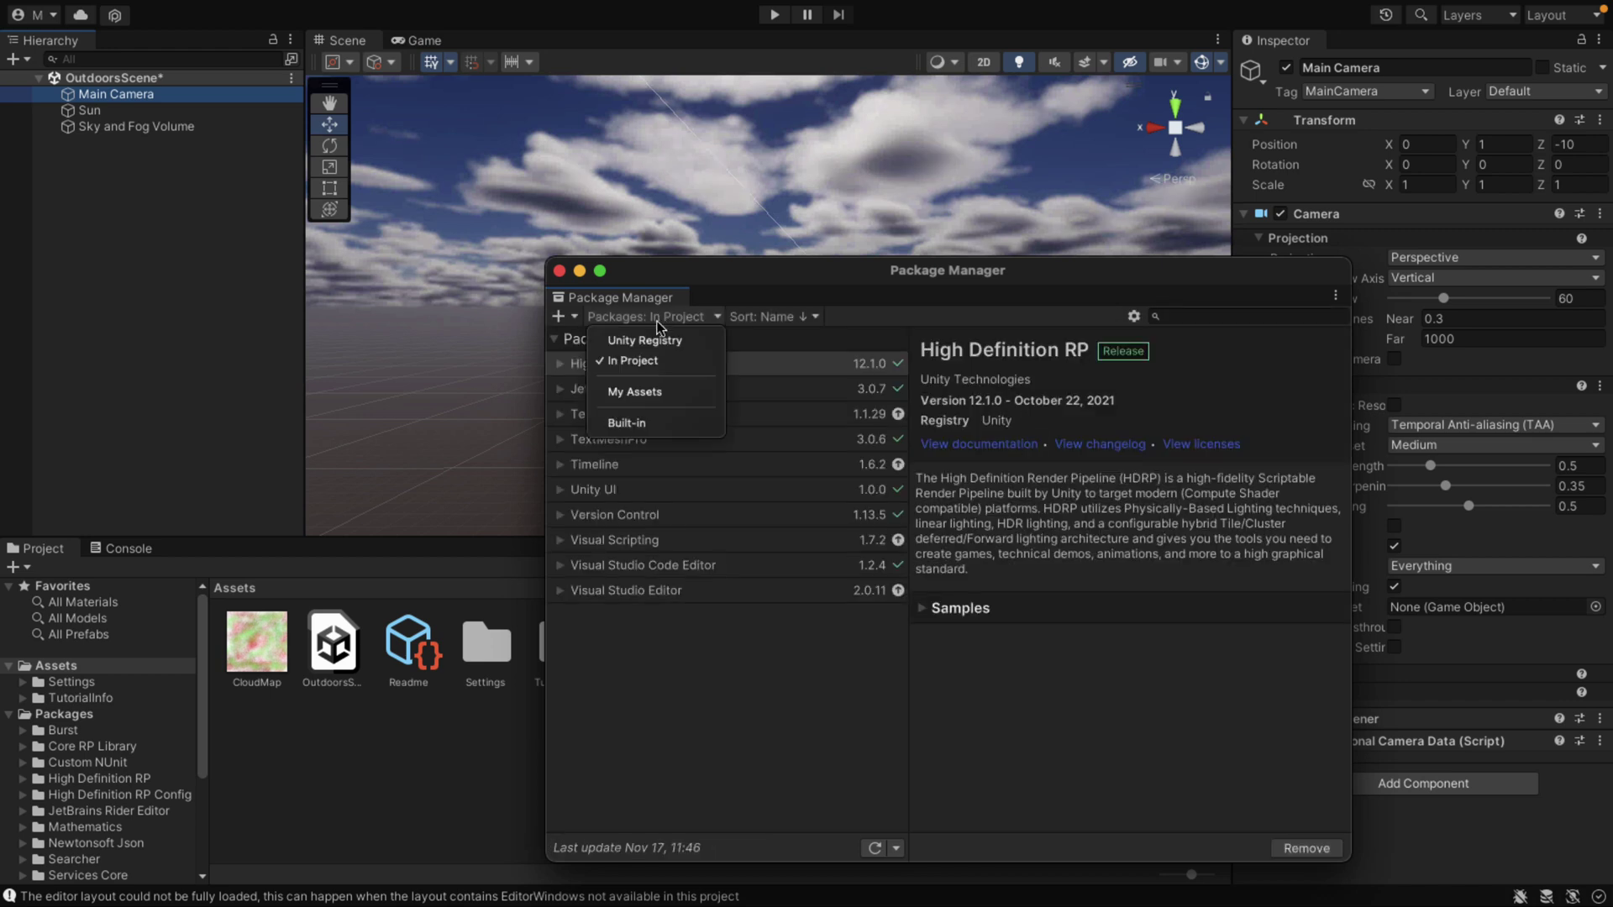
left_click(635, 391)
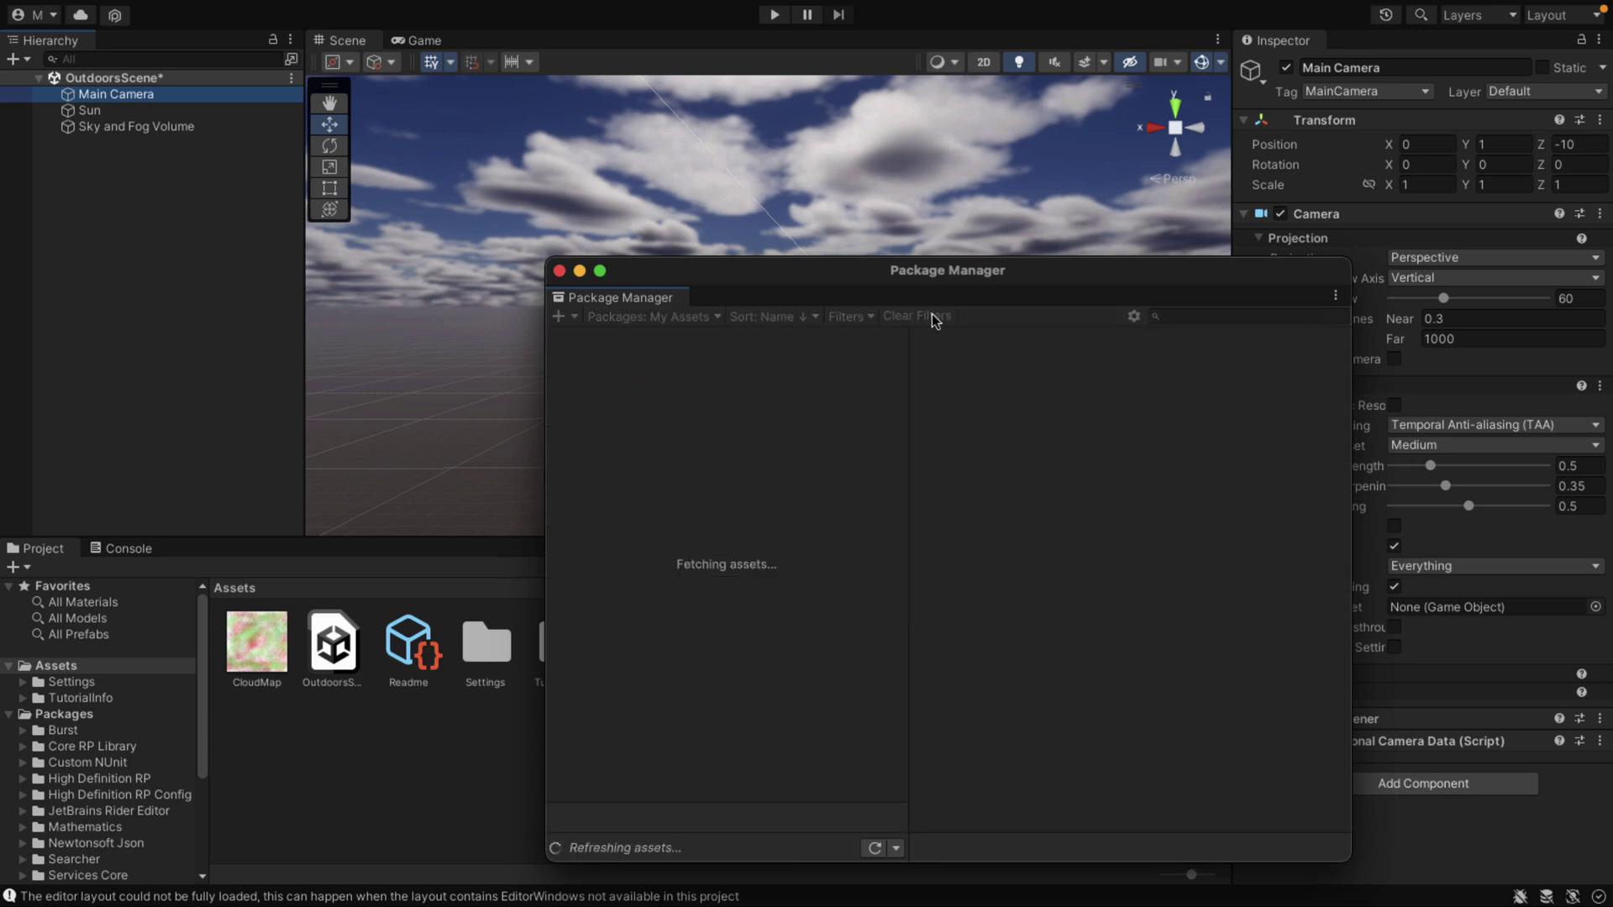
left_click(1188, 316)
type("f")
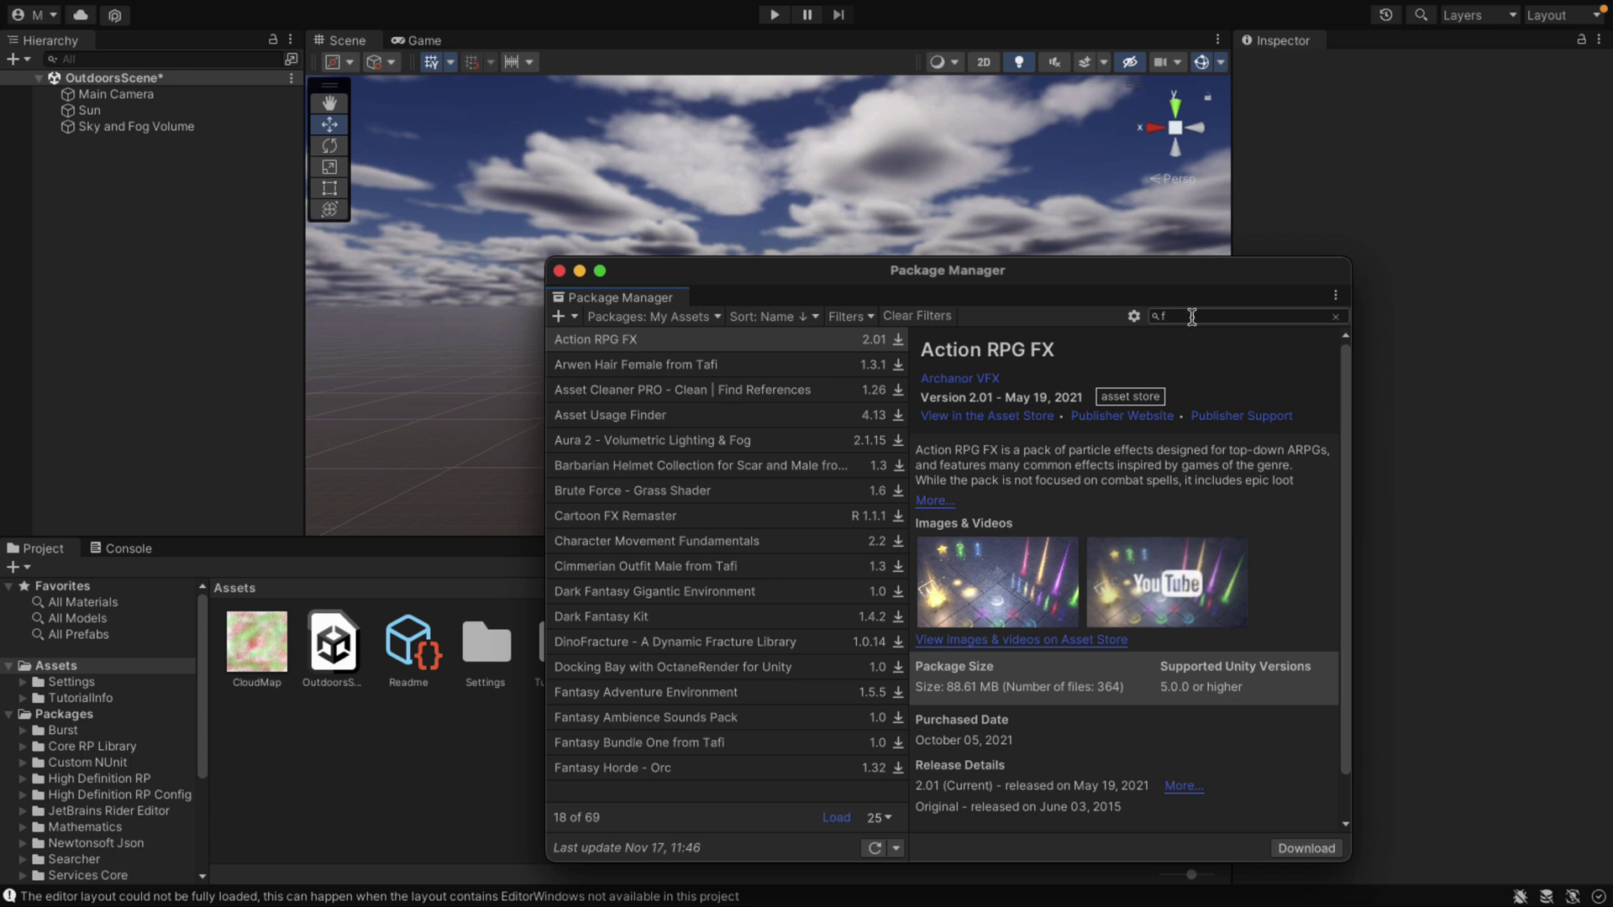
type("y")
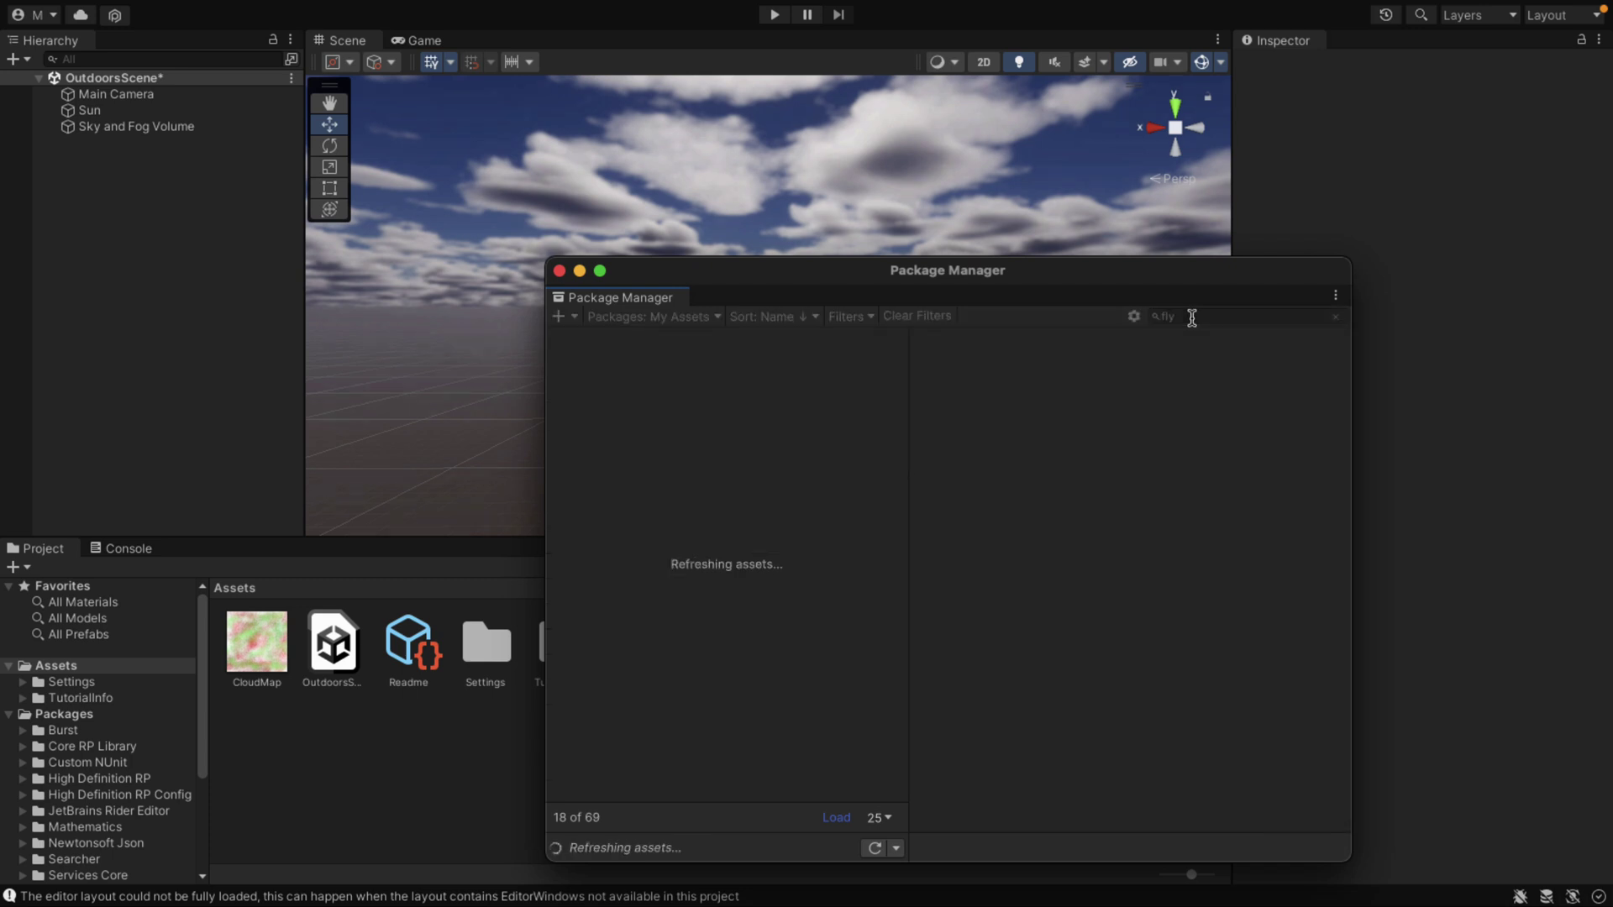
Import all files of the Free Fly Camera package into the project and close the Package Manager
left_click(669, 366)
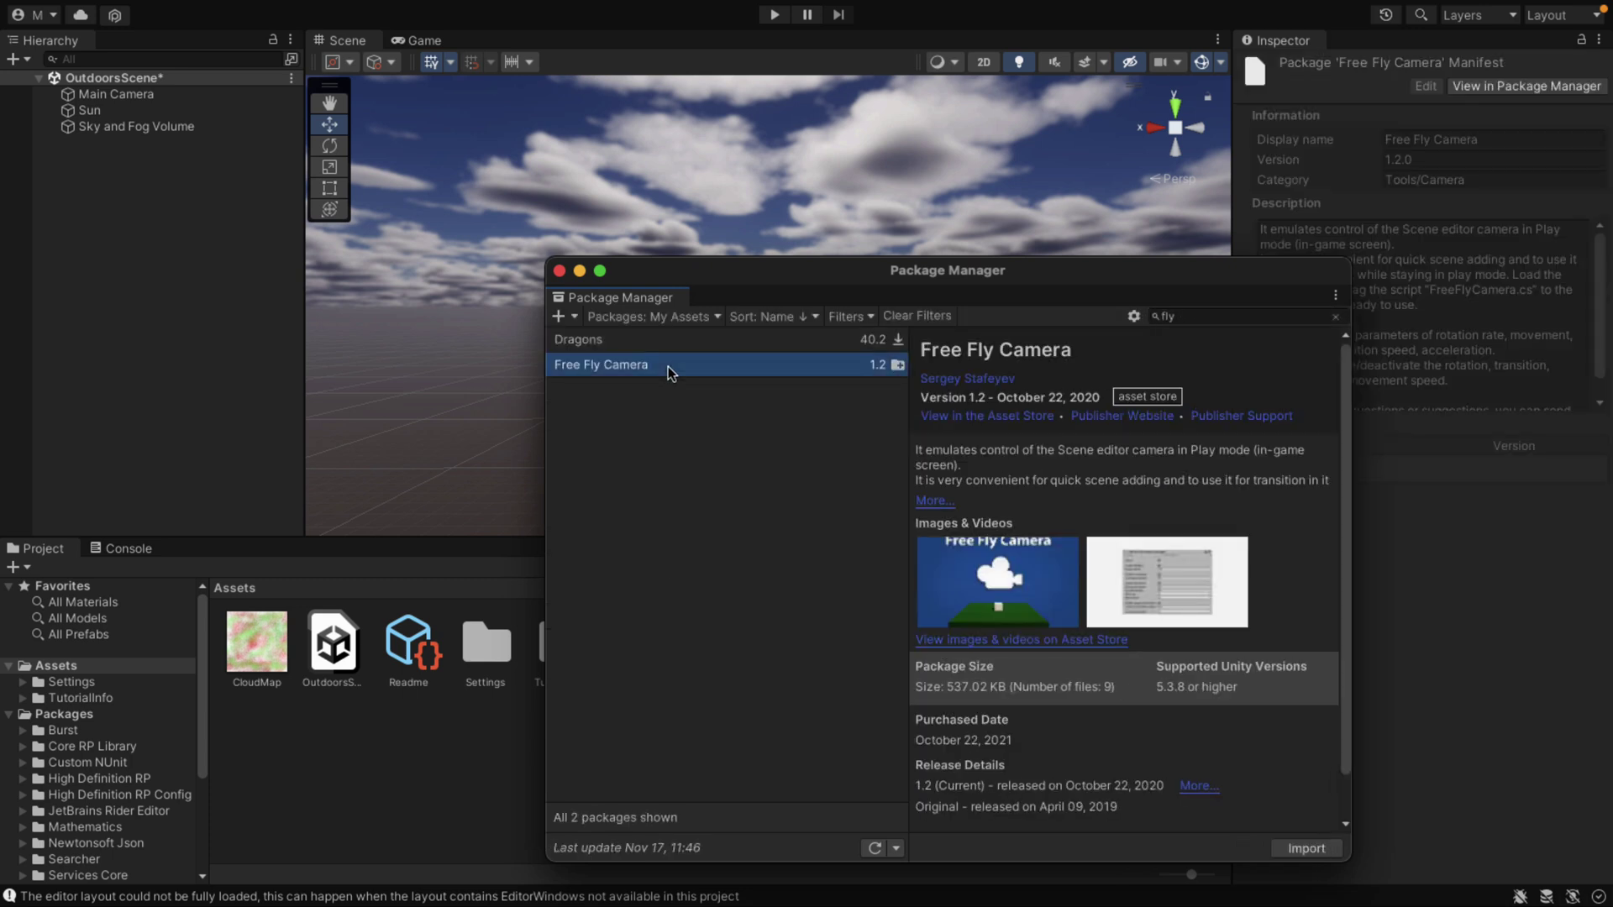
left_click(1307, 850)
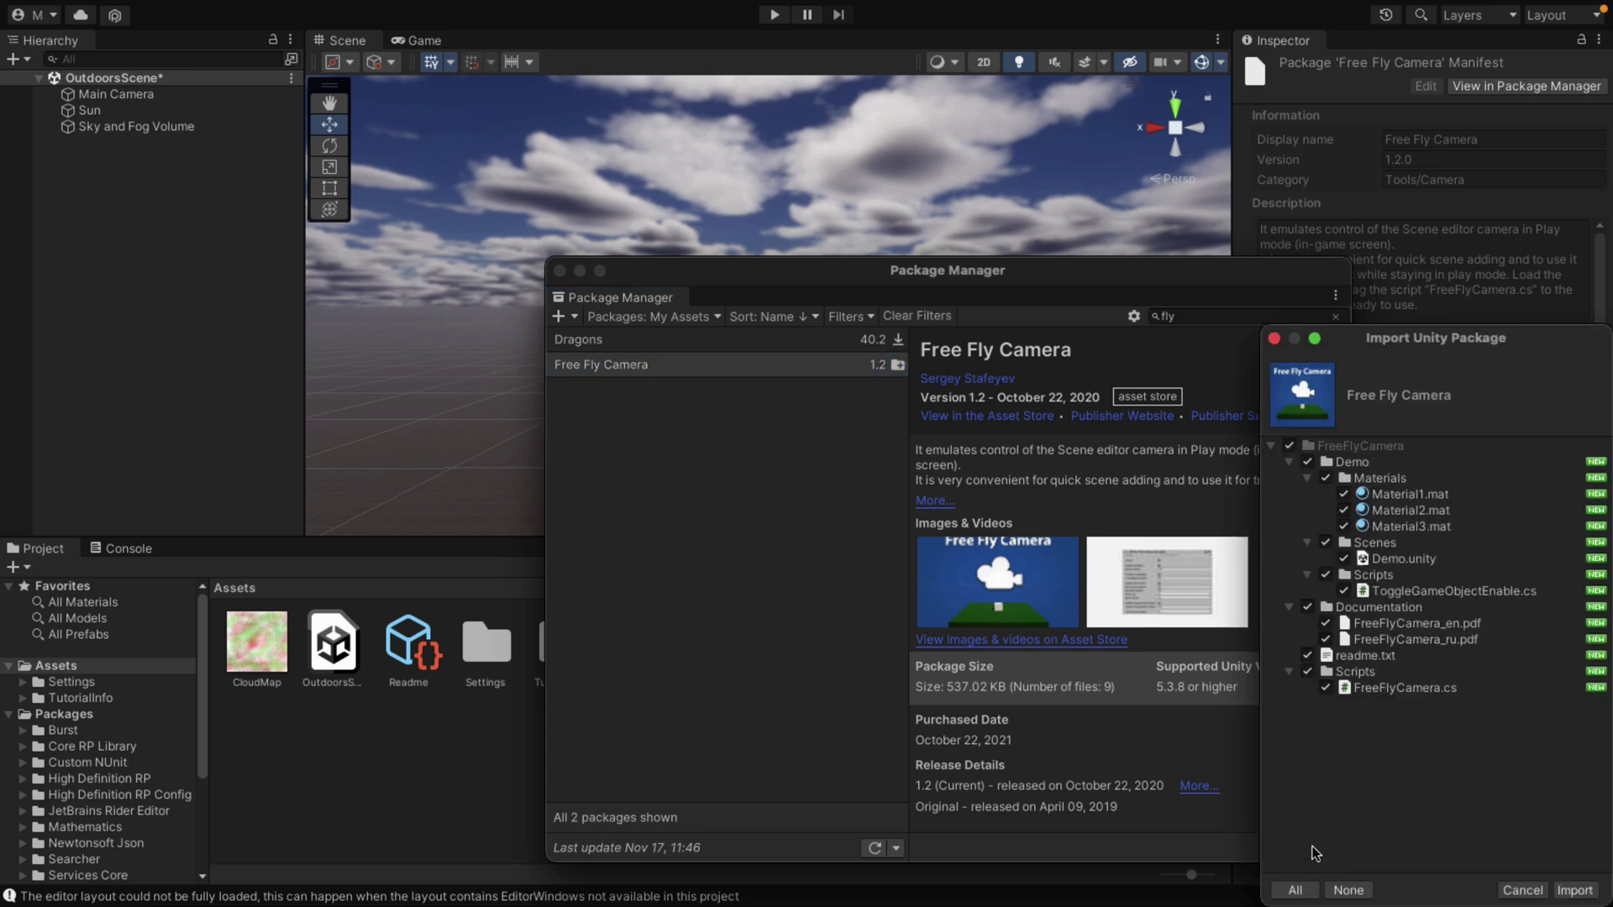
left_click(1577, 892)
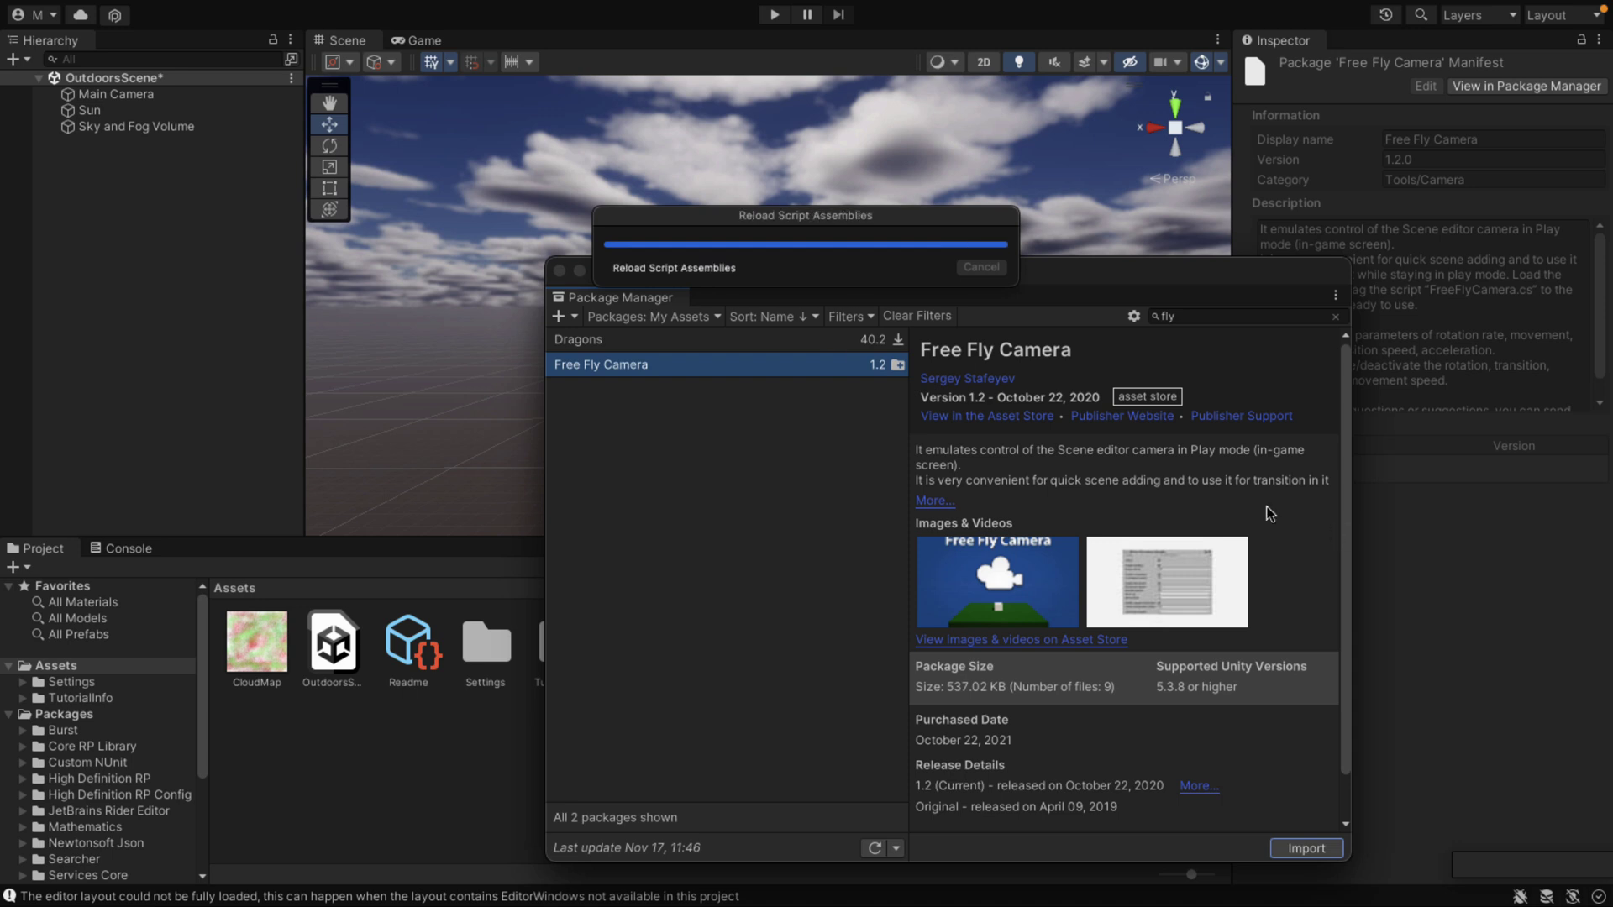
left_click(559, 272)
Add the Free Fly Camera component to the Main Camera
left_click(116, 94)
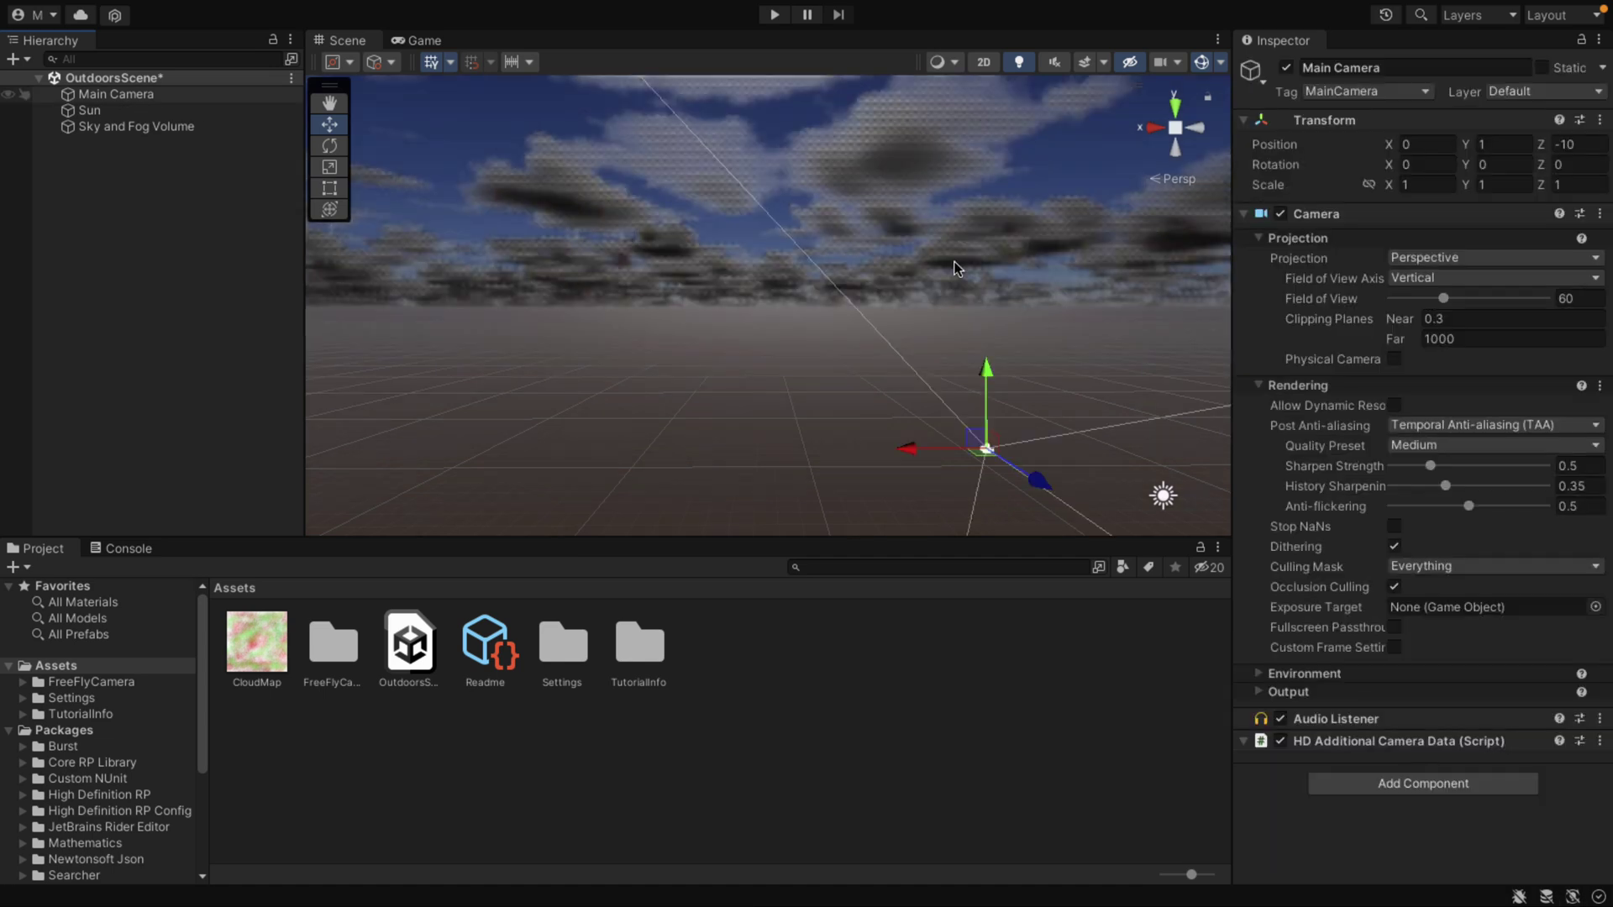
left_click(1438, 786)
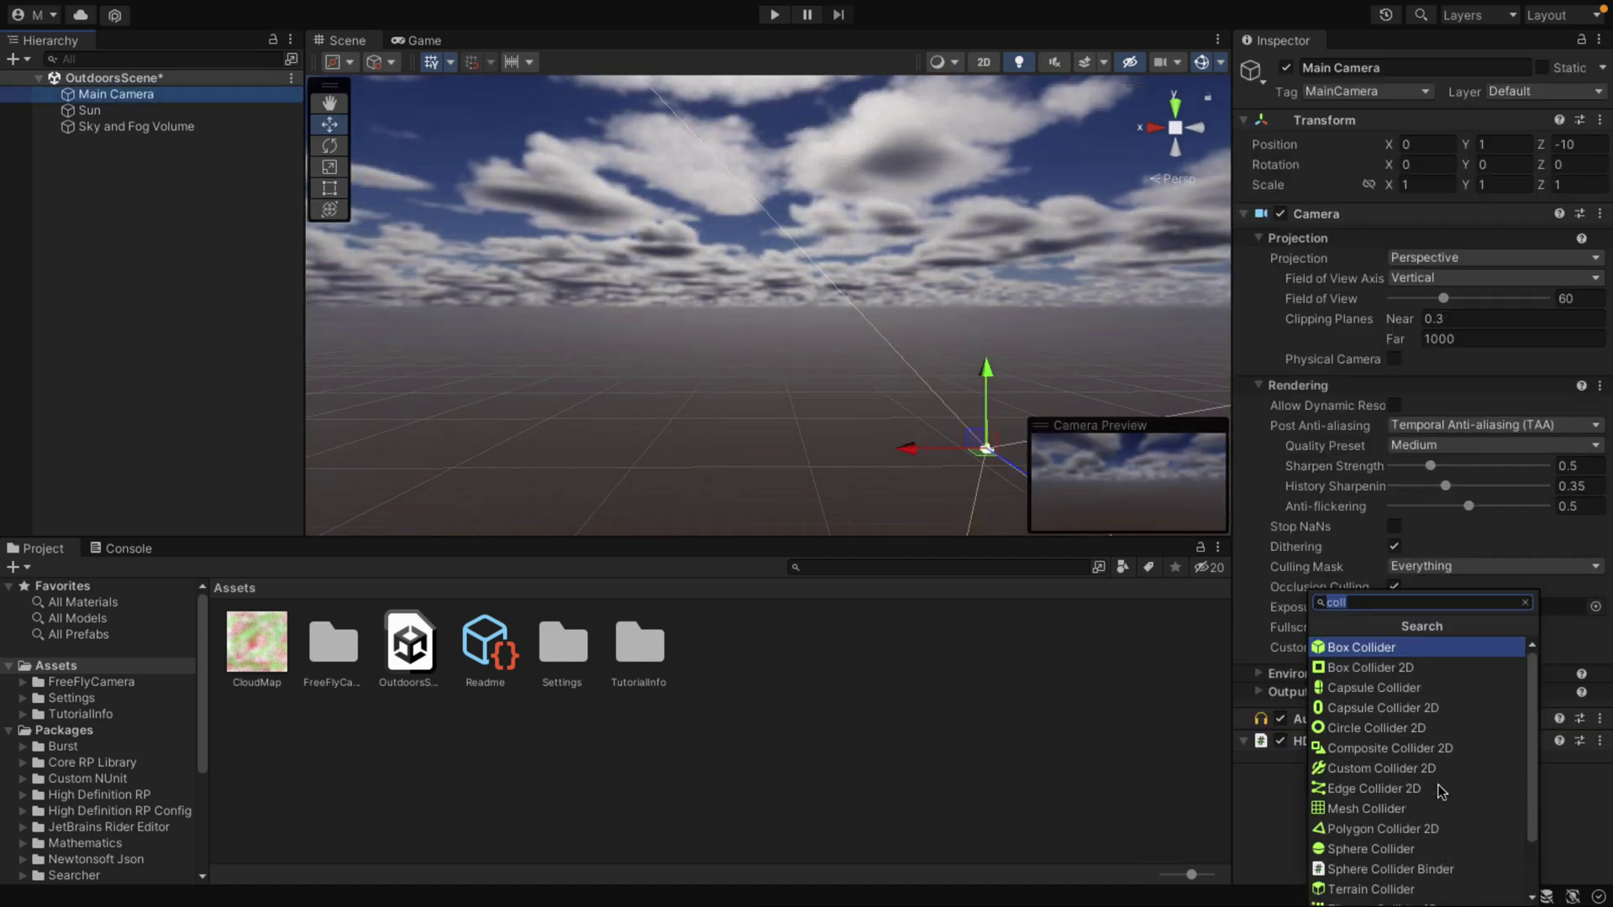
type("f")
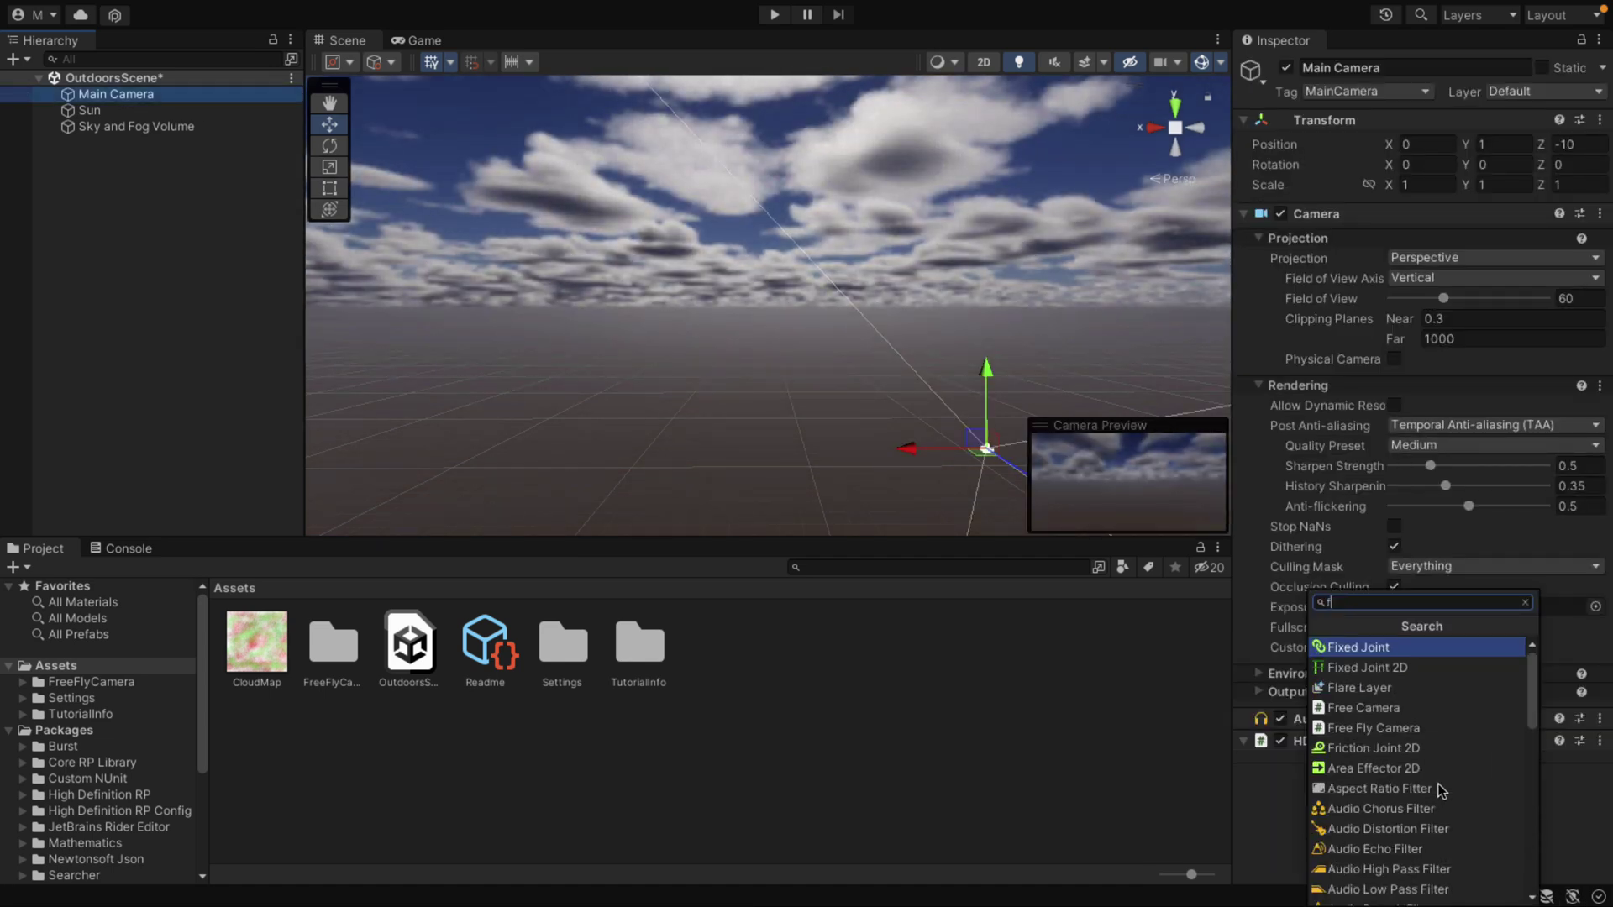
type("r")
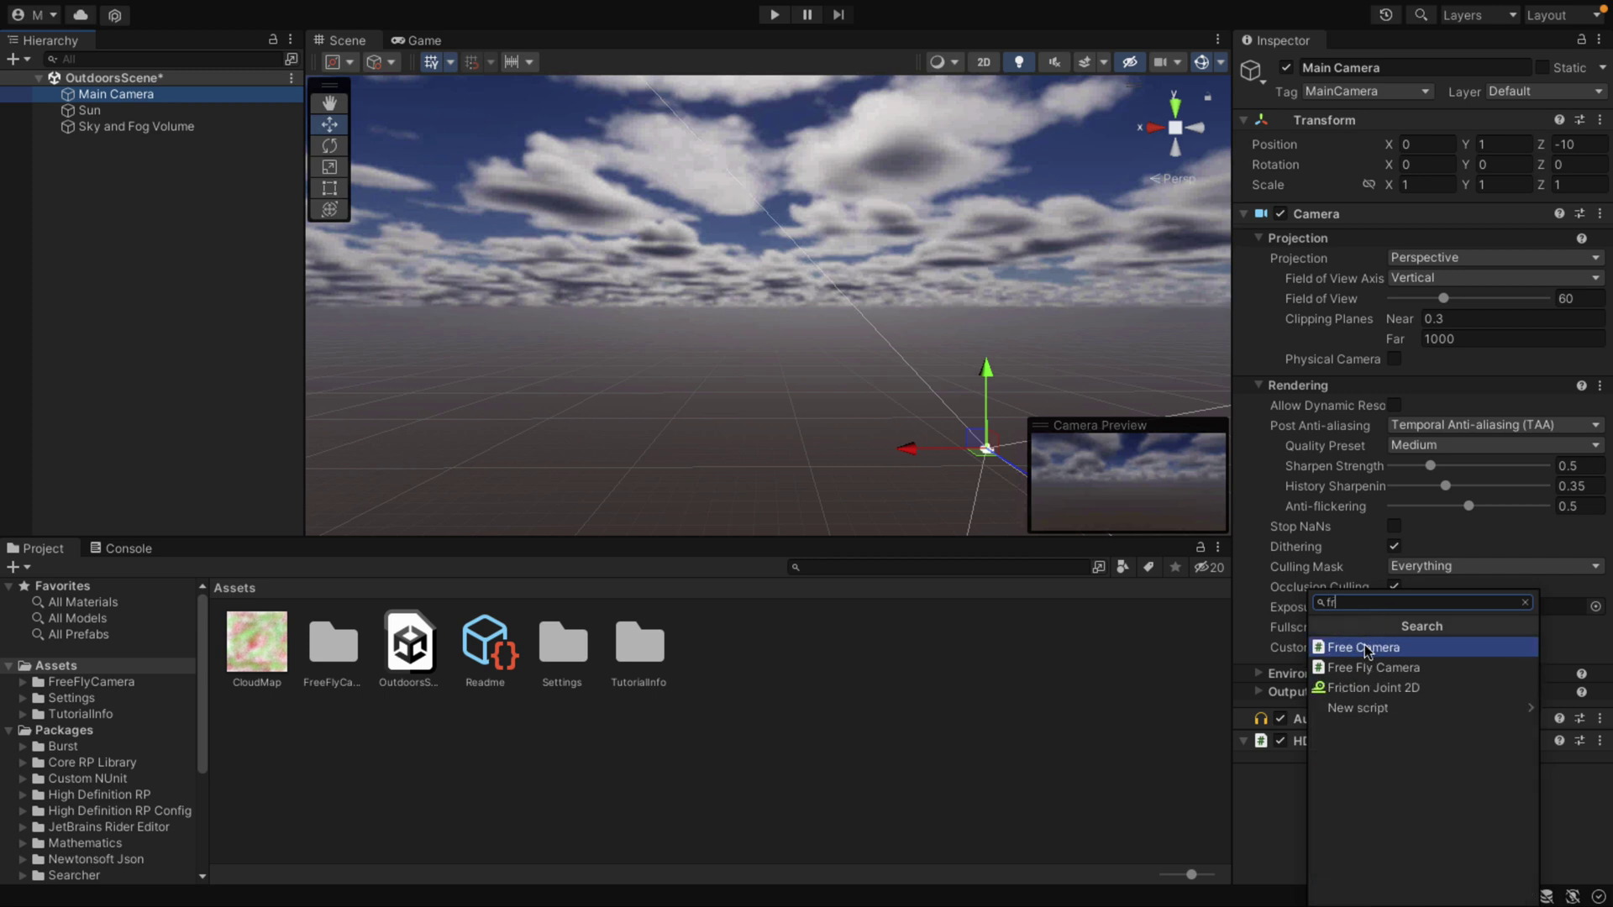
left_click(1360, 670)
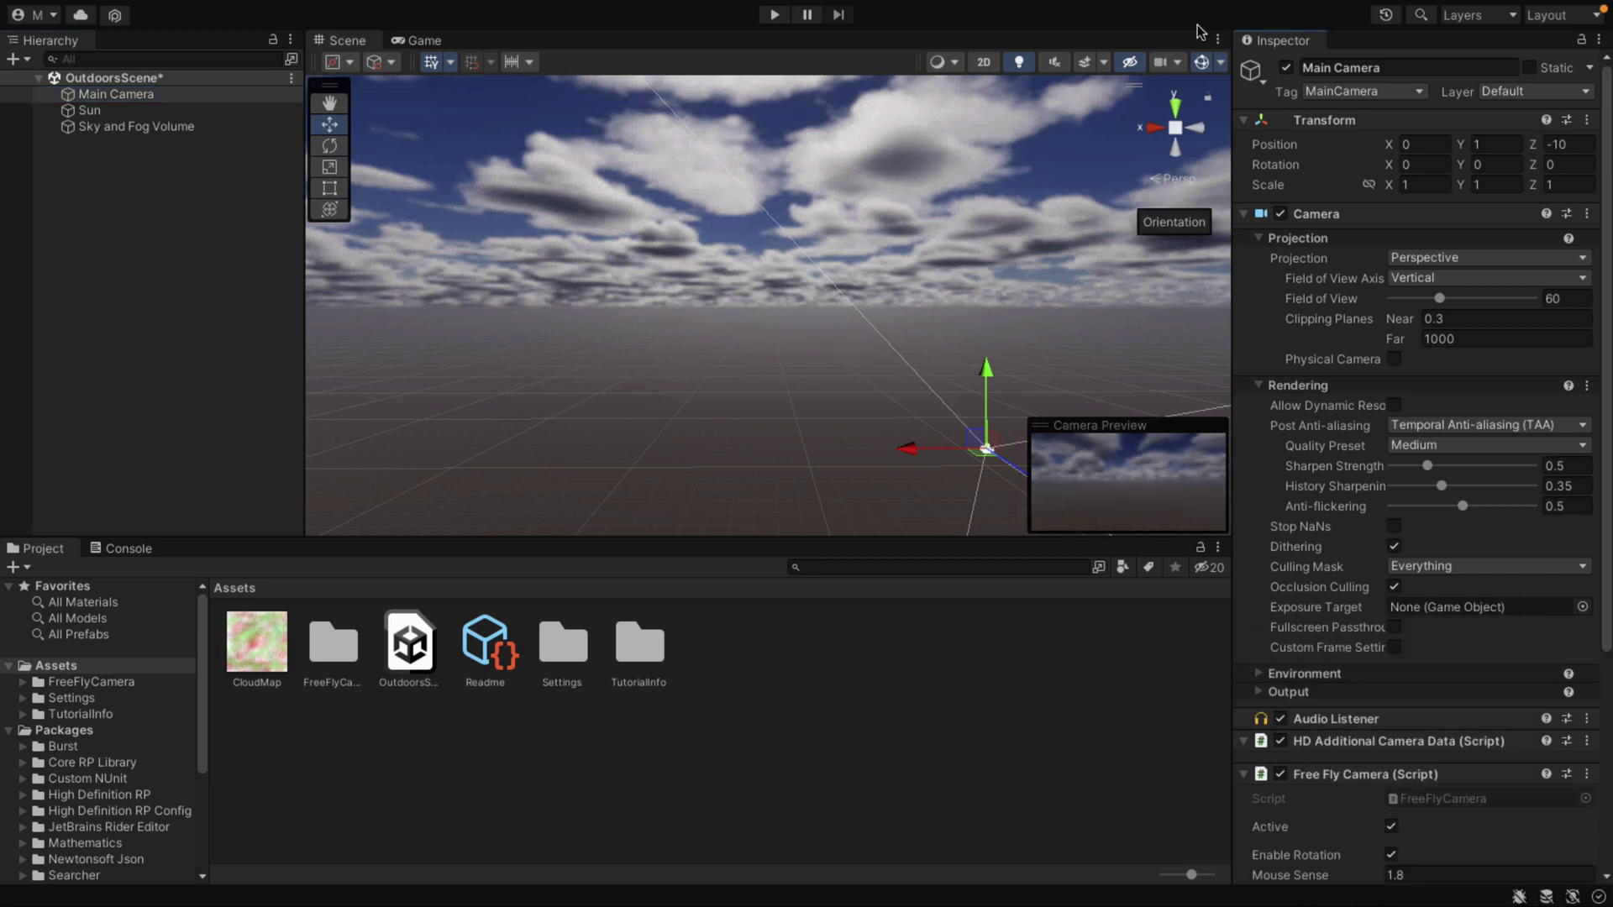
Run the scene in the Game view and fly the camera upward towards the clouds to a height of about 7600
left_click(417, 40)
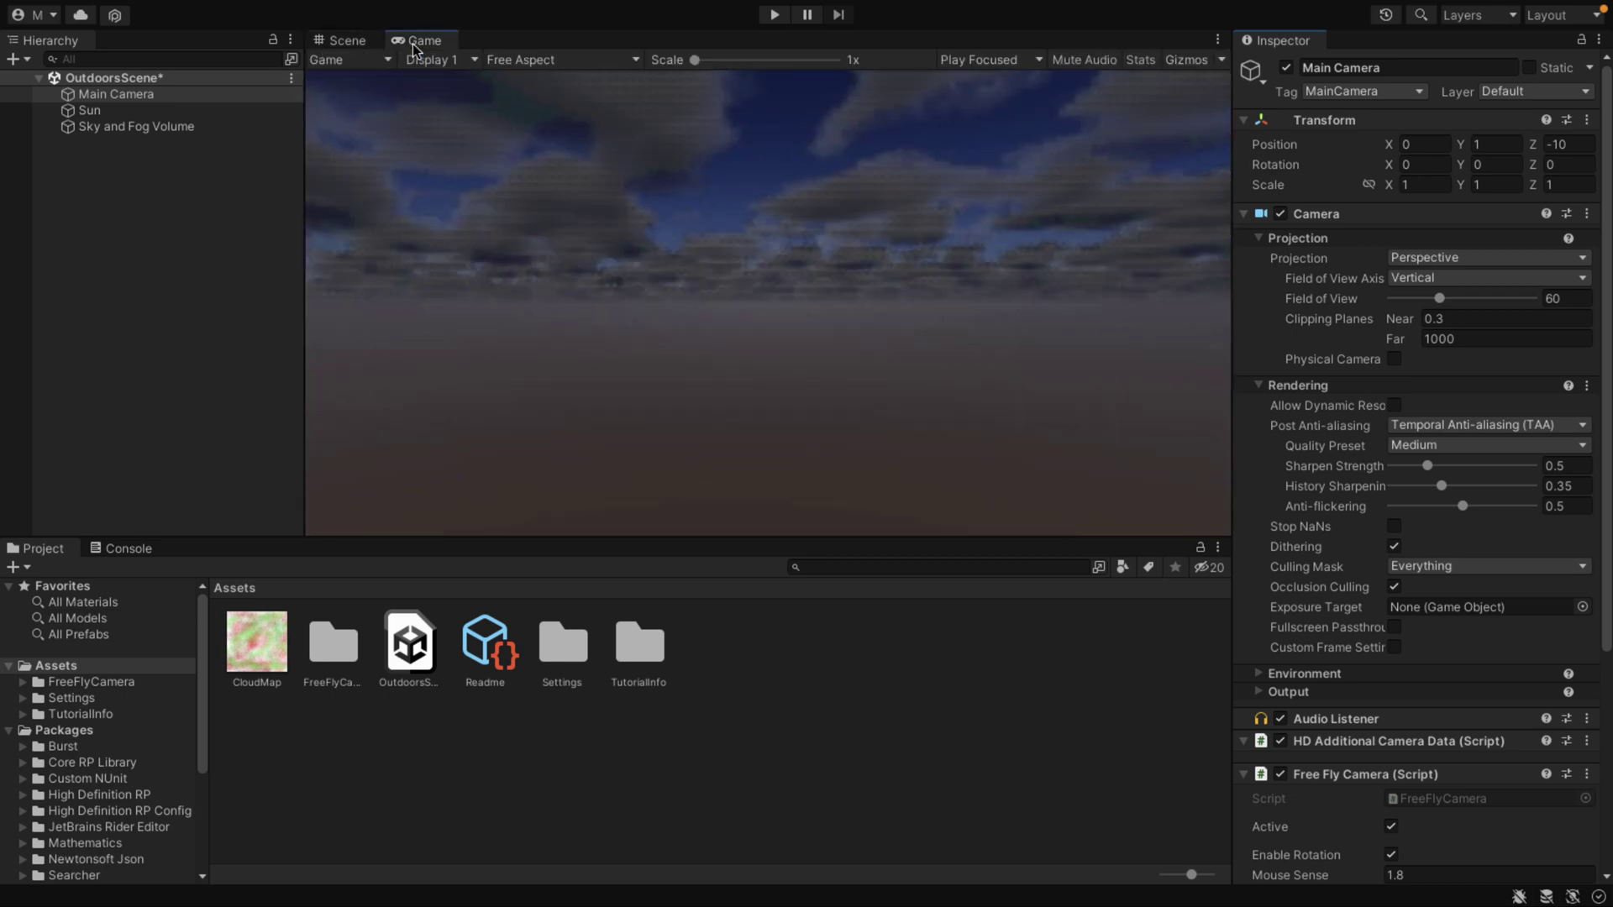
left_click(774, 16)
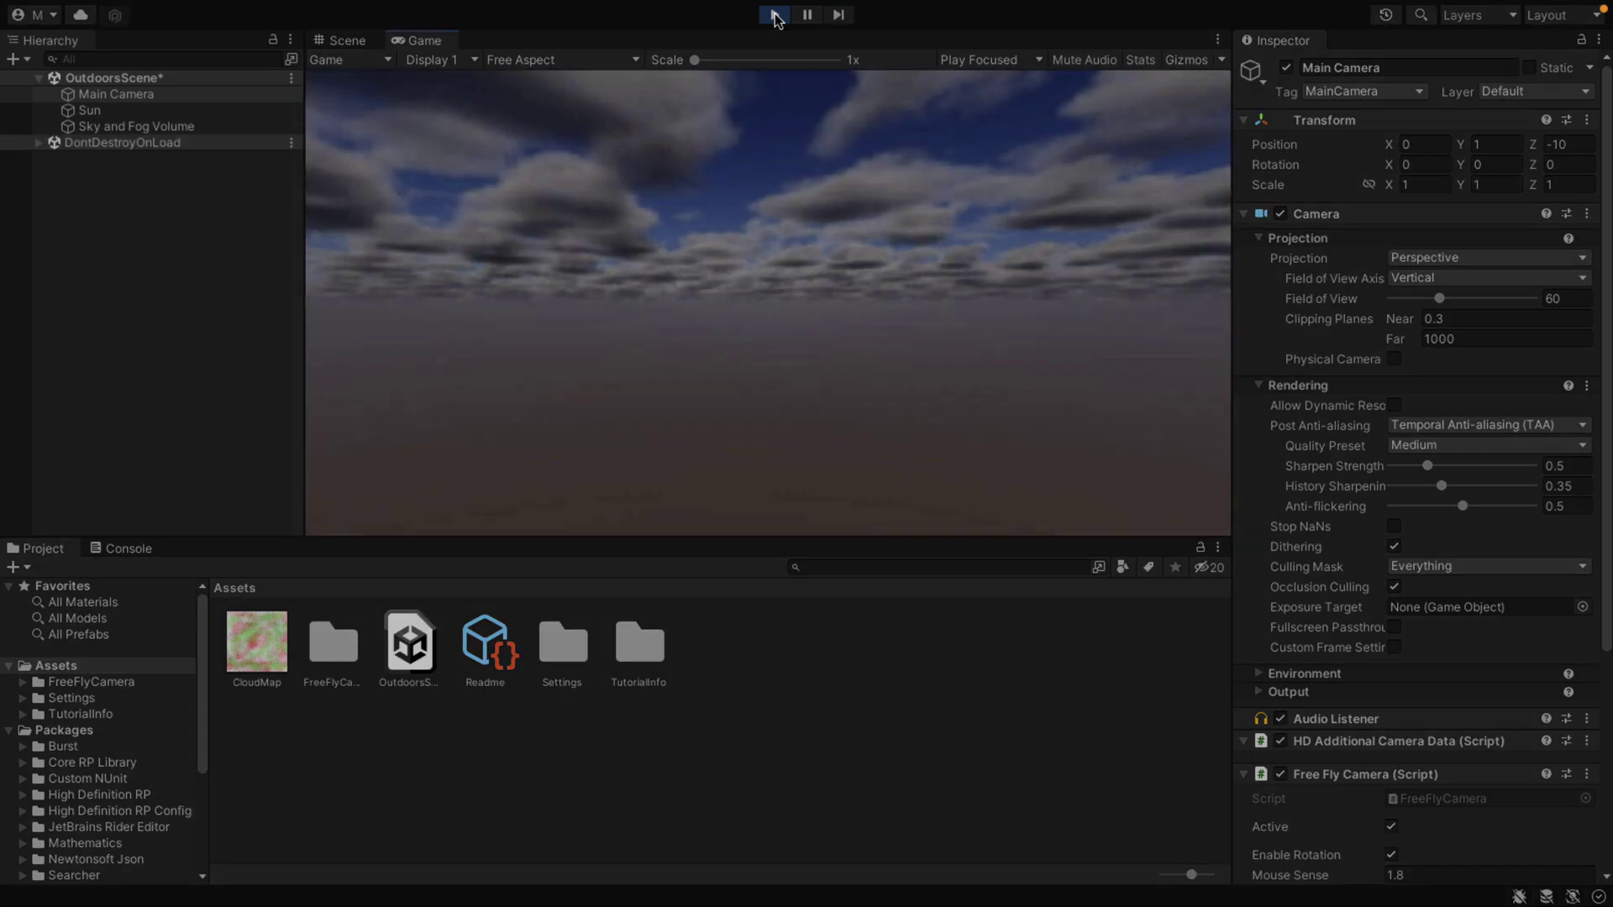
key("q")
key("e")
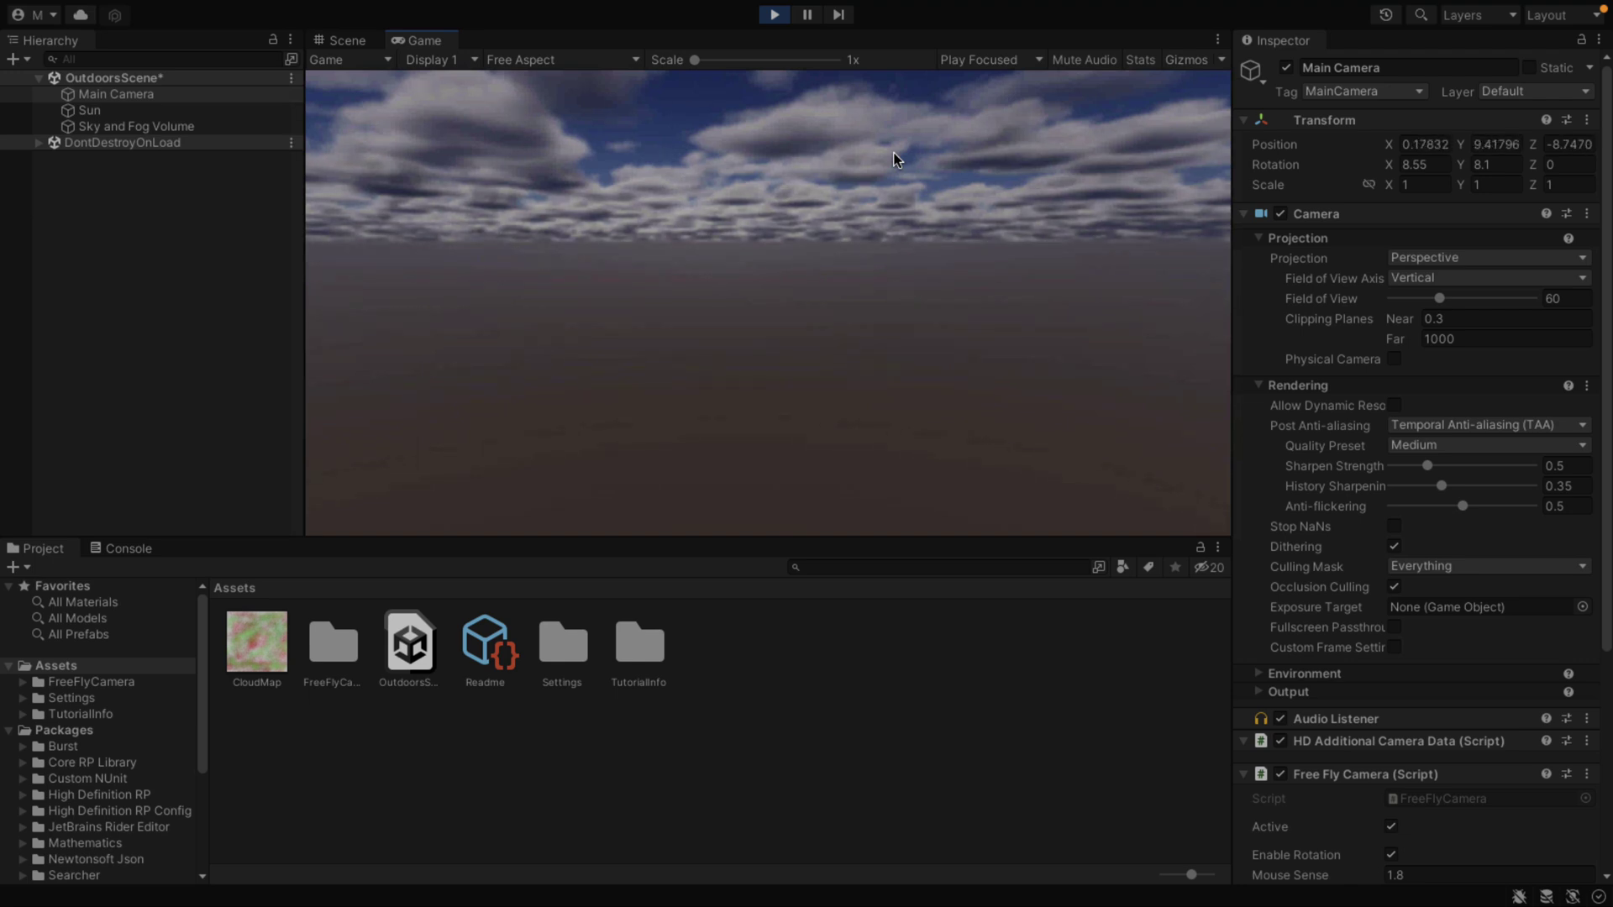
key("shift+w")
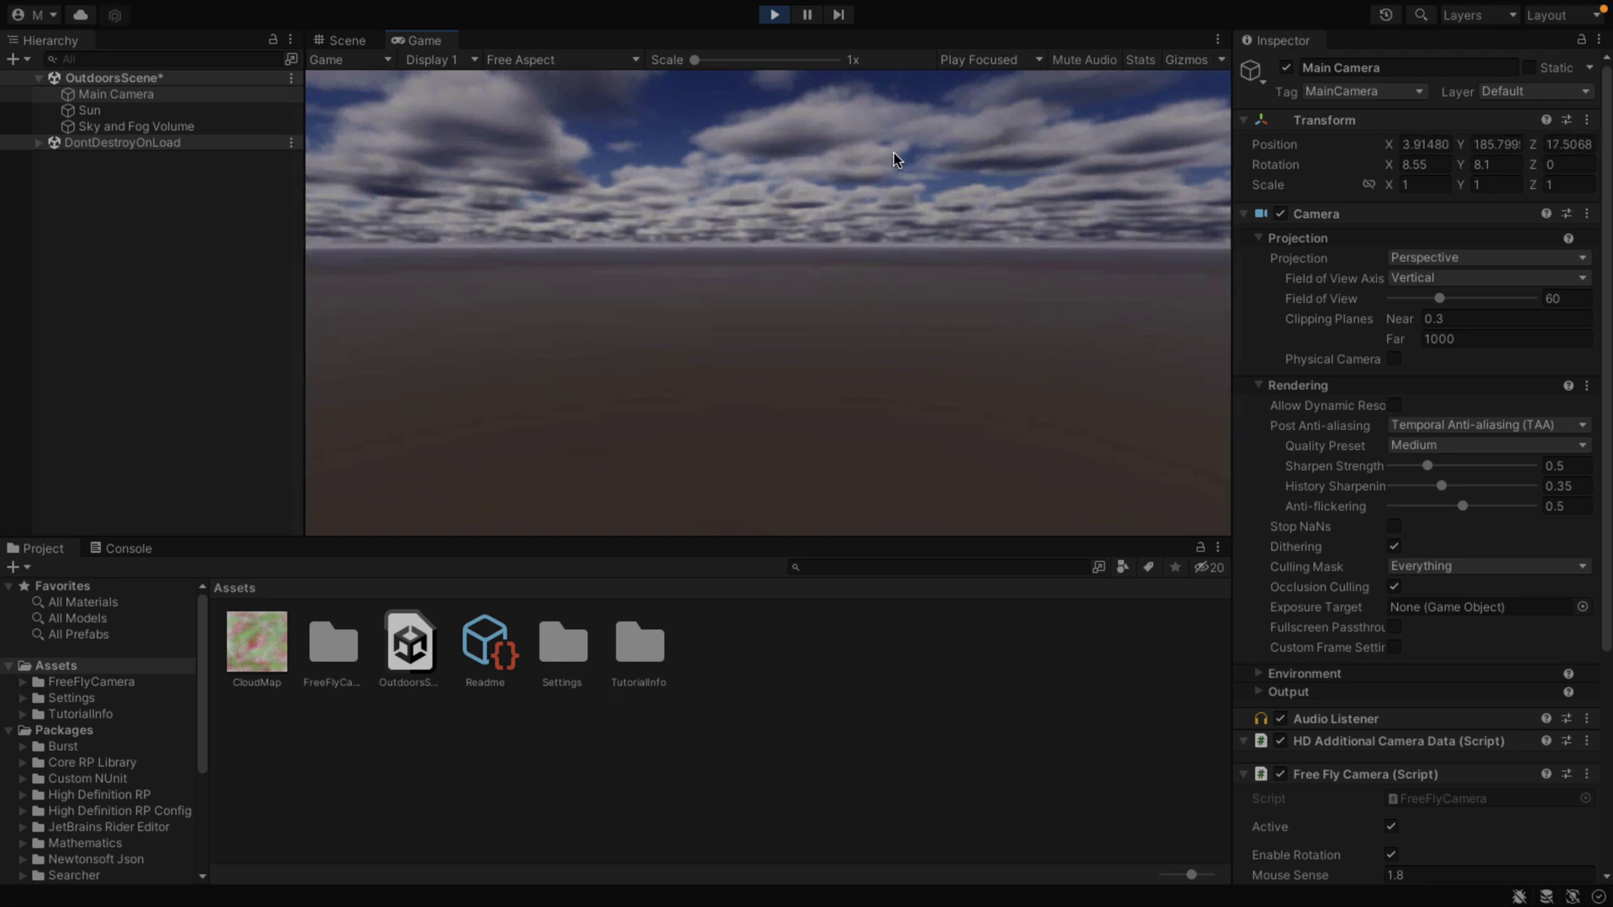
key("shift+e")
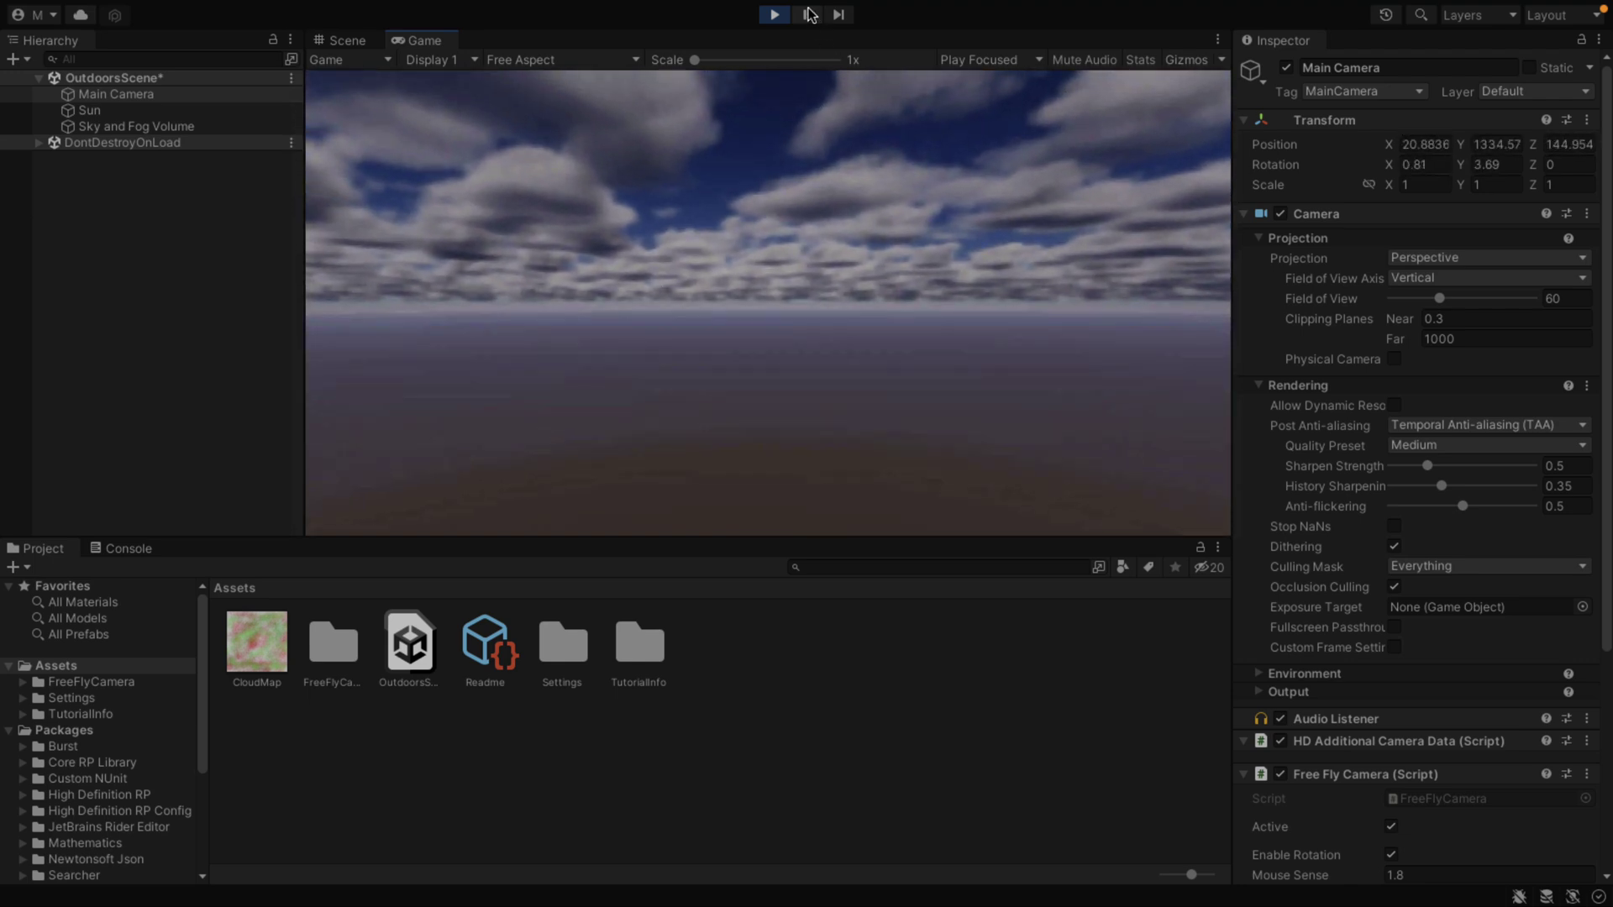
key("shift+e")
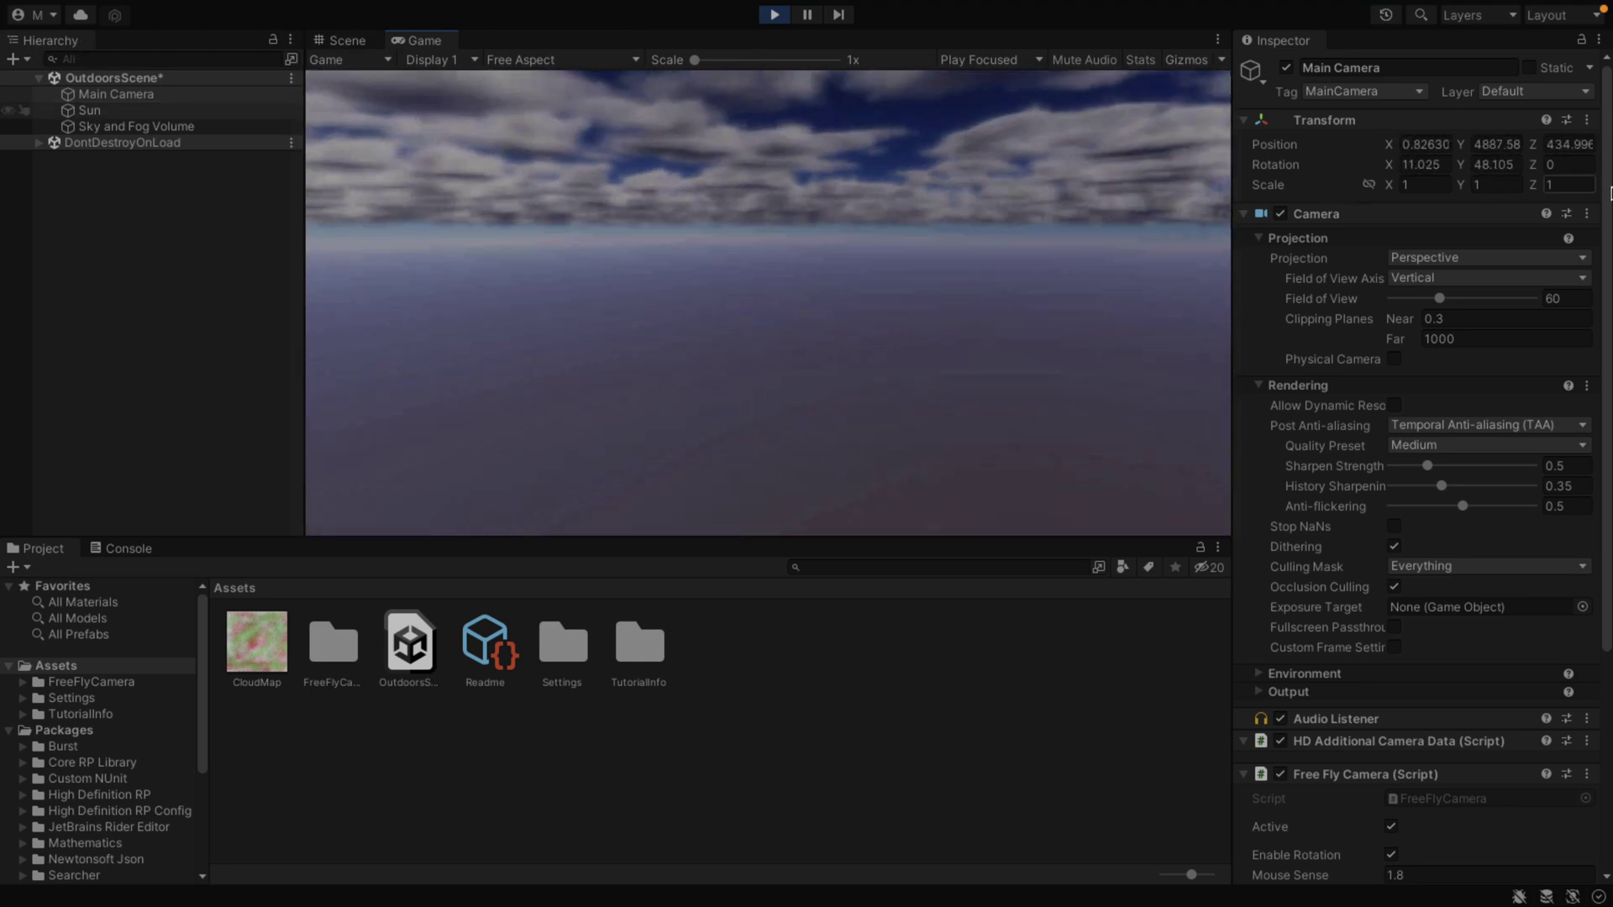
key("shift+e")
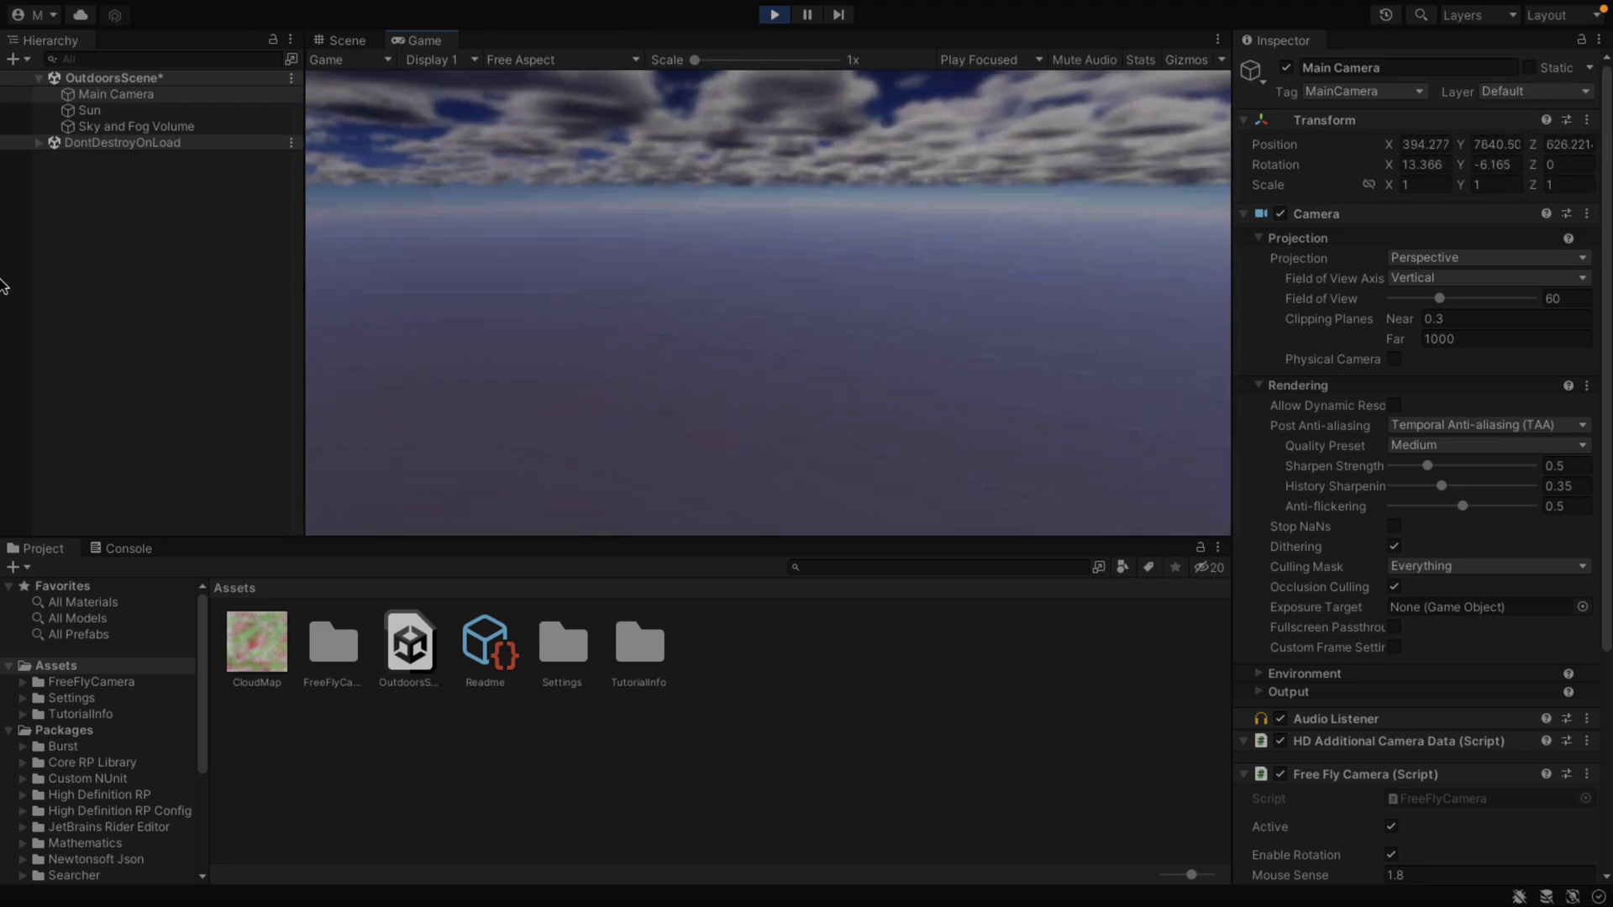
Fly the camera back down to a height of about 6150, look around at the clouds, and stop the play session
key("q")
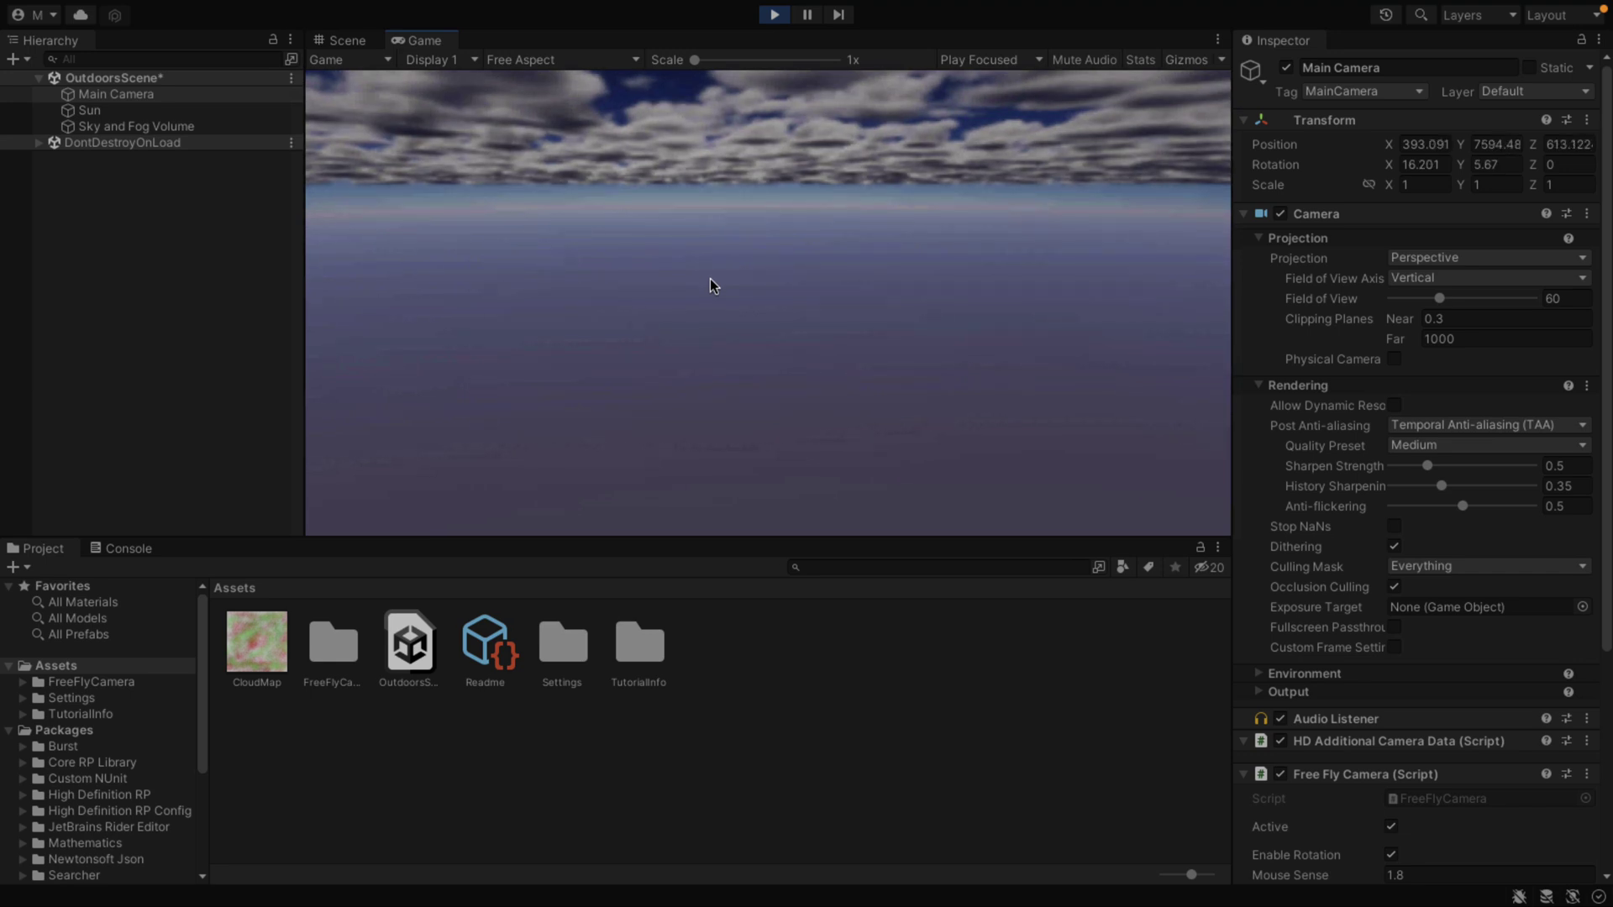
key("q")
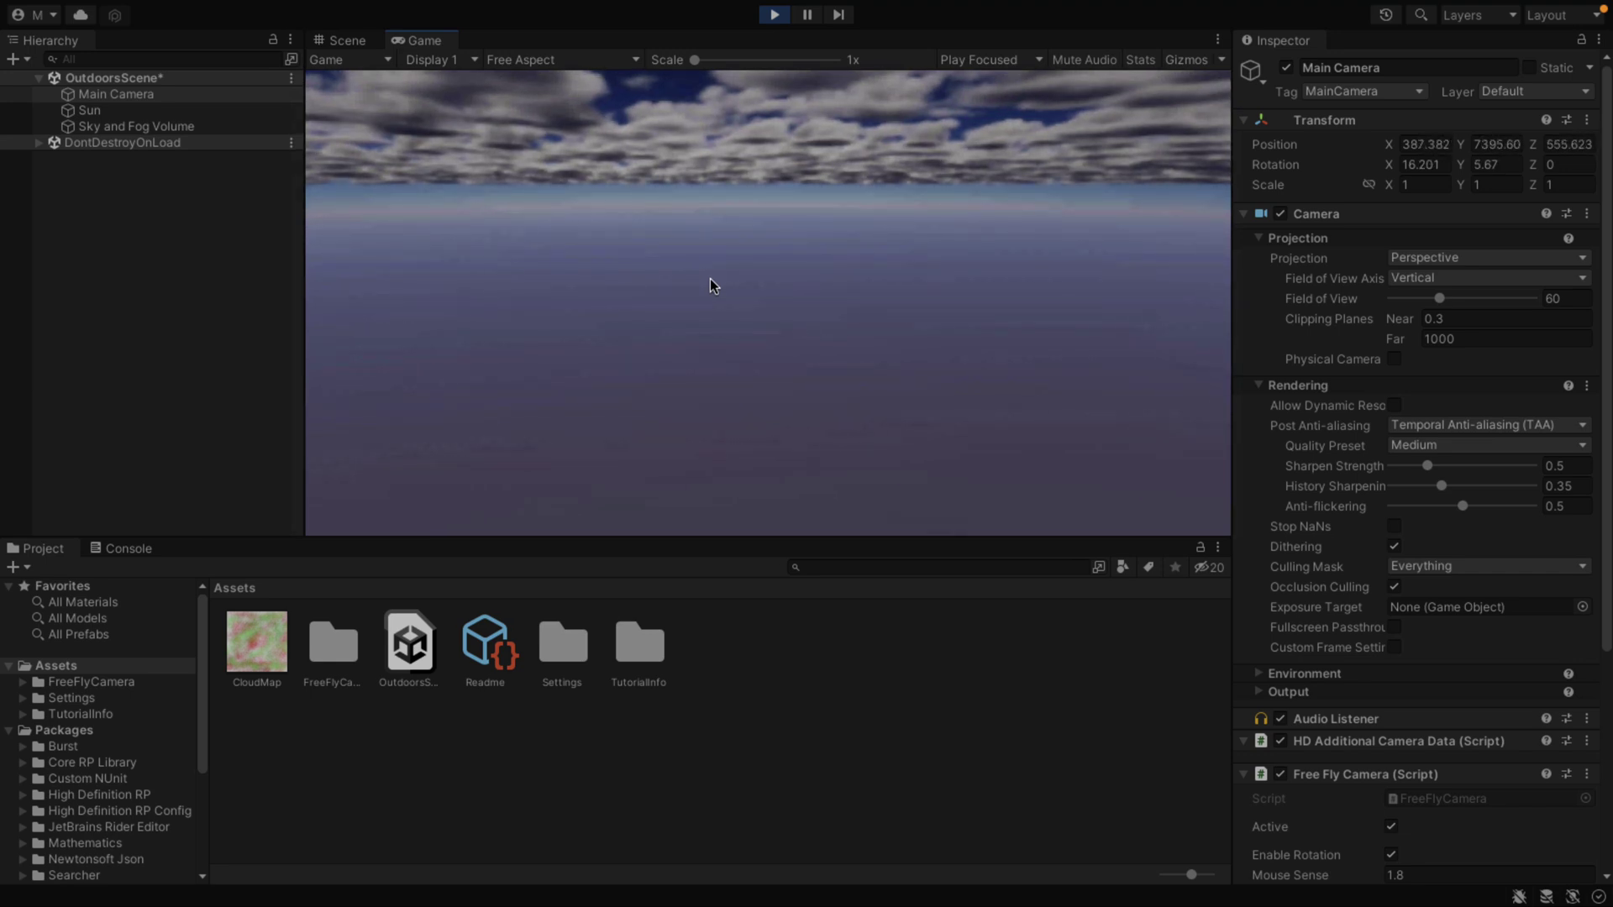
key("q")
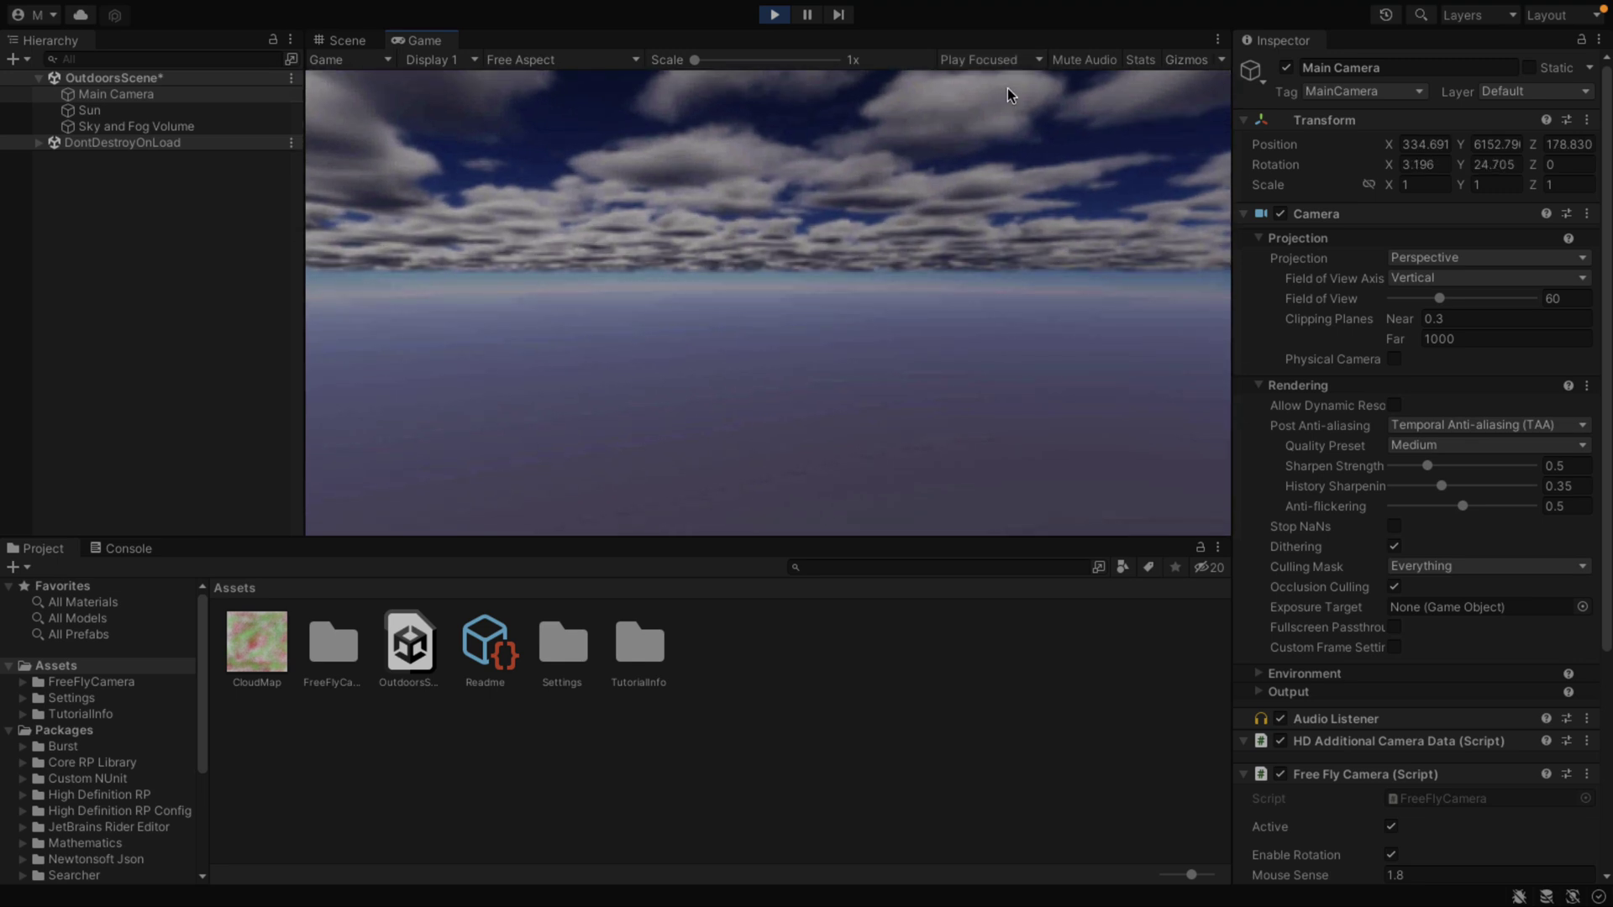
left_click(774, 15)
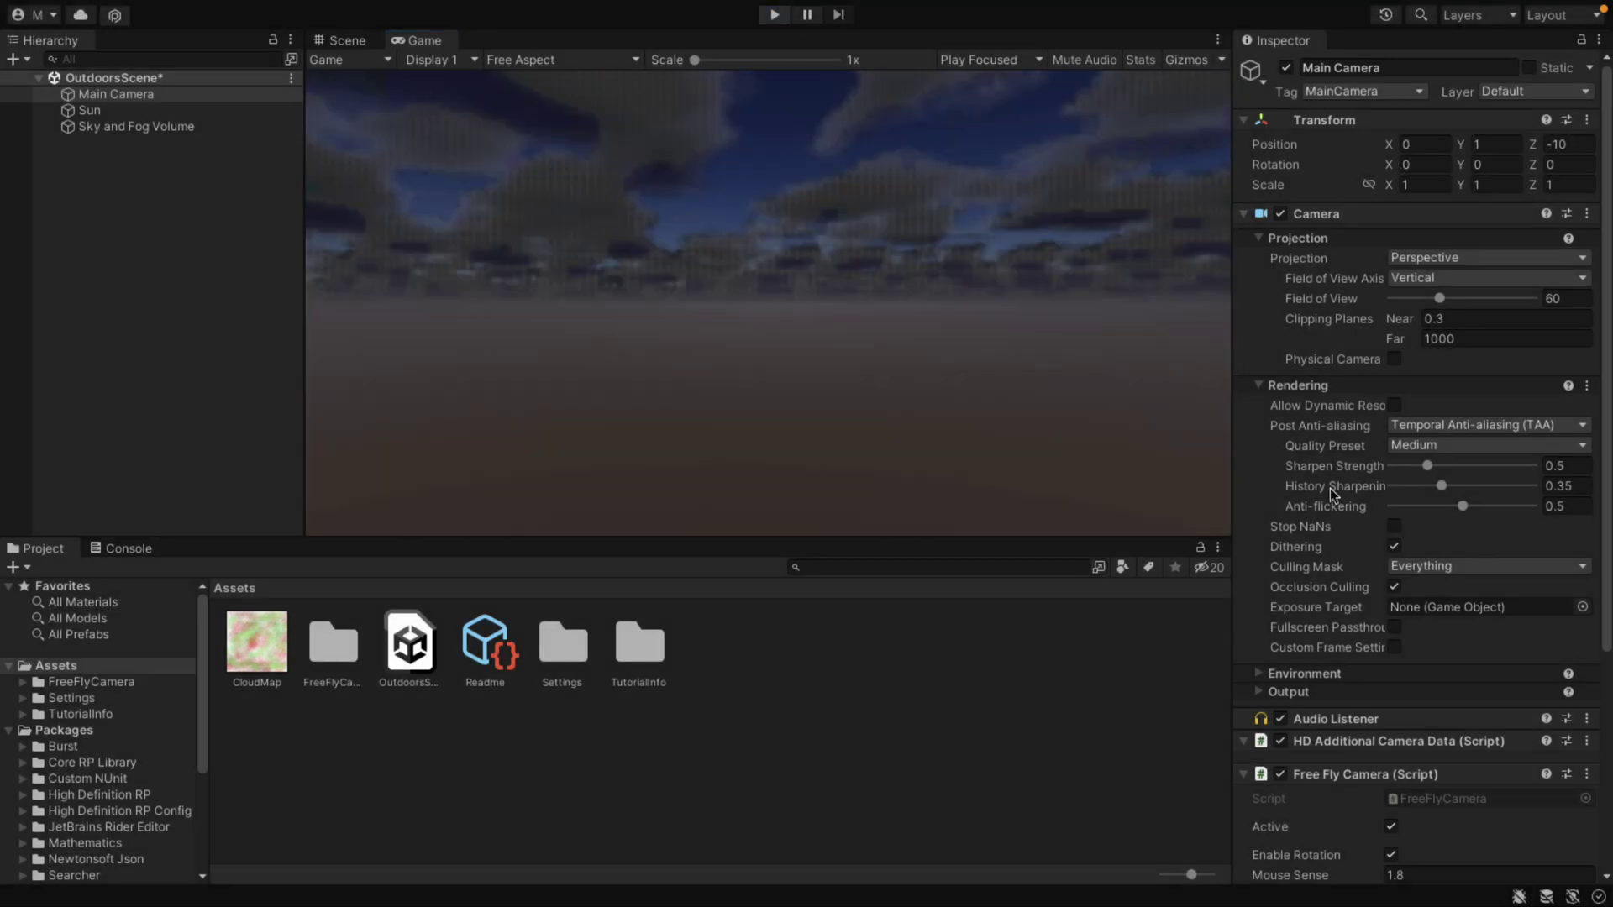
Set the Sky and Fog Volume's Cloud Control to Simple with the Cloudy preset, and lower Earth Curvature to about 0.232
left_click(178, 126)
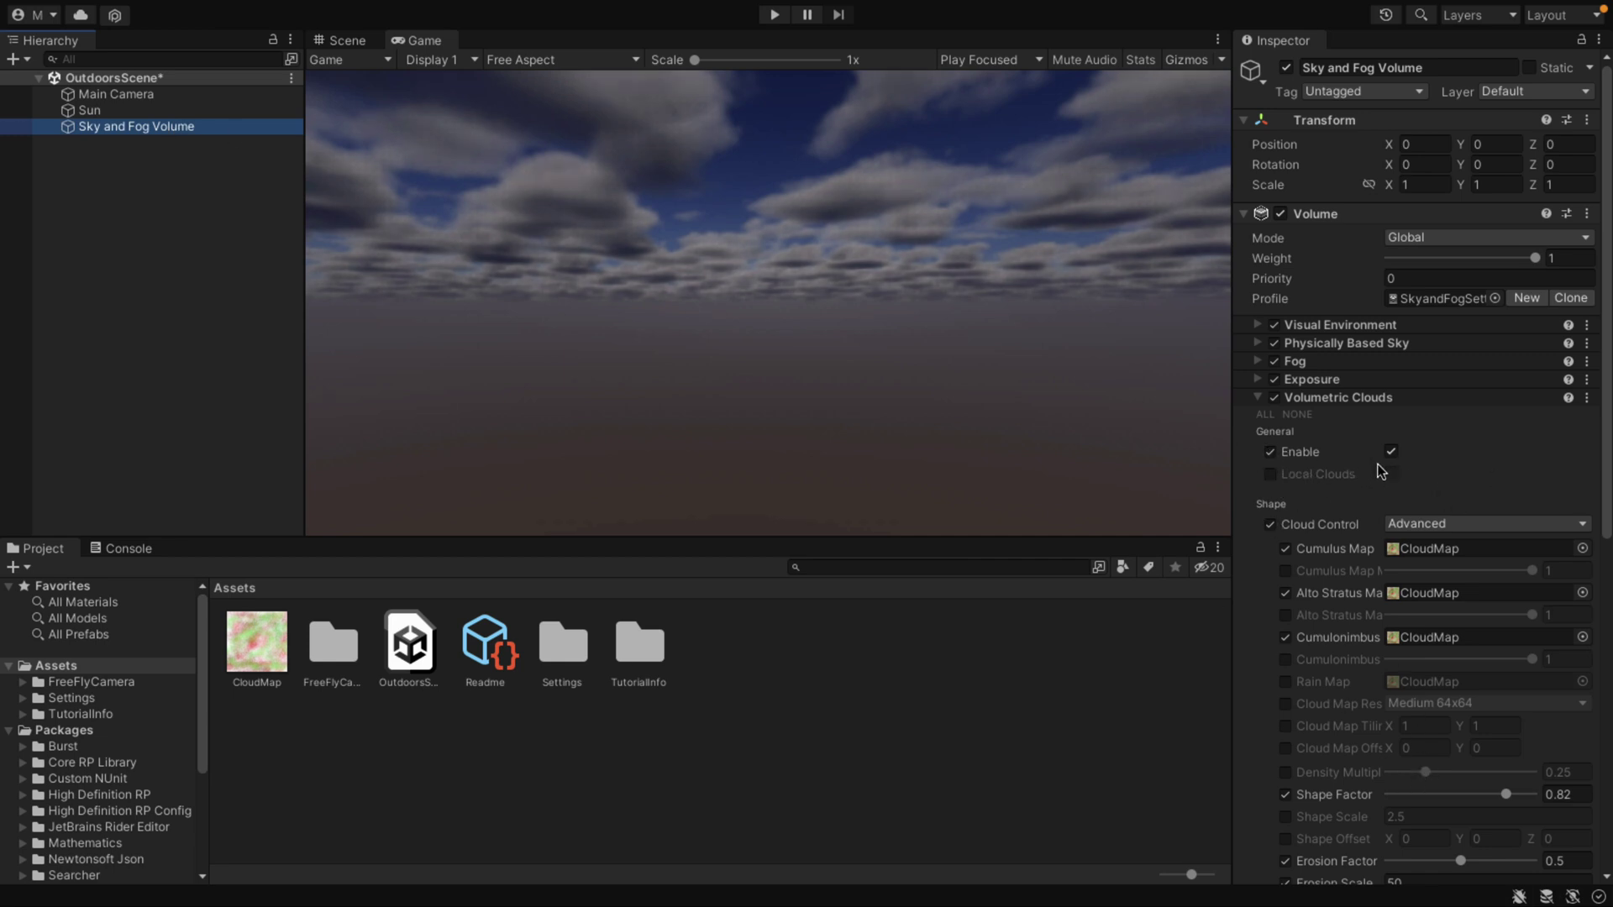
left_click(1553, 525)
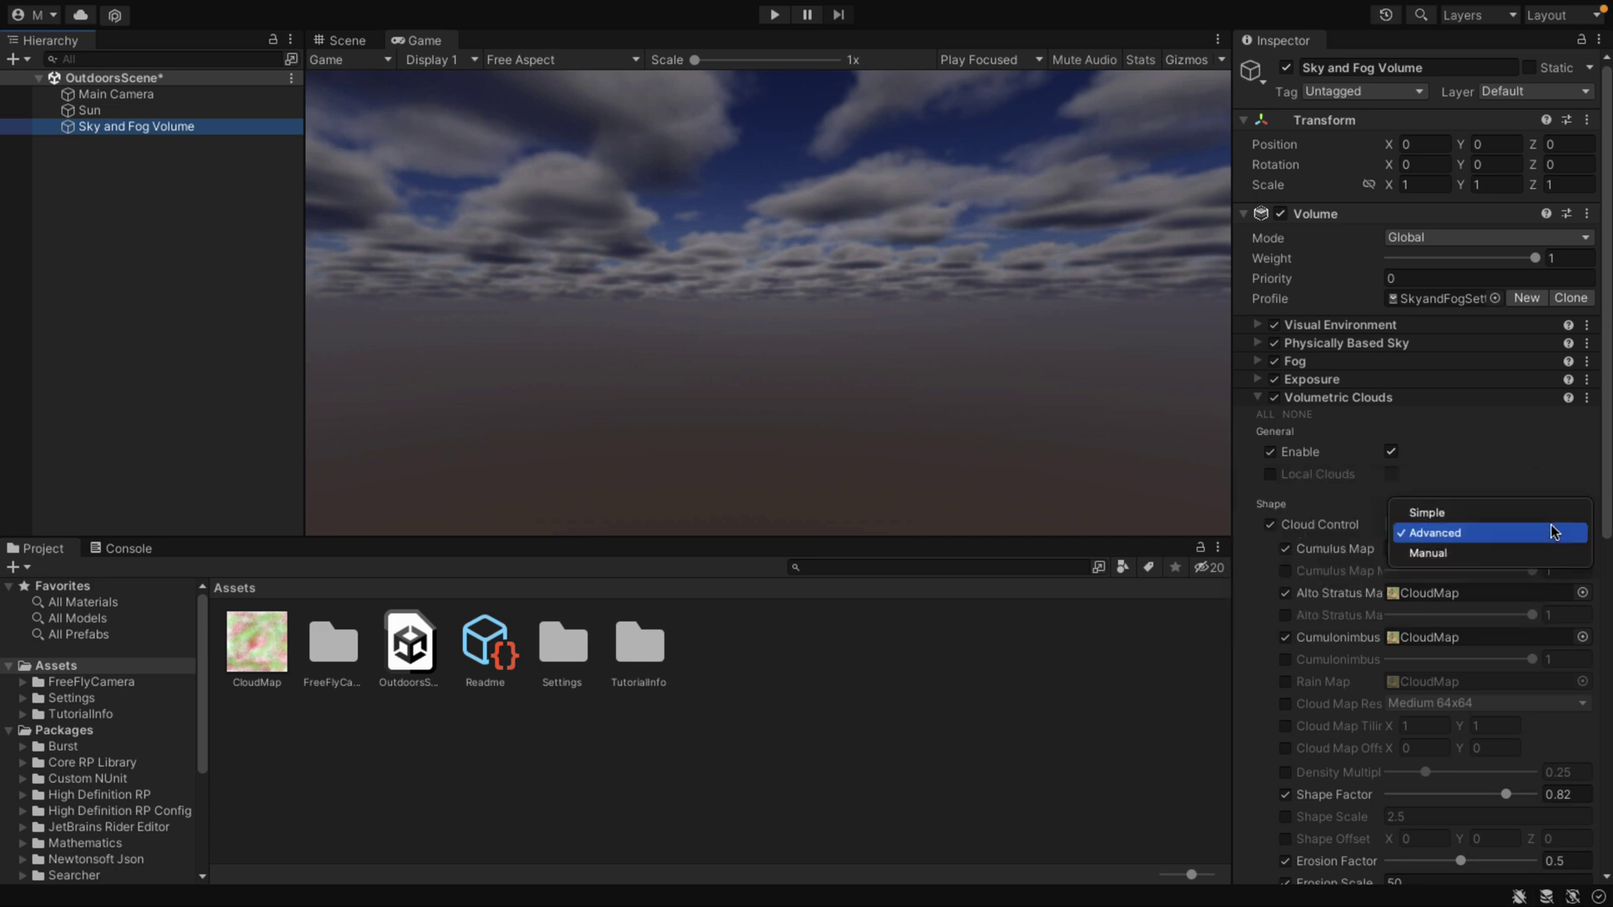
left_click(1456, 514)
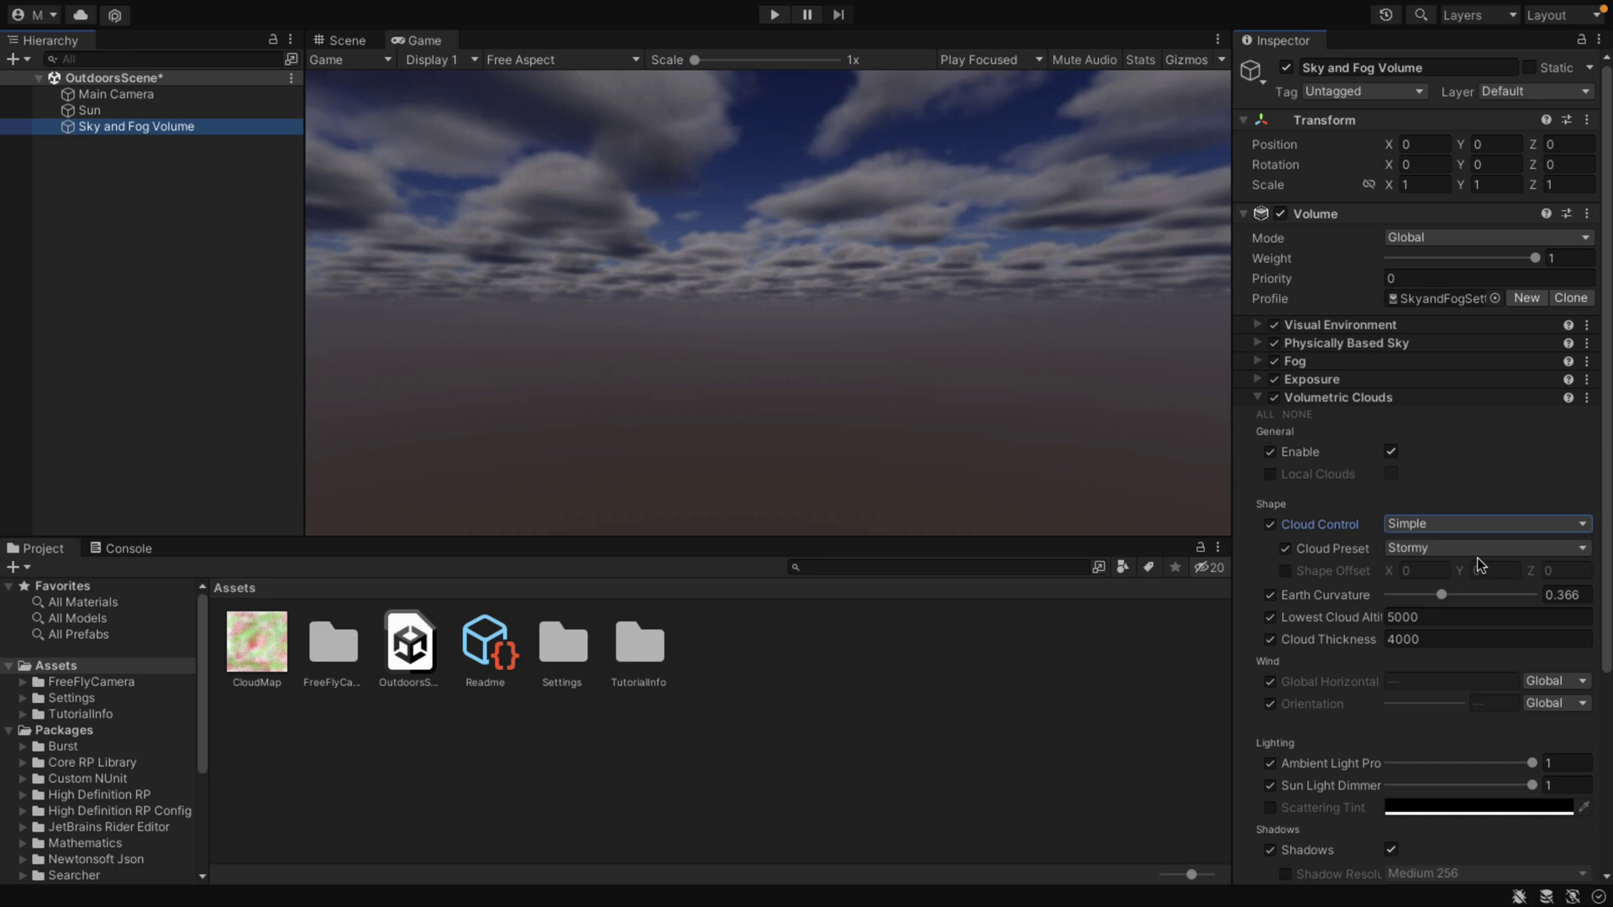
left_click(1475, 554)
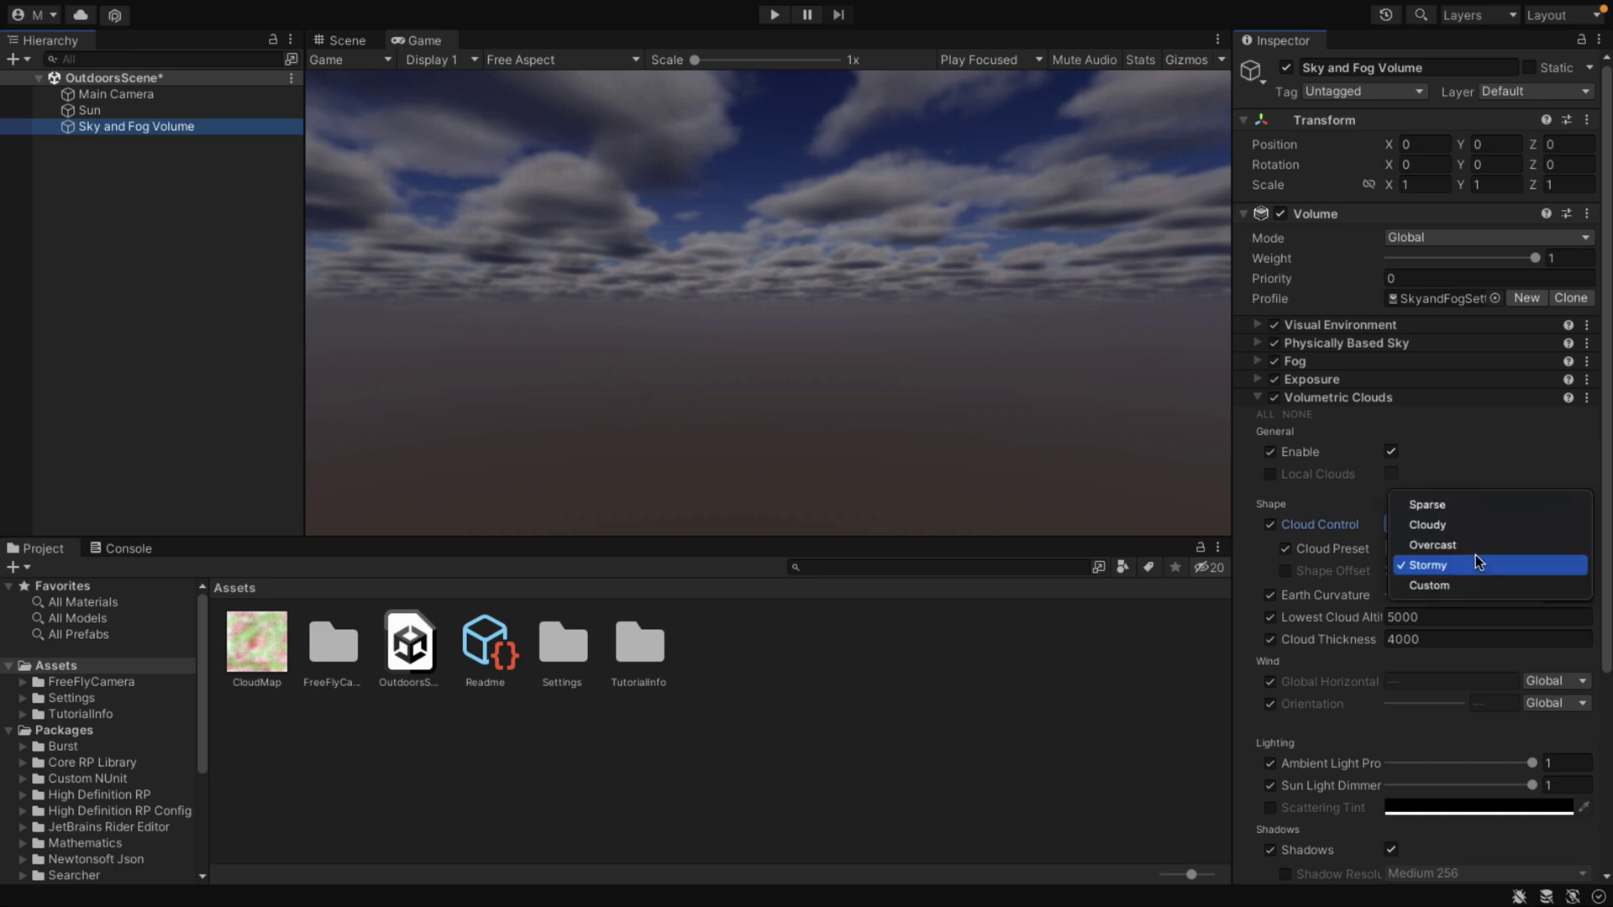
left_click(1438, 525)
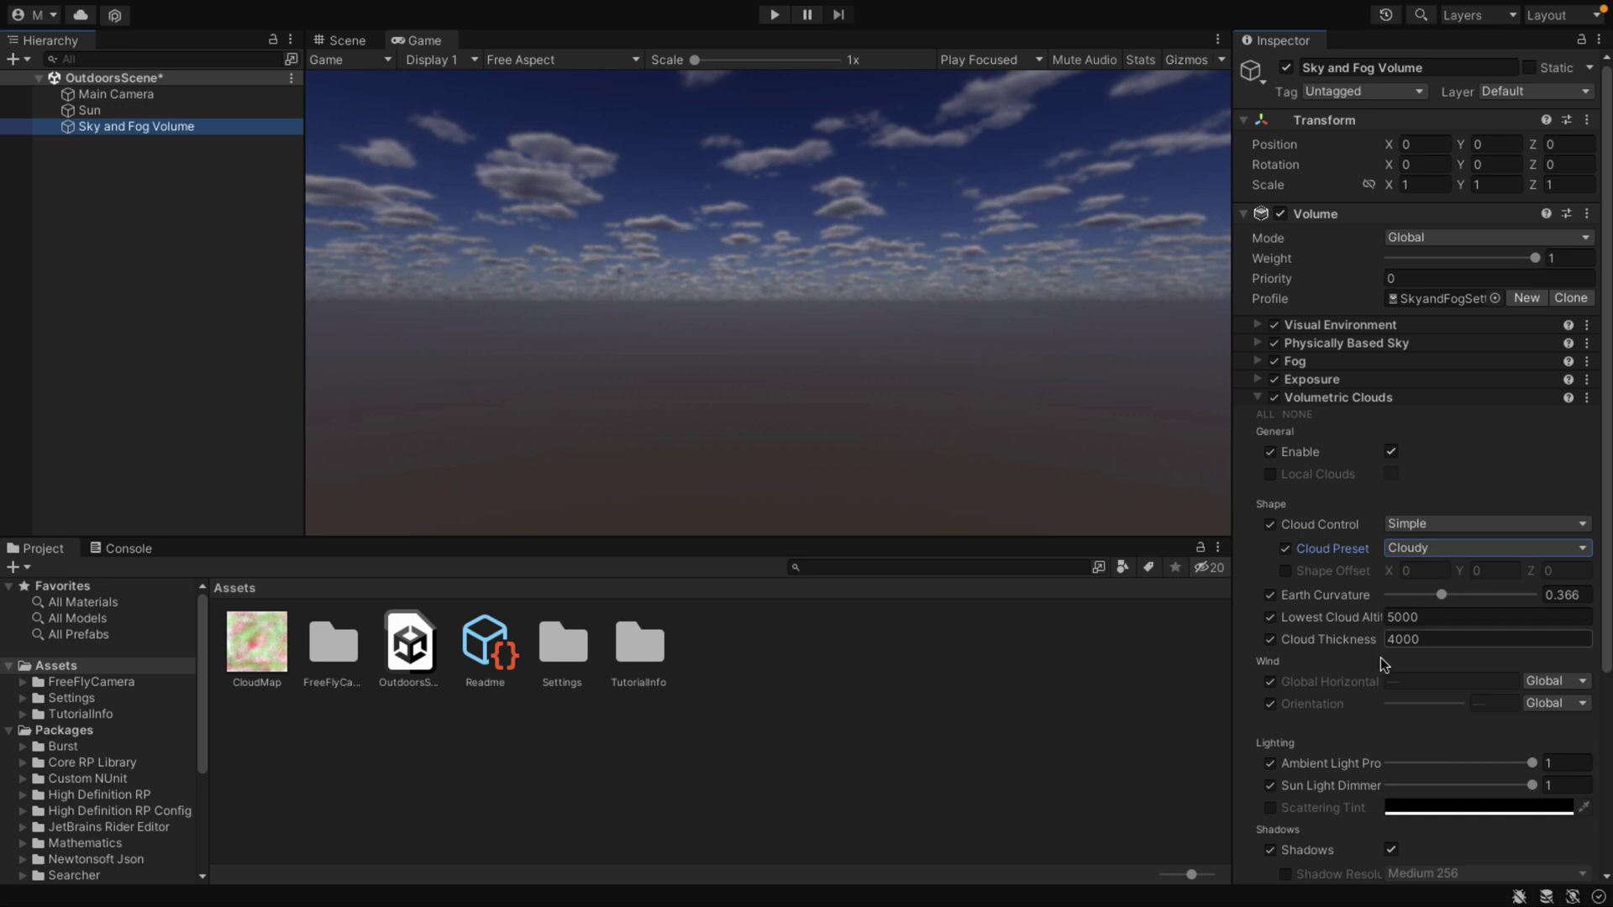
left_click_drag(1442, 594, 1421, 595)
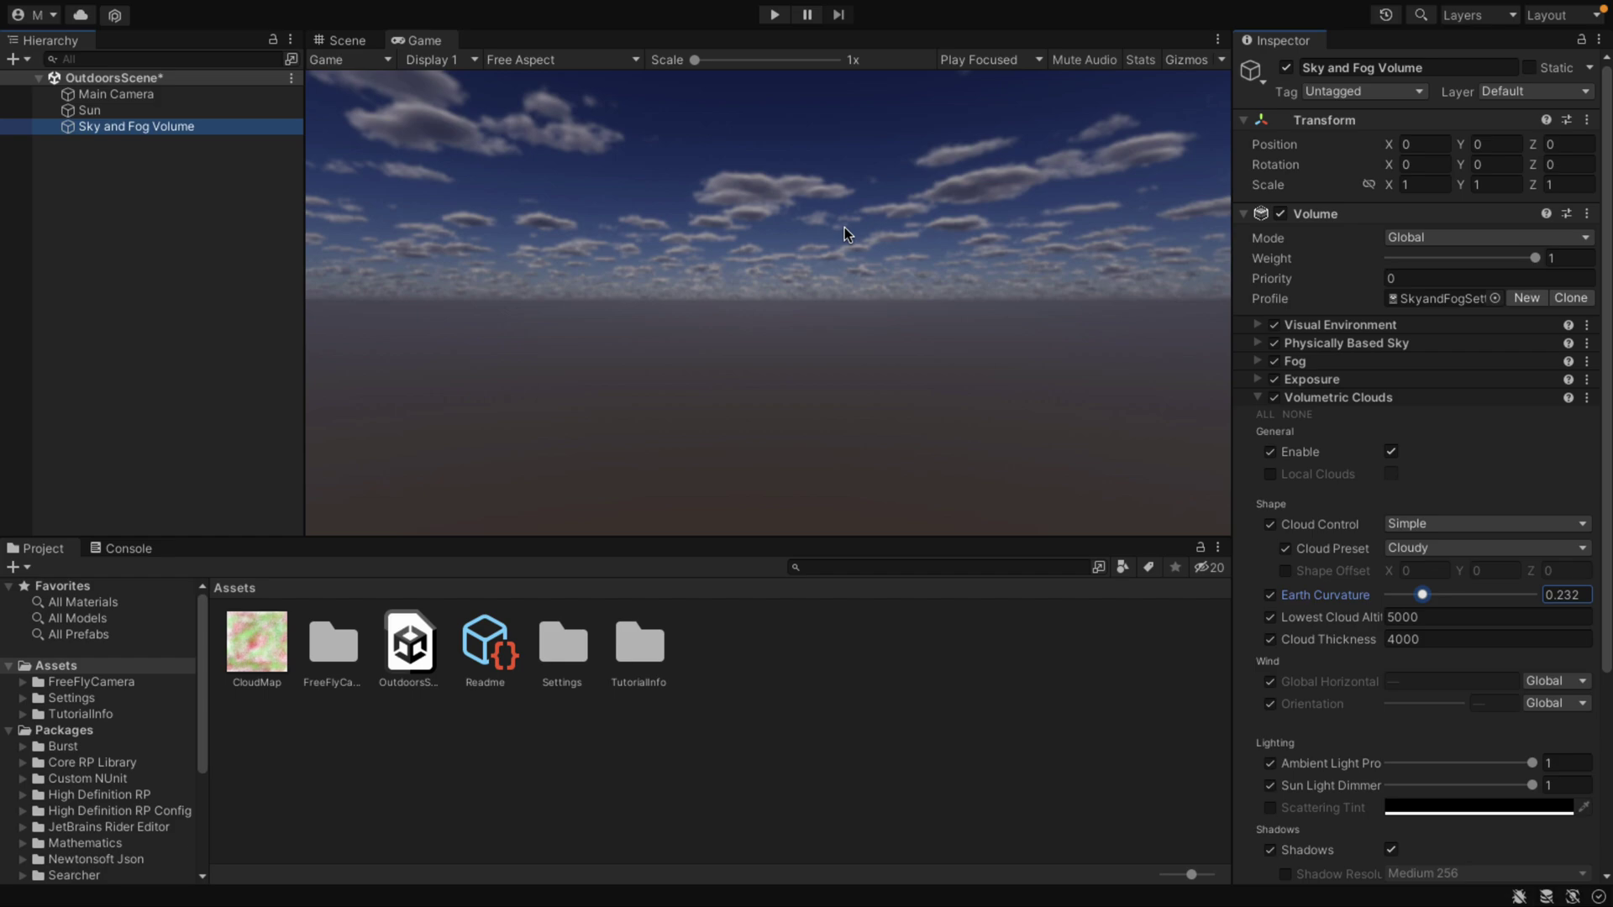
Switch to the browser to review the Volumetric Clouds manual page from its properties back to its introduction, and return to Unity
key("ctrl+Left")
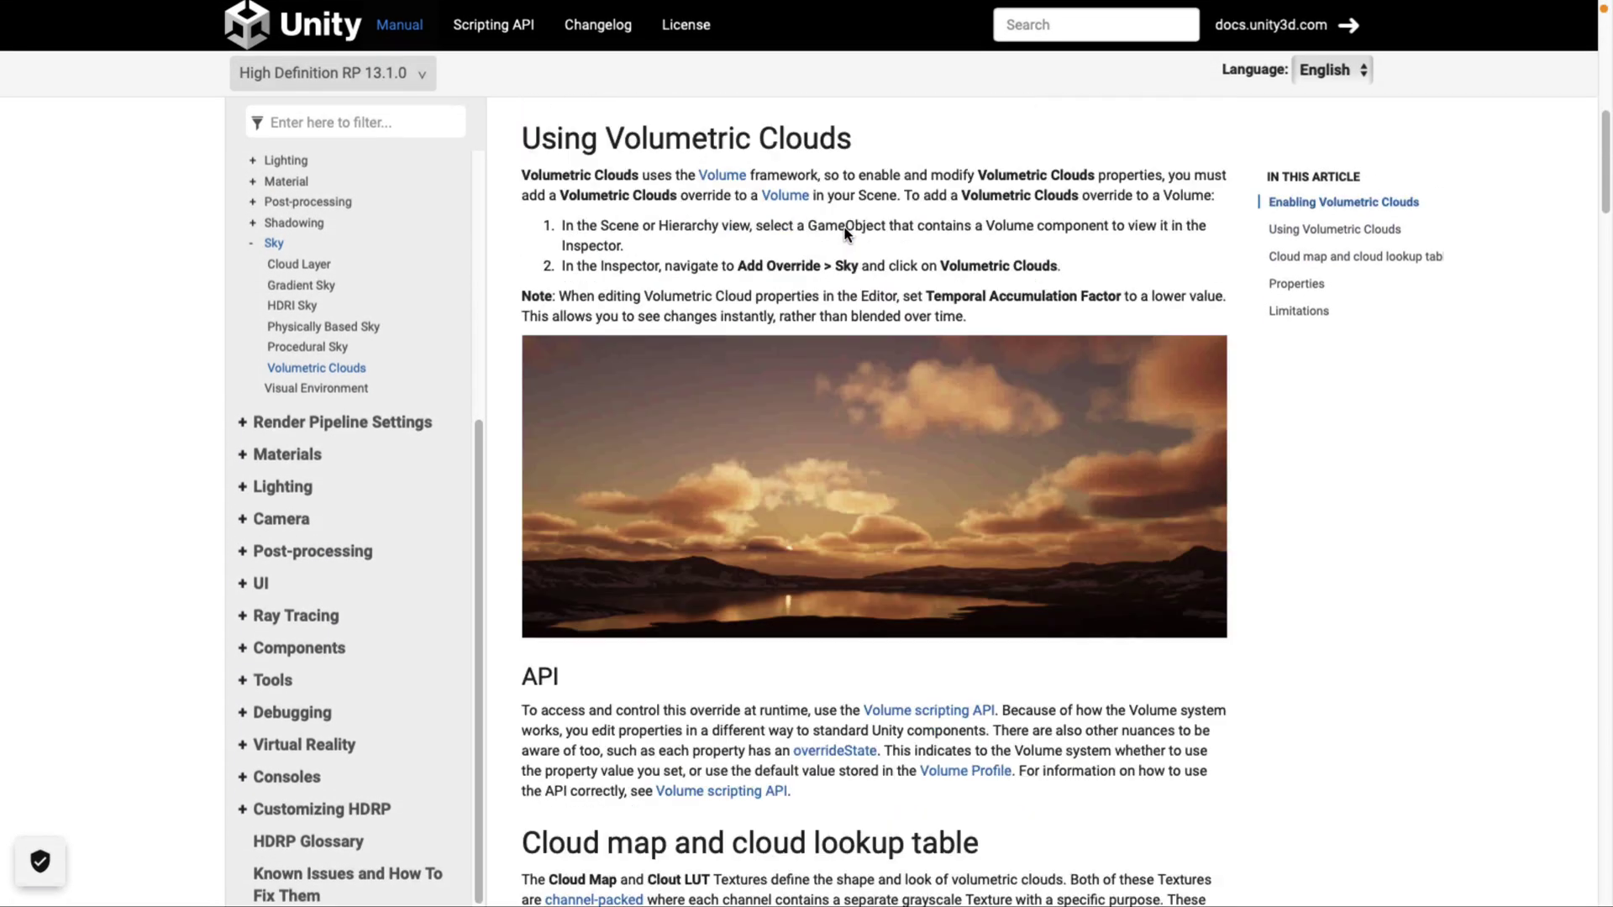
scroll(845, 233, "down", 20)
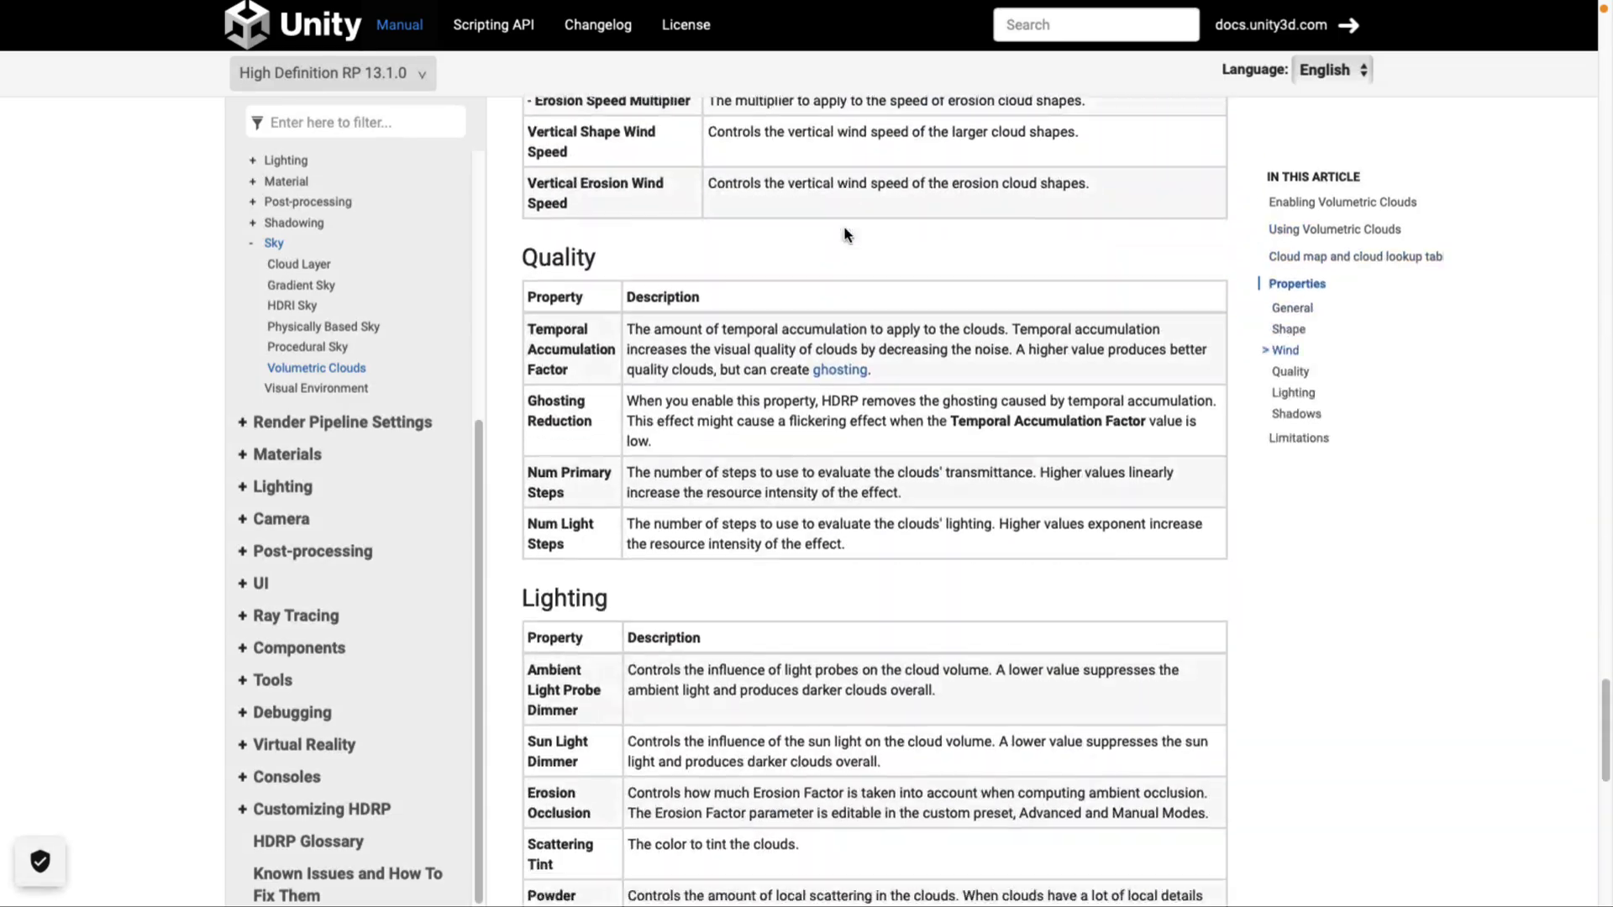
scroll(843, 225, "up", 20)
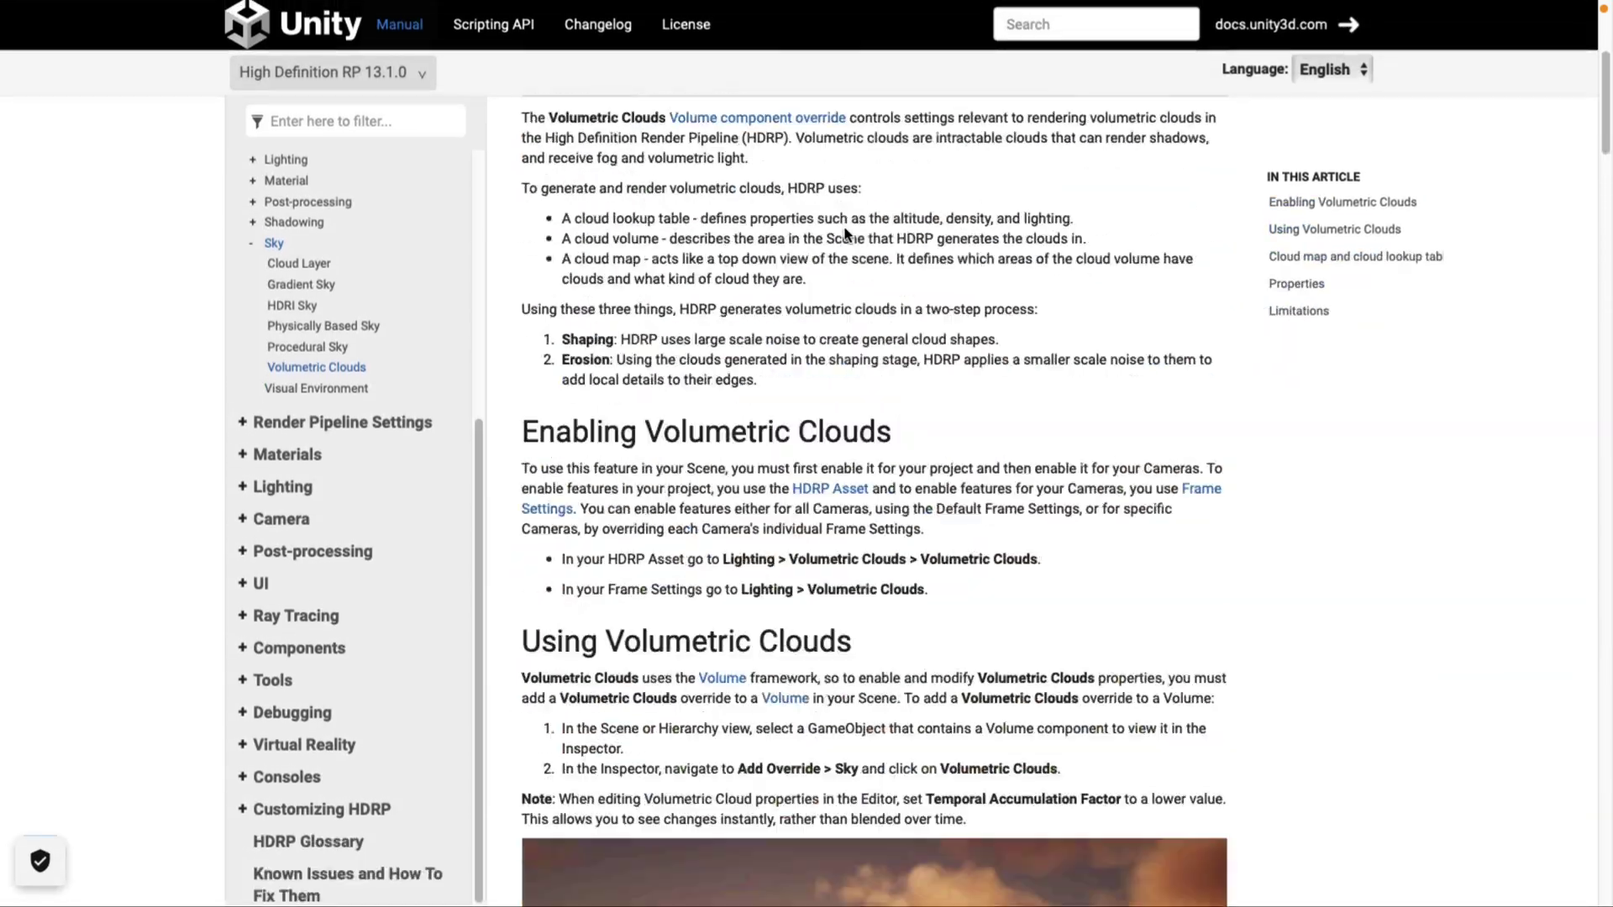
scroll(840, 252, "up", 2)
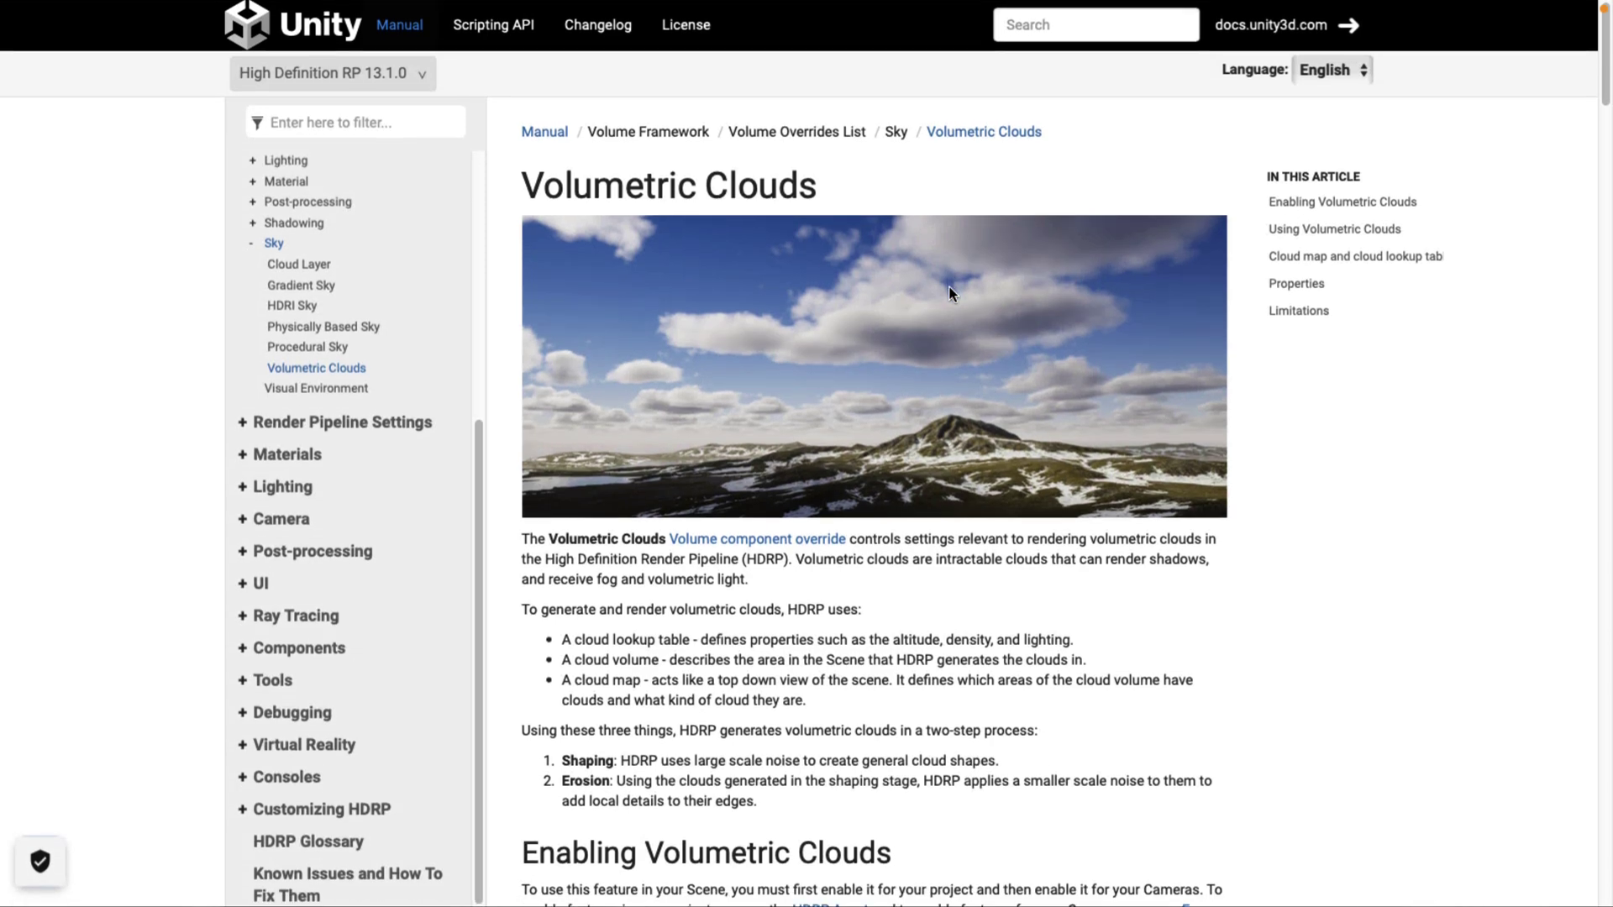
key("ctrl+Right")
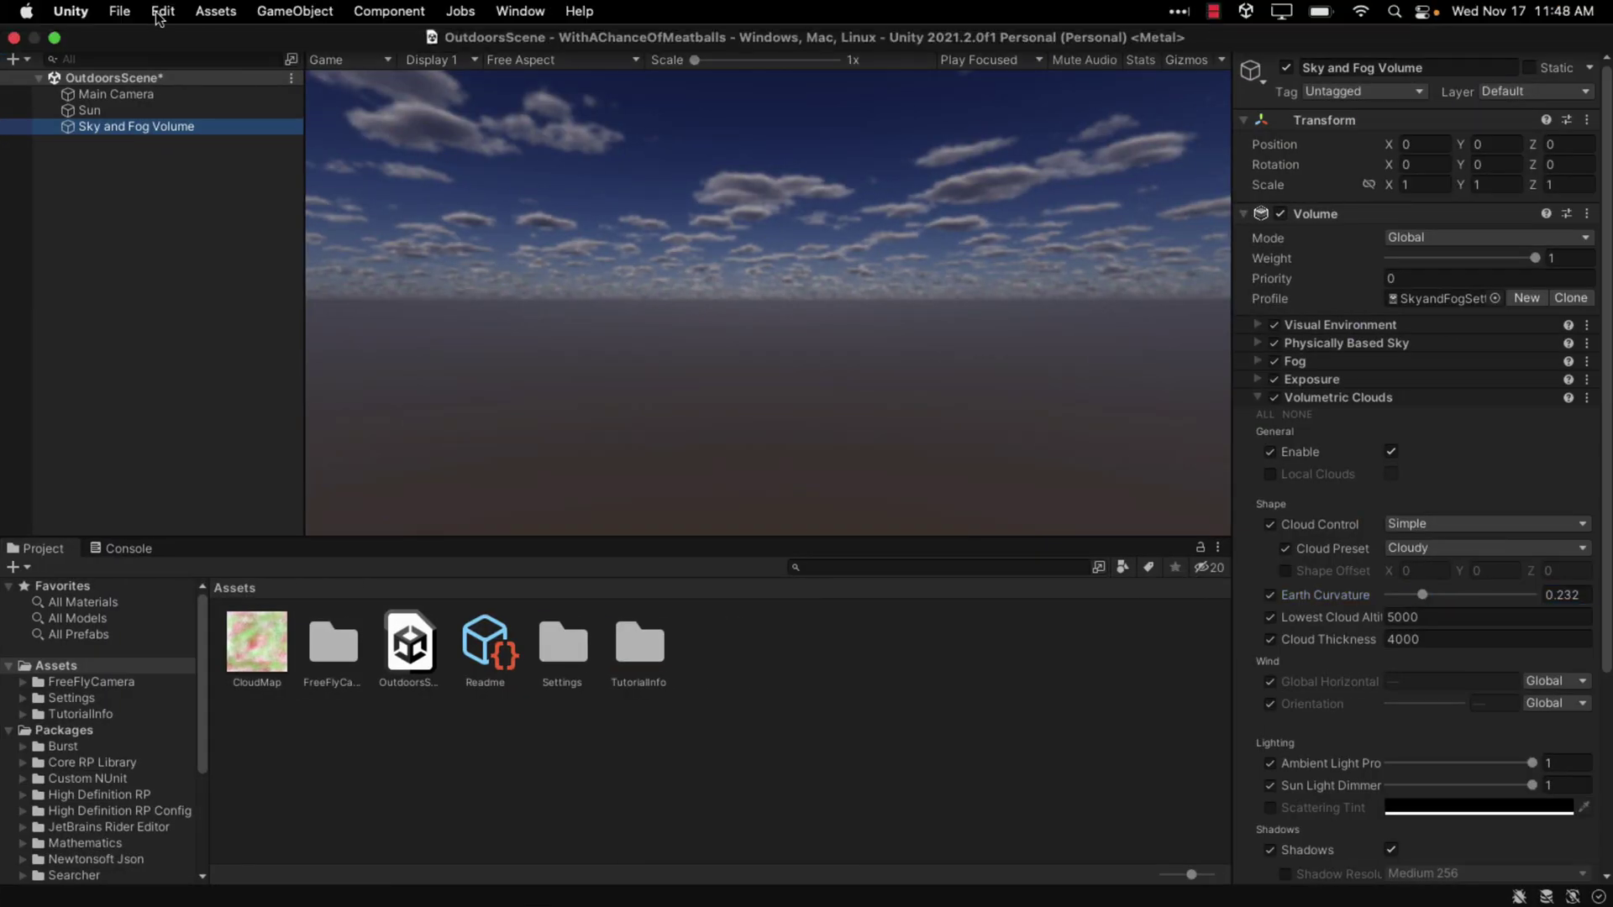
Check the Volumetric Clouds option under Lighting for the HDRP High Fidelity quality asset in the Project Settings
left_click(157, 17)
left_click(238, 699)
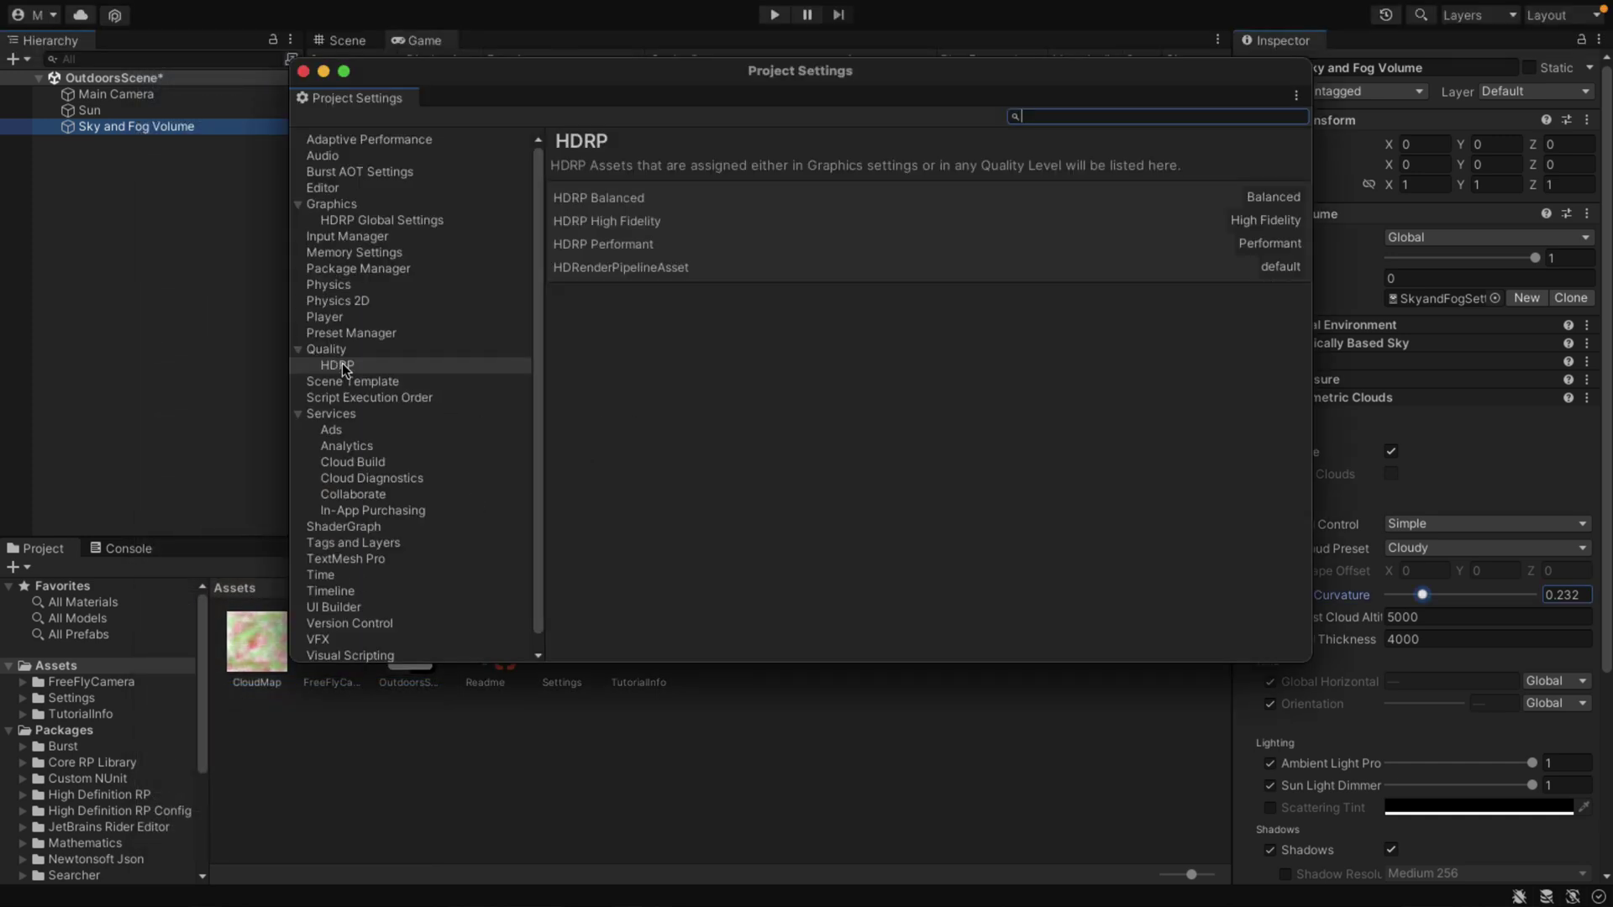
left_click(618, 220)
scroll(834, 393, "down", 10)
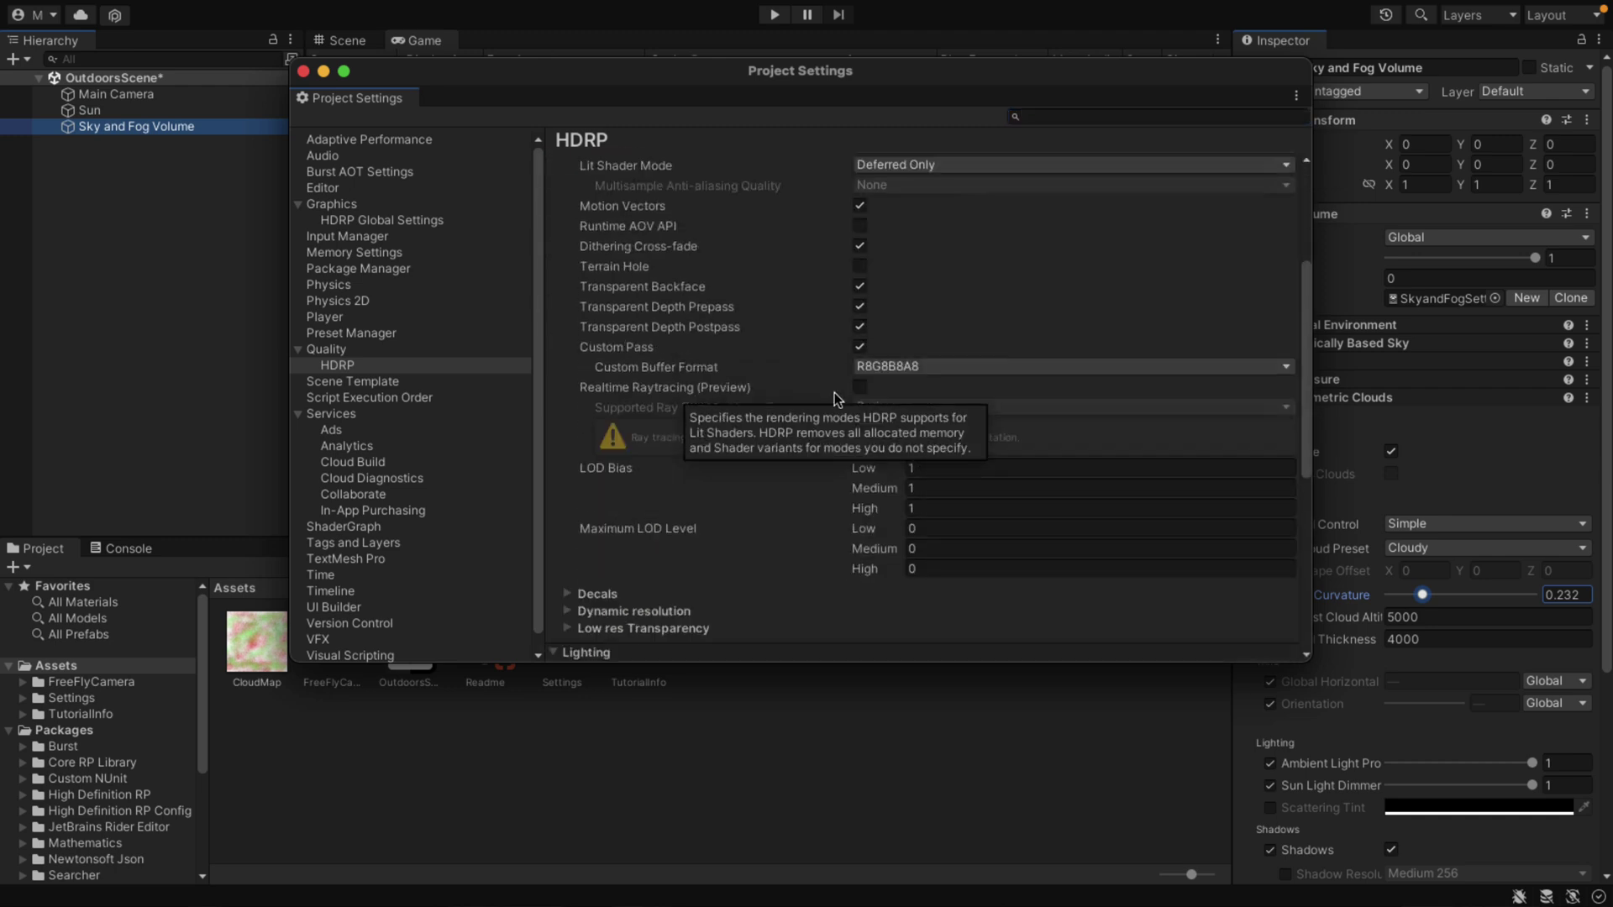
scroll(835, 394, "down", 2)
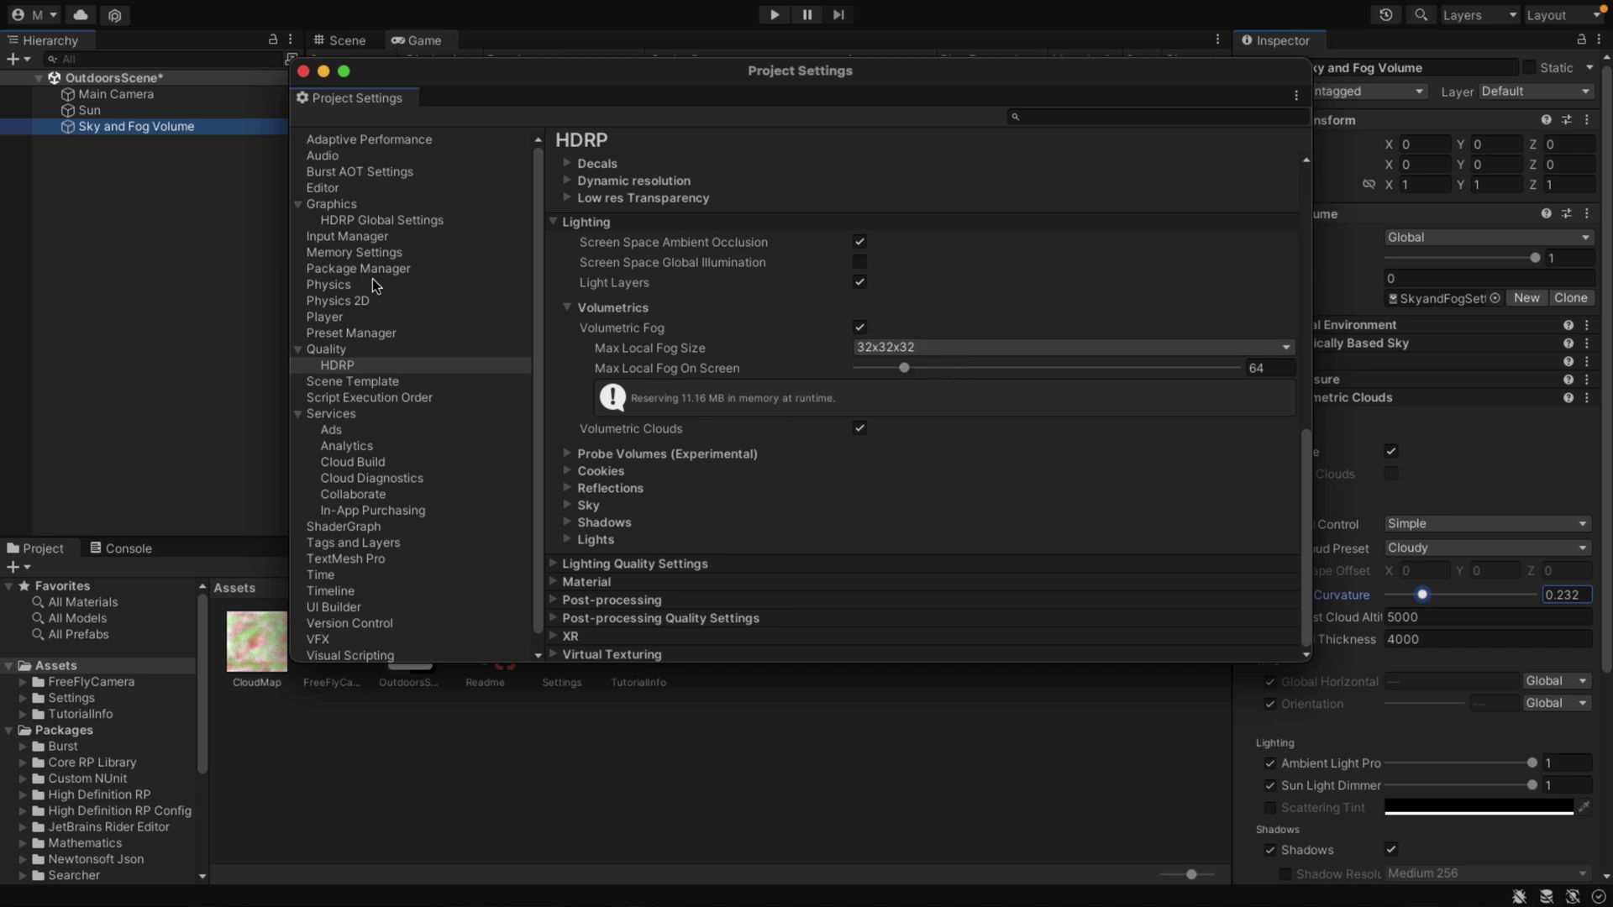
Inspect the Realtime Reflection lighting frame settings in HDRP Global Settings for Volumetric Clouds, and close the Project Settings
left_click(345, 222)
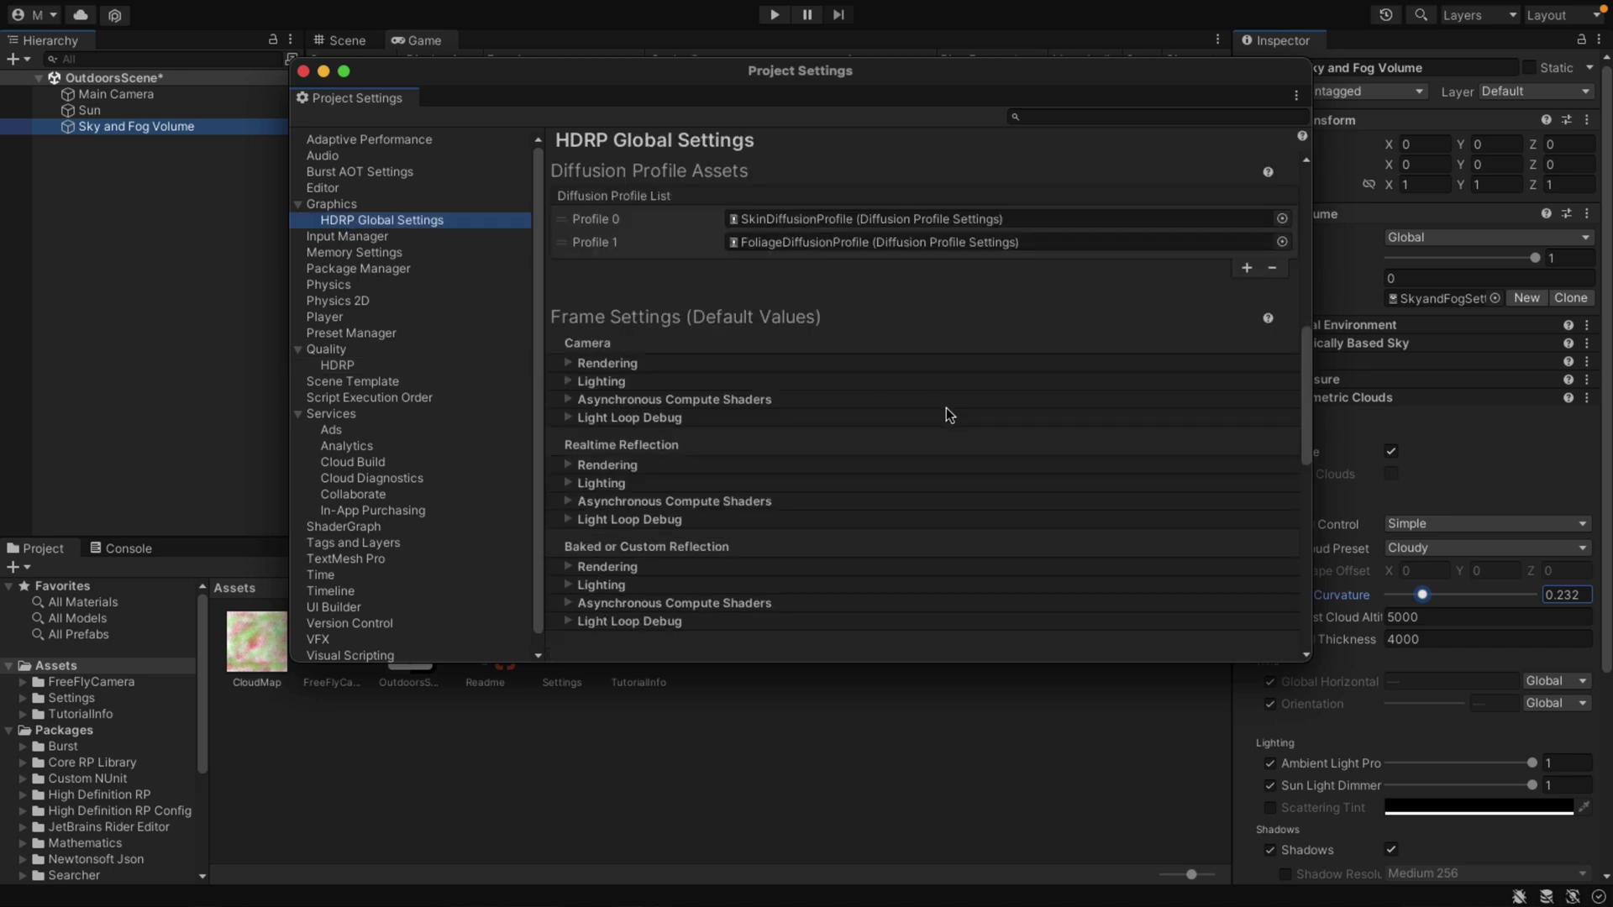
left_click(564, 485)
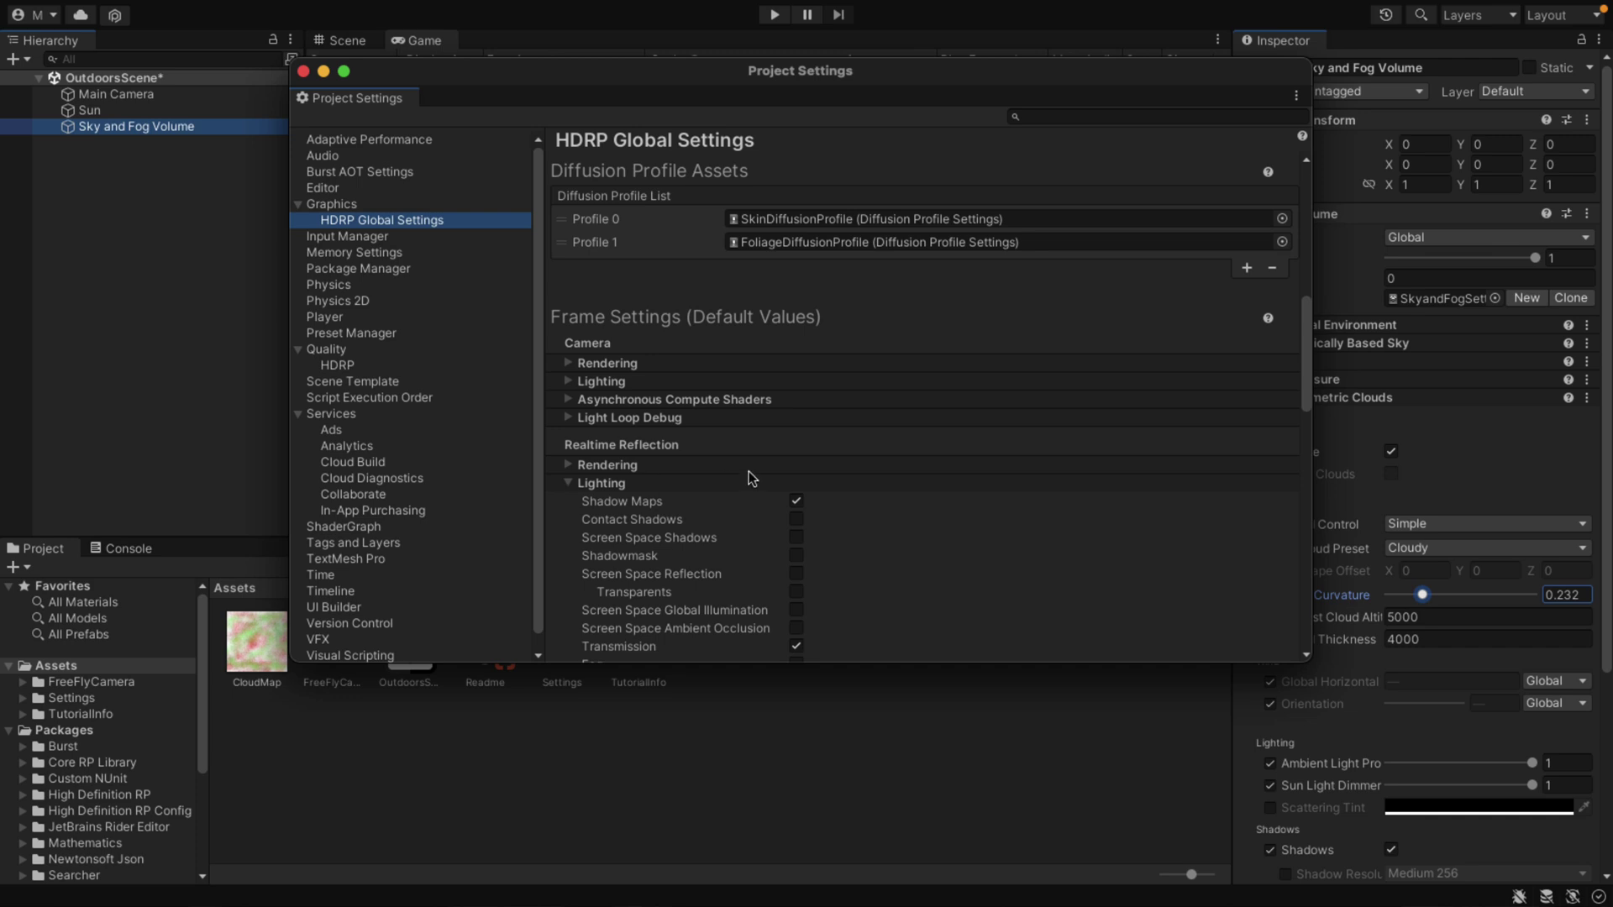
scroll(749, 471, "down", 10)
scroll(749, 471, "down", 3)
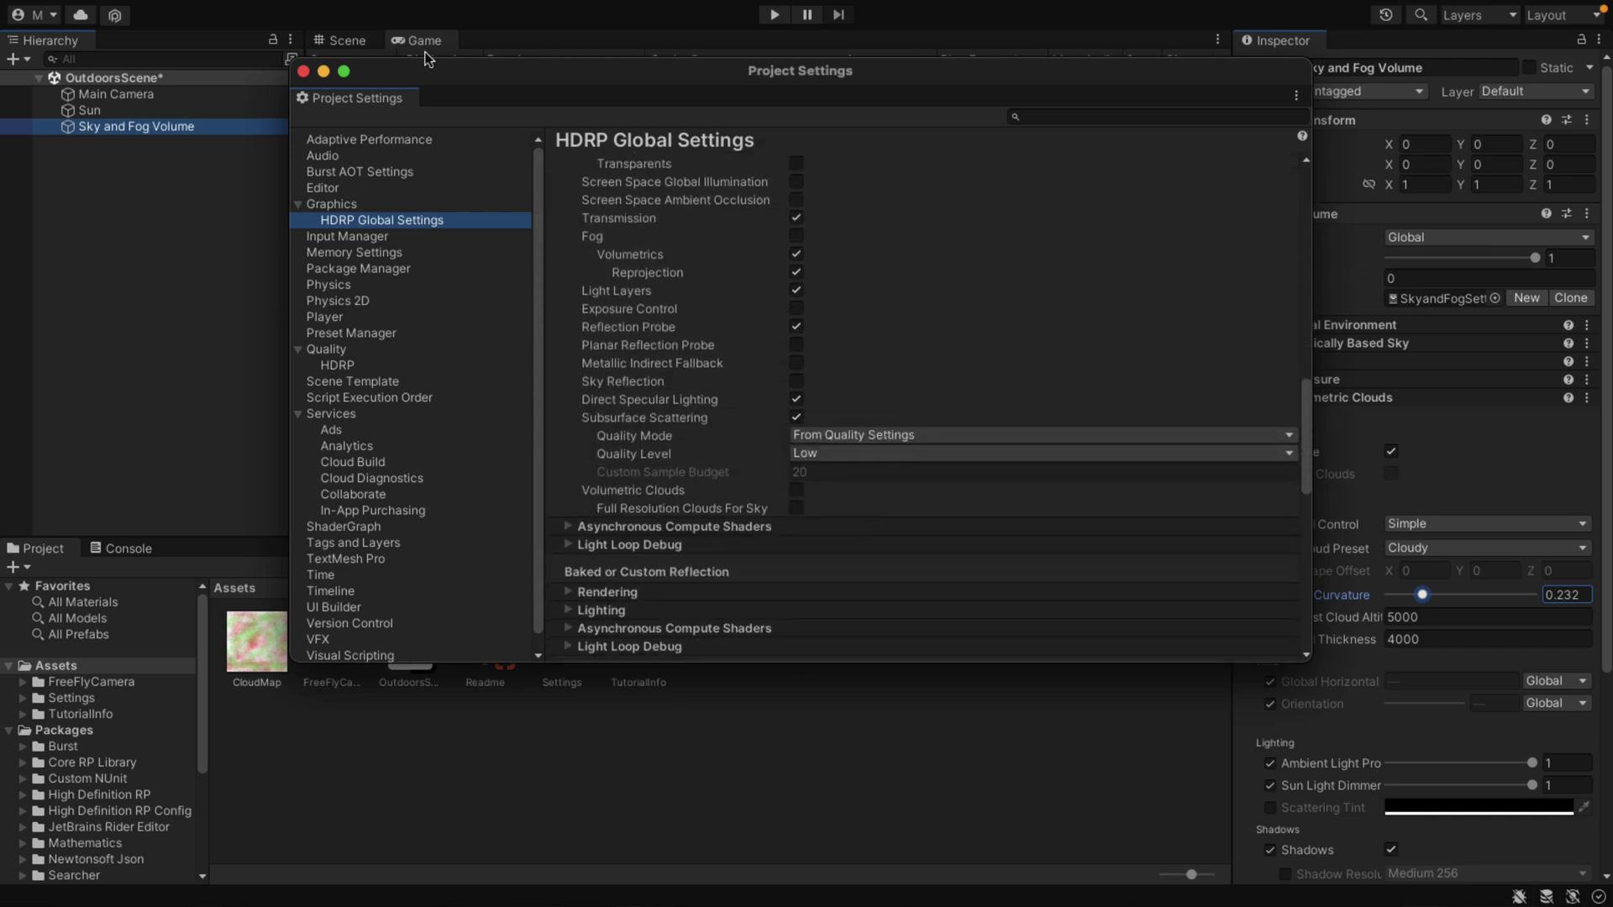
left_click(304, 73)
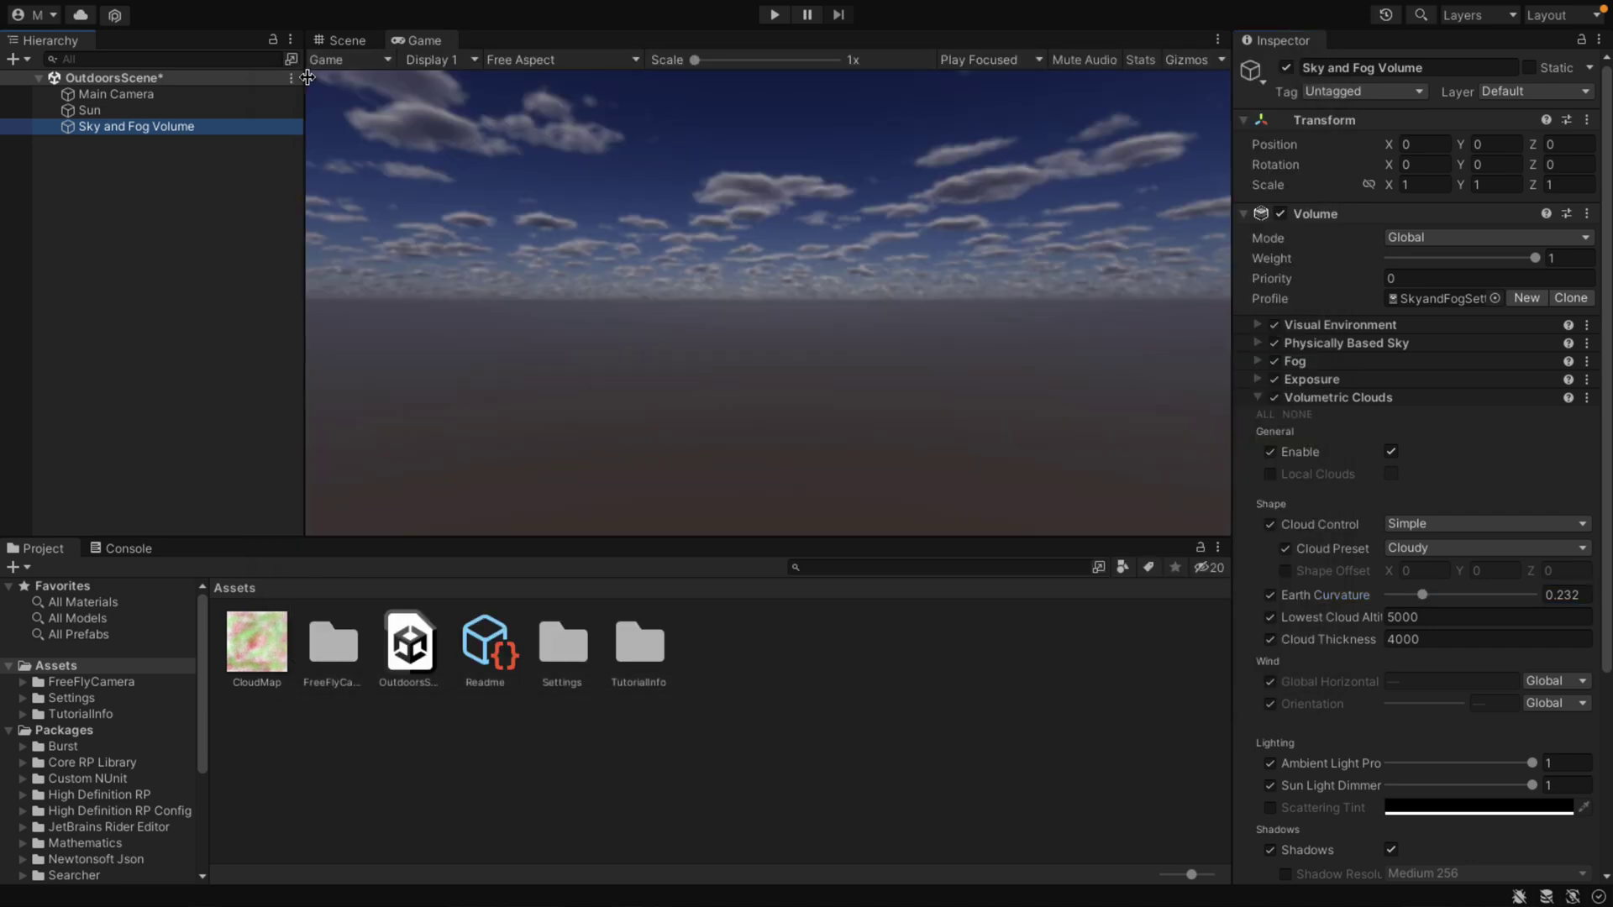